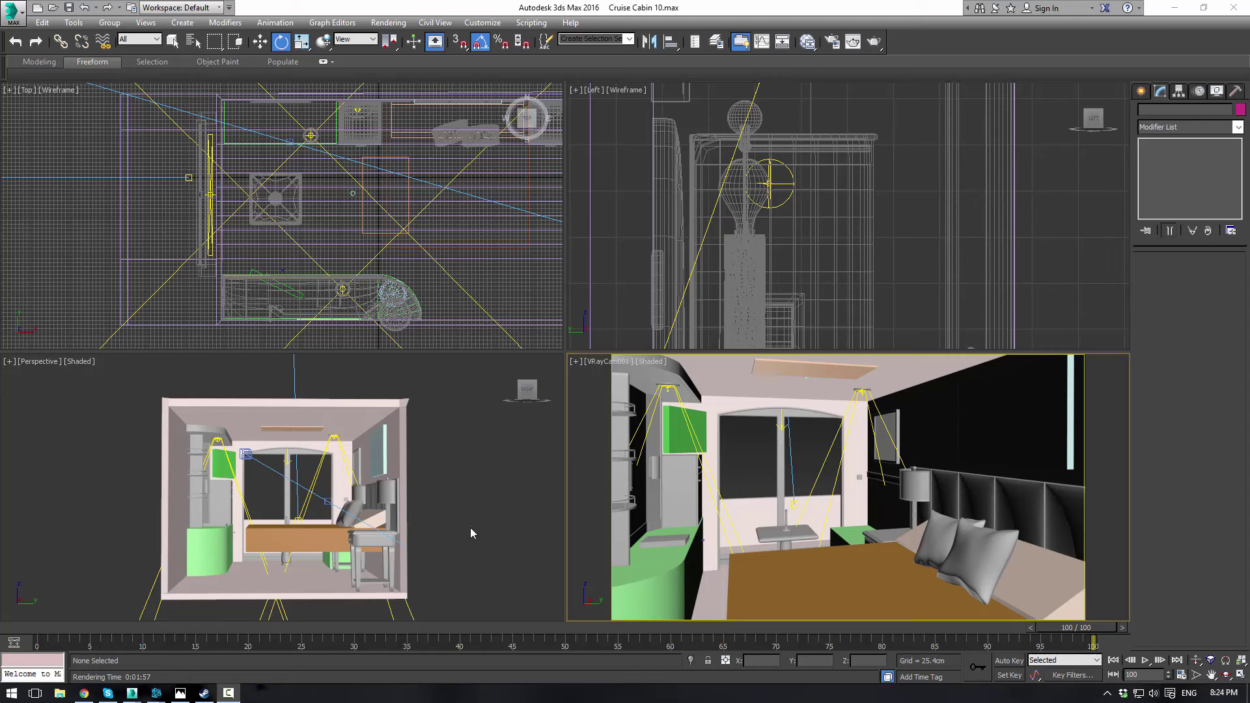
In Vertex mode on window frame Box010, select the 16 arch vertices in the Left view
left_click(447, 463)
scroll(447, 459, "up", 5)
scroll(309, 430, "down", 2)
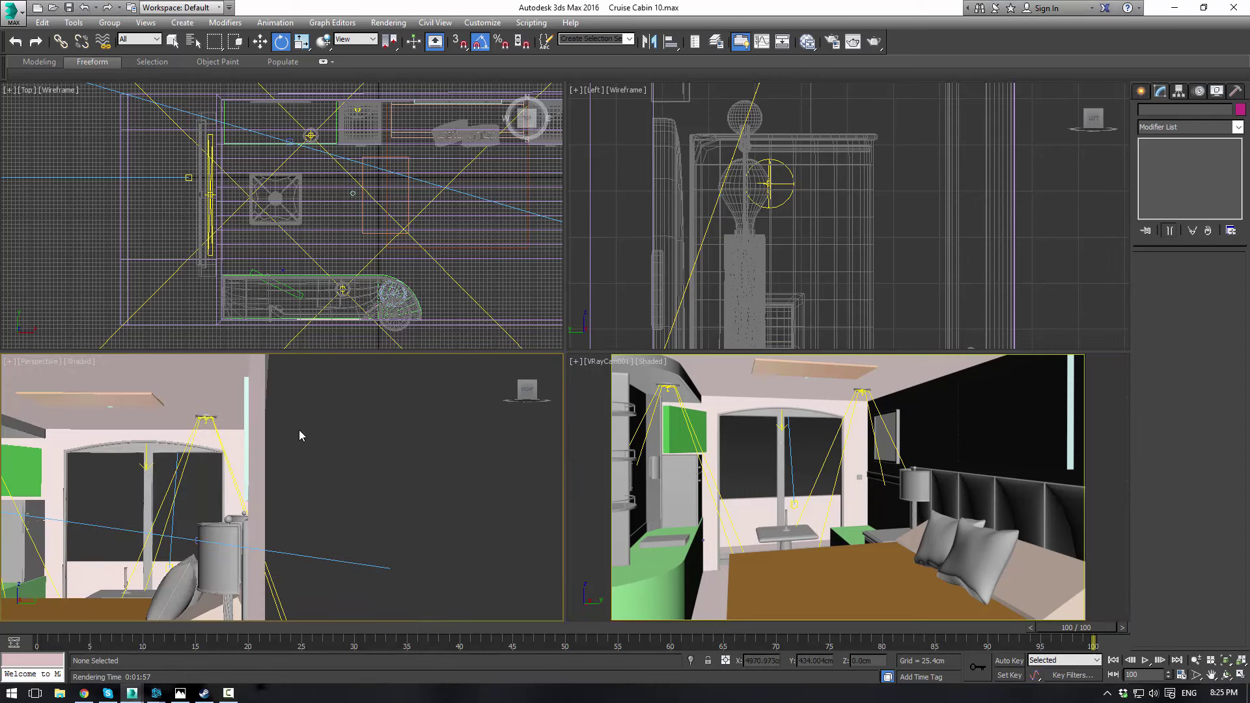
scroll(303, 430, "down", 5)
left_click(310, 453)
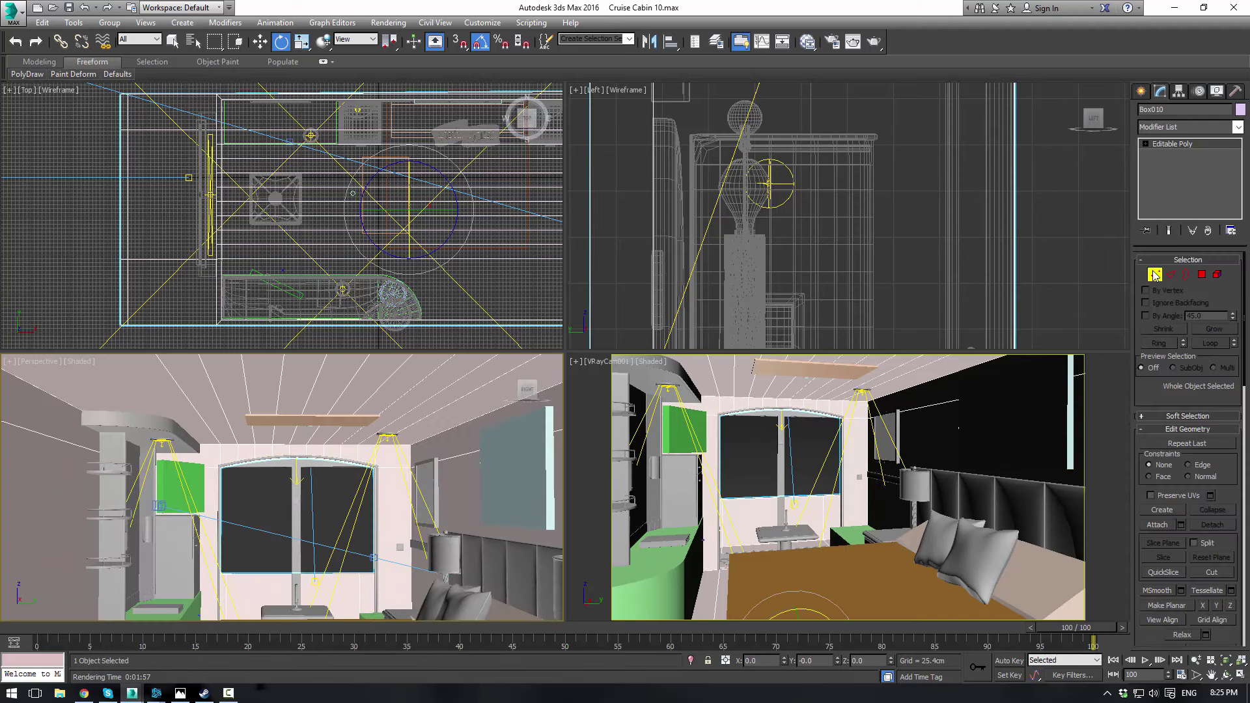
left_click(1149, 272)
scroll(840, 215, "down", 10)
scroll(840, 215, "up", 12)
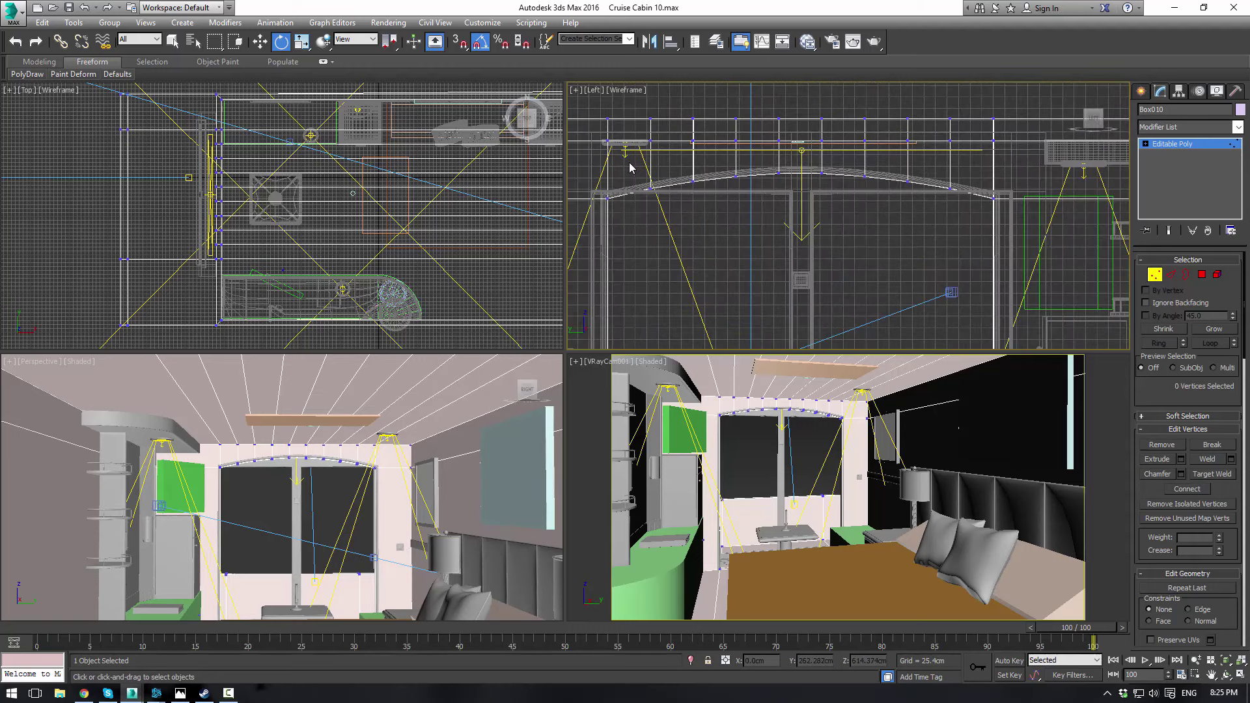
left_click_drag(636, 170, 972, 218)
Scale the selected arch vertices to 90% along Y and lower them slightly
key("r")
left_click_drag(804, 125, 801, 139)
key("w")
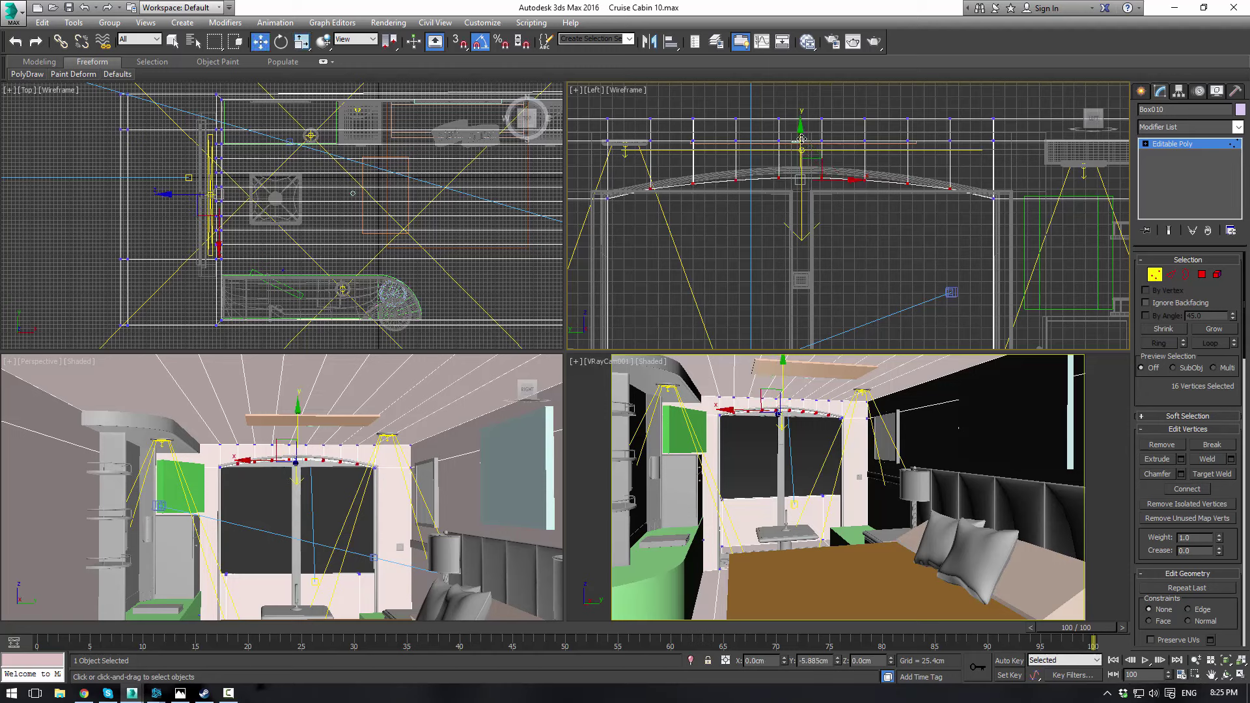
left_click_drag(801, 138, 802, 140)
Leave Box010's vertex editing and edit the Editable Poly vertices of arch trim Box096
left_click(1173, 144)
left_click(878, 179)
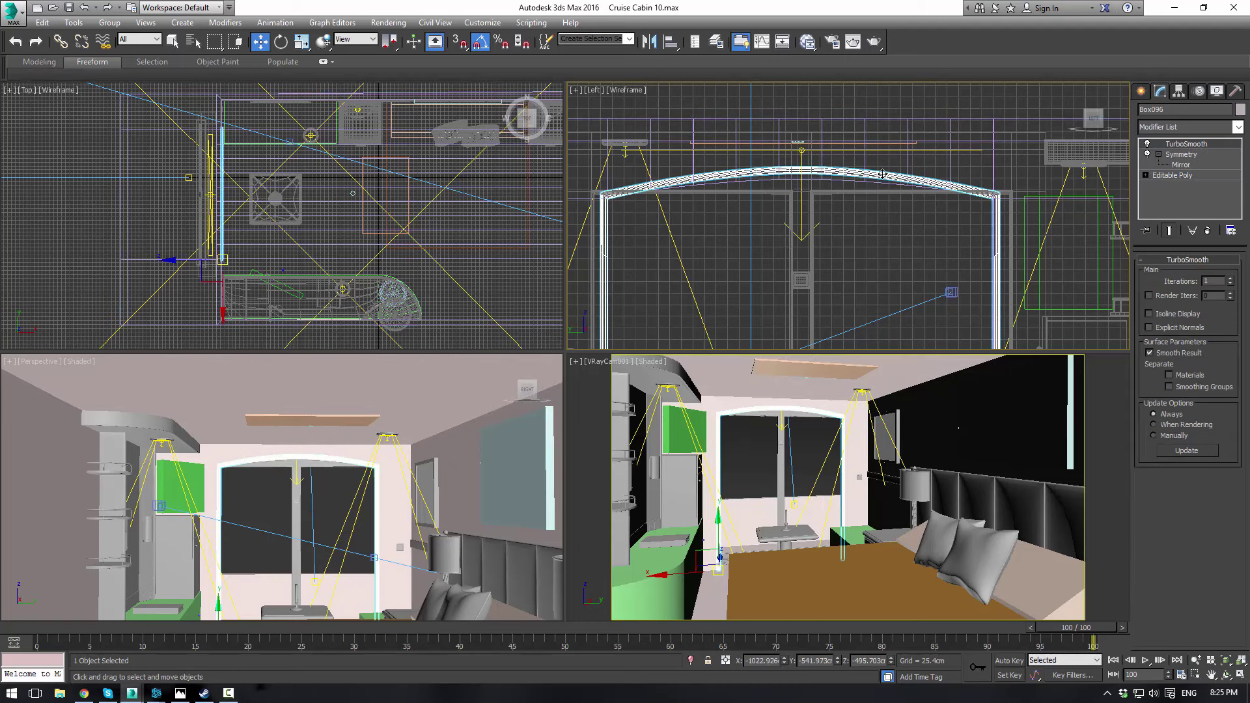
left_click(1146, 175)
left_click(1170, 186)
Lower each vertex column of Box096 along Y, ending with the leftmost column
scroll(811, 162, "up", 5)
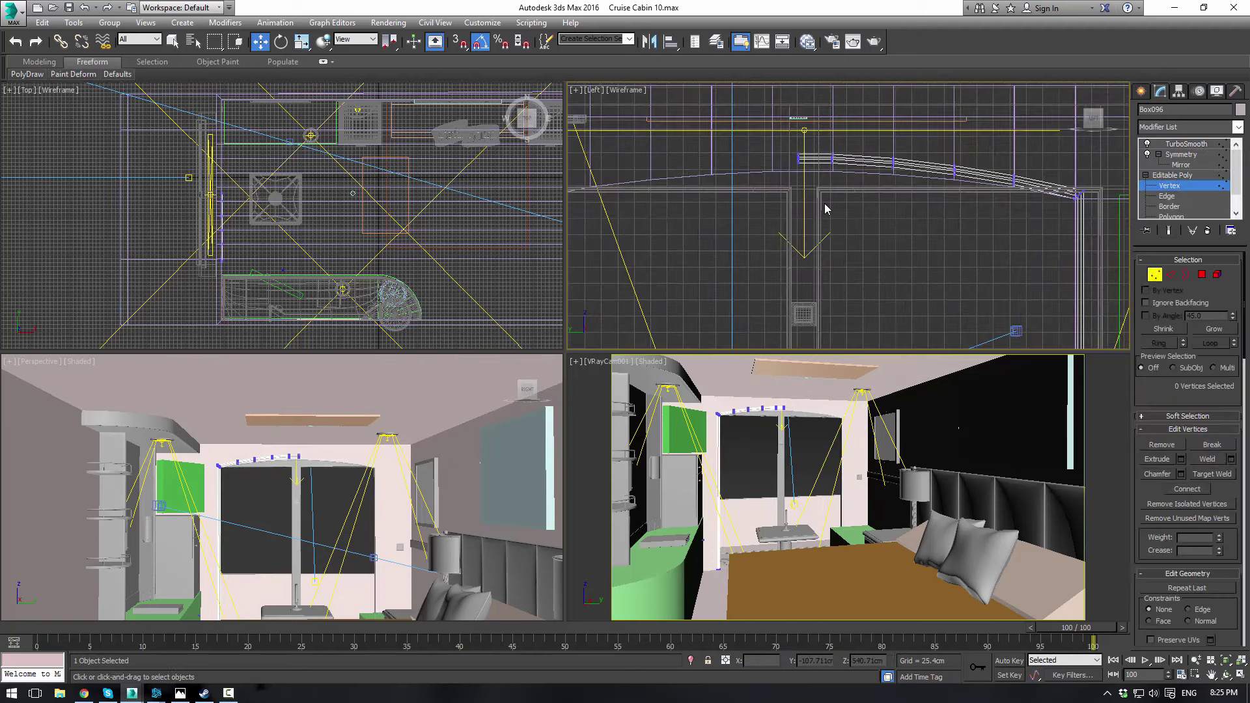
left_click_drag(905, 153, 932, 216)
scroll(929, 203, "up", 2)
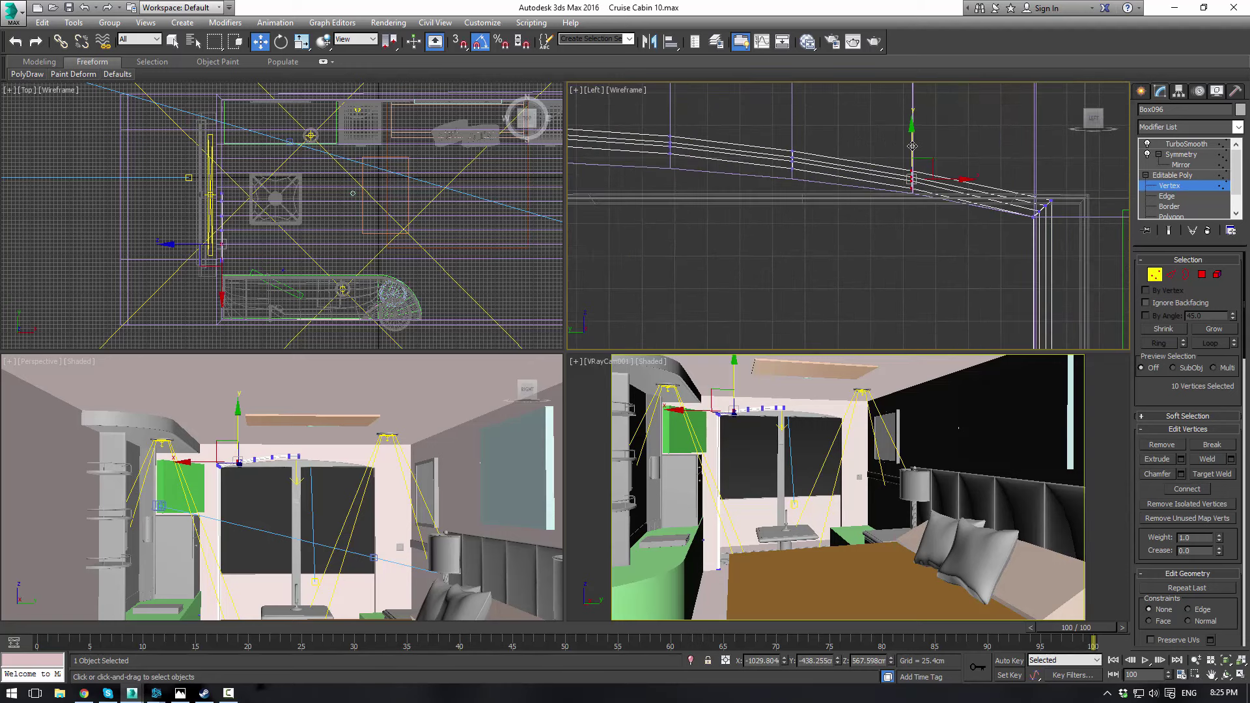
left_click_drag(912, 146, 912, 151)
left_click_drag(795, 129, 825, 193)
left_click_drag(795, 129, 794, 138)
middle_click_drag(796, 138, 754, 172)
left_click_drag(755, 171, 753, 174)
middle_click_drag(702, 201, 794, 232)
left_click_drag(709, 188, 775, 260)
left_click_drag(723, 177, 724, 196)
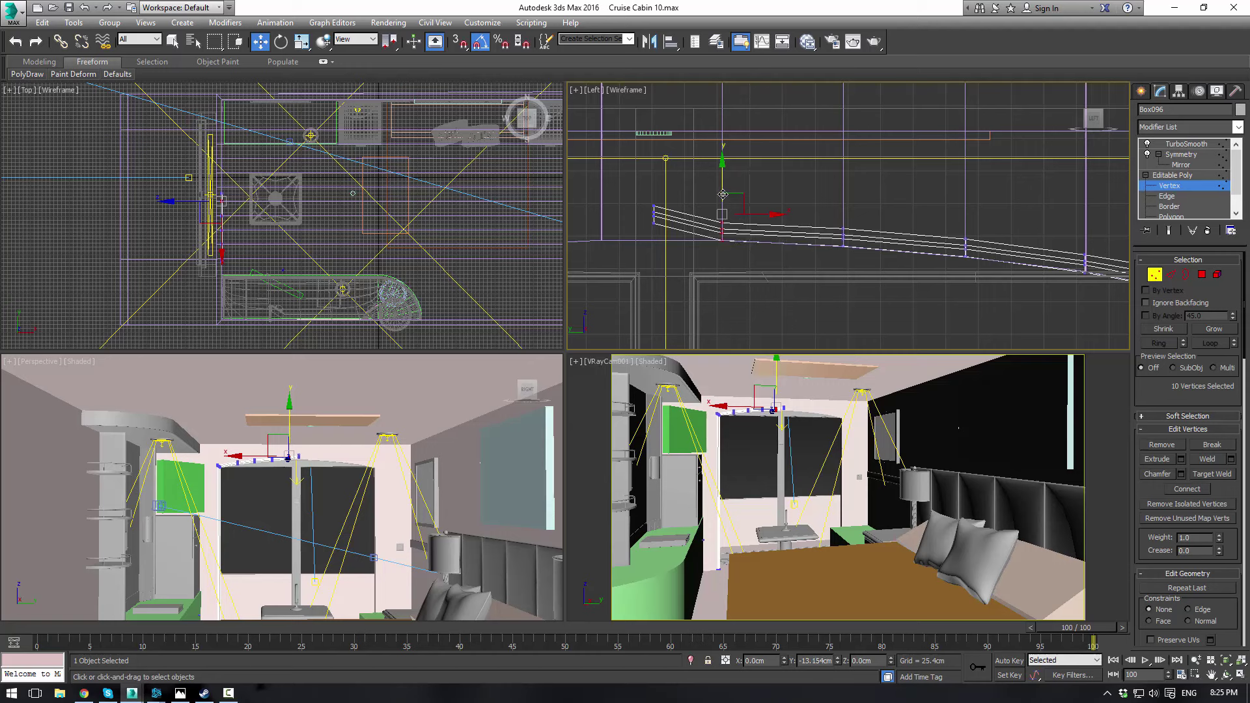
left_click_drag(644, 181, 692, 245)
left_click_drag(650, 180, 650, 196)
Return Box096 to its TurboSmooth level and deselect everything
left_click(1172, 176)
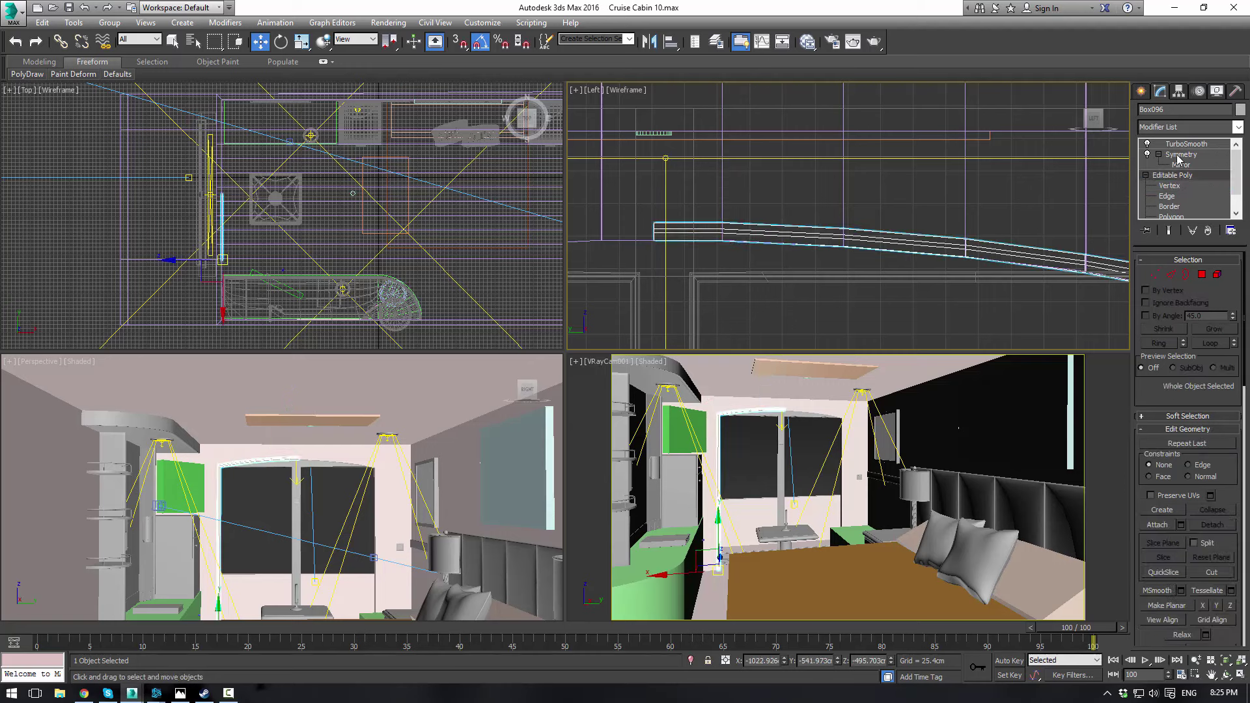
left_click(1187, 144)
left_click(759, 459)
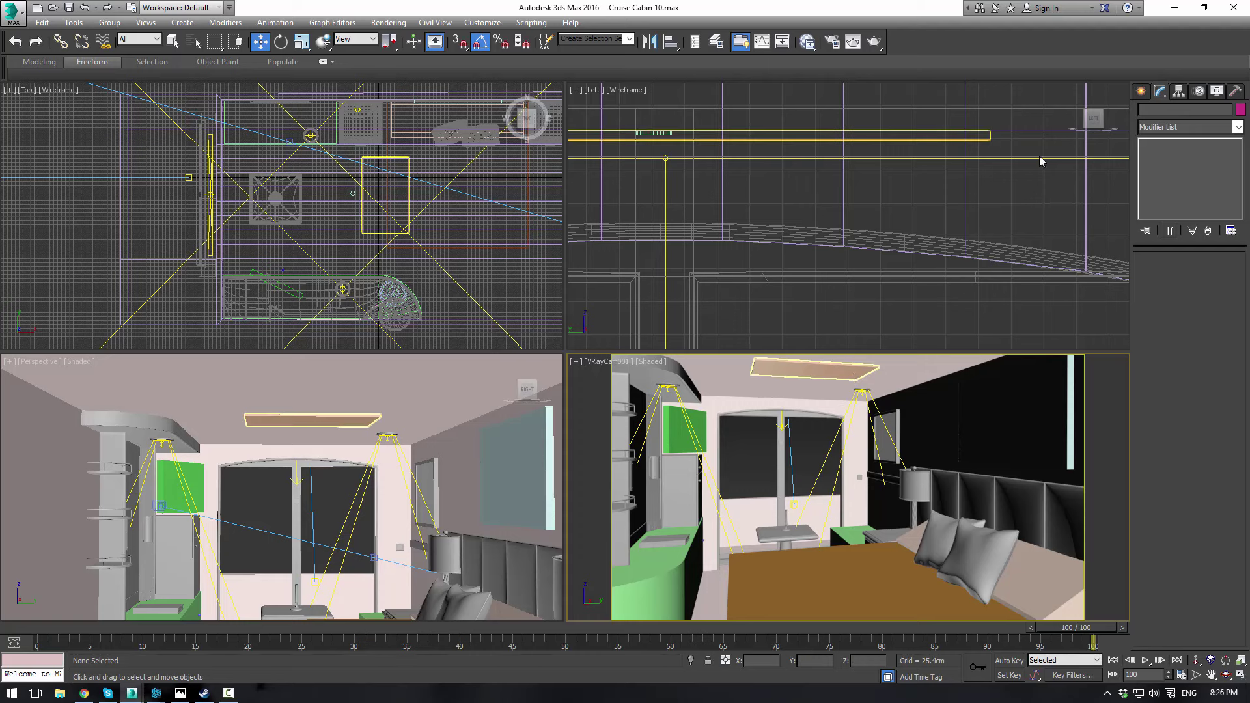
Draw Rectangle001, about 1051 by 604 cm, over the window in the Left view
left_click(1140, 92)
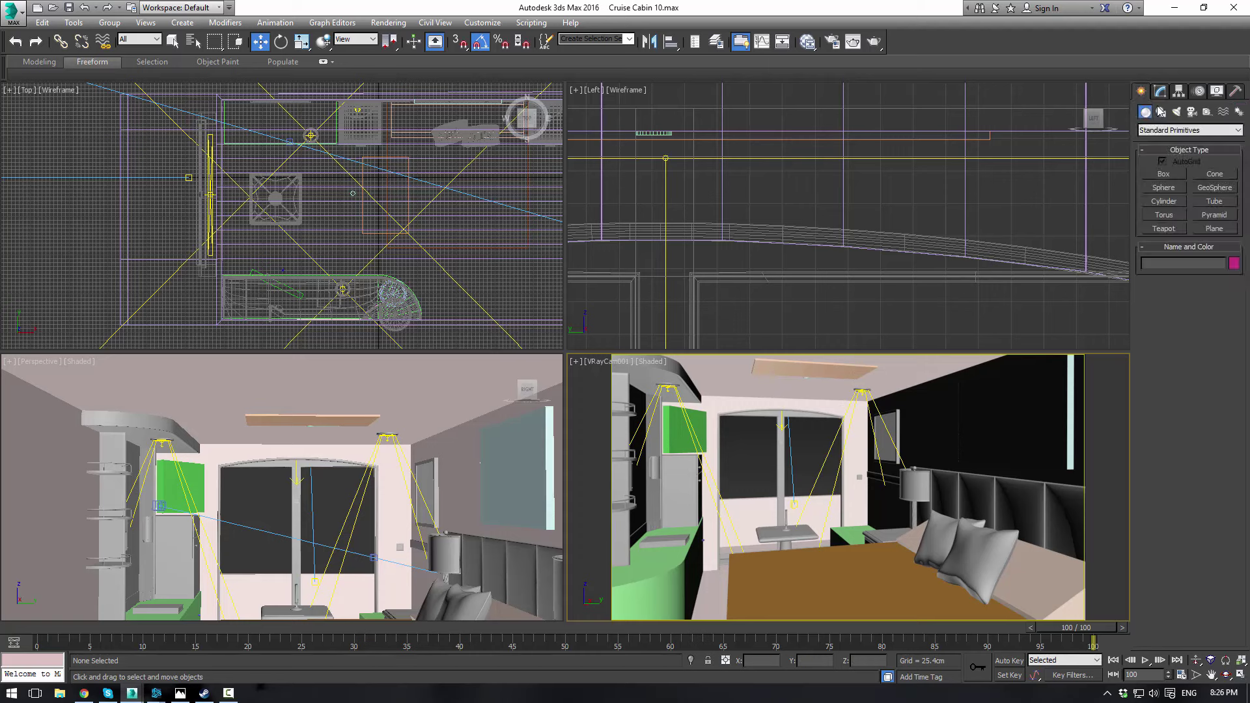
left_click(1161, 112)
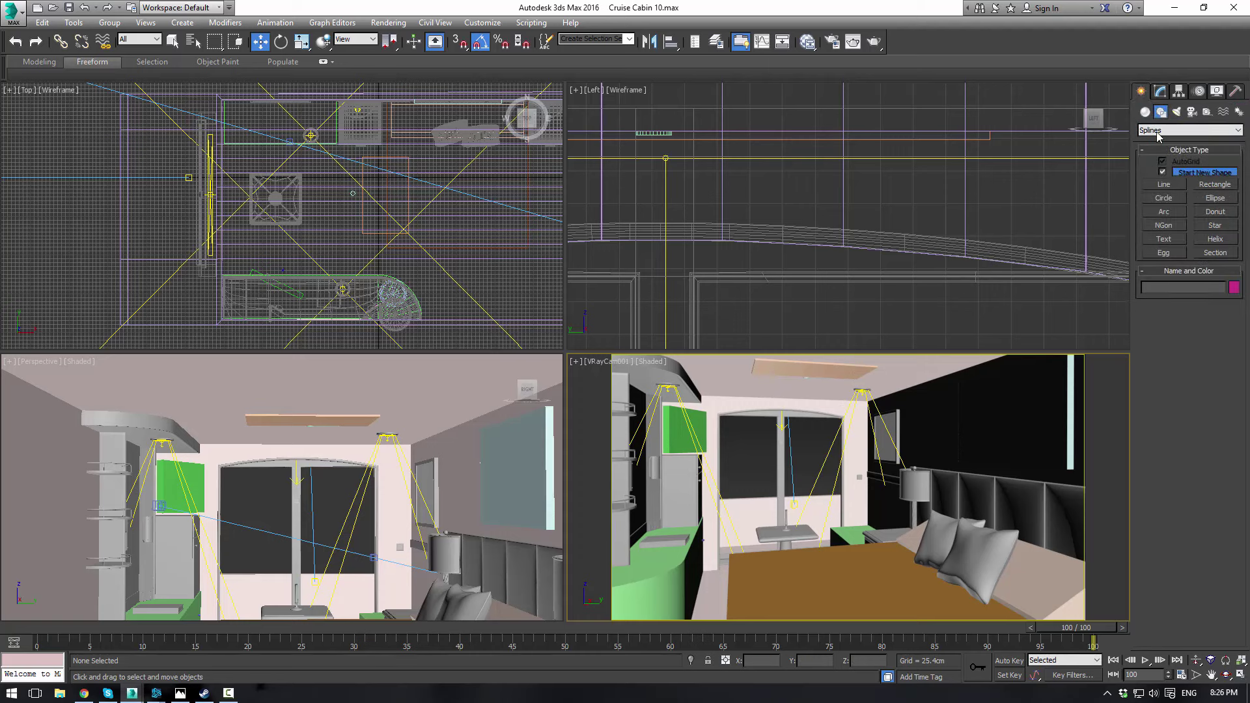
left_click(1157, 130)
left_click(1166, 139)
left_click(1213, 185)
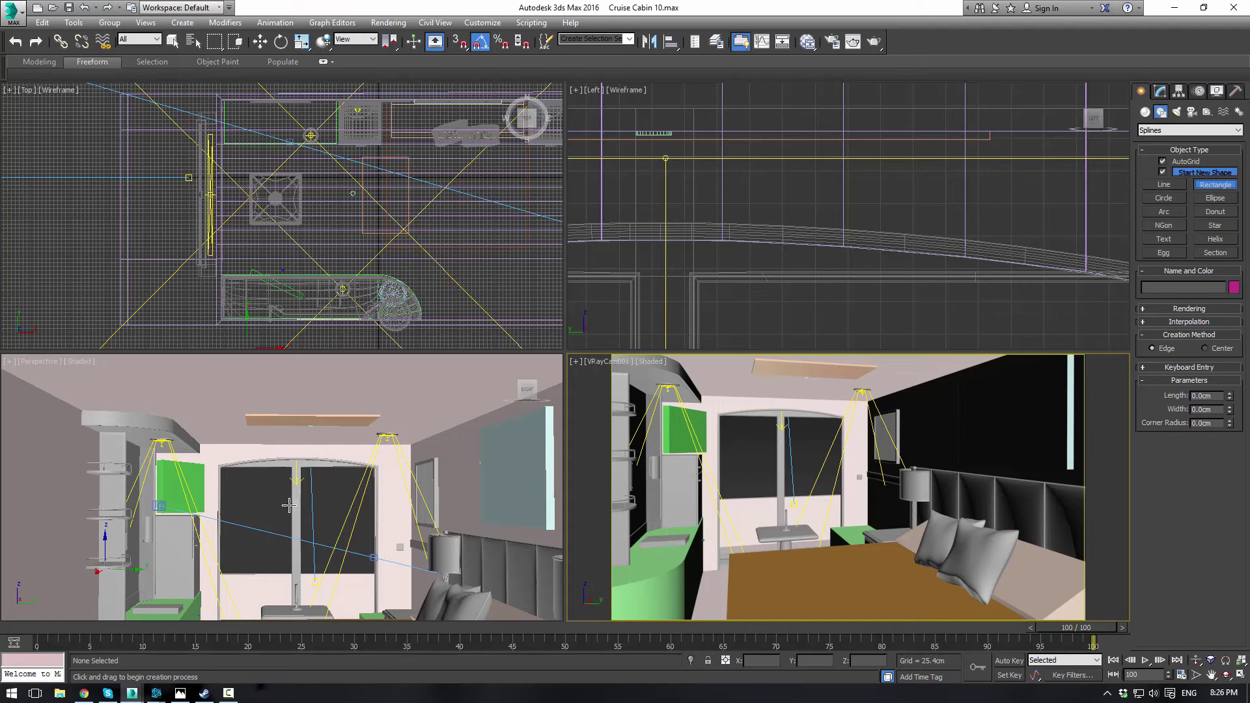
scroll(700, 215, "down", 4)
scroll(700, 215, "up", 5)
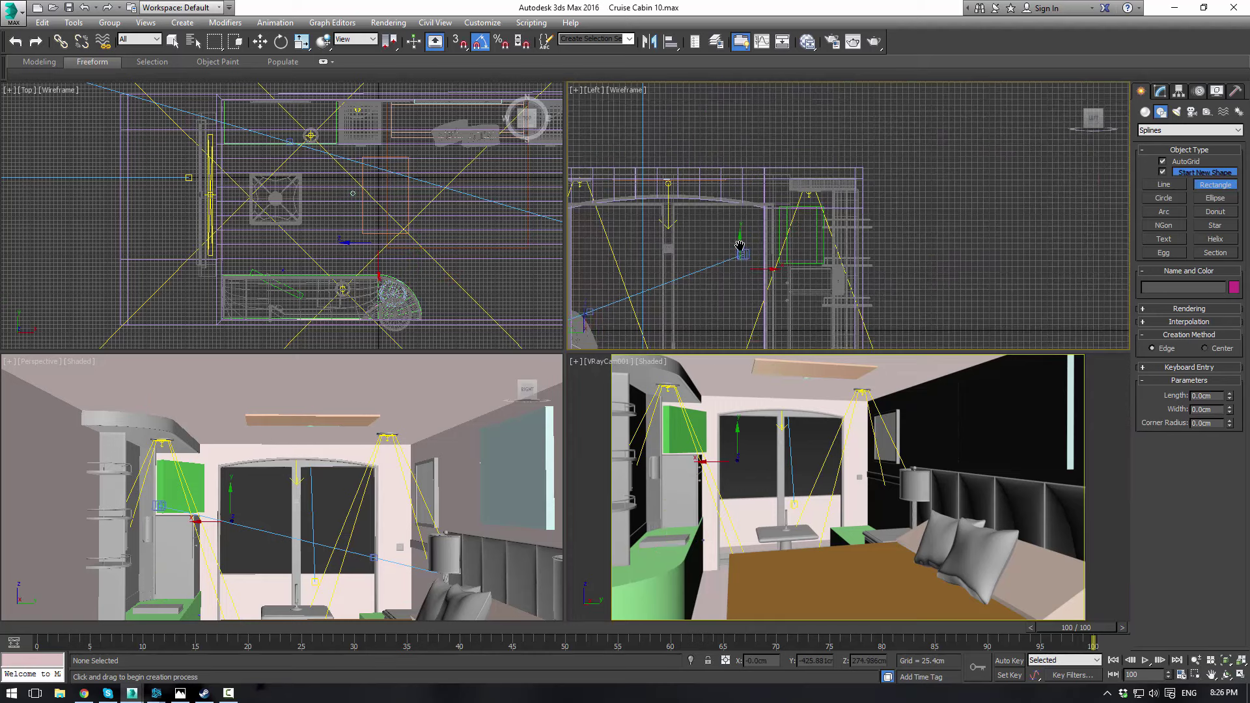
left_click_drag(801, 92, 662, 330)
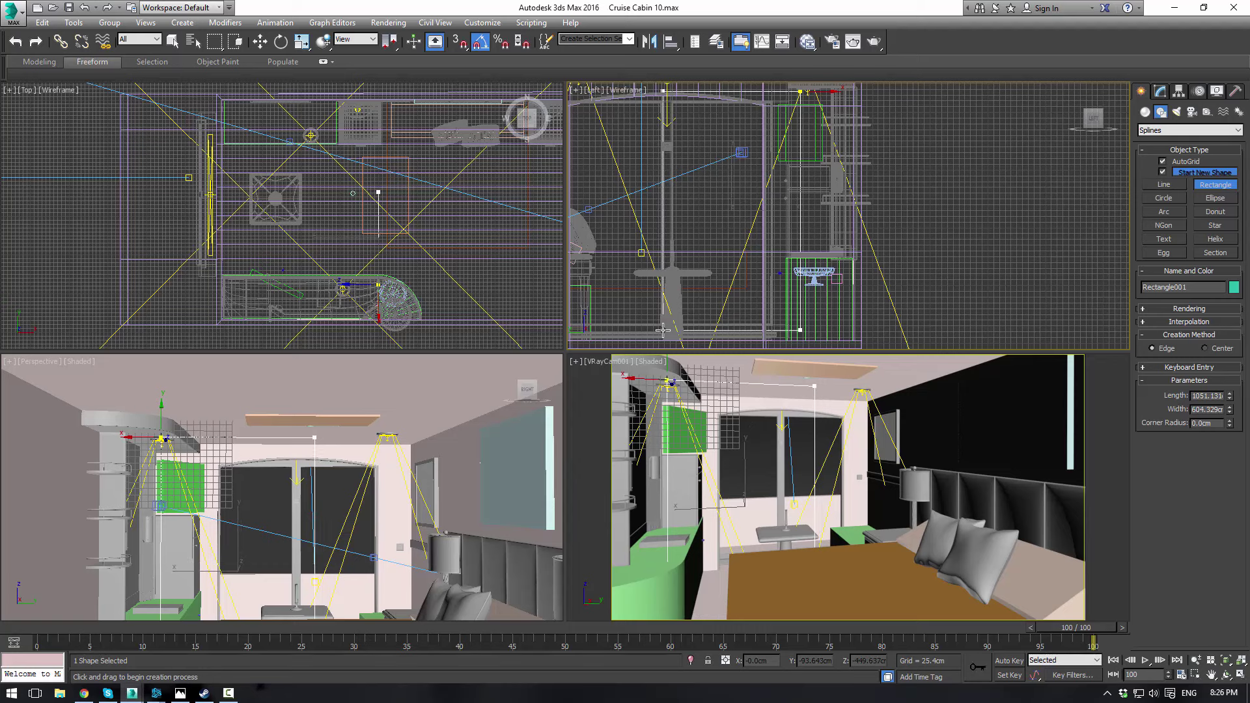
left_click_drag(662, 330, 662, 330)
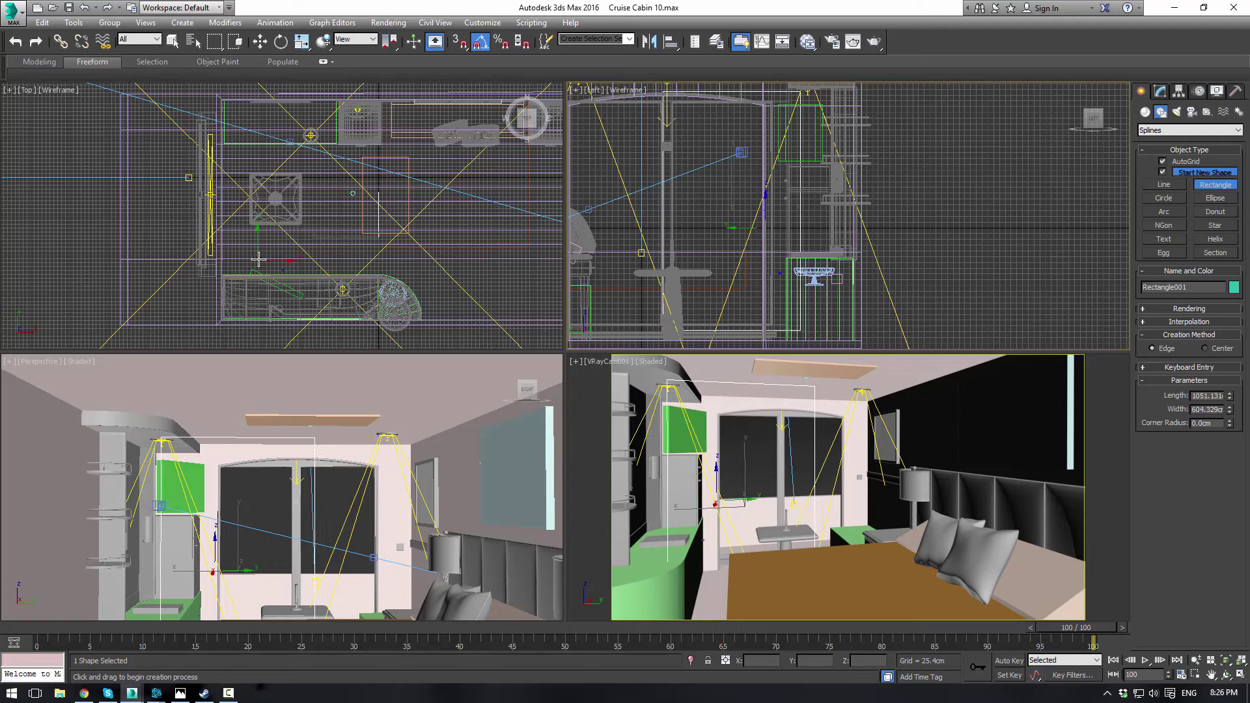
Move Rectangle001 outward along X until it sits just outside the window wall
scroll(358, 272, "down", 3)
key("w")
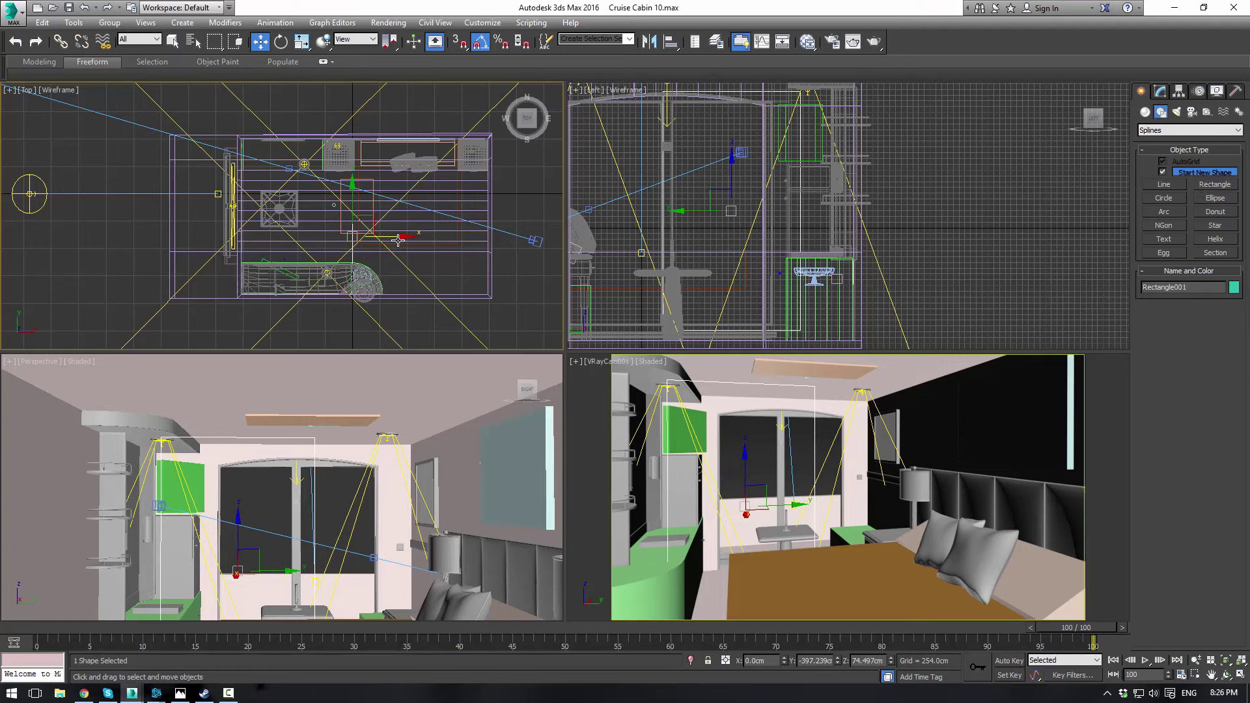
left_click_drag(378, 235, 278, 214)
middle_click_drag(271, 499, 310, 468, "alt")
key("alt+w")
middle_click_drag(217, 413, 495, 479, "alt")
left_click_drag(502, 469, 524, 474)
middle_click_drag(586, 478, 524, 458, "alt")
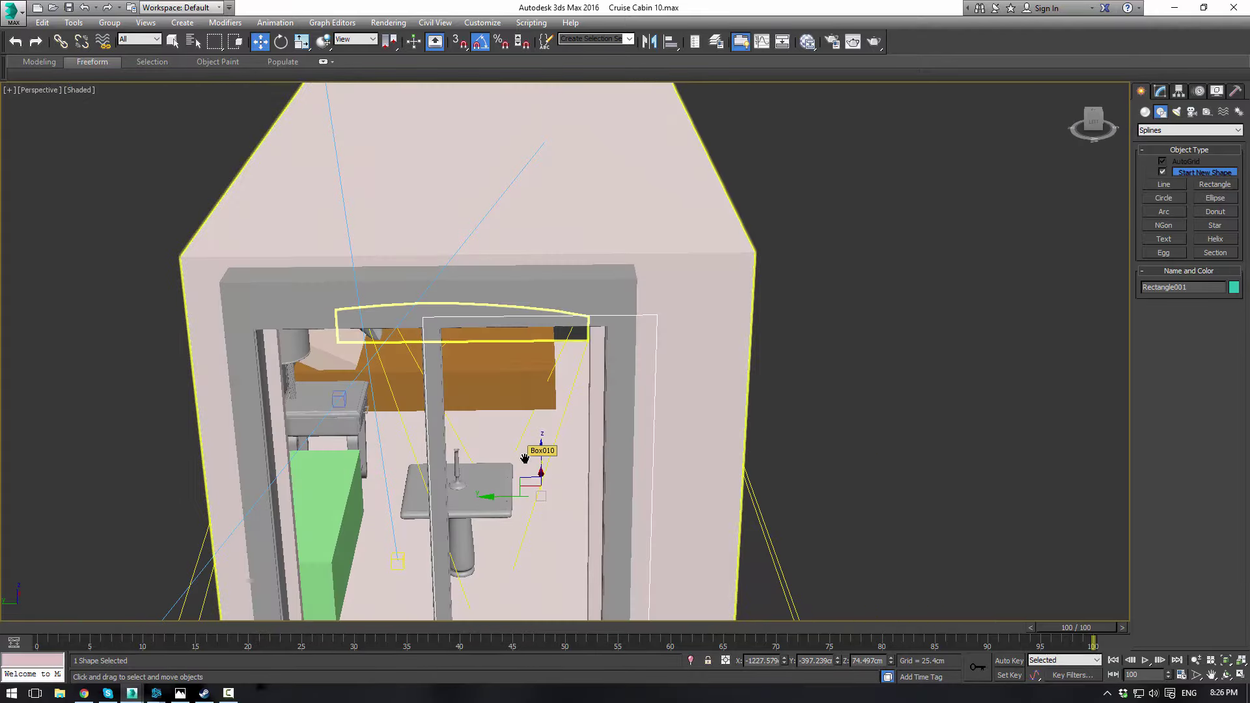
Shift Rectangle001 slightly along Y and try a longer Length, then undo it
middle_click_drag(525, 459, 522, 395)
left_click_drag(510, 413, 475, 404)
mouse_move(475, 404)
middle_mouse_down("alt")
mouse_move(463, 424)
mouse_move(476, 400)
middle_mouse_up("alt")
left_click(1160, 92)
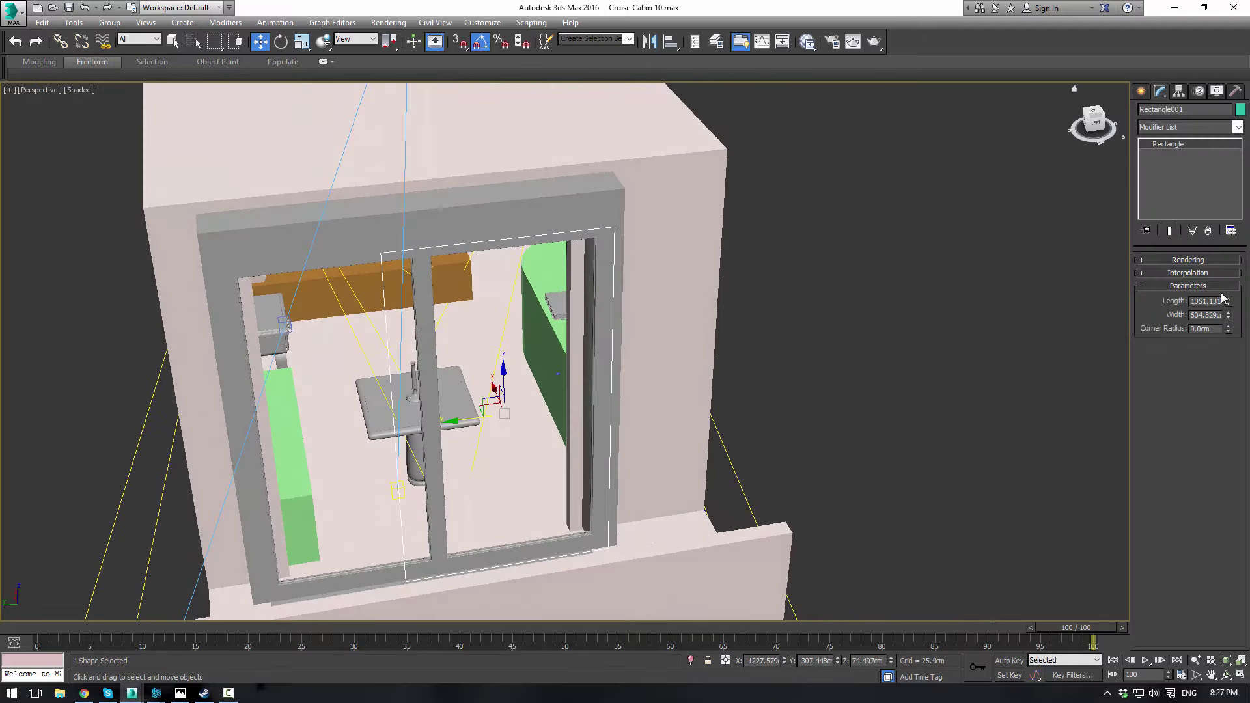
left_click_drag(1230, 308, 1229, 312)
key("ctrl+z")
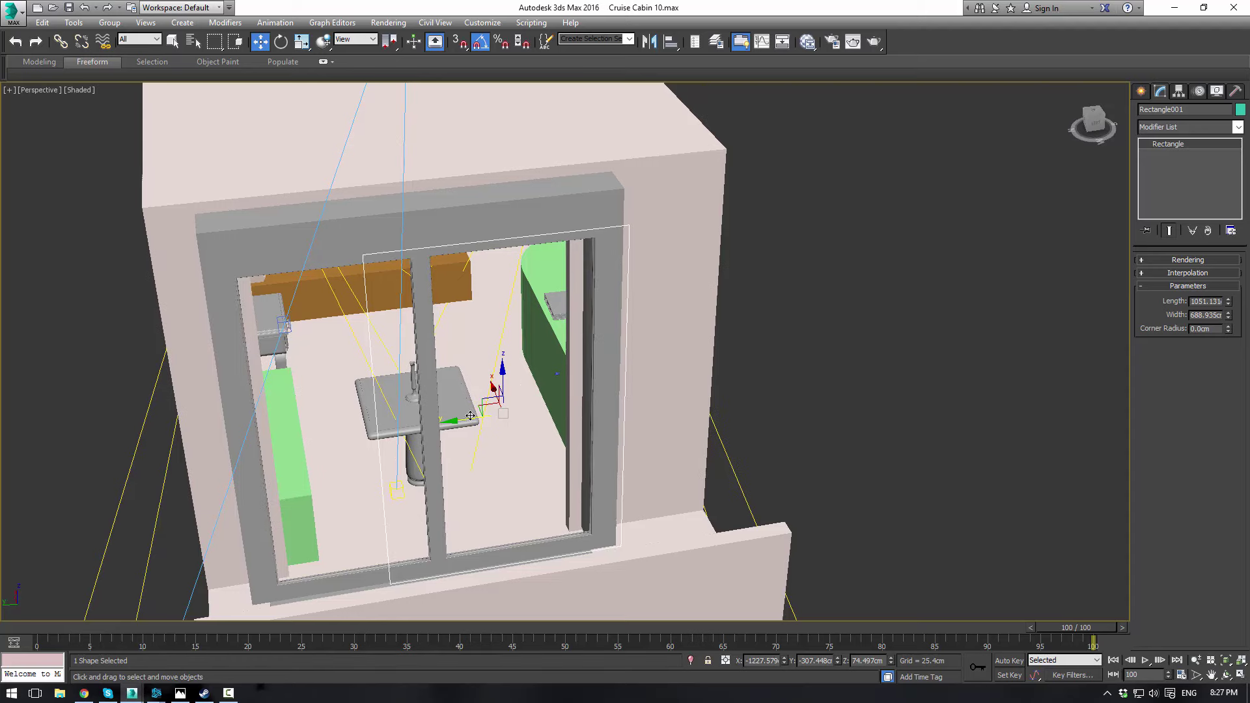
Move Rectangle001 along Y well away from the cabin's window wall
left_click_drag(463, 421, 984, 313)
middle_click_drag(984, 314, 583, 371)
left_click_drag(581, 375, 768, 346)
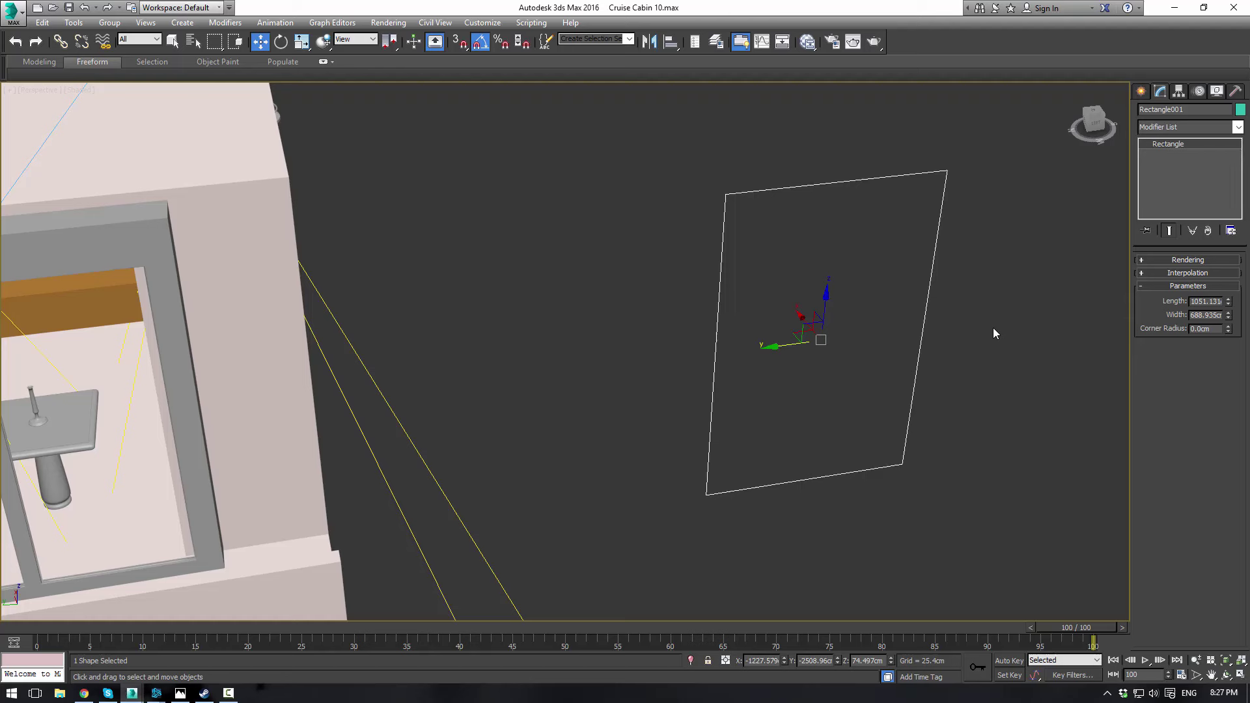
Create a small box, Box097, and restore the four-view layout
left_click(994, 327)
left_click(1142, 93)
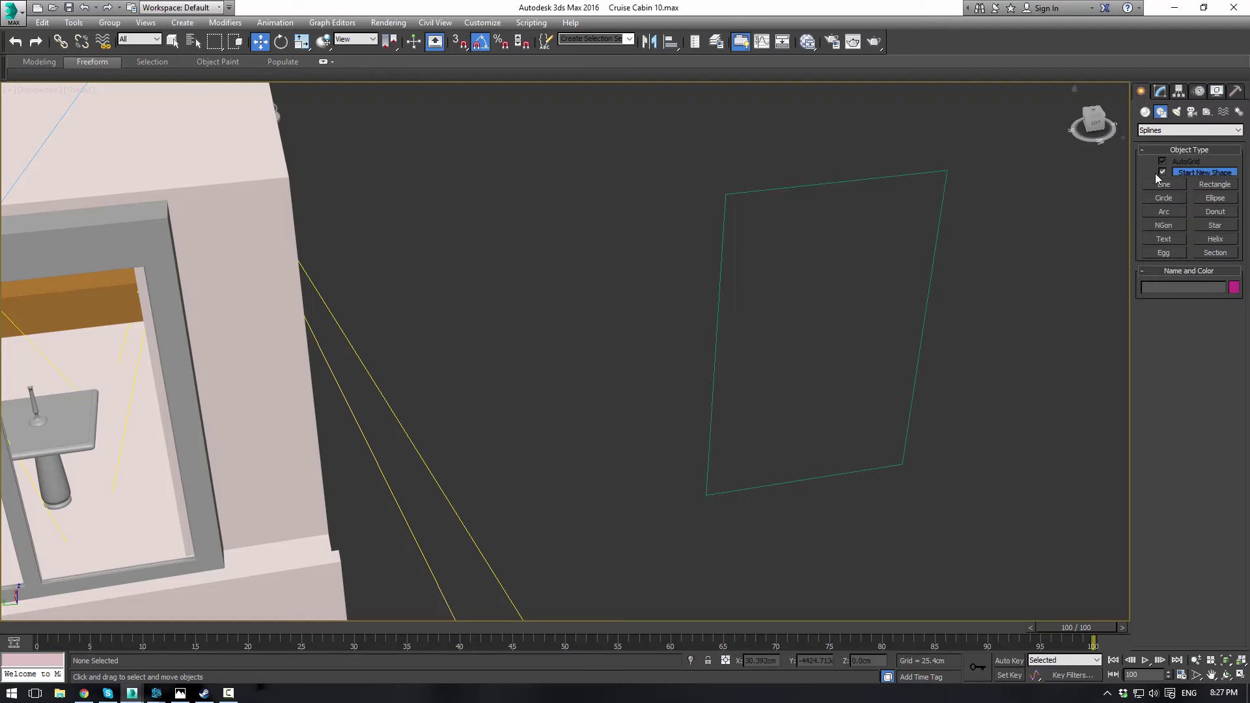
left_click(1145, 112)
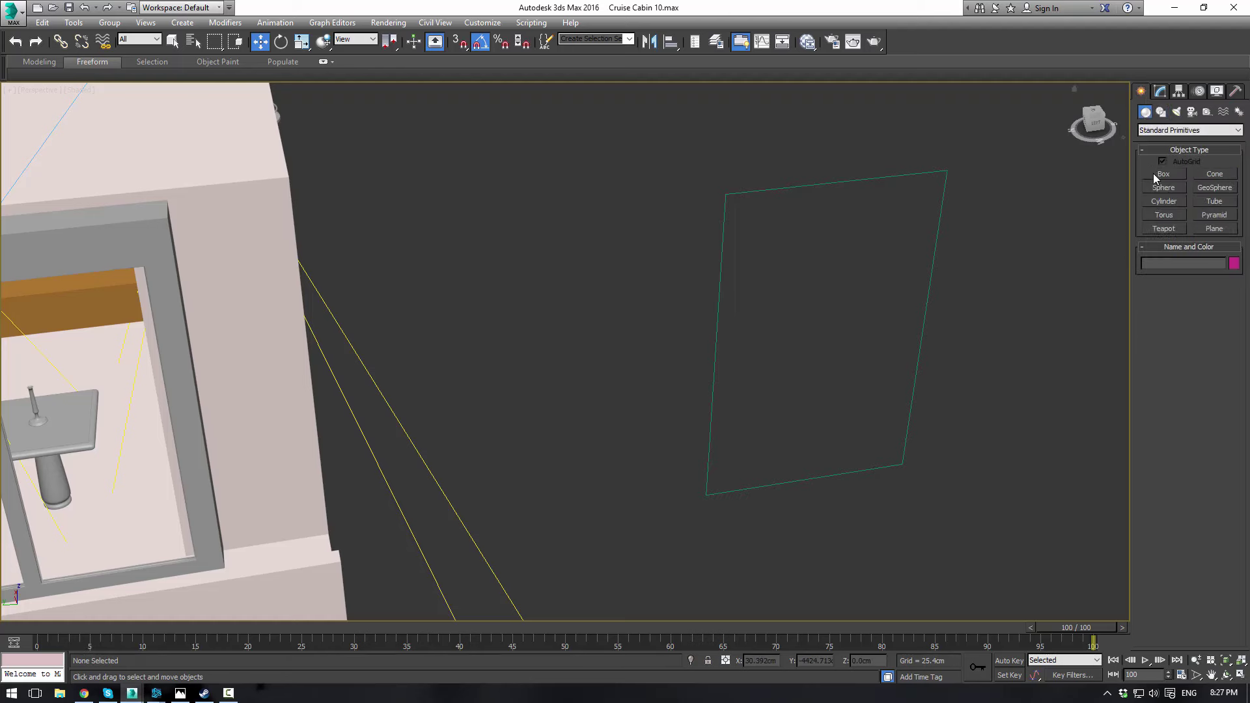
left_click(1164, 173)
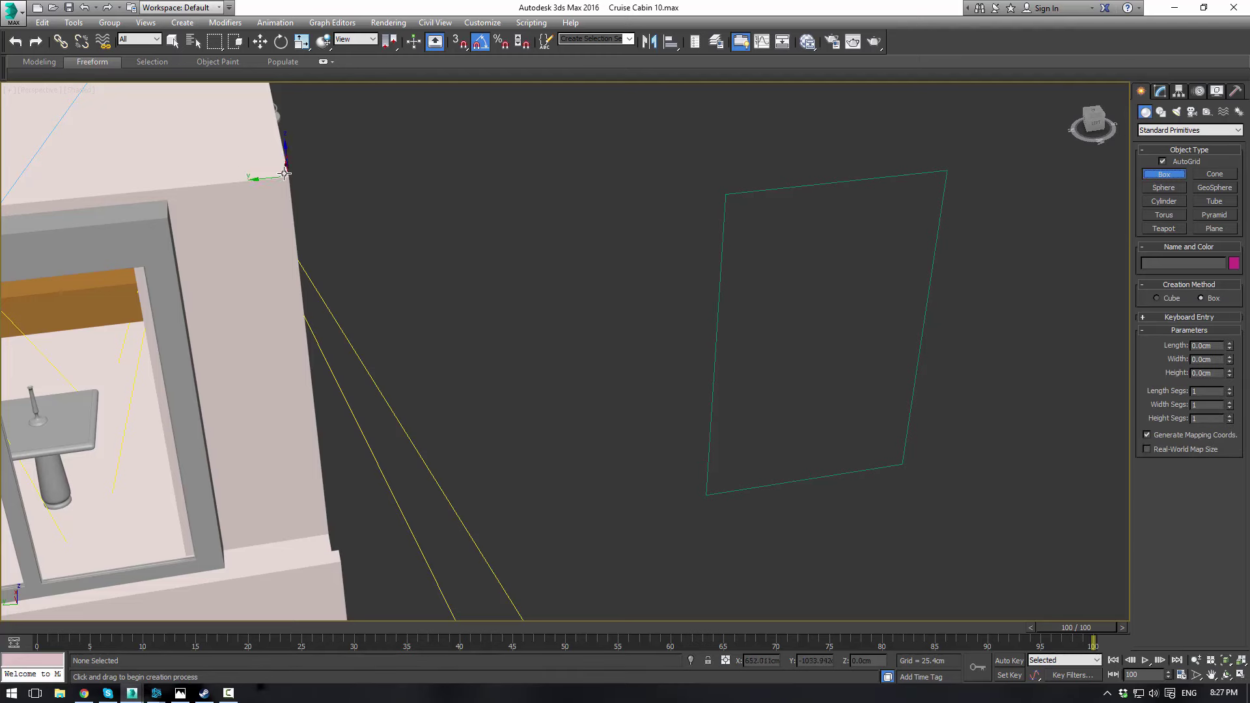
left_click_drag(275, 171, 285, 176)
left_click(285, 172)
key("w")
key("alt+w")
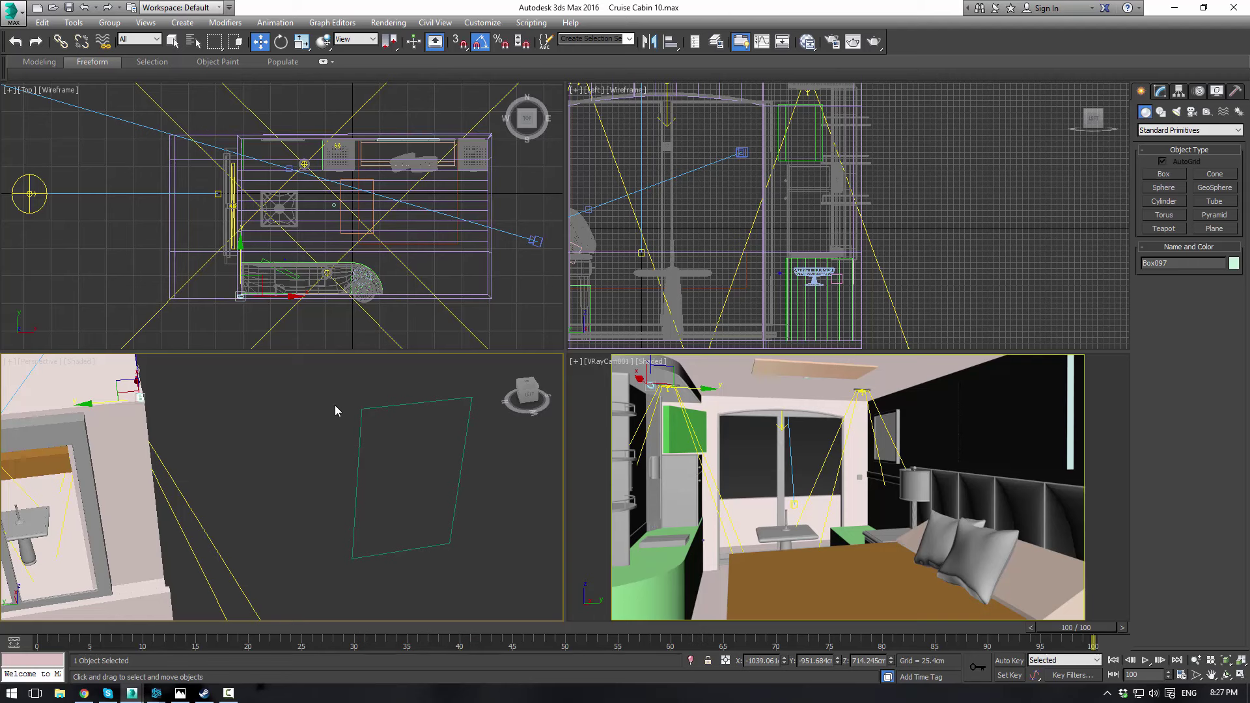
Isolate Rectangle001 by hiding every other object in the scene
scroll(334, 410, "down", 6)
left_click(349, 415)
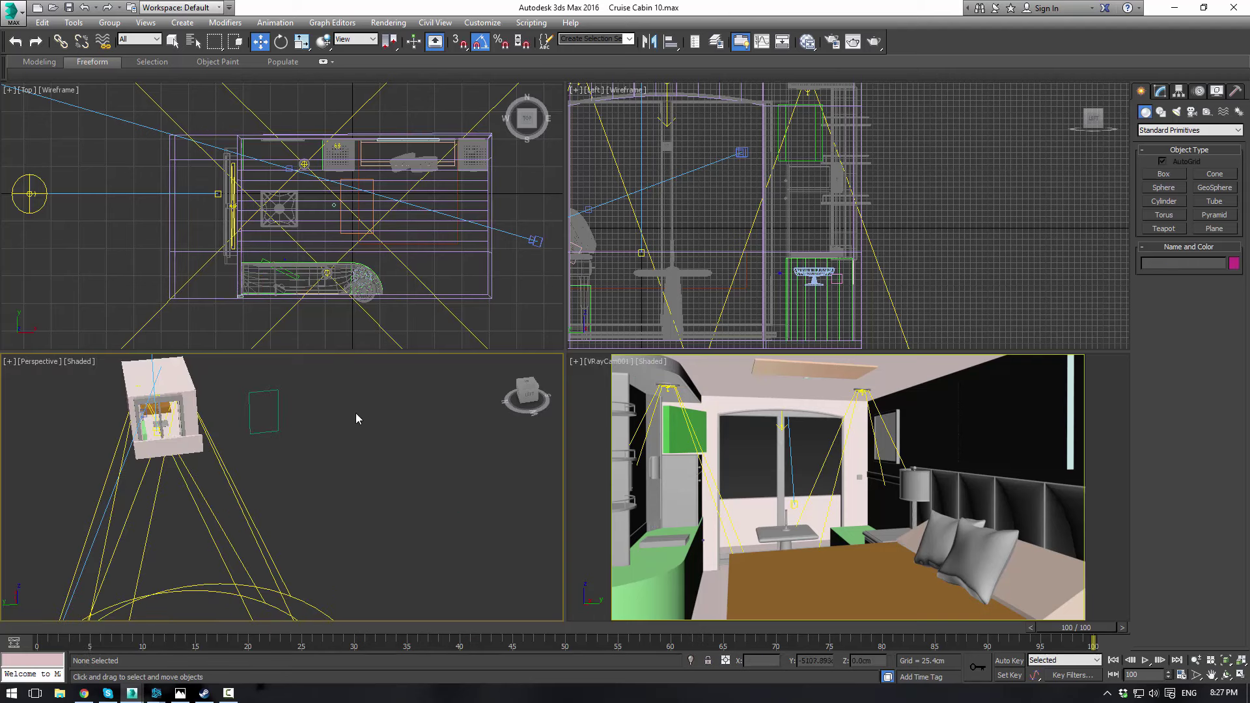
scroll(222, 409, "up", 8)
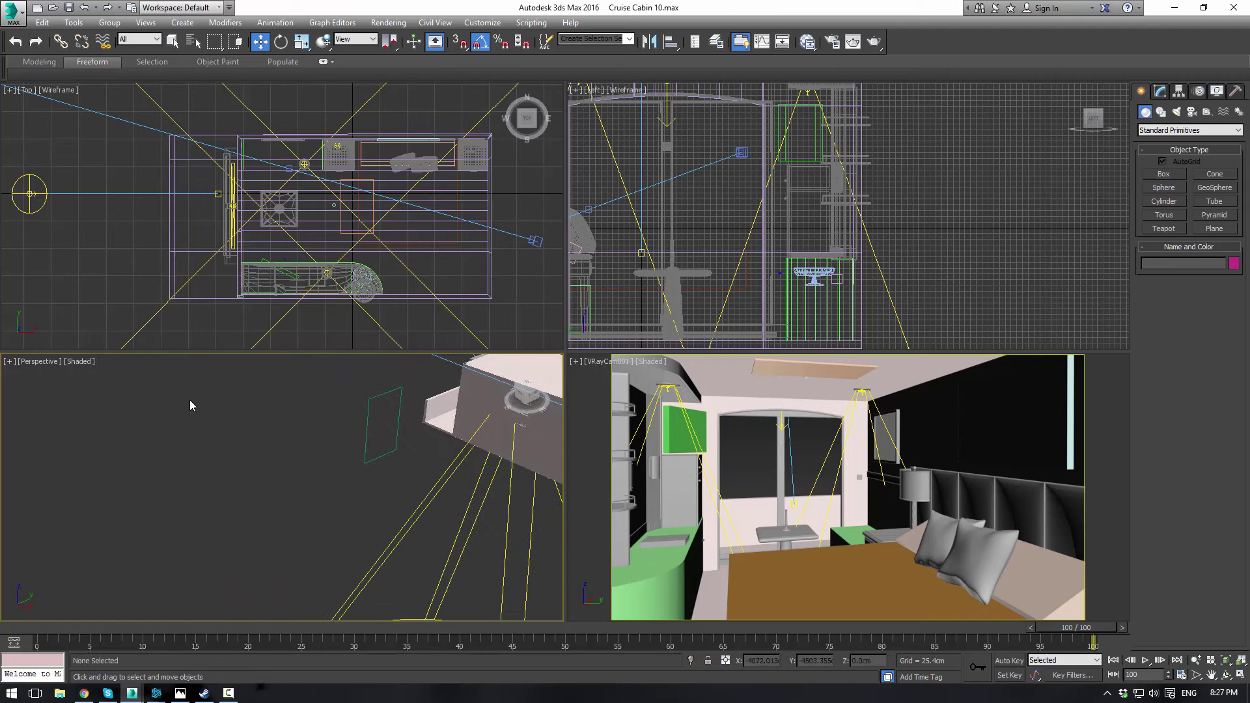
middle_click_drag(194, 400, 299, 469)
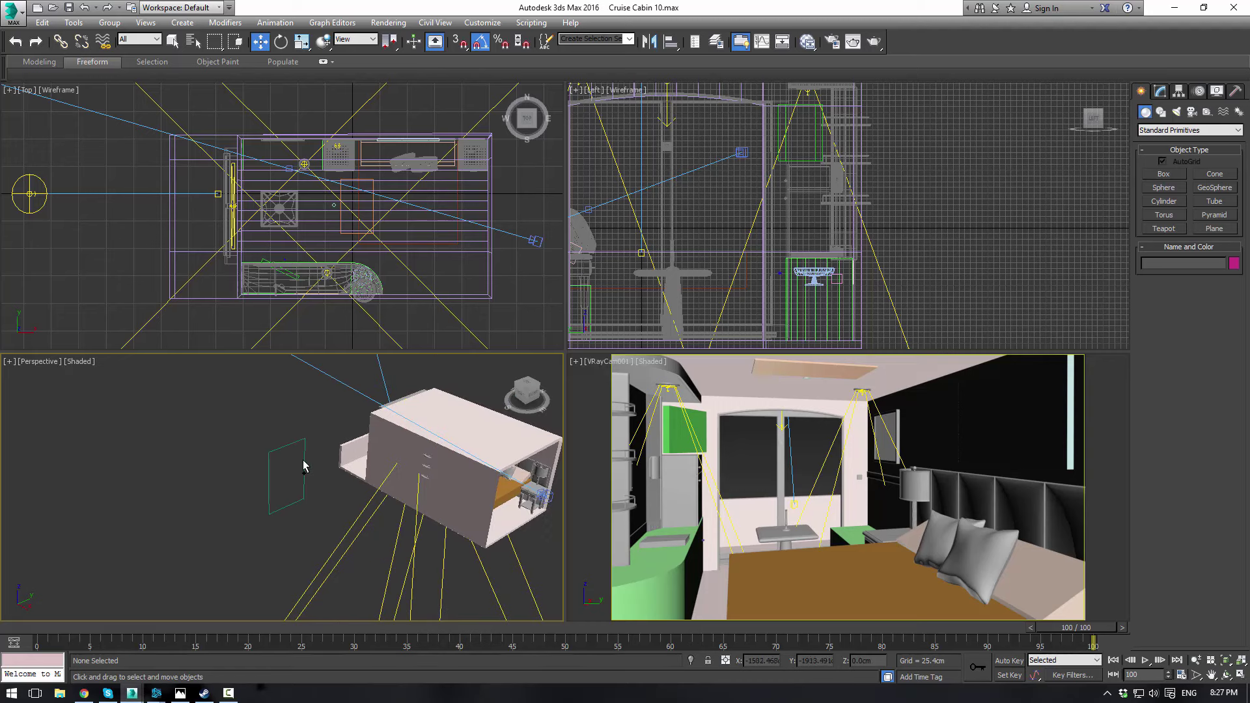
left_click(297, 476)
right_click(297, 476)
left_click(271, 290)
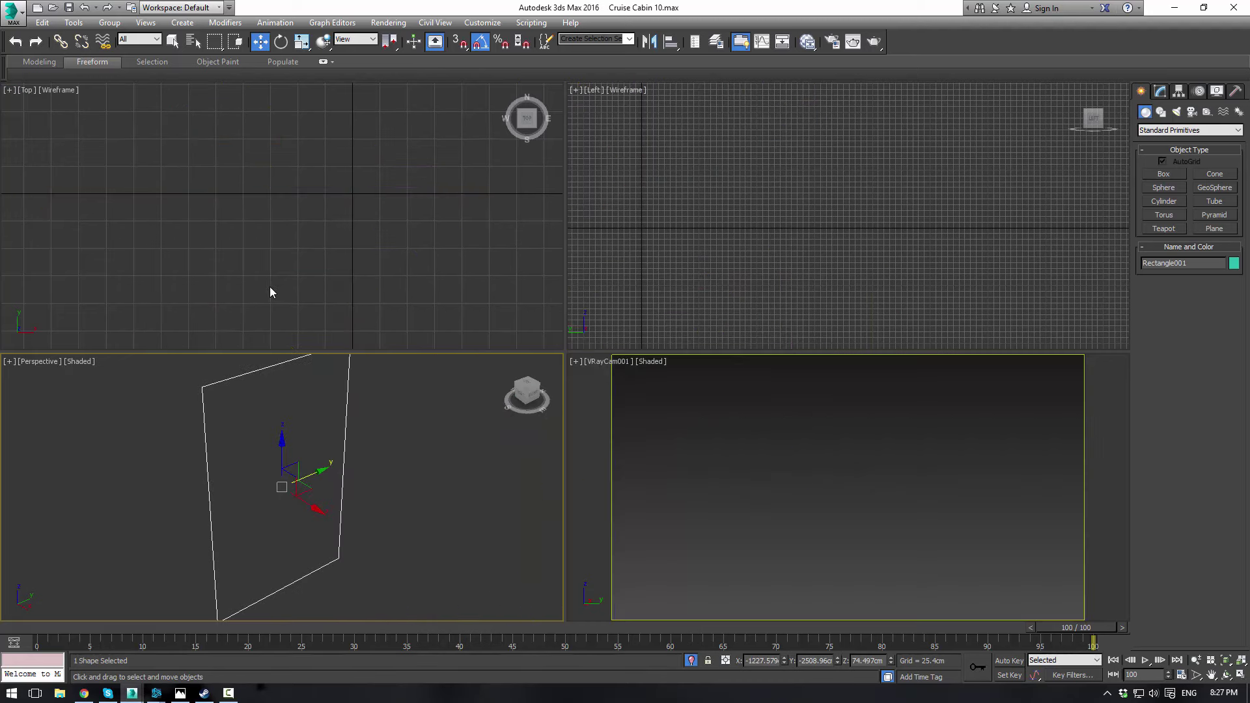
Turn the camera view into a Perspective view and another view into Front
left_click(600, 426)
key("p")
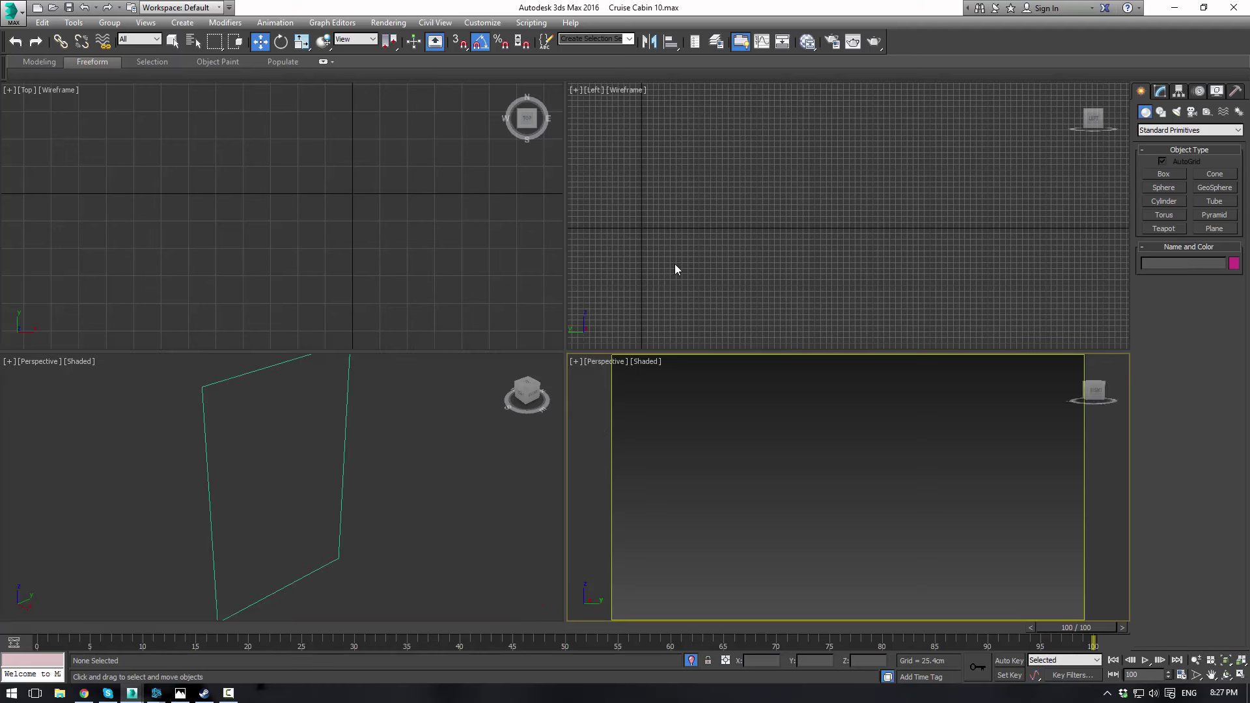
left_click(343, 441)
key("f")
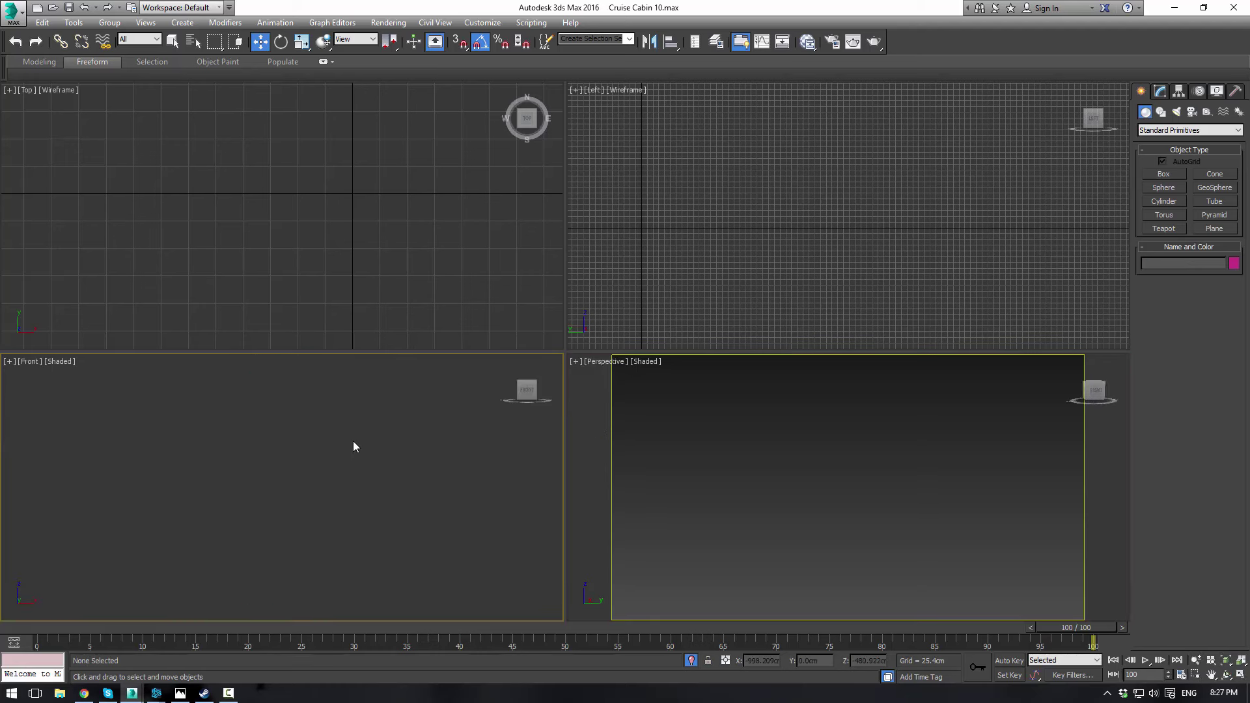
Hide the grids in the Top and Left views
left_click(371, 310)
key("z")
left_click(634, 272)
key("z")
left_click(348, 461)
key("z")
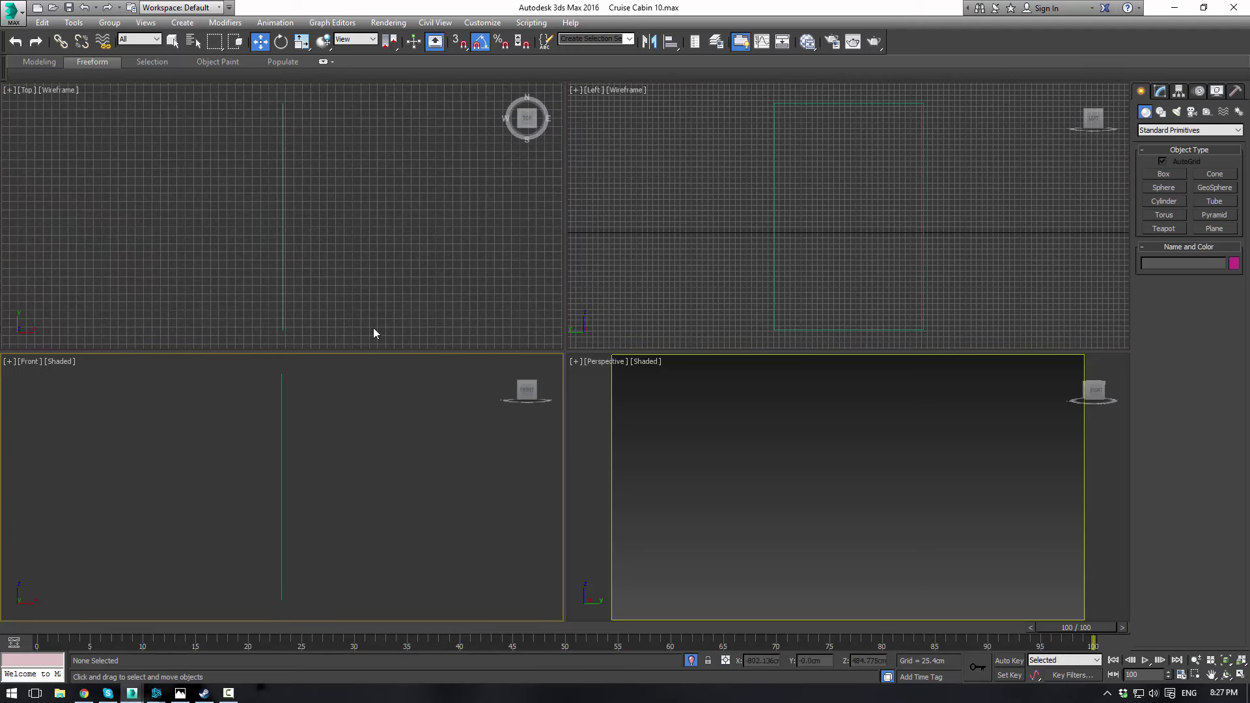
left_click(372, 306)
key("g")
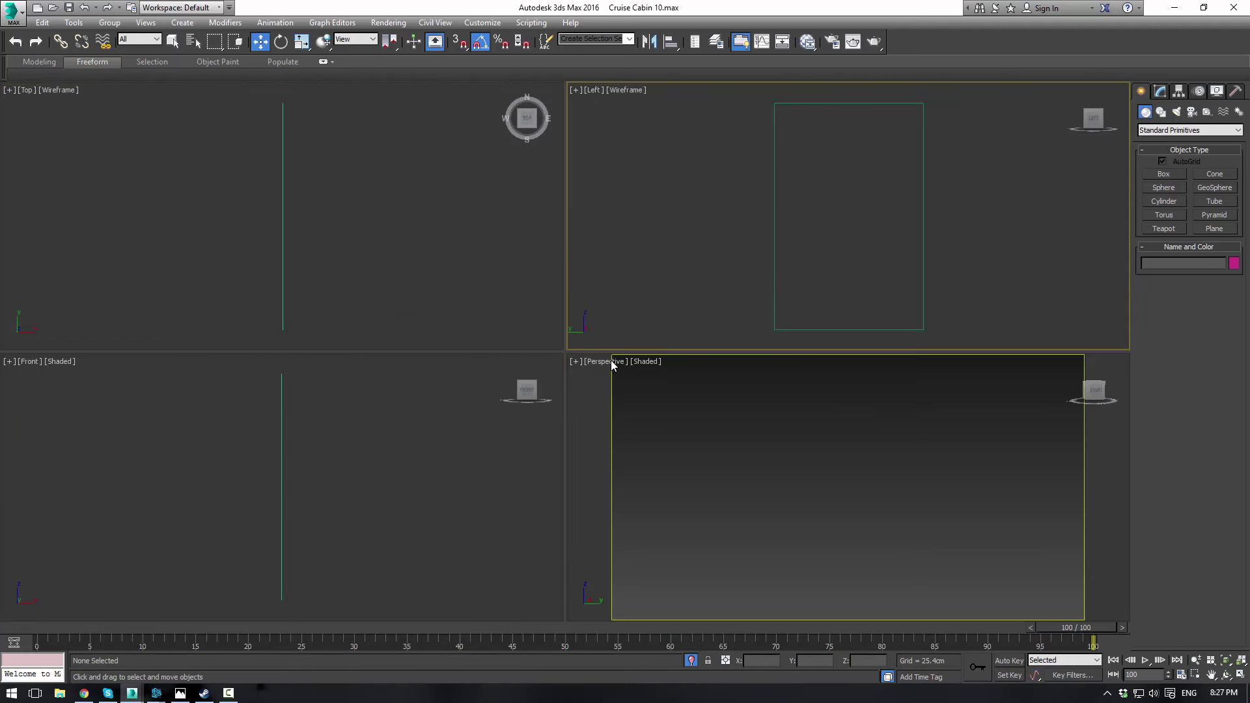
Turn off Show Safe Frames in the Perspective view
left_click(592, 389)
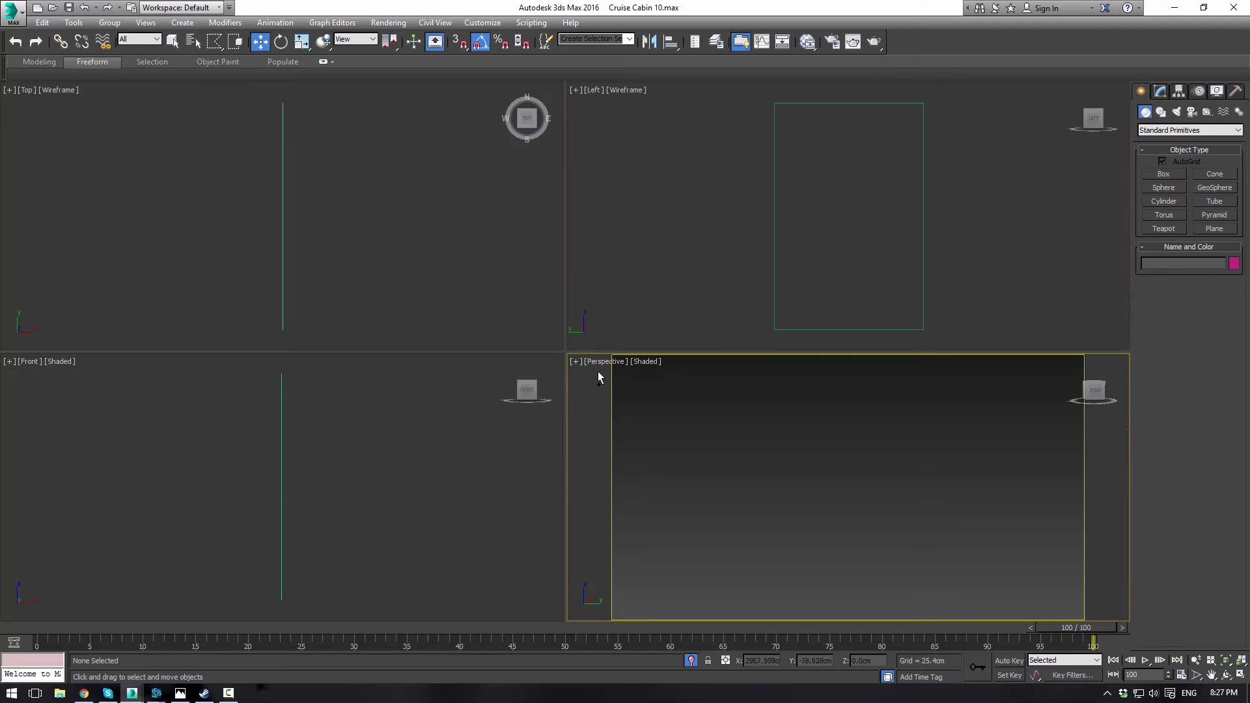
left_click(601, 362)
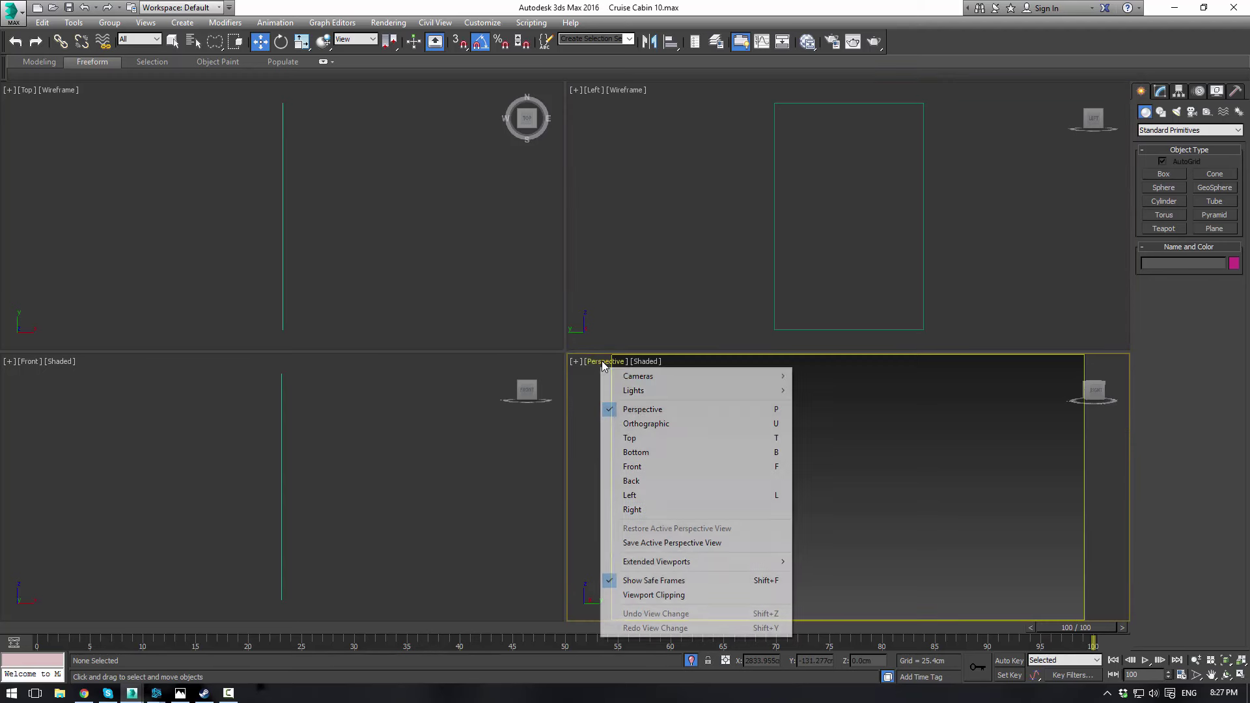
left_click(674, 580)
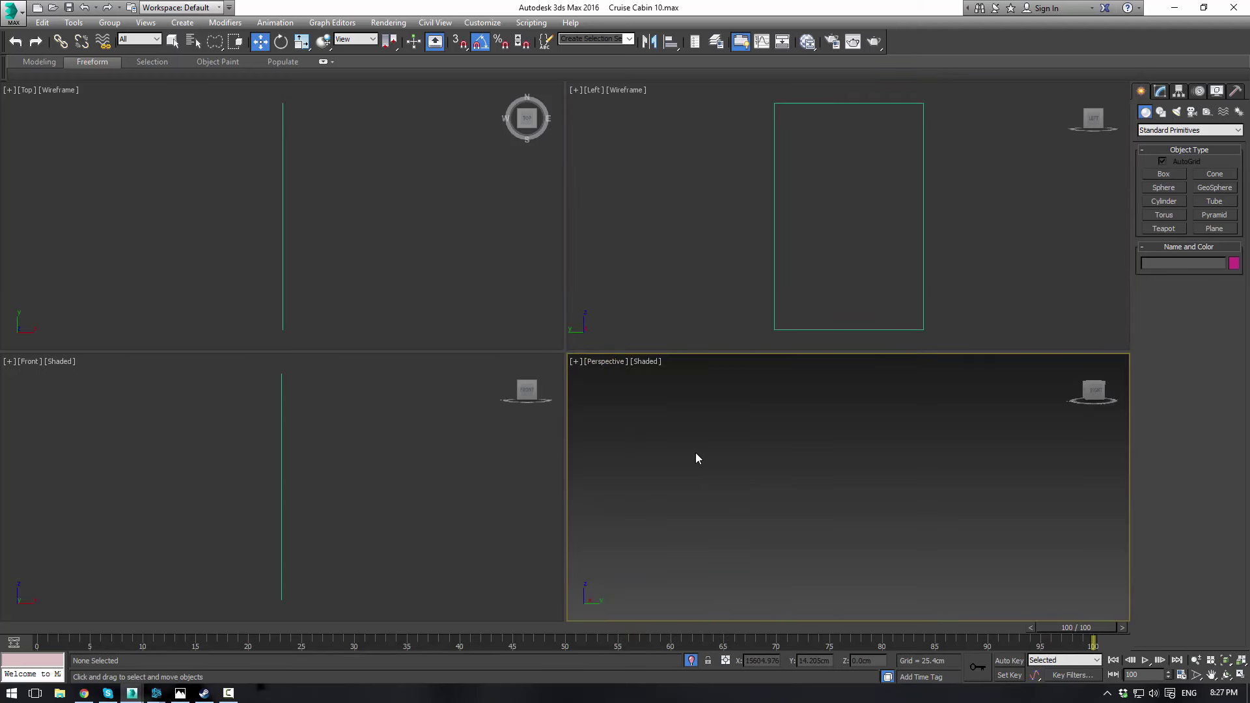
Create a small box and move it up onto the top edge of Rectangle001
key("z")
middle_click_drag(840, 442, 774, 450, "alt")
scroll(778, 449, "down", 5)
scroll(838, 445, "up", 3)
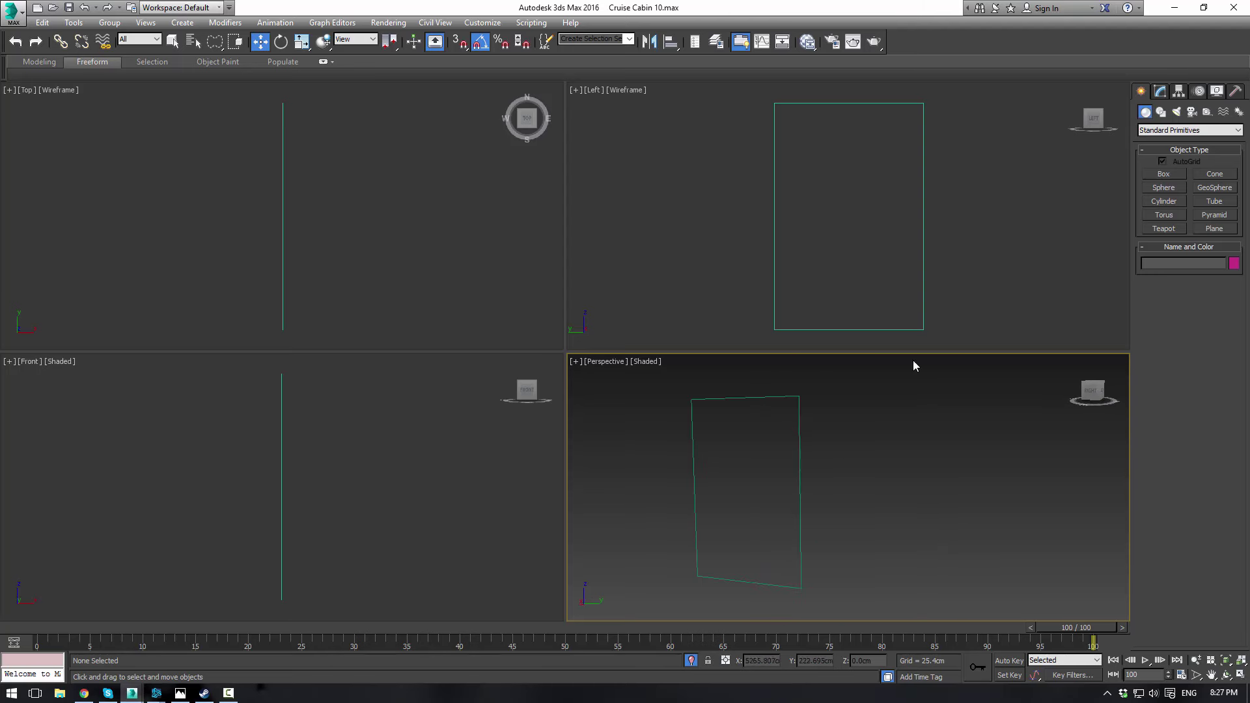
left_click(1161, 176)
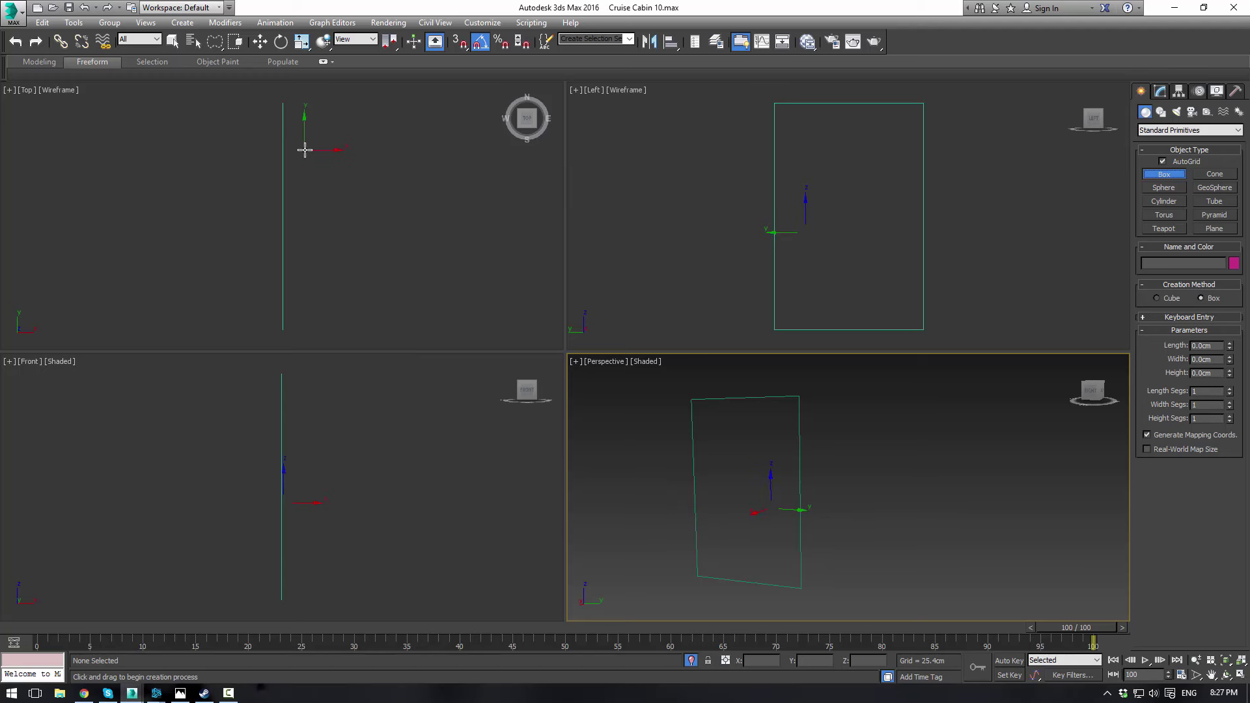
left_click_drag(280, 132, 287, 138)
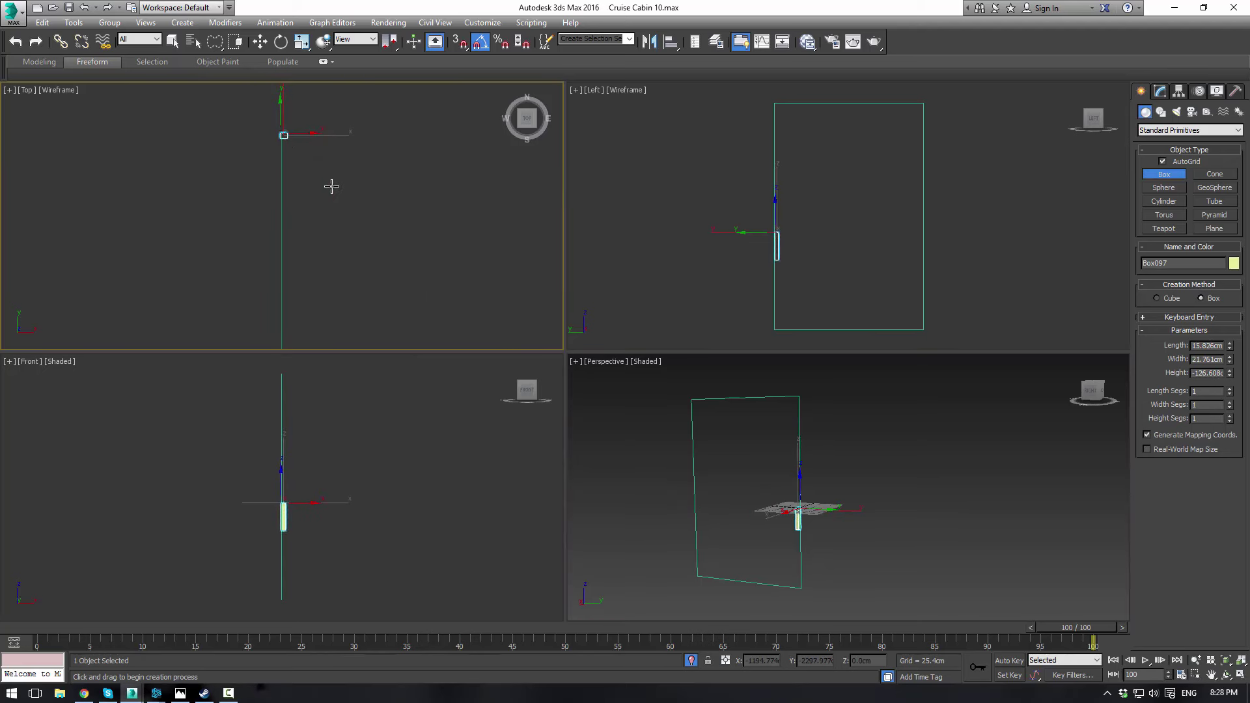
scroll(797, 222, "up", 5)
key("w")
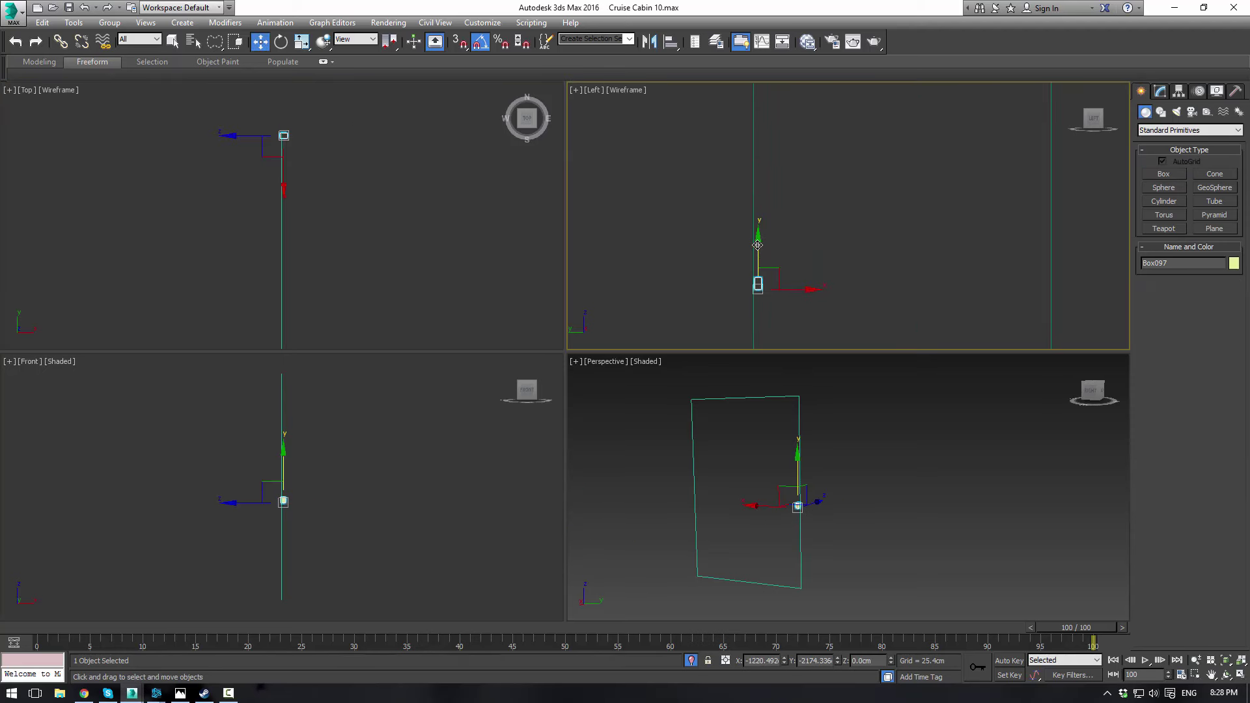
left_click_drag(811, 295, 814, 105)
middle_click_drag(834, 147, 792, 282)
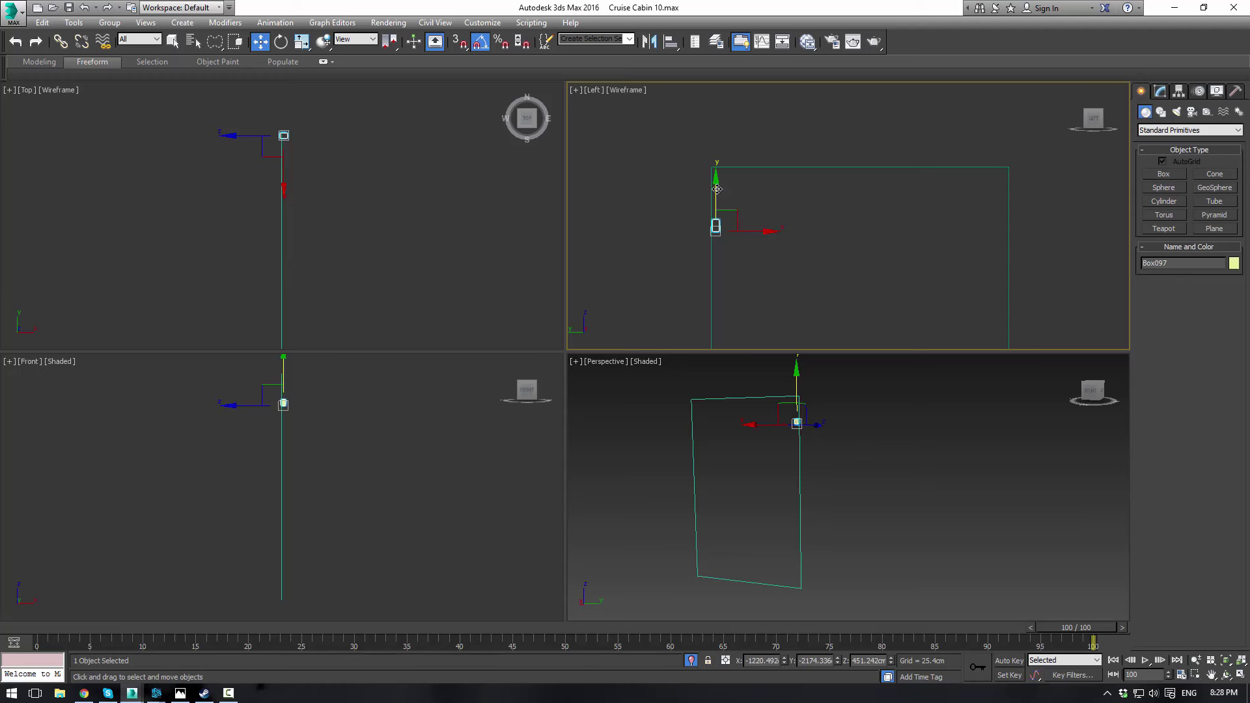
left_click_drag(717, 187, 716, 129)
middle_click_drag(846, 143, 804, 166)
Shift-copy the box along X to place copies across the top edge
scroll(803, 166, "up", 2)
left_click_drag(667, 211, 734, 211, "shift")
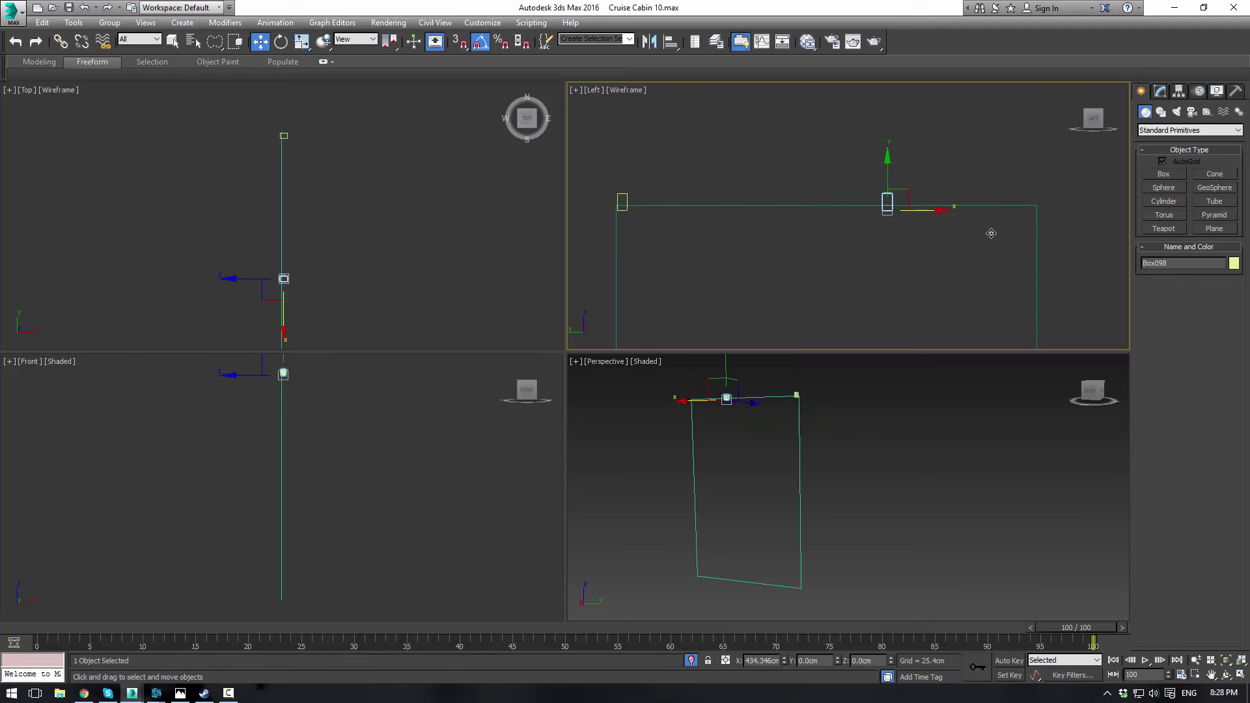
mouse_move(1009, 235)
left_mouse_down("shift")
mouse_move(1076, 230)
mouse_move(859, 232)
mouse_move(887, 221)
mouse_move(876, 231)
mouse_move(770, 216)
left_mouse_up("shift")
left_click(647, 407)
left_click(626, 401)
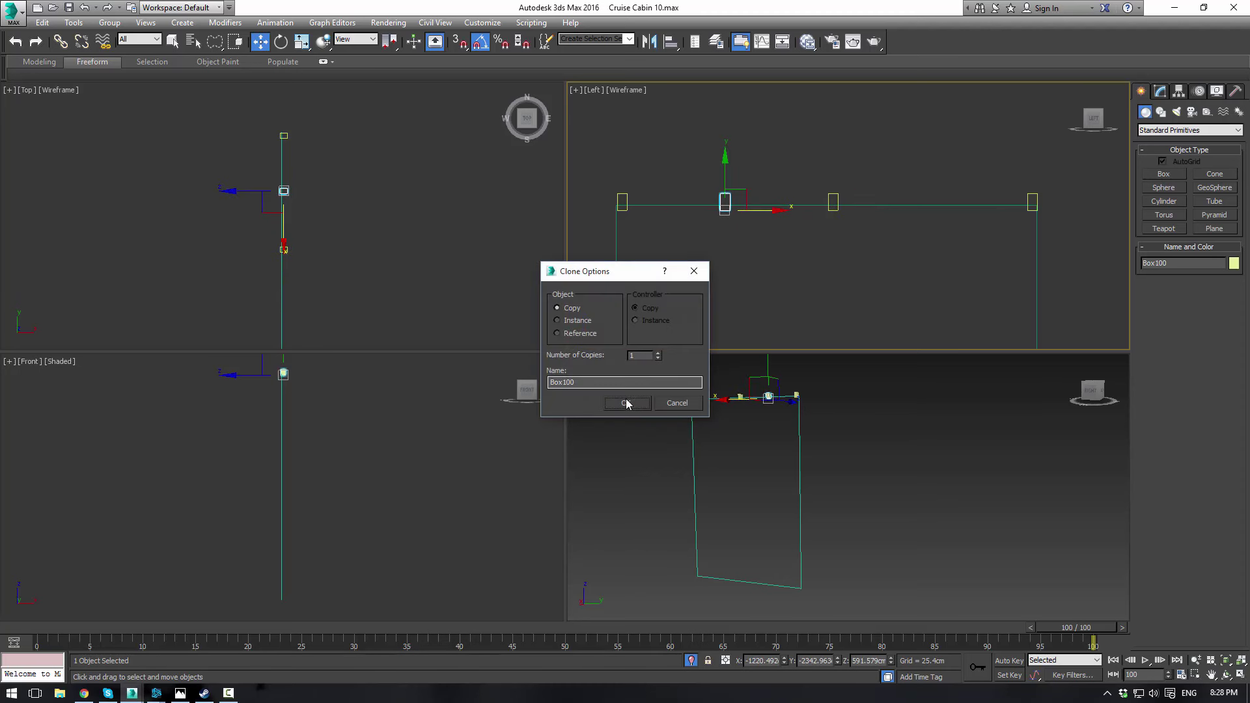
left_click(626, 402)
Region-select a top box and copy it once more as Box101
left_click(789, 221)
left_click(728, 198)
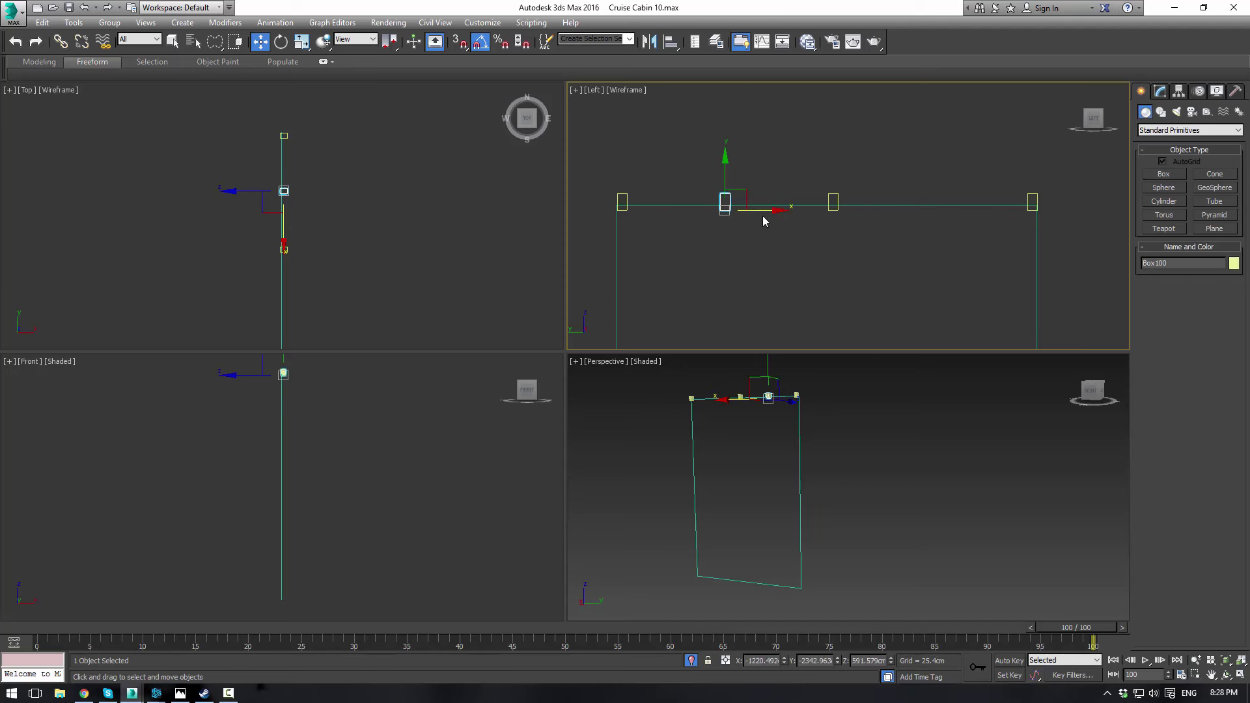
left_click(763, 216)
left_click(722, 197)
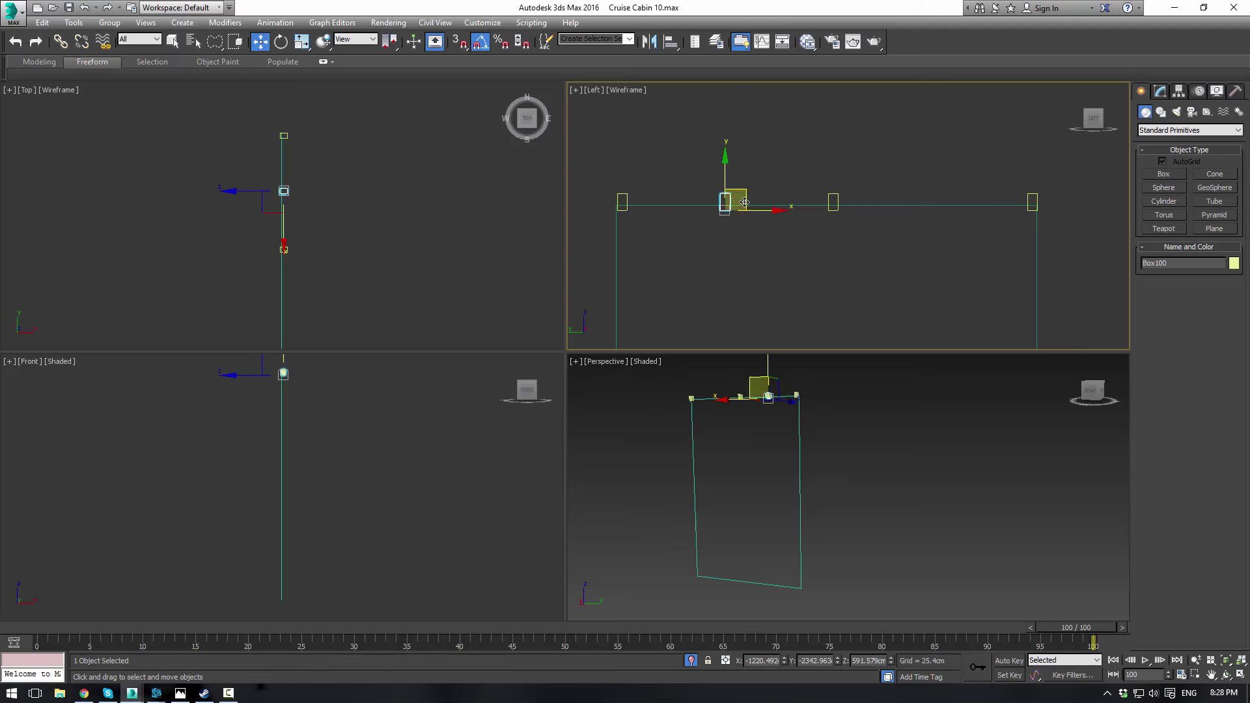
mouse_move(612, 150)
left_mouse_down()
mouse_move(696, 198)
mouse_move(710, 98)
left_mouse_up()
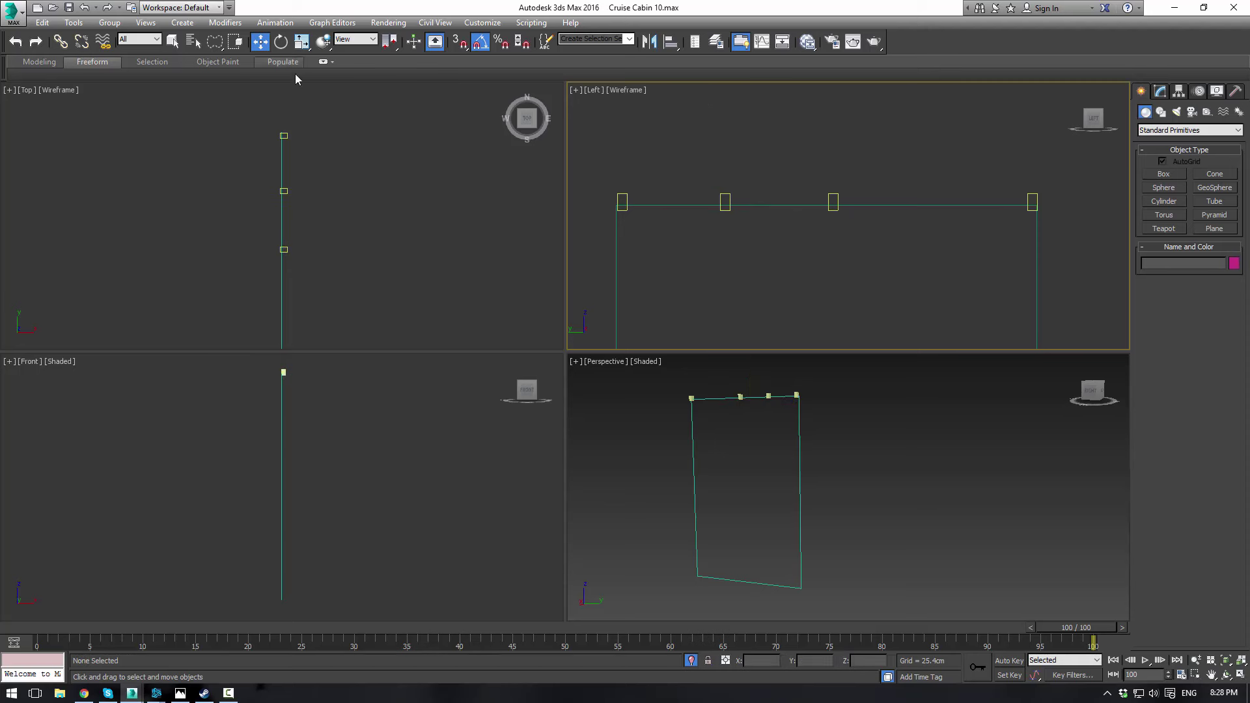
left_click(298, 89)
key("q")
key("q")
key("q")
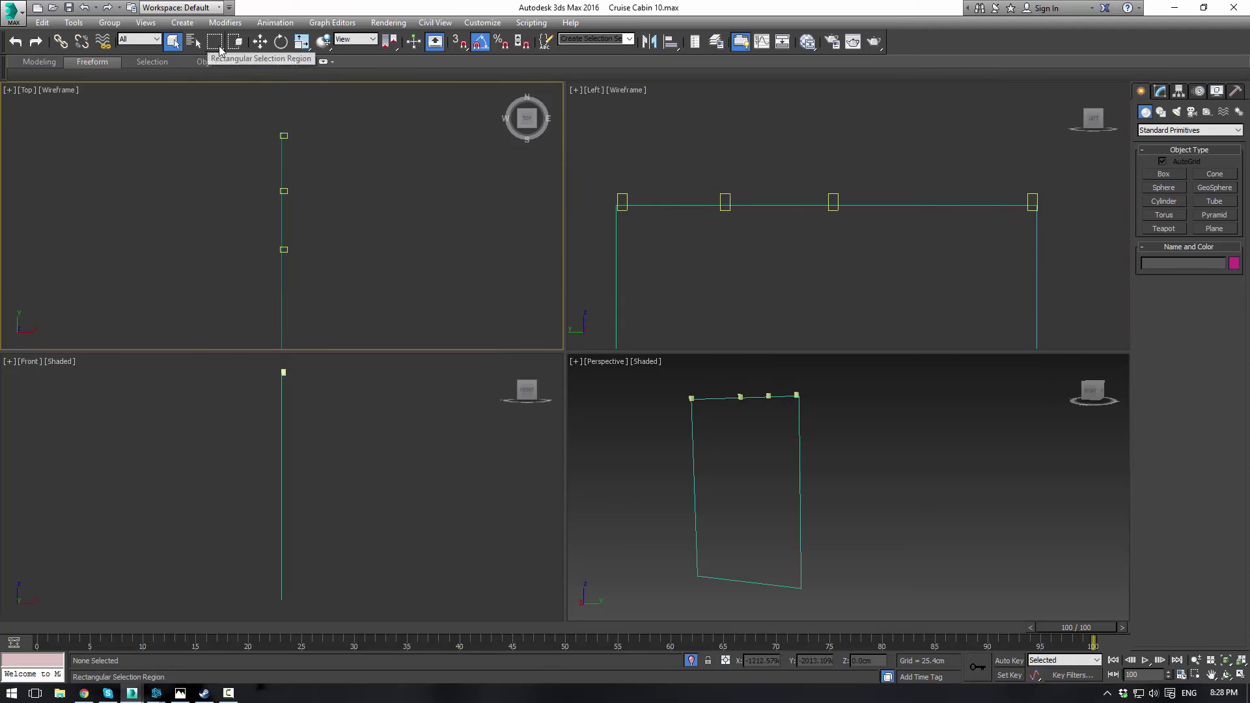
mouse_move(790, 150)
left_mouse_down()
mouse_move(820, 198)
mouse_move(862, 222)
mouse_move(846, 202)
mouse_move(996, 218)
mouse_move(975, 228)
left_mouse_up()
key("w")
left_click(643, 403)
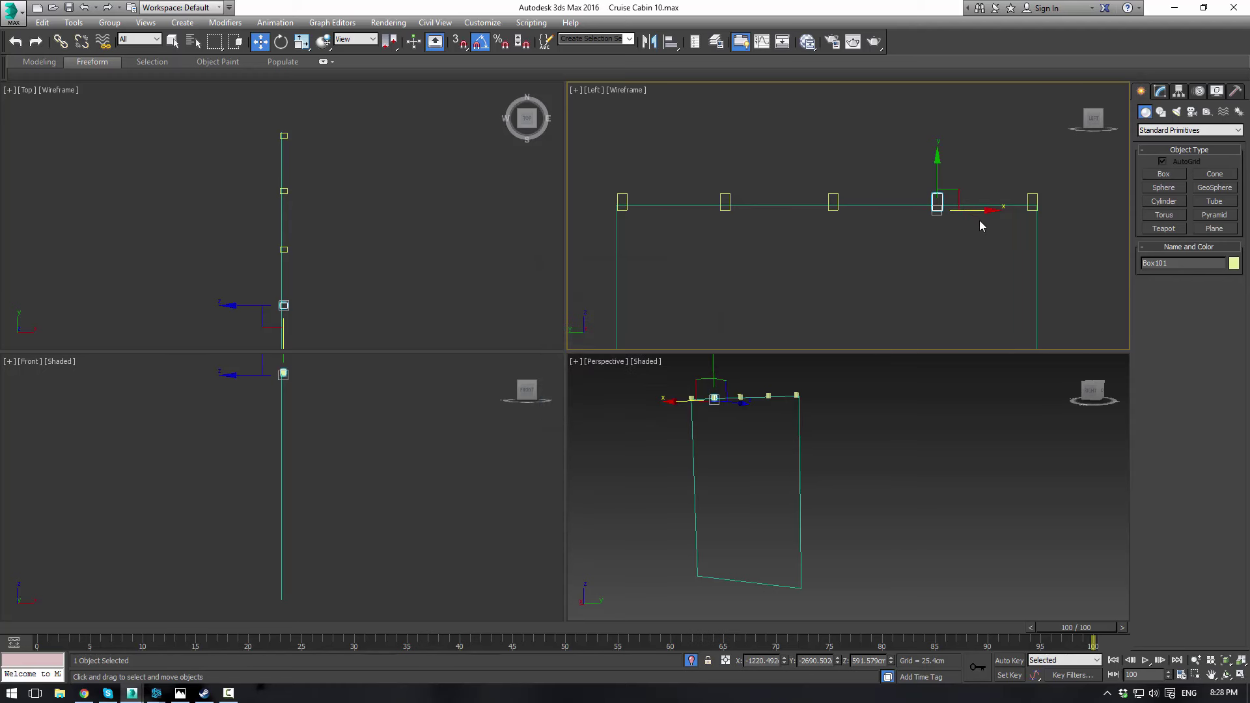
Create a new box beside the rectangle, convert it to Editable Poly, and enter Polygon mode
left_click(1173, 174)
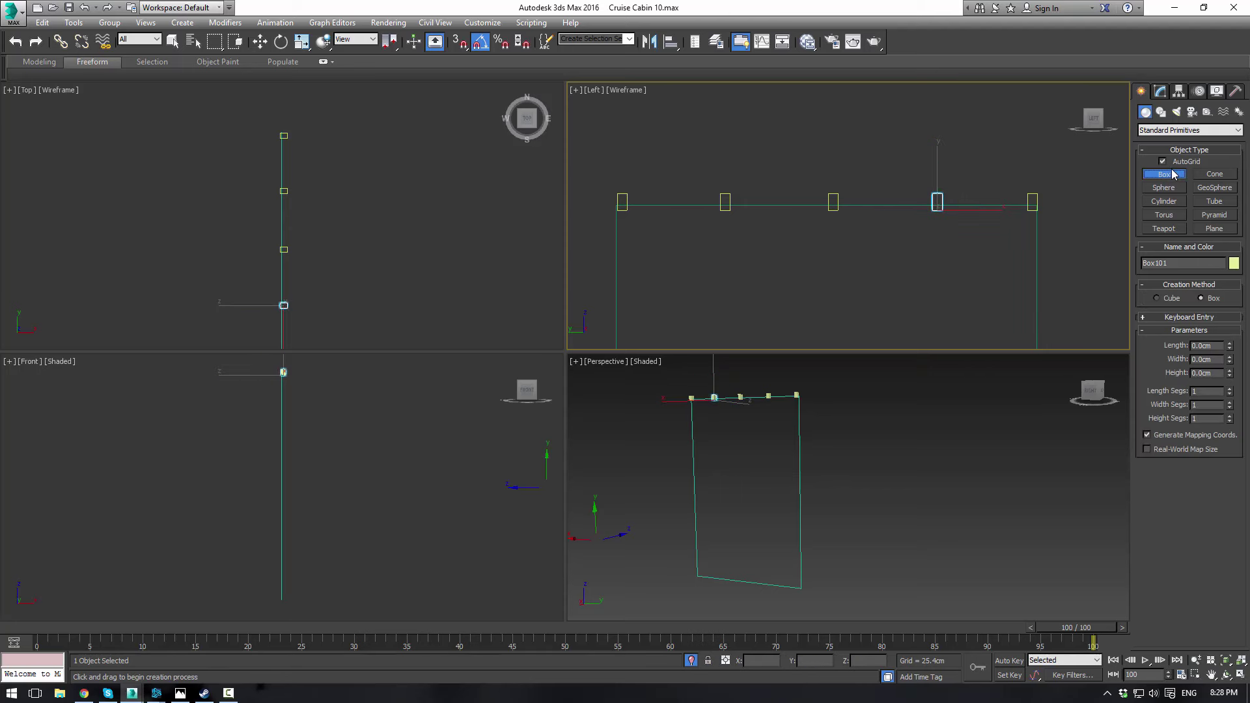
middle_click_drag(345, 201, 343, 102)
scroll(329, 182, "down", 2)
left_click_drag(245, 232, 252, 292)
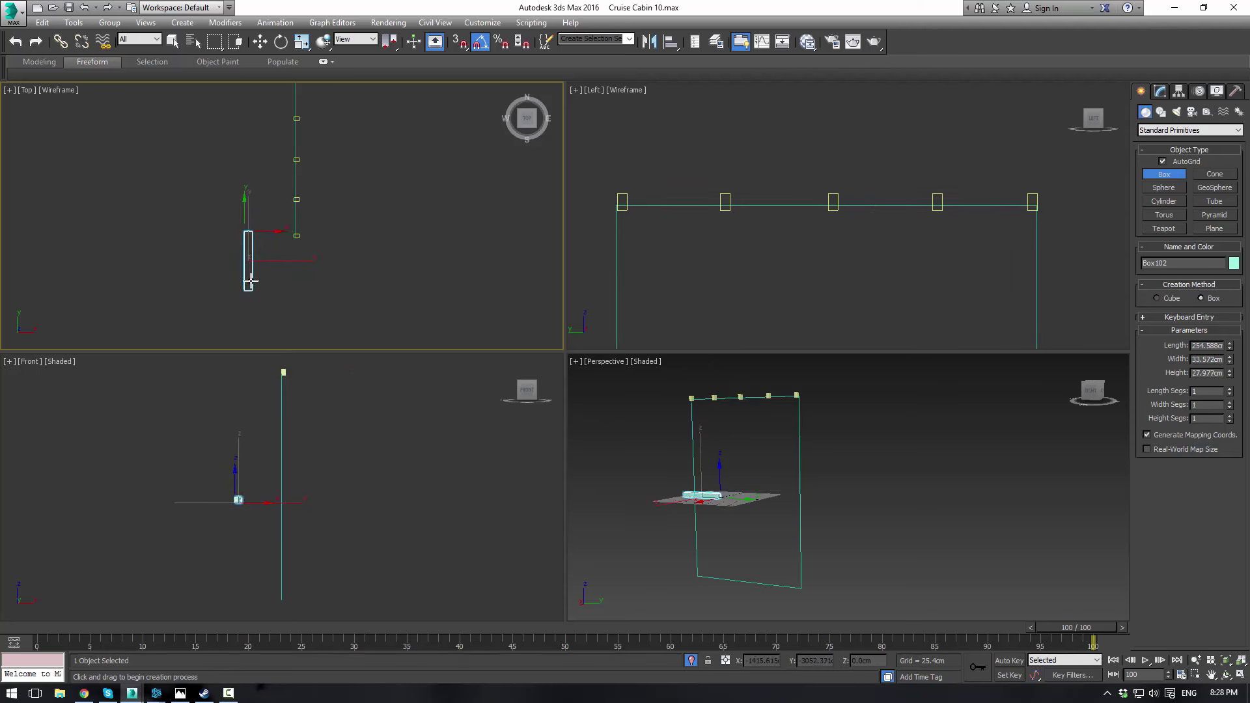
left_click(247, 251)
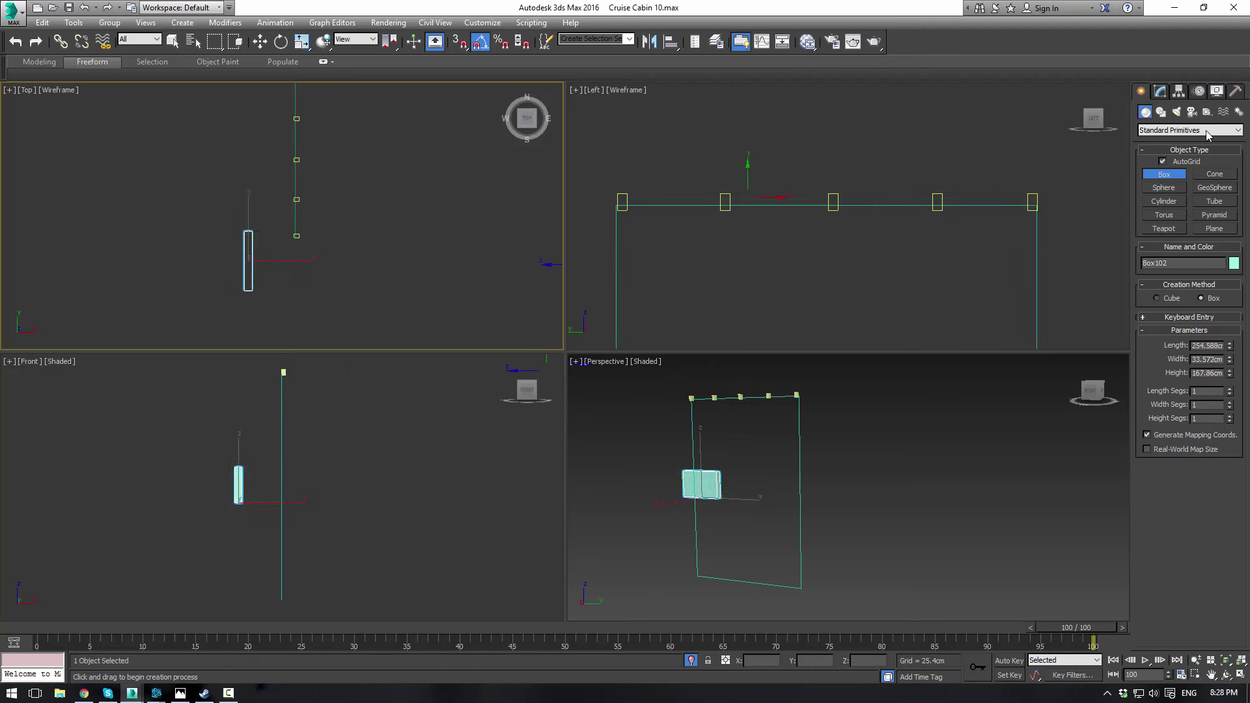
right_click(1020, 179)
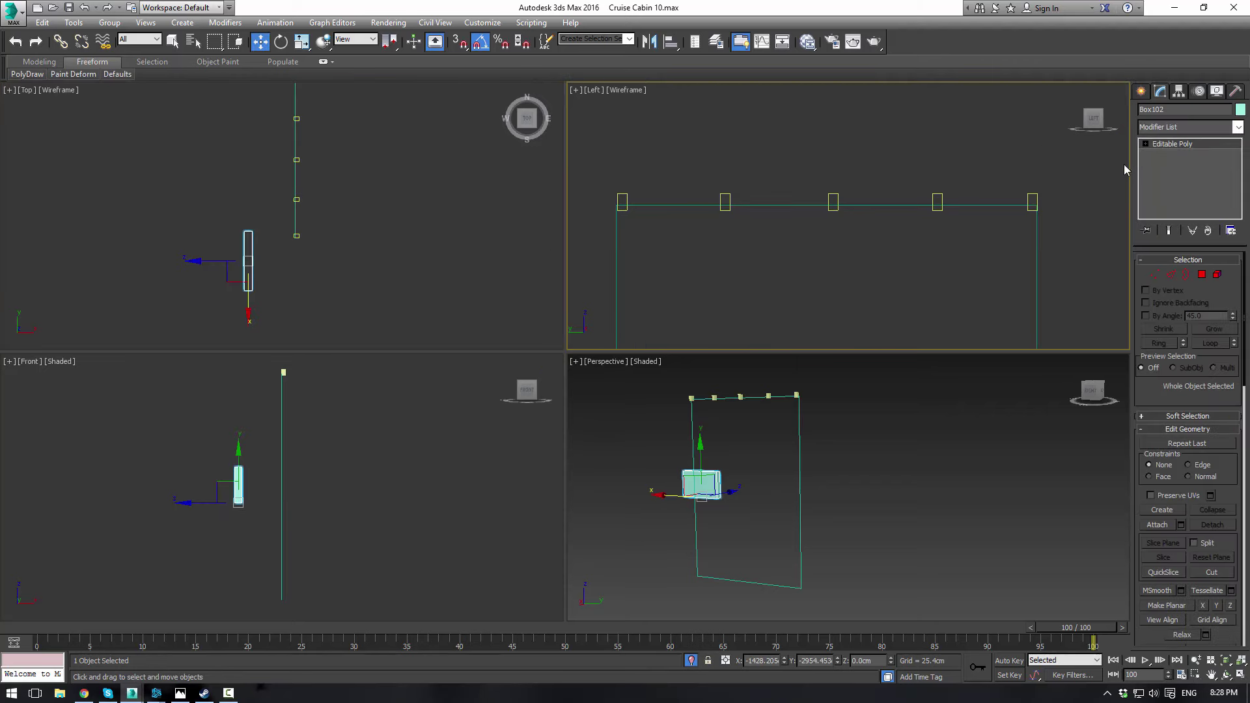
left_click(1202, 275)
Extrude the box's end face several times to lengthen it into a first arm
middle_click_drag(684, 497, 712, 490, "alt")
key("alt+w")
middle_click_drag(654, 388, 814, 394, "alt")
left_click(259, 364)
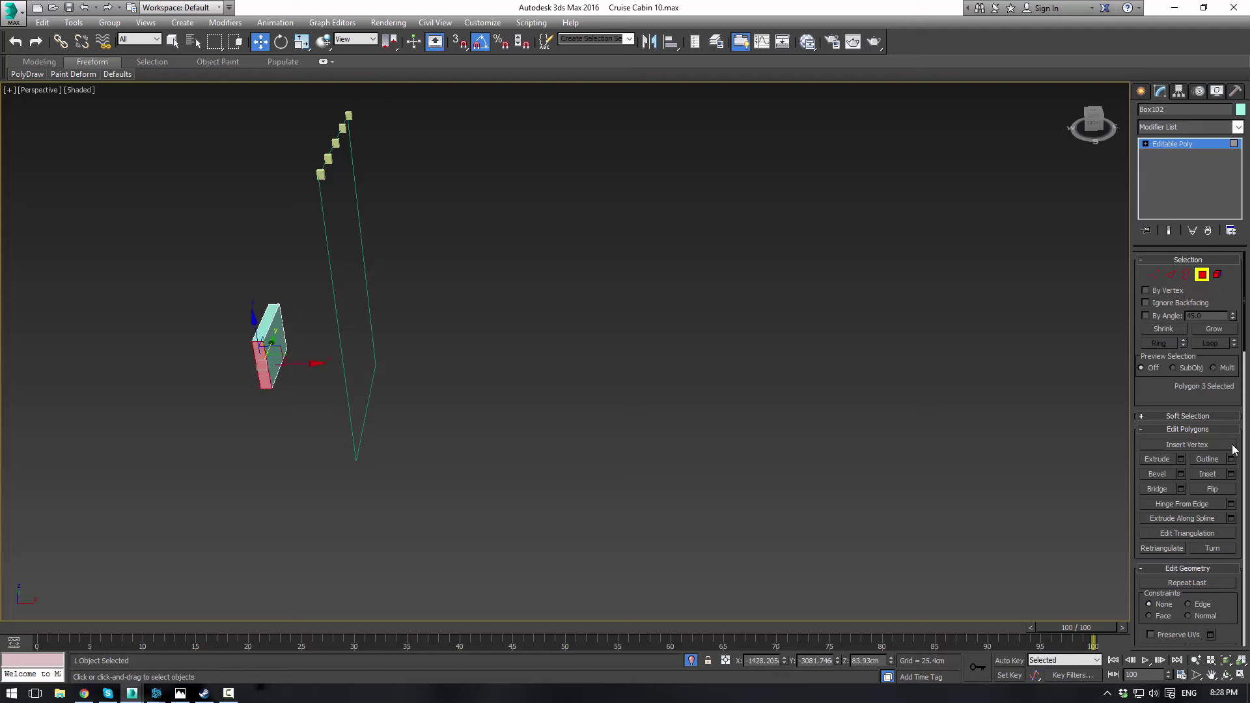
left_click(1157, 459)
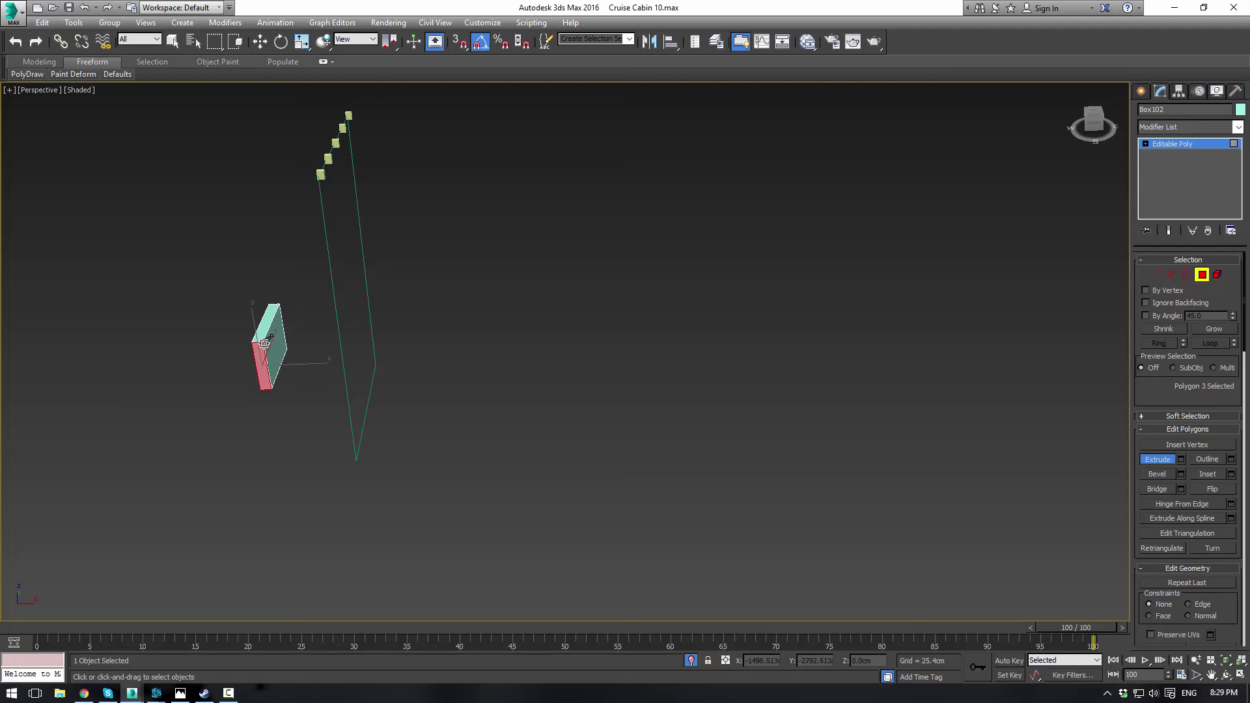
left_click_drag(264, 343, 275, 263)
middle_click_drag(358, 362, 281, 361, "alt")
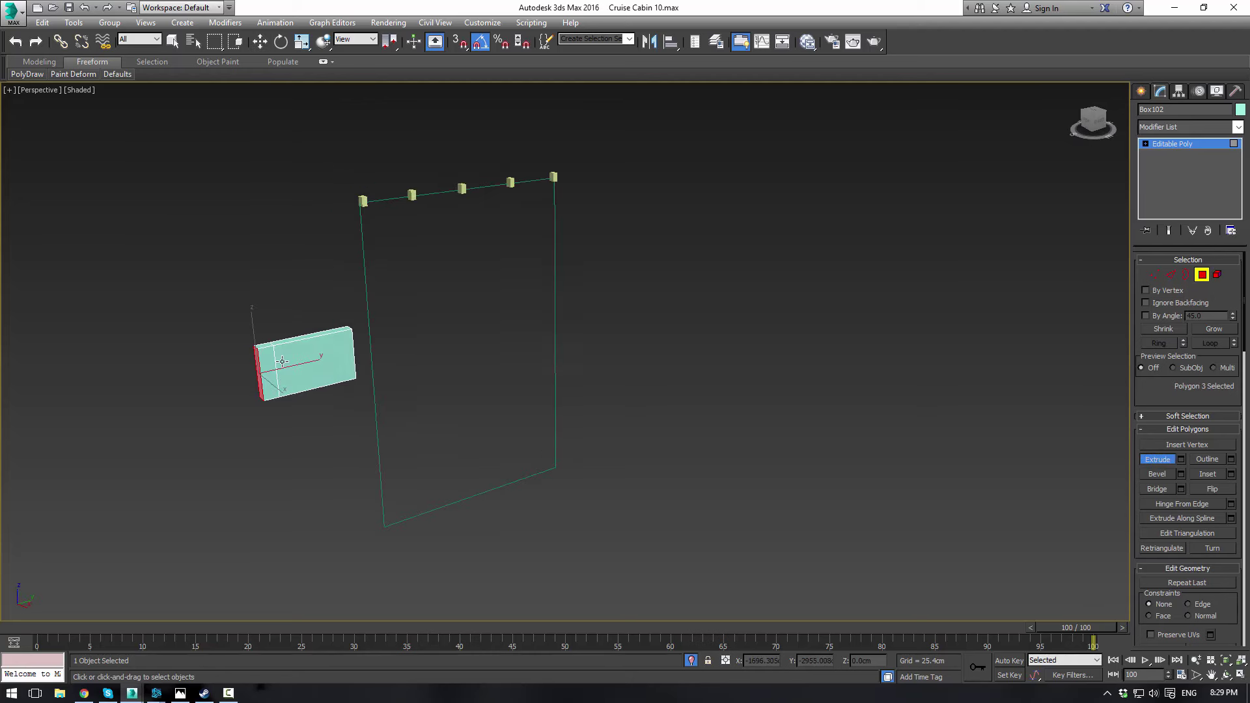
left_click_drag(273, 362, 314, 167)
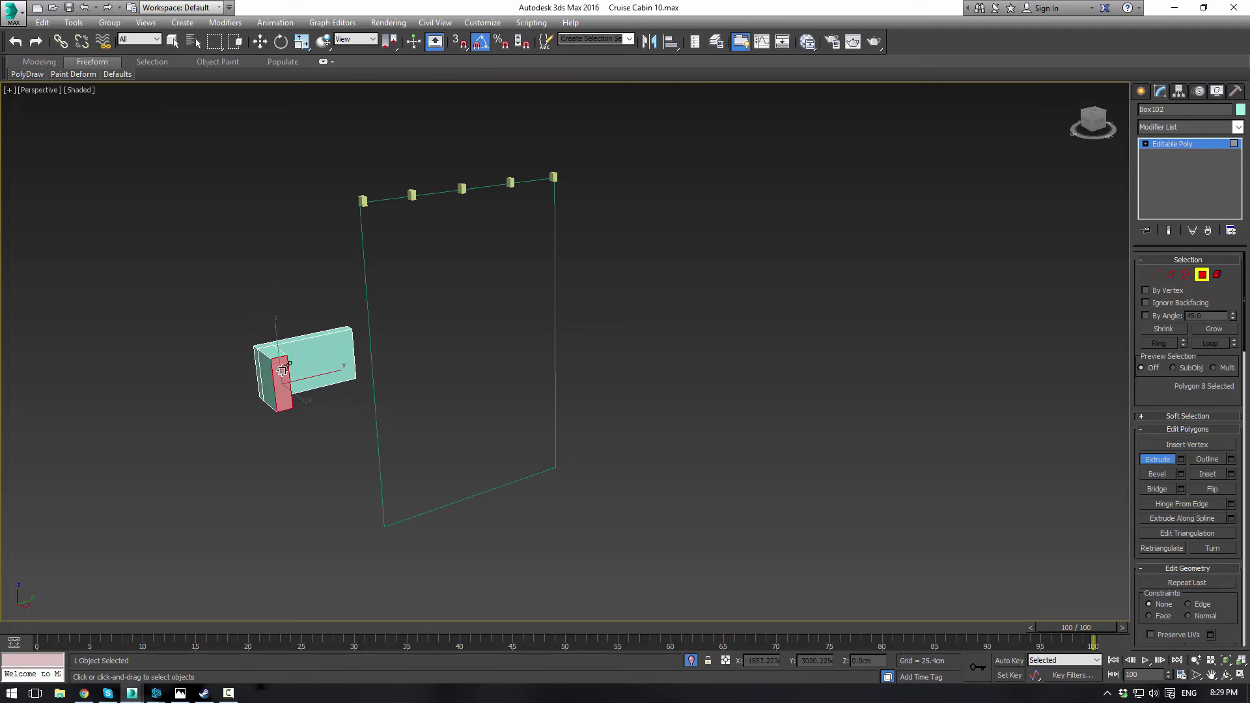
left_click_drag(281, 367, 285, 293)
Extrude the side wall's end face into a second arm, completing the U shape
middle_click_drag(418, 342, 285, 362, "alt")
left_click_drag(297, 379, 463, 13)
middle_click_drag(325, 378, 486, 413, "alt")
key("w")
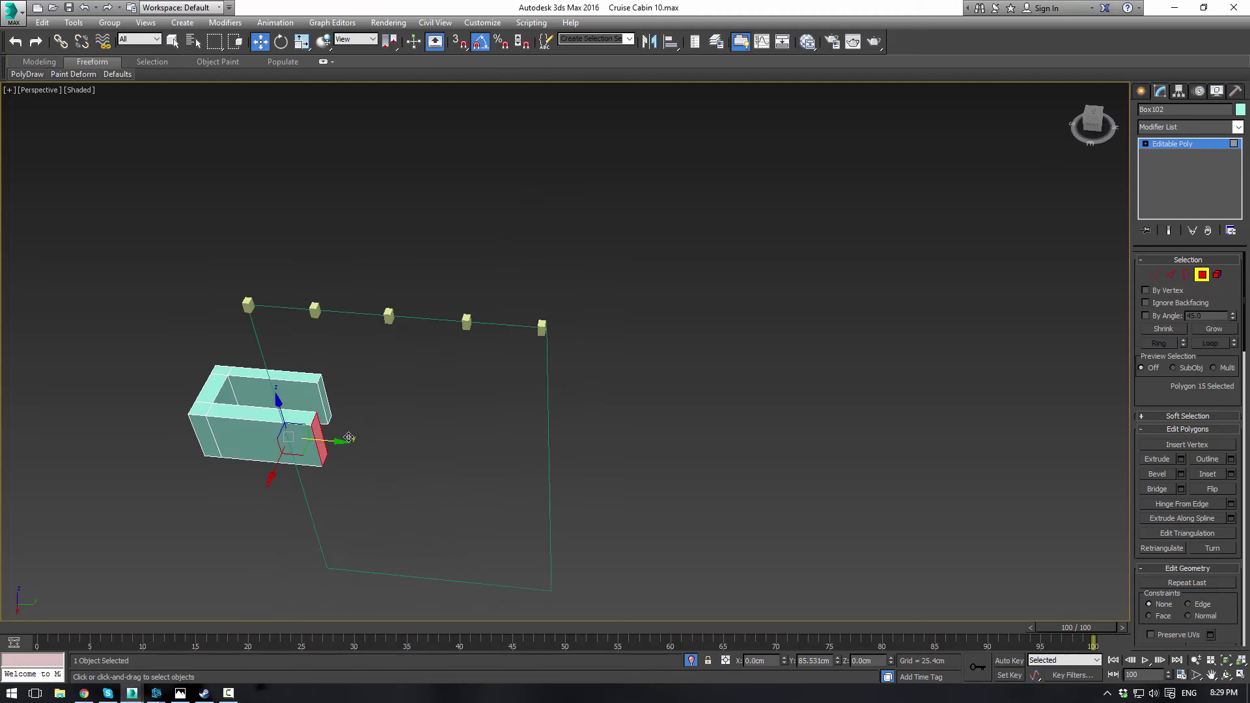
left_click(611, 428)
middle_click_drag(611, 429, 466, 451, "alt")
Move the U-shaped piece beside the rectangle and restore the four-viewport layout
left_click(1163, 144)
middle_click_drag(716, 384, 577, 391, "alt")
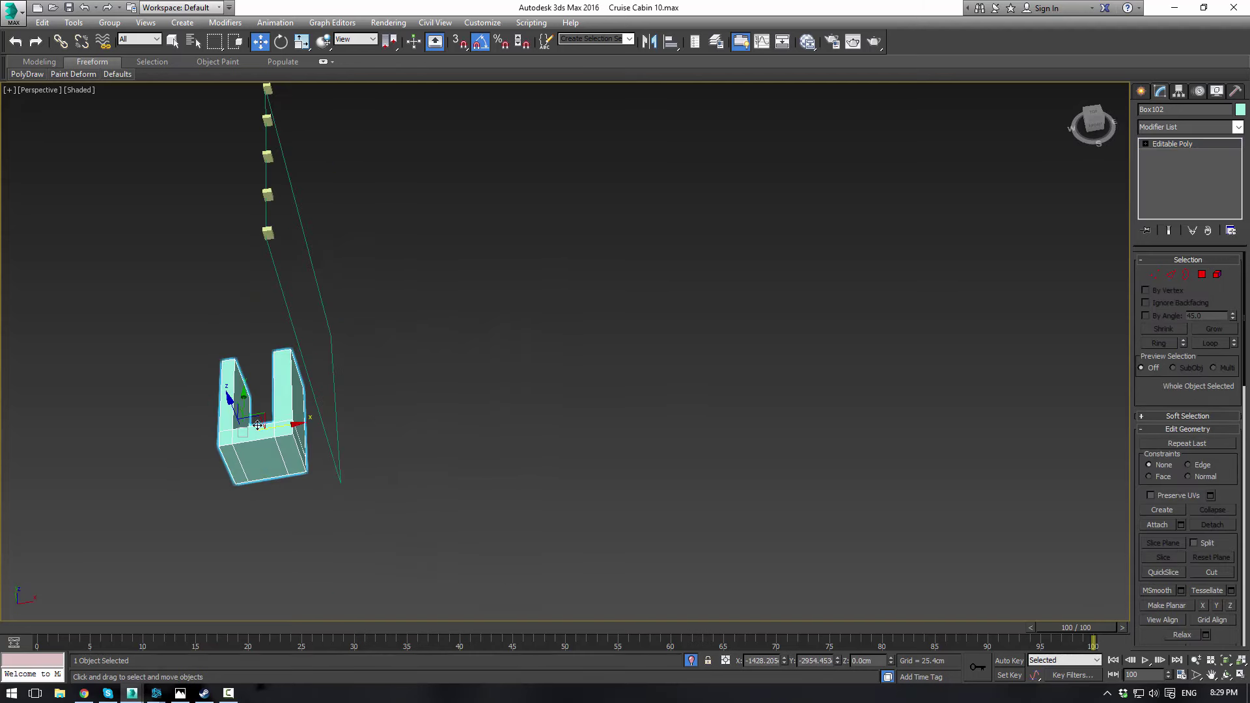
left_click_drag(259, 418, 314, 435)
middle_click_drag(314, 435, 392, 405, "alt")
key("alt+w")
left_click(302, 271)
left_click_drag(303, 270, 297, 261)
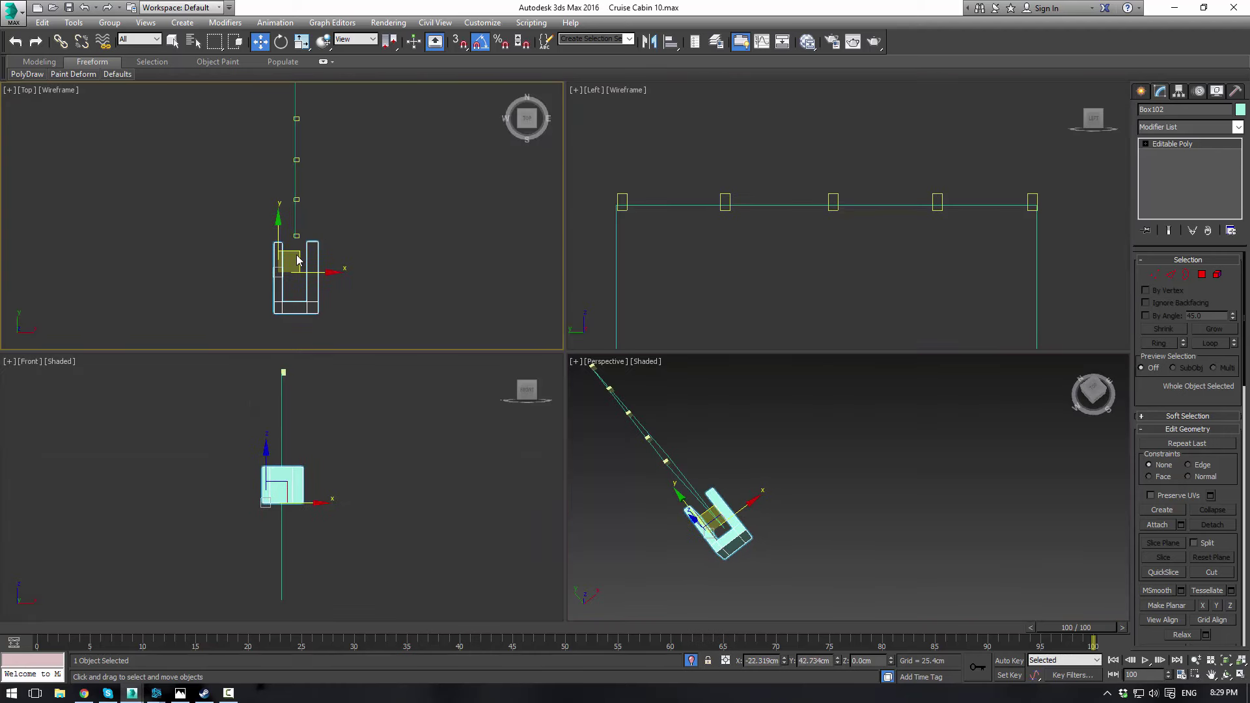
Maximize the Perspective view, marquee-select the rectangle spline, and open its Modifier List
left_click(873, 450)
key("alt+w")
middle_click_drag(751, 376, 619, 346, "alt")
left_click_drag(367, 148, 836, 276)
left_click_drag(384, 313, 650, 397, "alt")
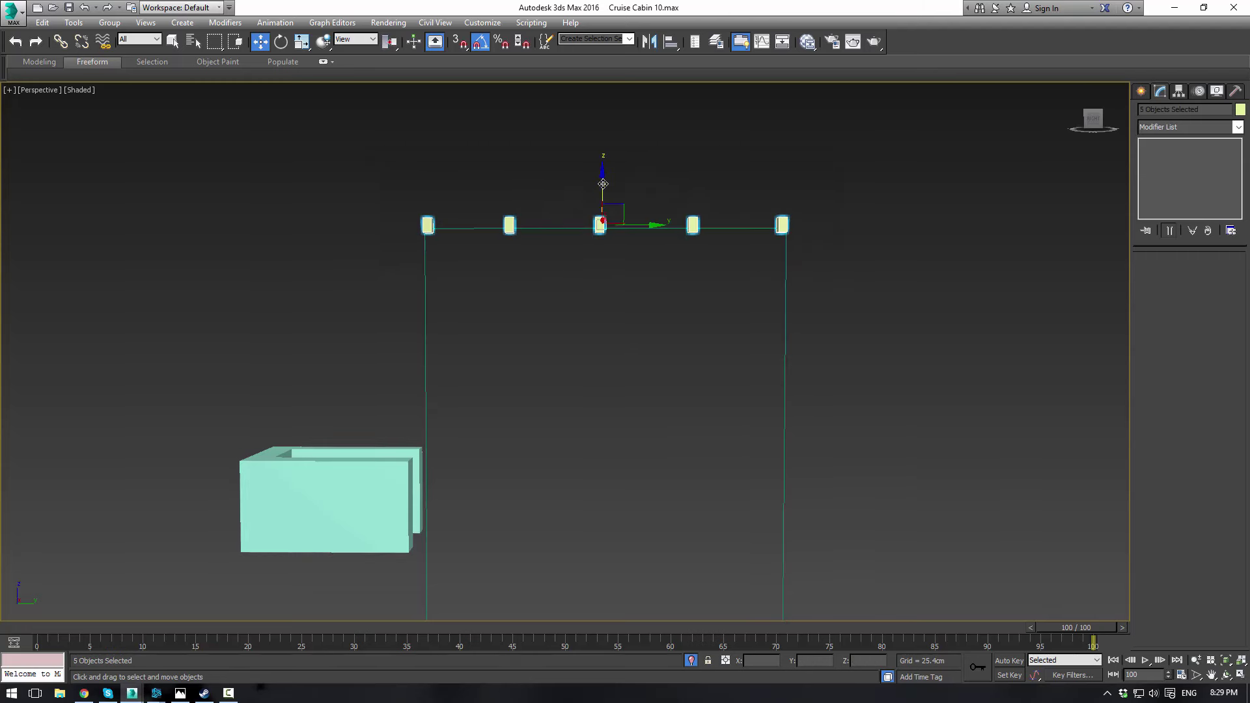
left_click_drag(868, 307, 691, 368)
left_click(1238, 127)
Apply Garment Maker to the rectangle and set its Density to 0.2
key("g")
key("Return")
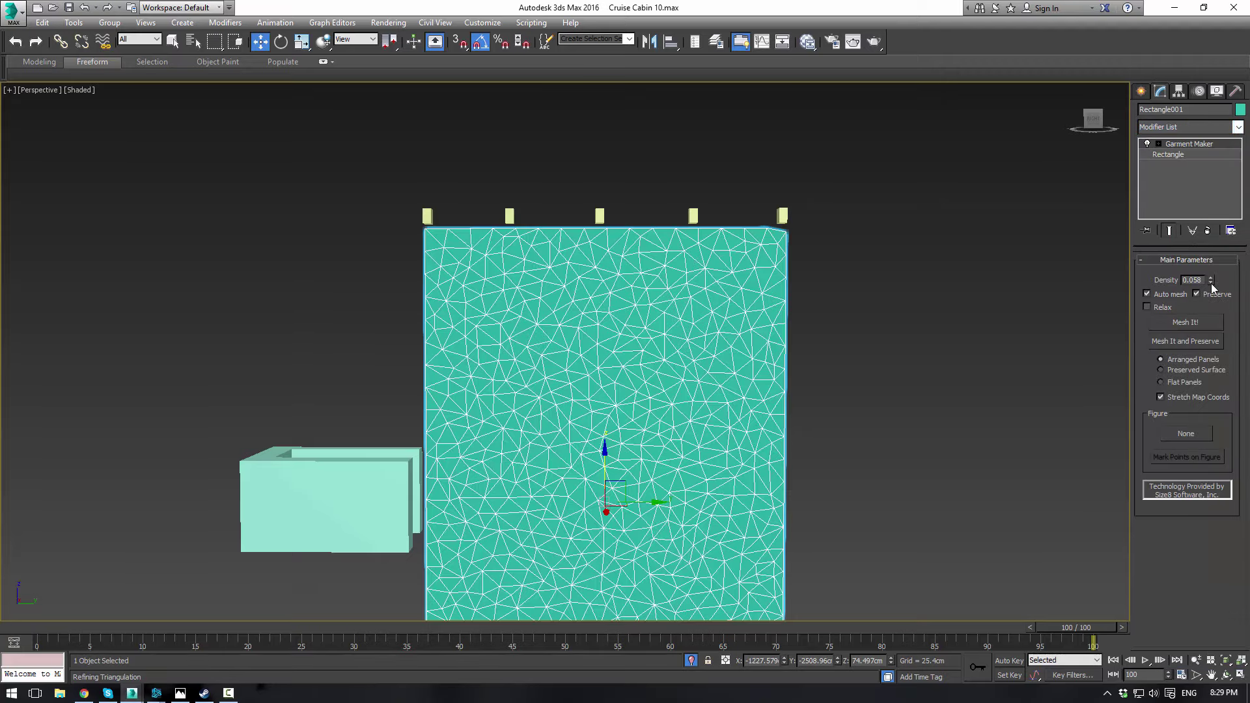
left_click_drag(1212, 284, 1211, 284)
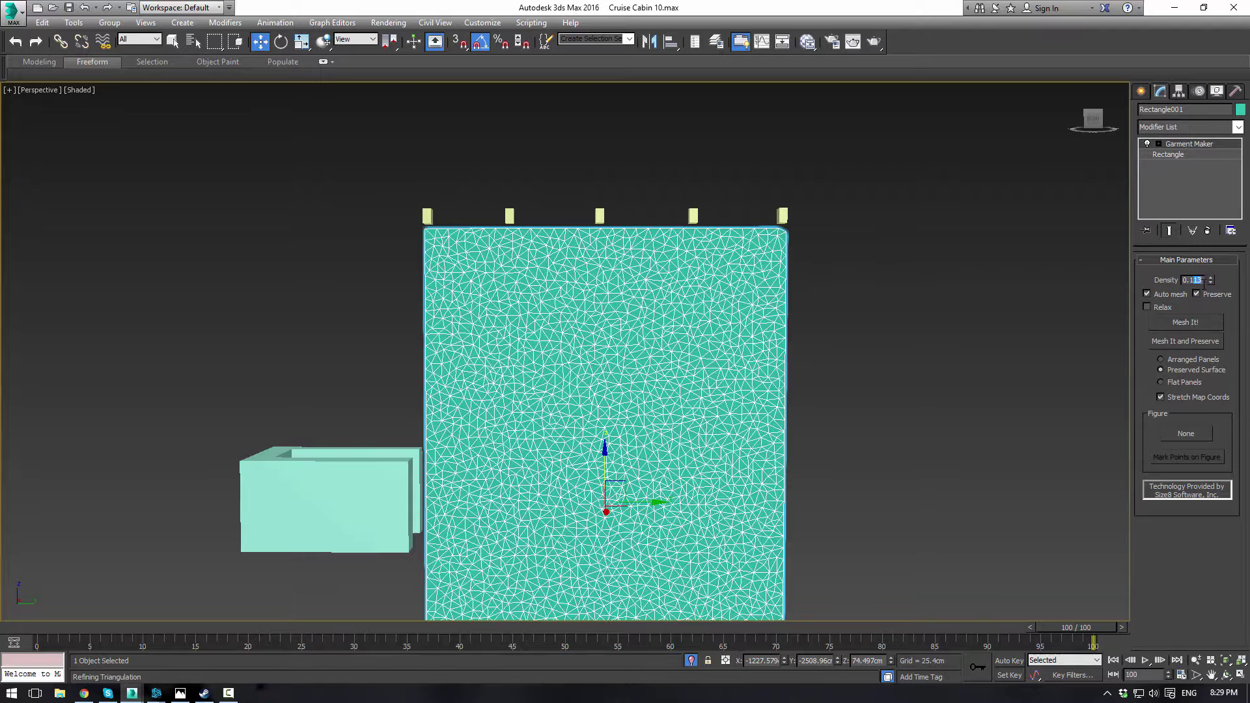
type("5")
key("Return")
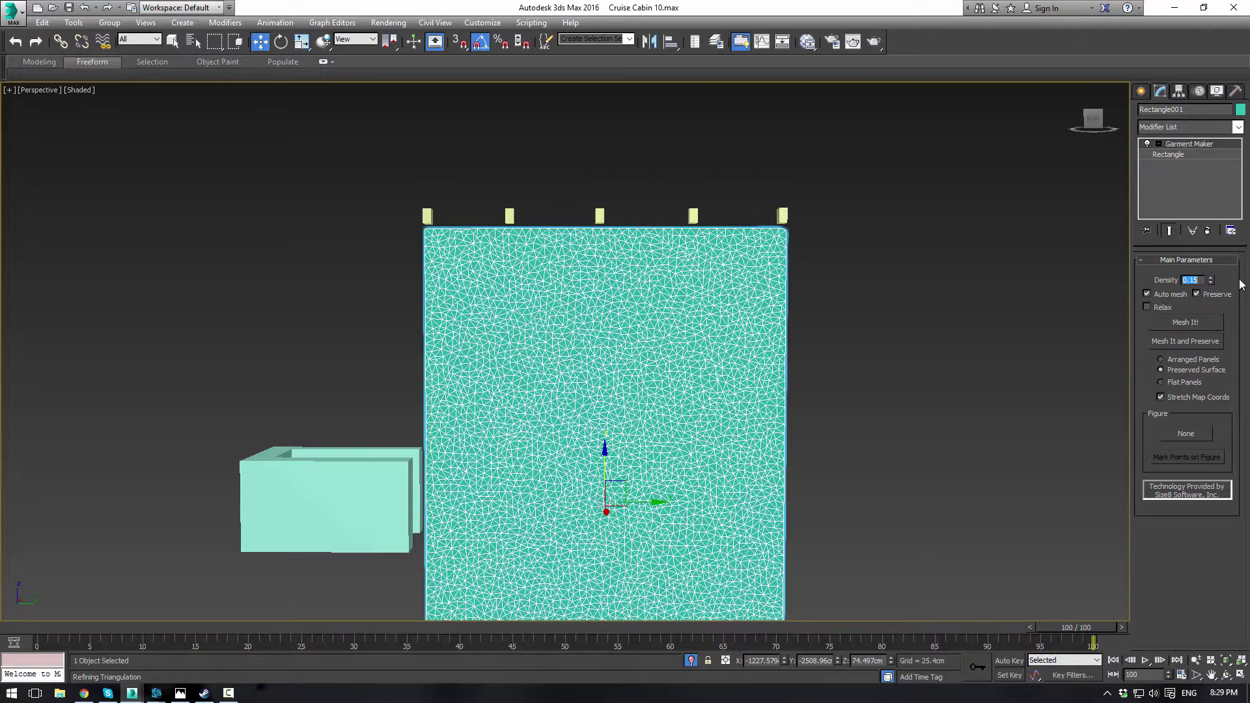
Zoom and pan the Perspective view to inspect the denser curtain mesh
scroll(924, 350, "down", 5)
scroll(923, 339, "up", 5)
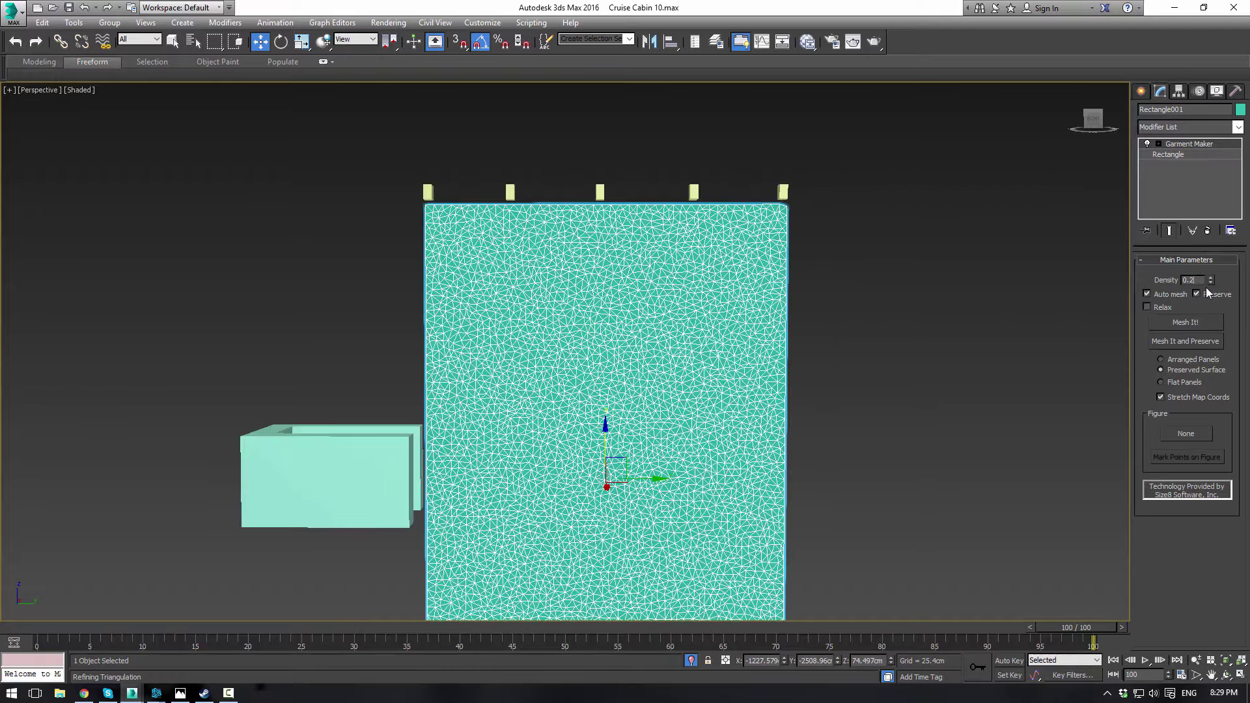
scroll(913, 324, "down", 5)
middle_click_drag(909, 325, 878, 344, "alt")
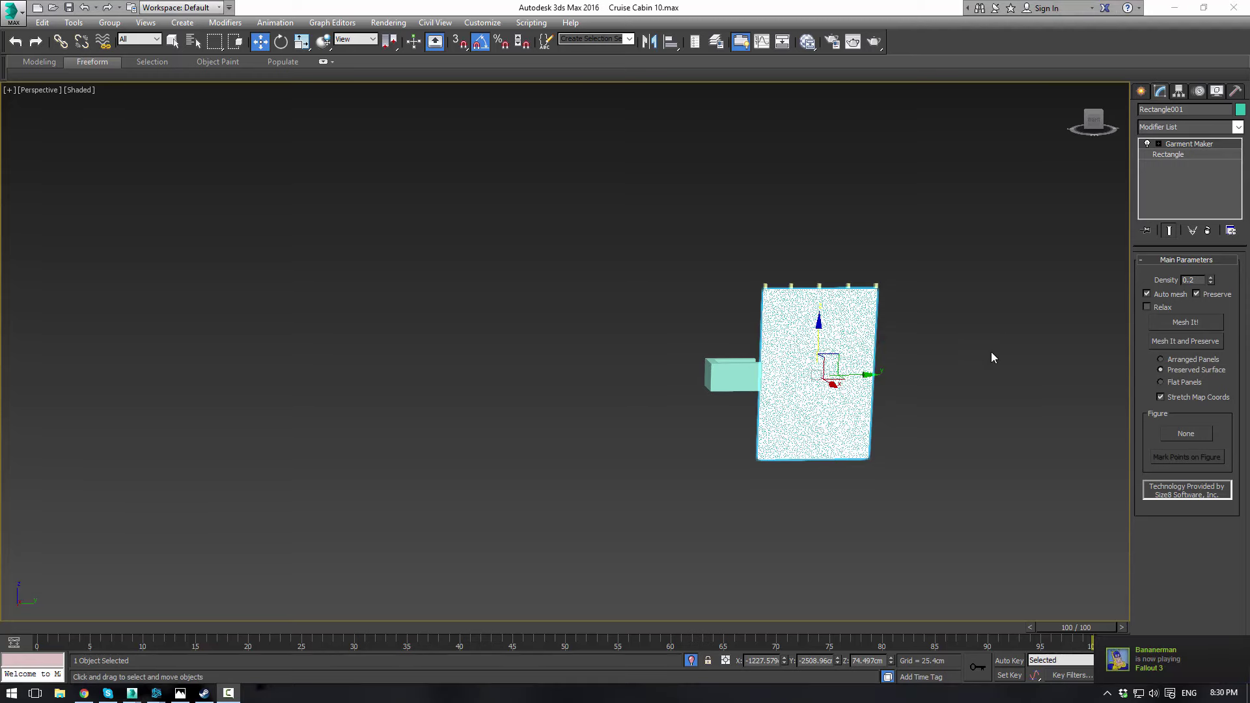
middle_click_drag(935, 331, 883, 350)
scroll(883, 350, "up", 3)
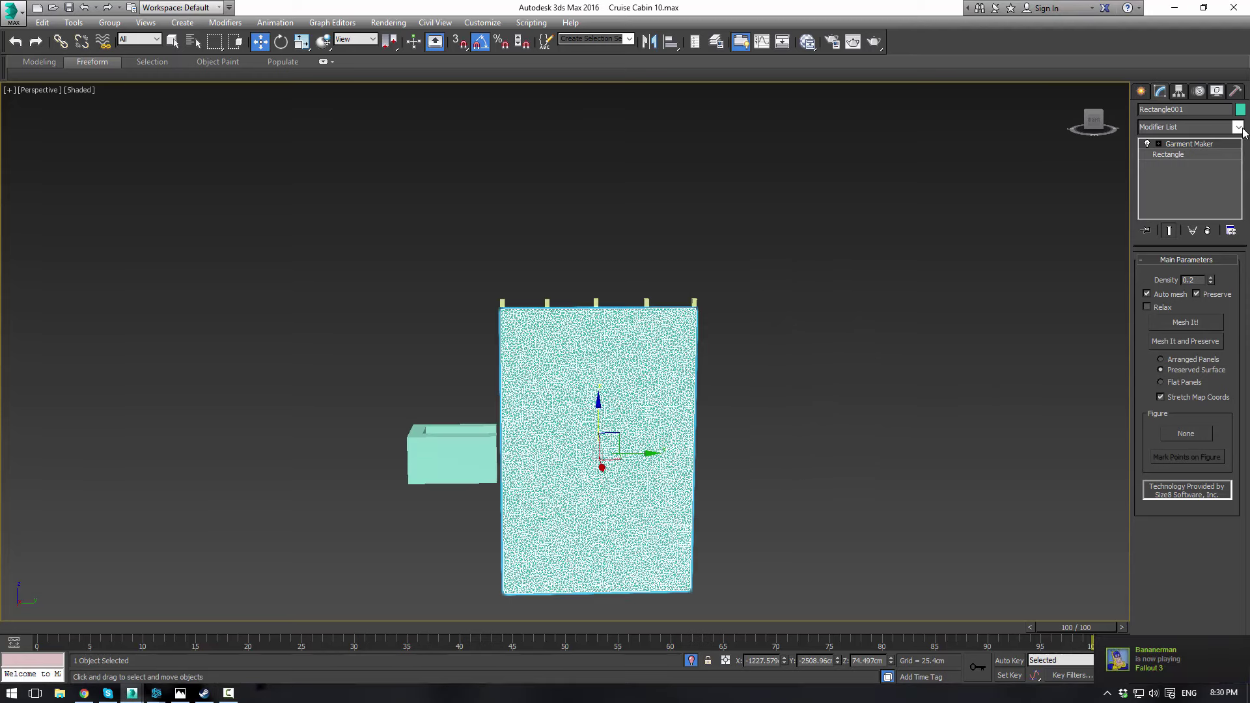
left_click(1202, 146)
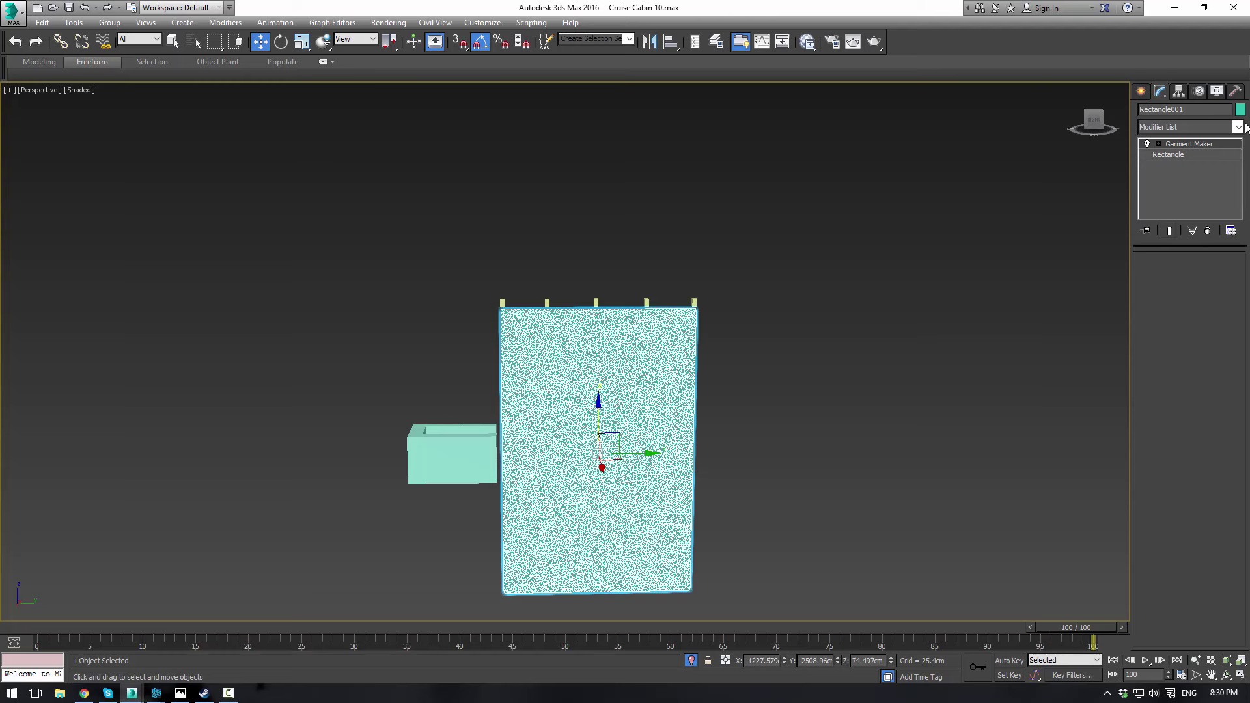
After the crash, save the recovery copy, cancel the error report, and relaunch 3ds Max 2016
left_click(1213, 144)
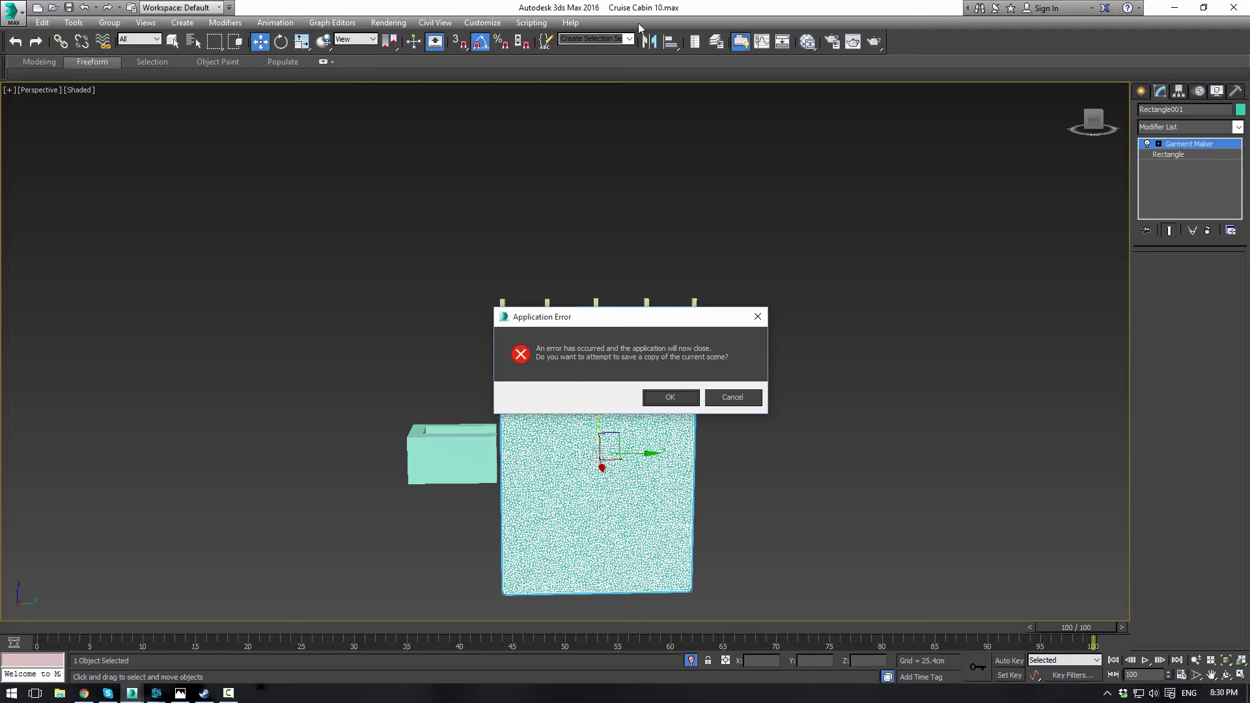
left_click(677, 401)
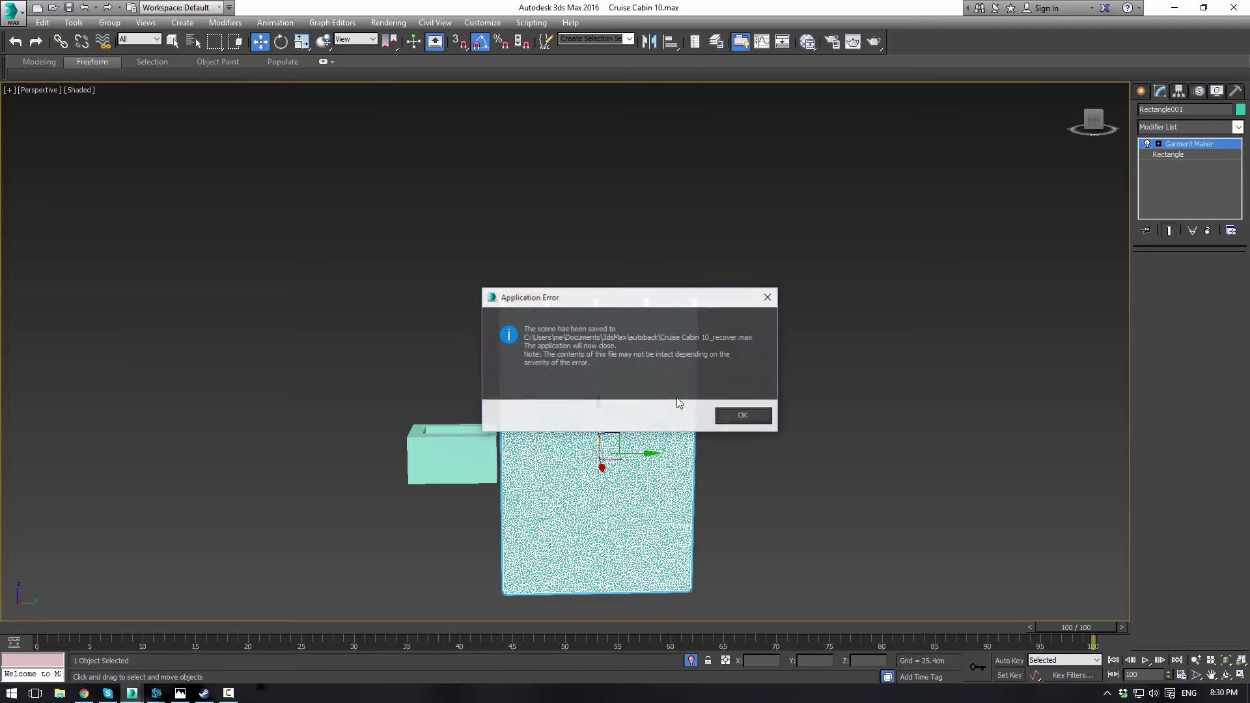
left_click(739, 412)
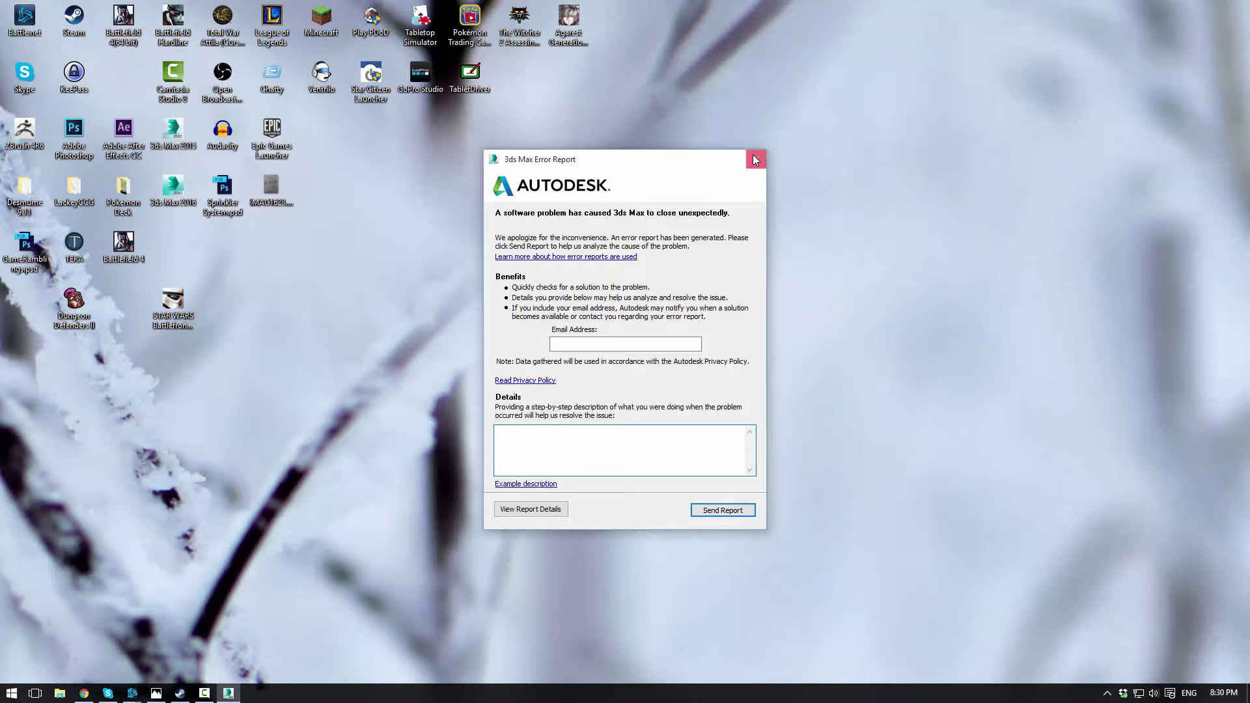
left_click(756, 160)
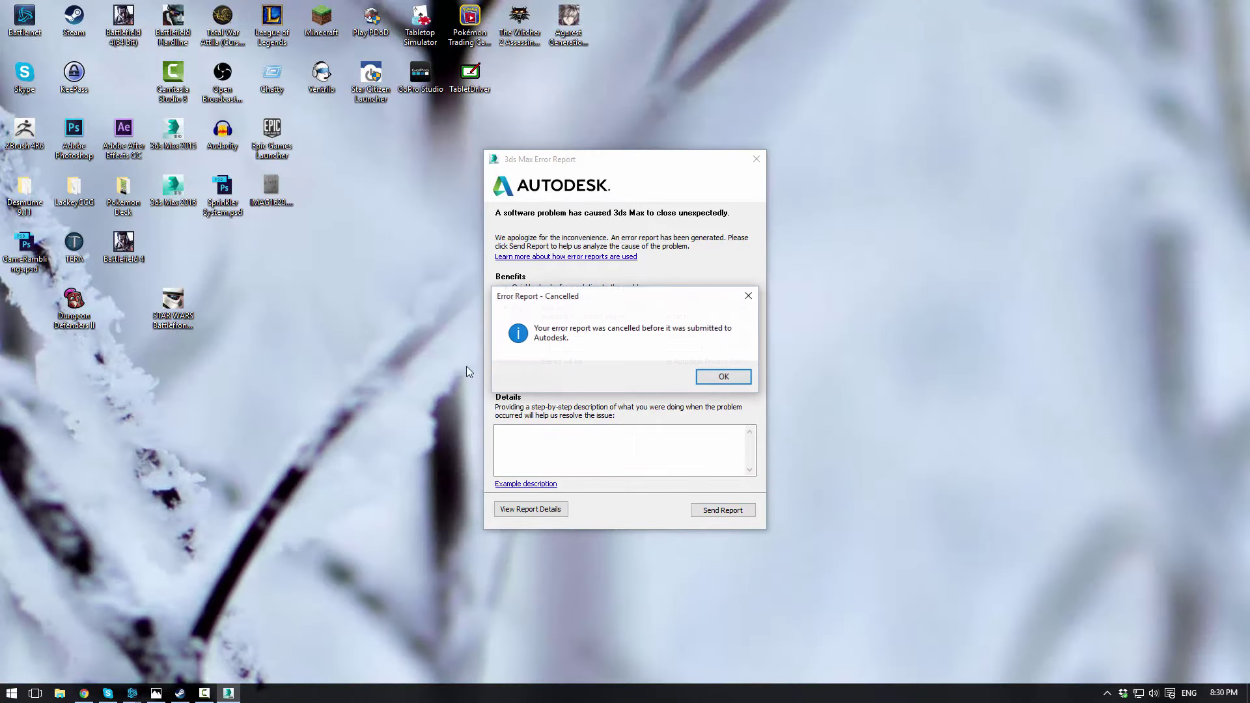
left_click(722, 371)
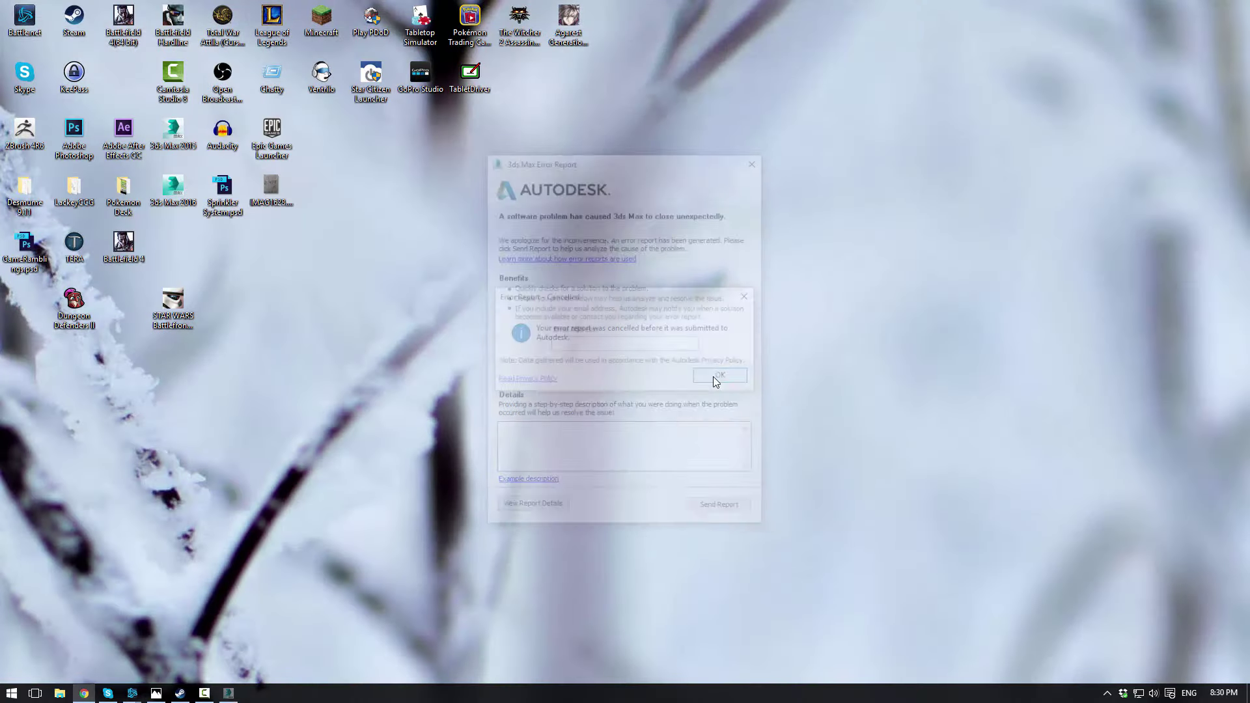
double_click(172, 188)
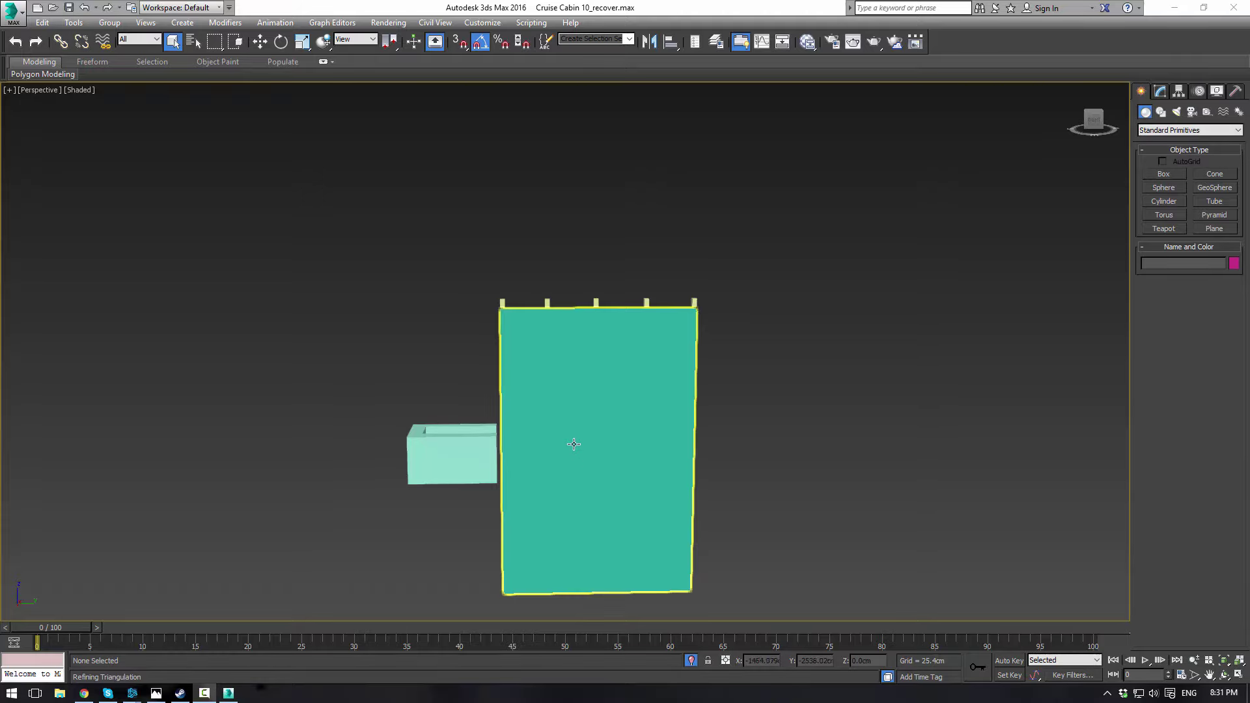
Save the recovered scene over Cruise Cabin 10.max in the Cruise Cabin project folder
left_click(555, 387)
mouse_move(702, 420)
middle_mouse_down("alt")
mouse_move(681, 410)
mouse_move(696, 418)
middle_mouse_up("alt")
left_click(10, 18)
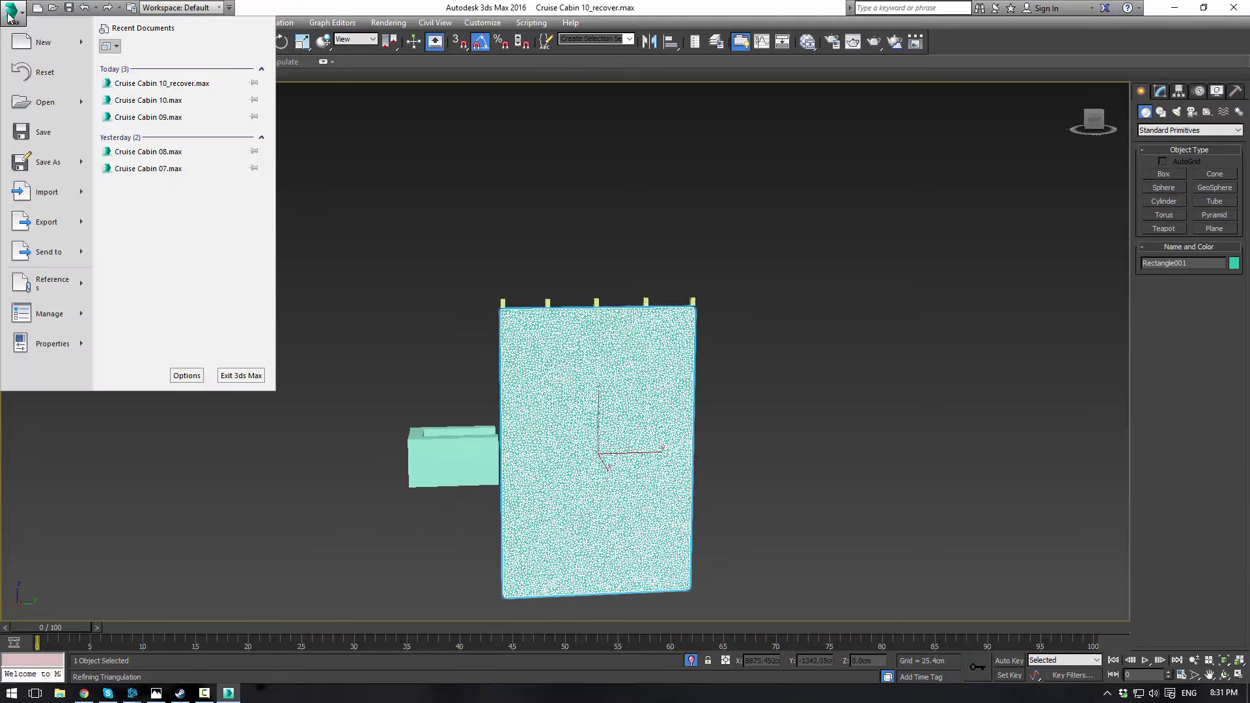
left_click(41, 163)
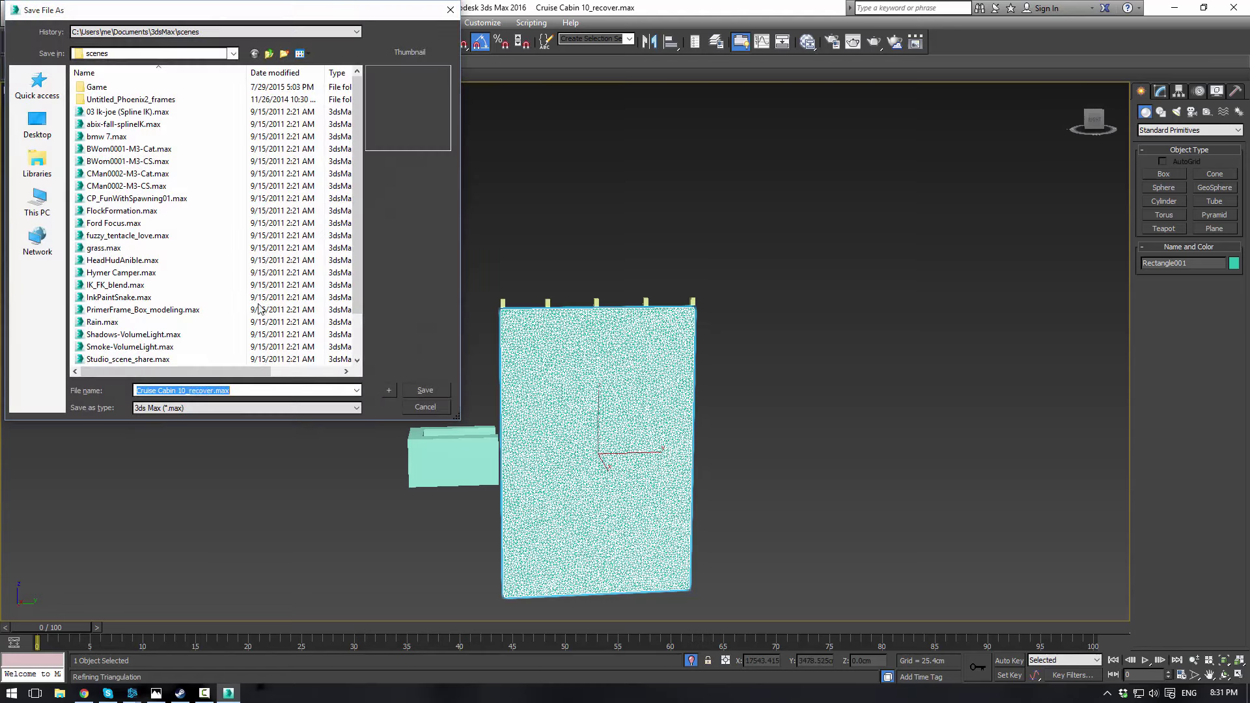
left_click(303, 32)
left_click(234, 60)
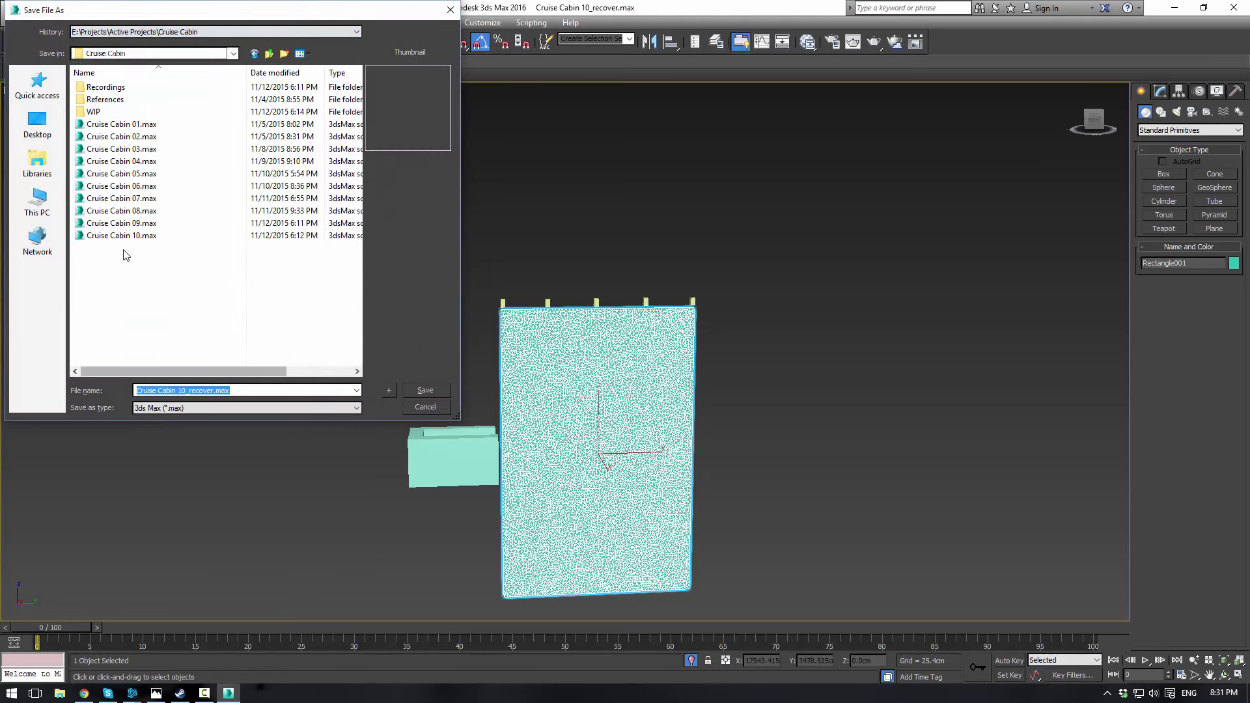
left_click(143, 236)
left_click(410, 389)
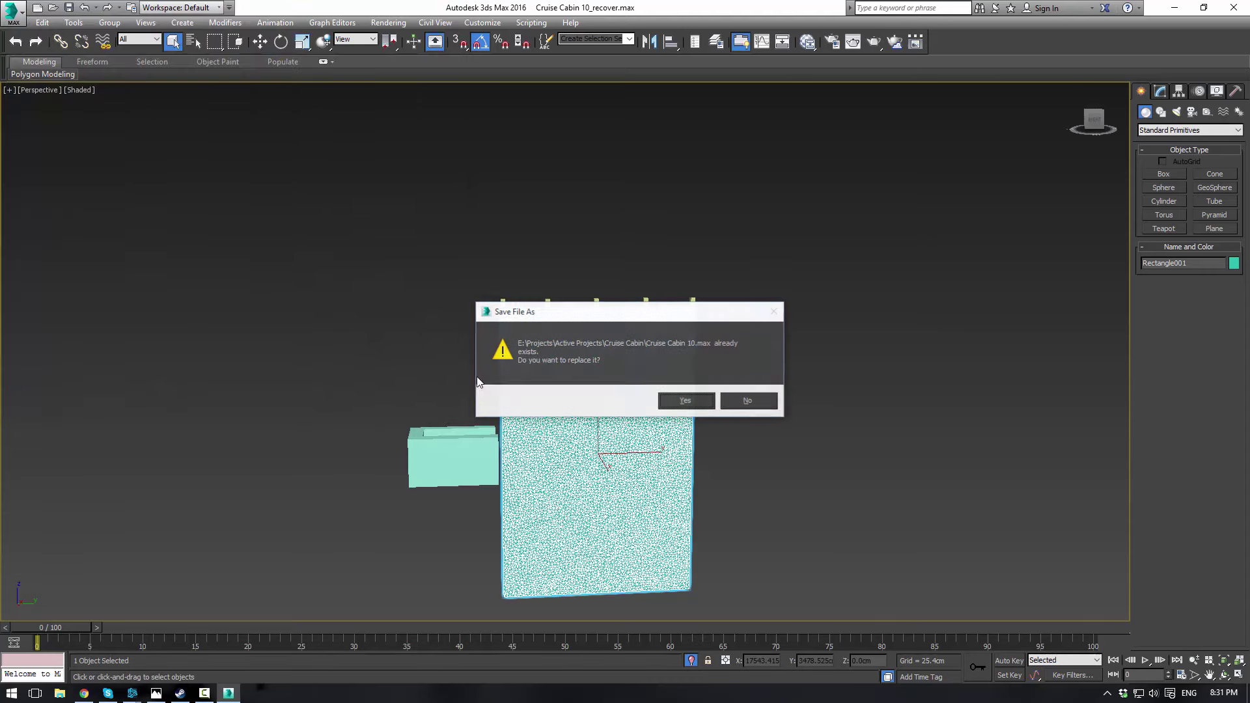
left_click(674, 401)
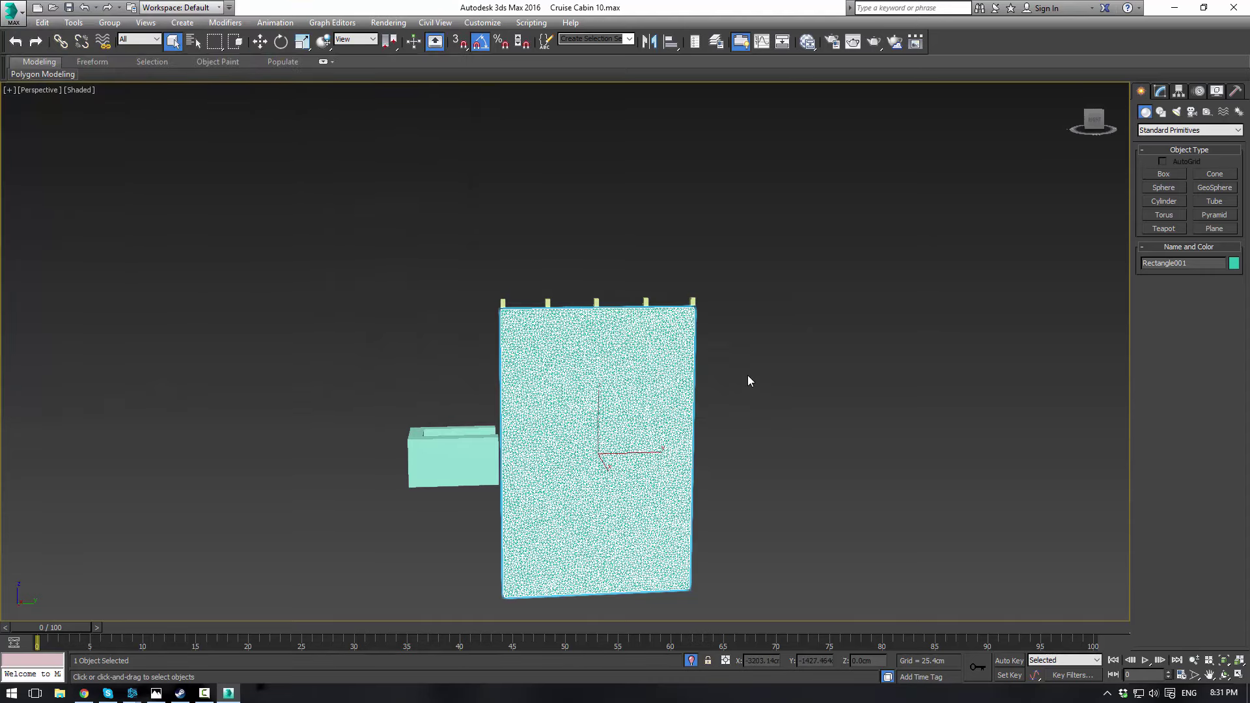
Add a Cloth modifier to the curtain panel Rectangle001
middle_click_drag(587, 311, 644, 309, "alt")
left_click(1160, 91)
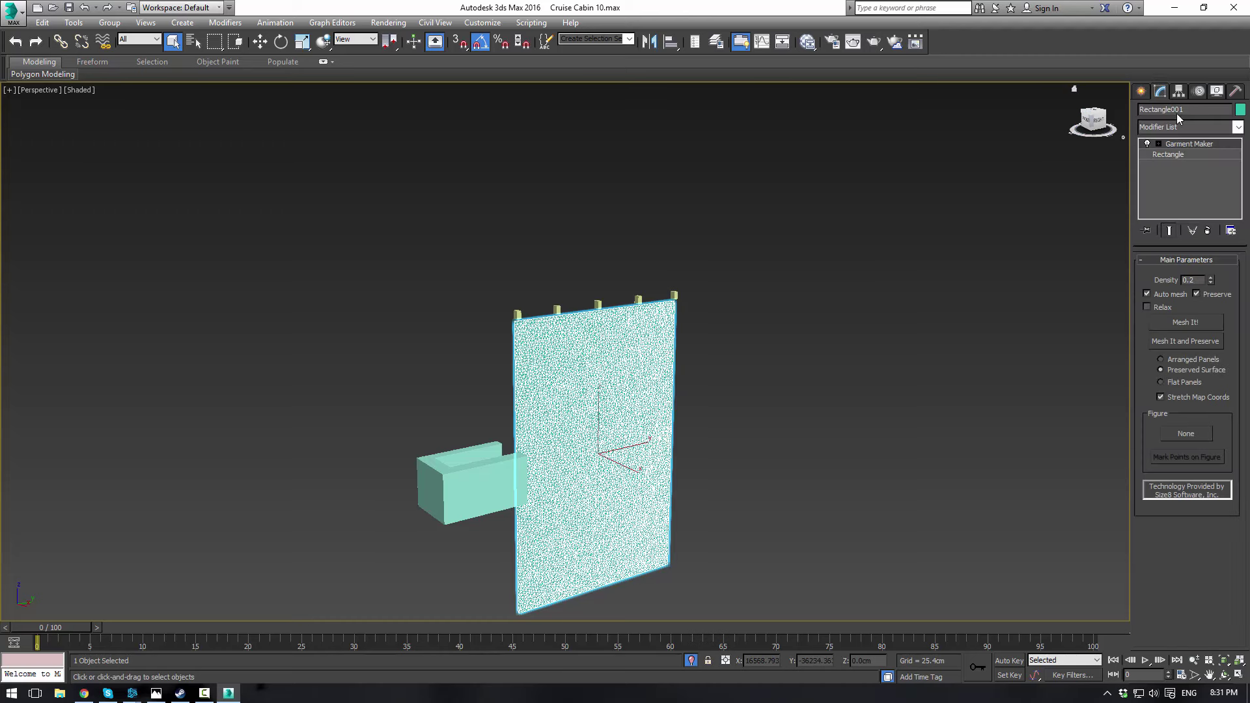
left_click(1236, 127)
key("c")
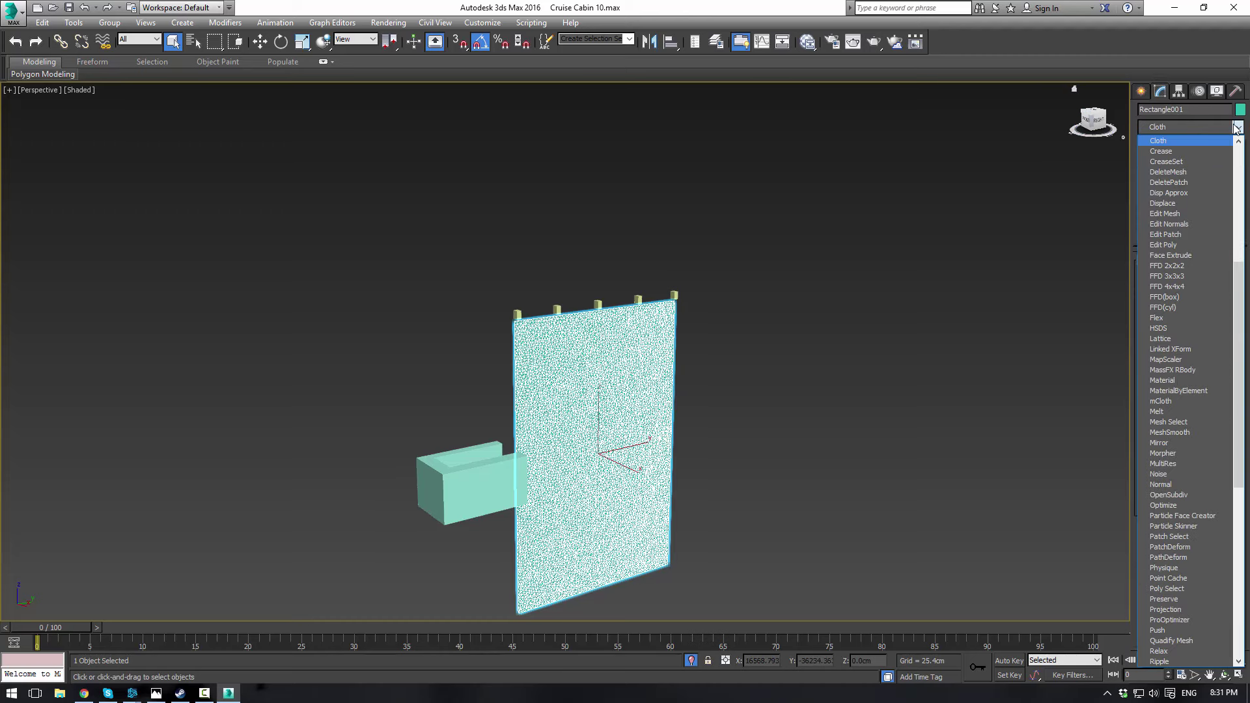
key("Return")
middle_click_drag(1006, 335, 975, 341, "alt")
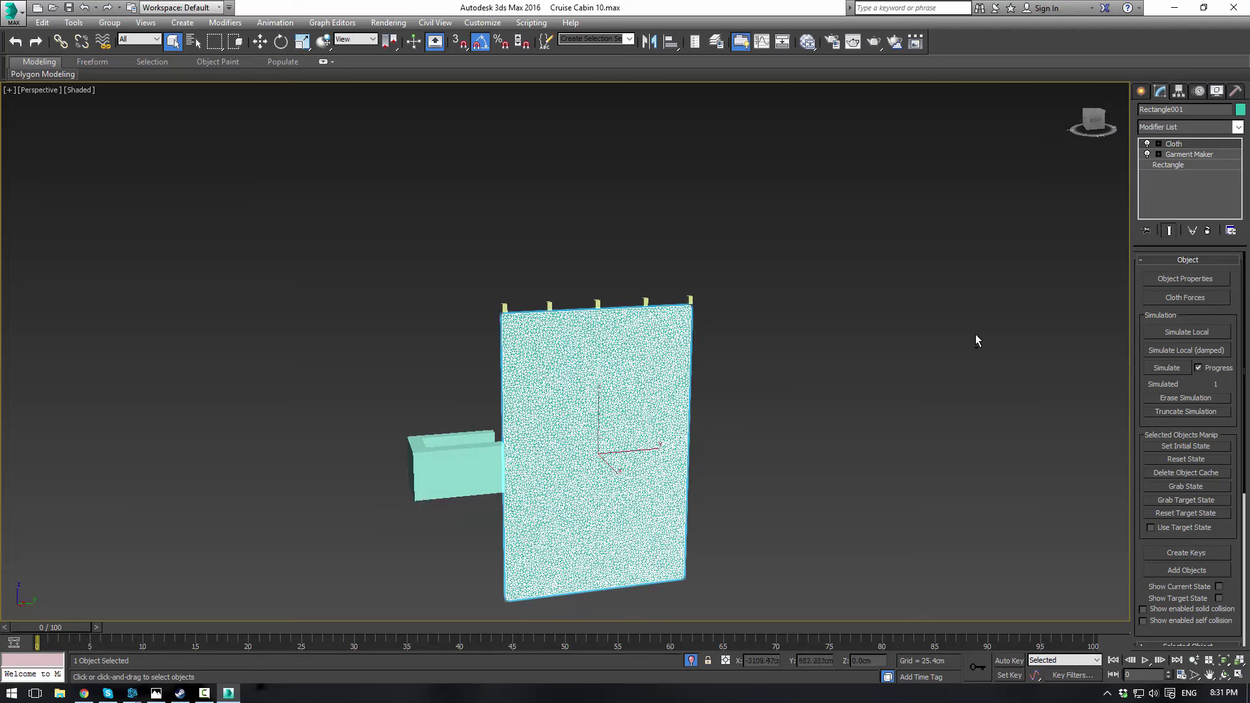
In Object Properties, make Rectangle001 a cloth object with the Generic Heavy preset
left_click(1171, 280)
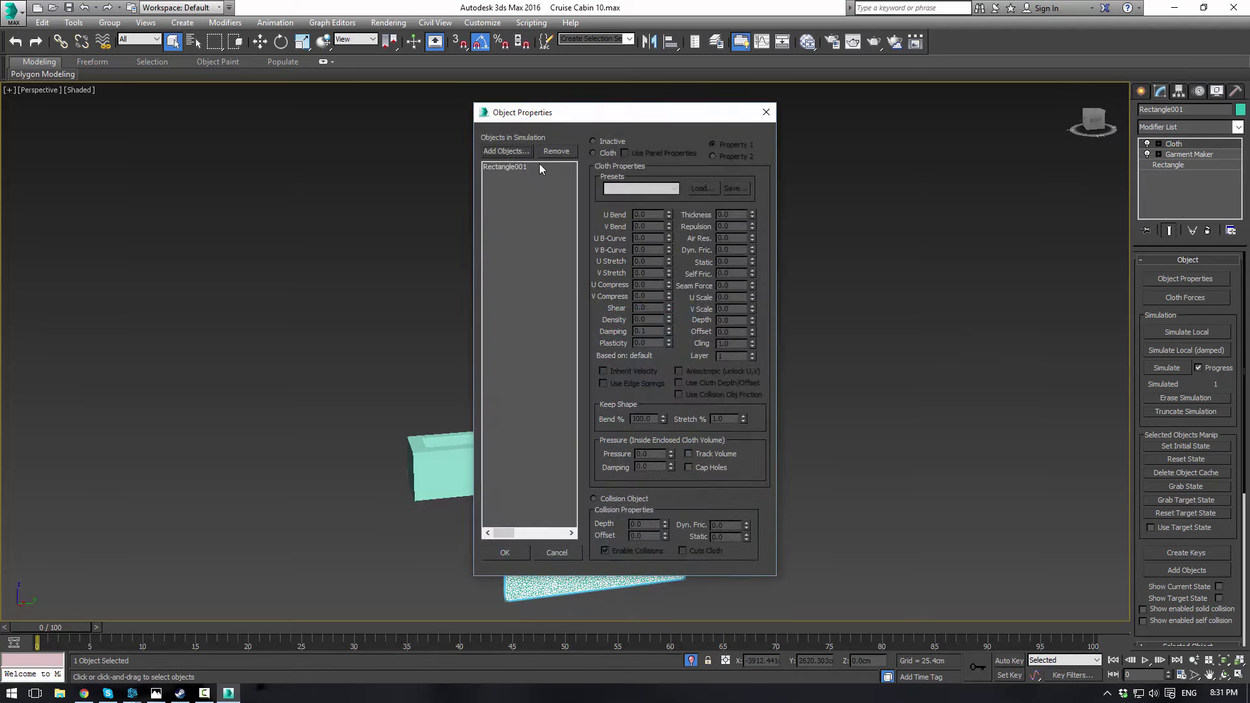
left_click(519, 168)
left_click(603, 153)
left_click(632, 190)
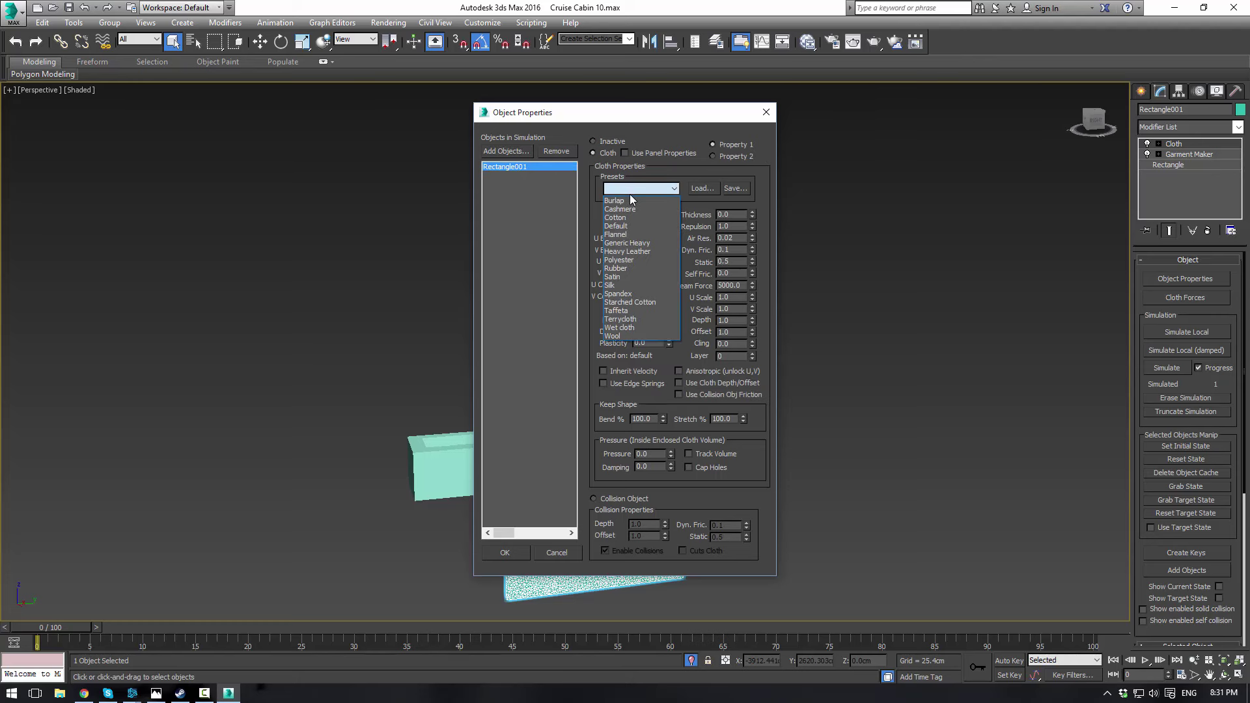
left_click(650, 244)
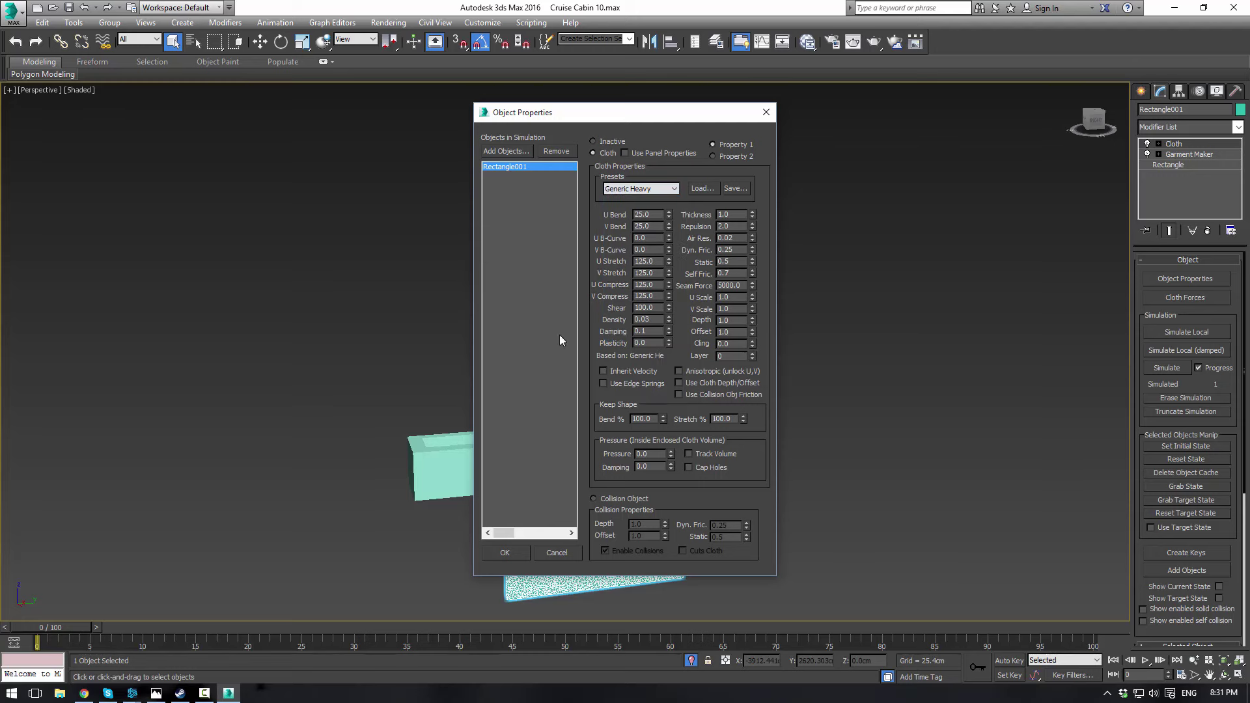
left_click_drag(598, 112, 847, 126)
Close the cloth properties window, then rename the box beside the curtain to 'curtin pusher'
left_click(744, 164)
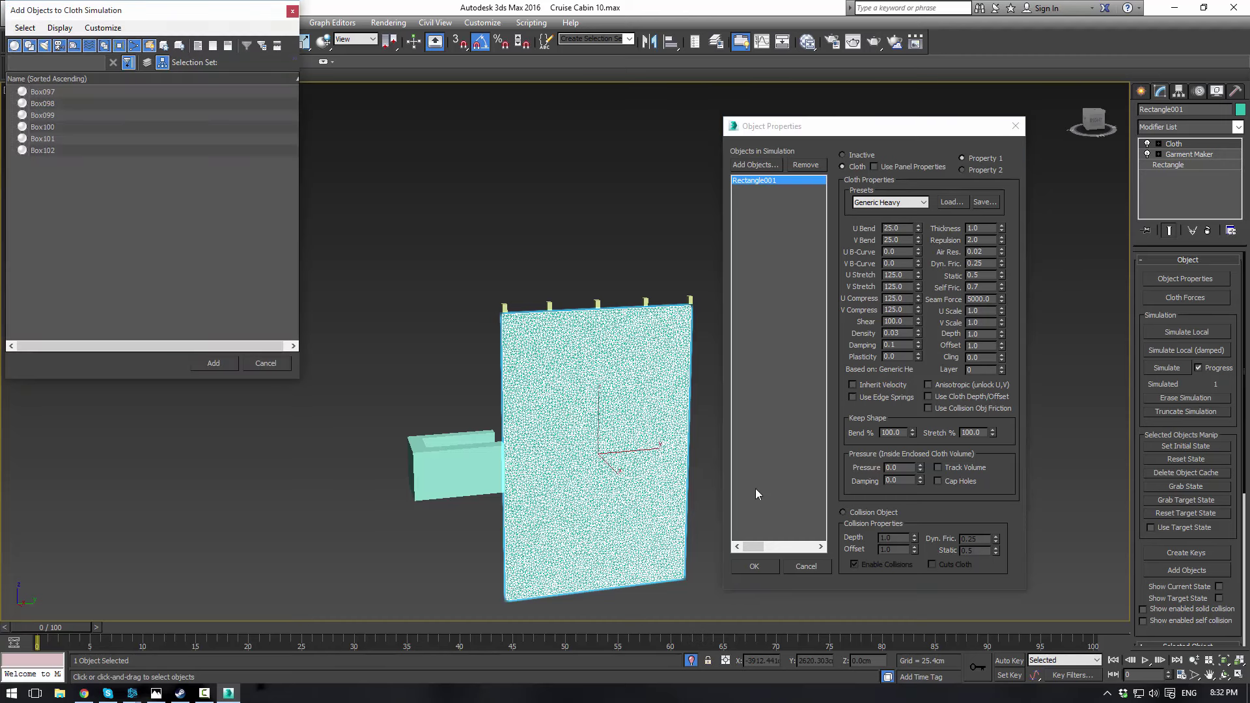
left_click(265, 363)
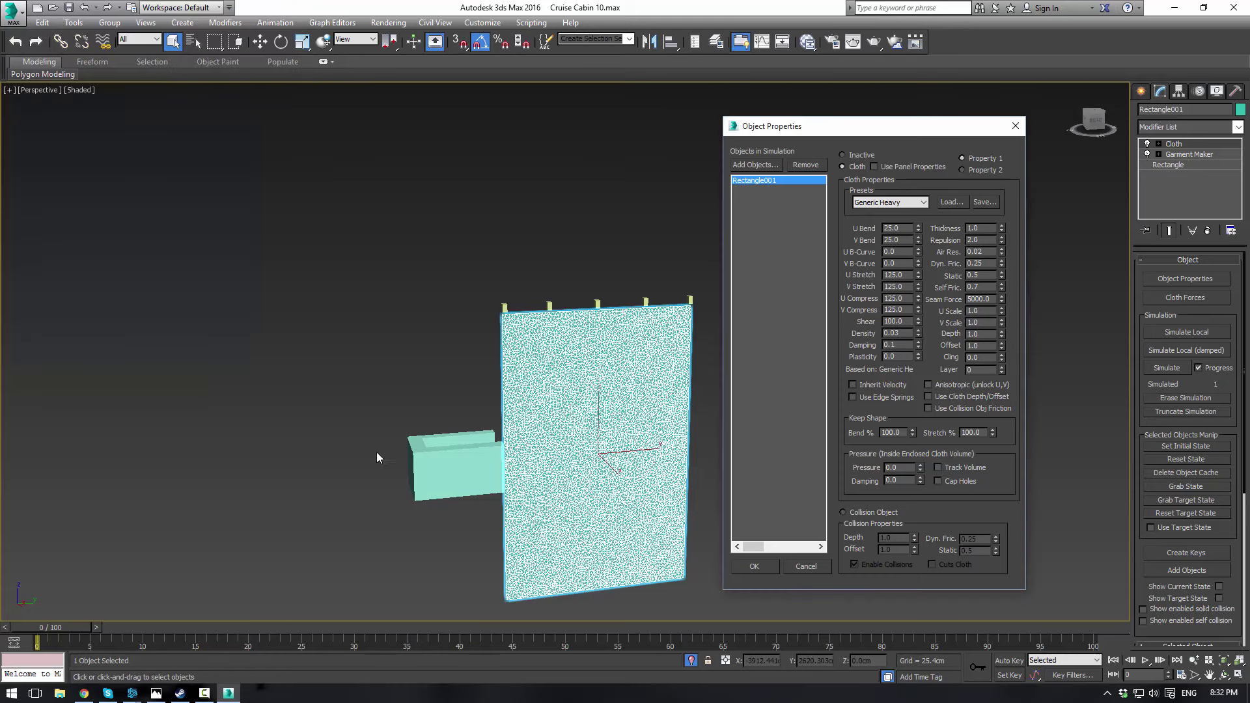
left_click(754, 566)
left_click(438, 476)
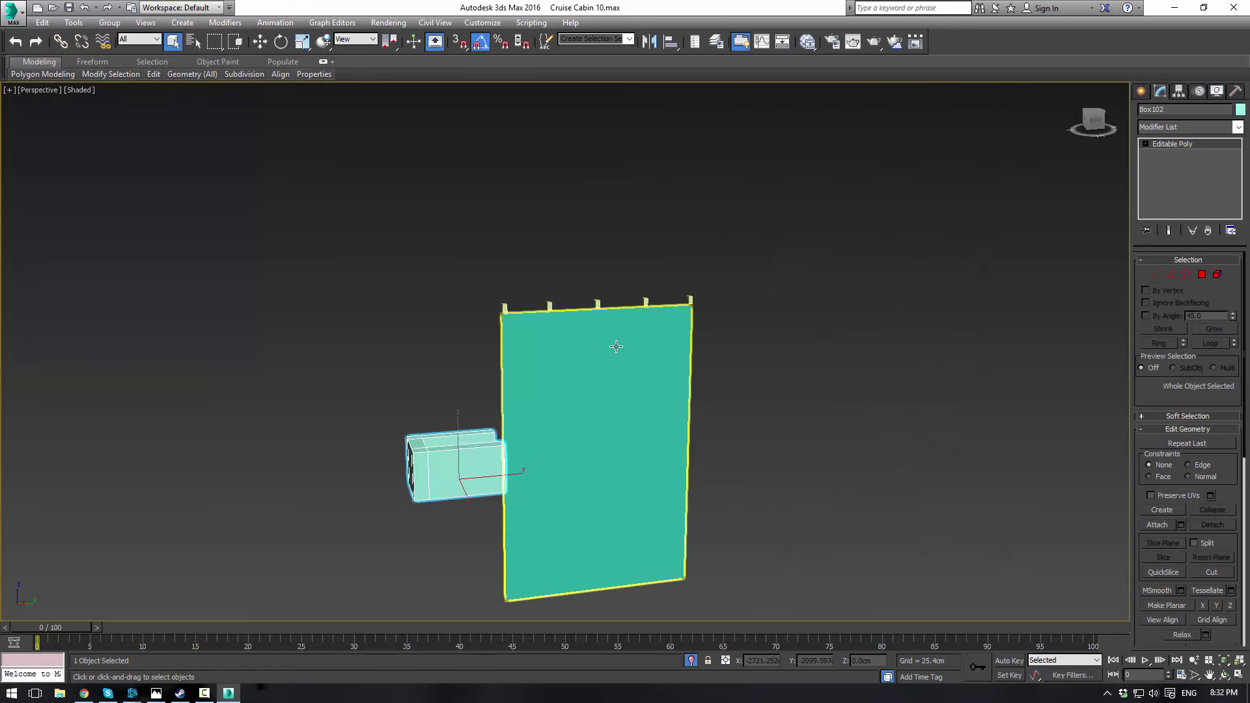
left_click_drag(1185, 110, 842, 72)
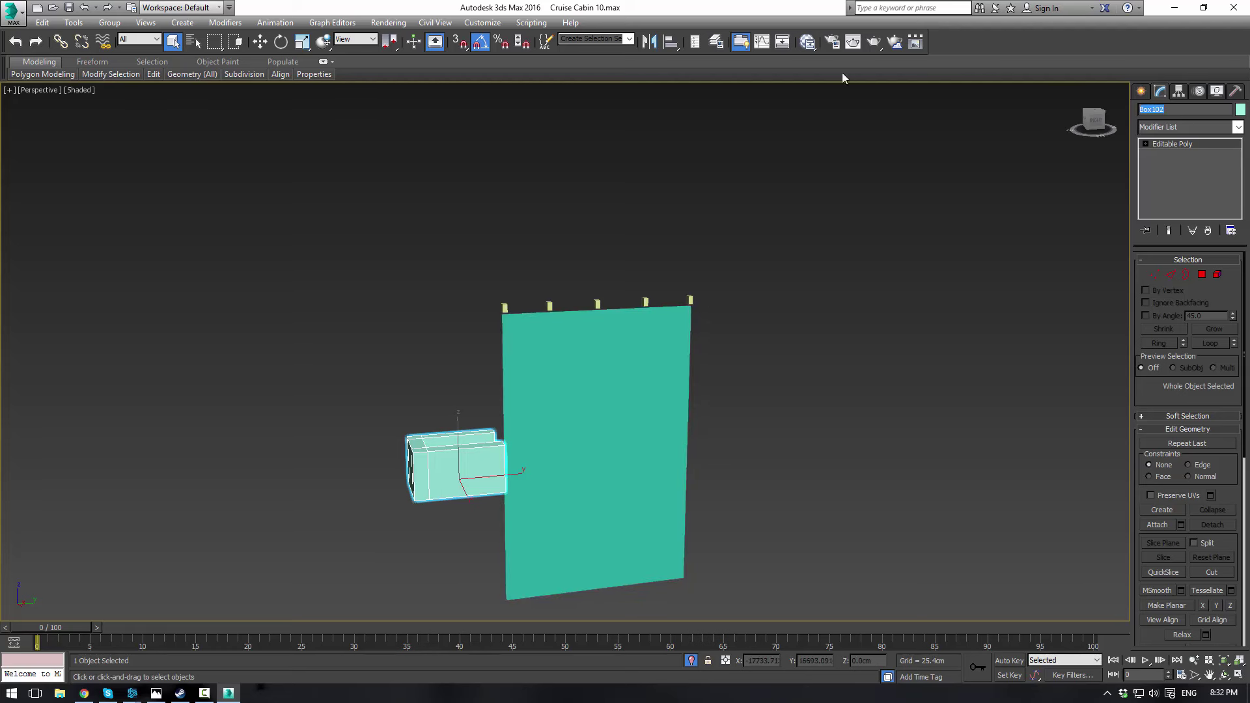
type("curtin pusher")
Add curtin pusher to the curtain's cloth simulation as a collision object
left_click(681, 304)
left_click(1185, 283)
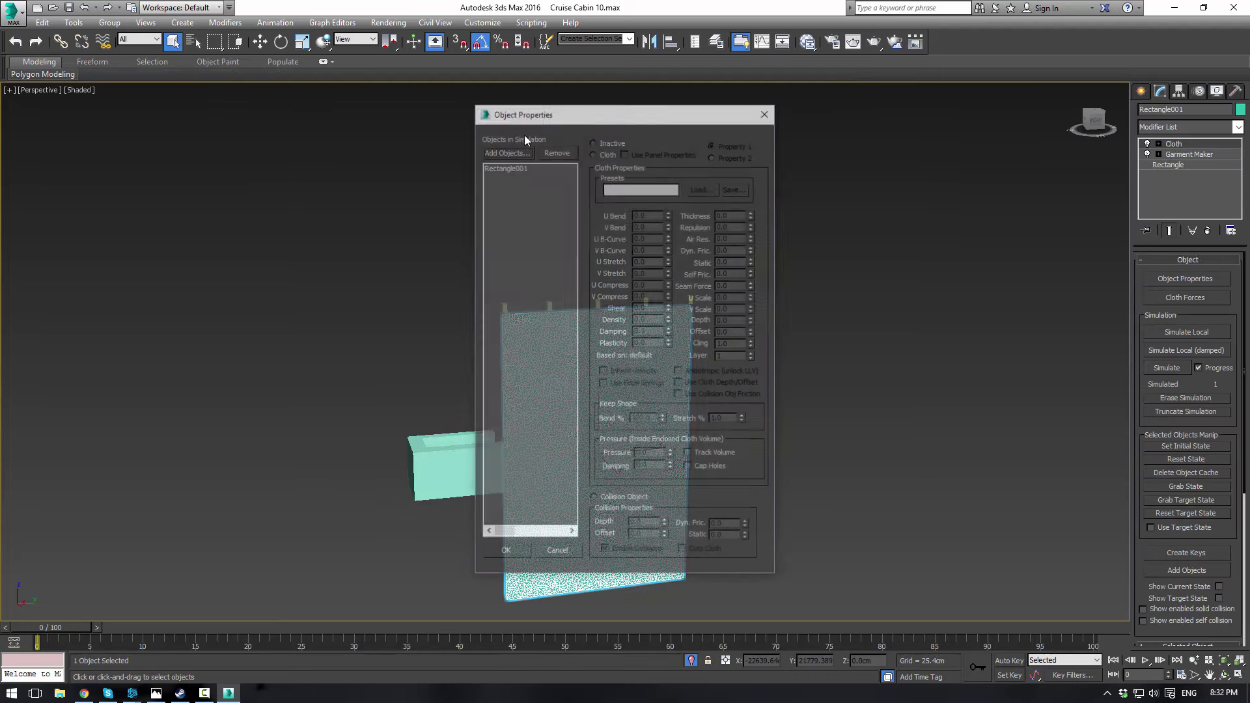
left_click(507, 152)
left_click(61, 151)
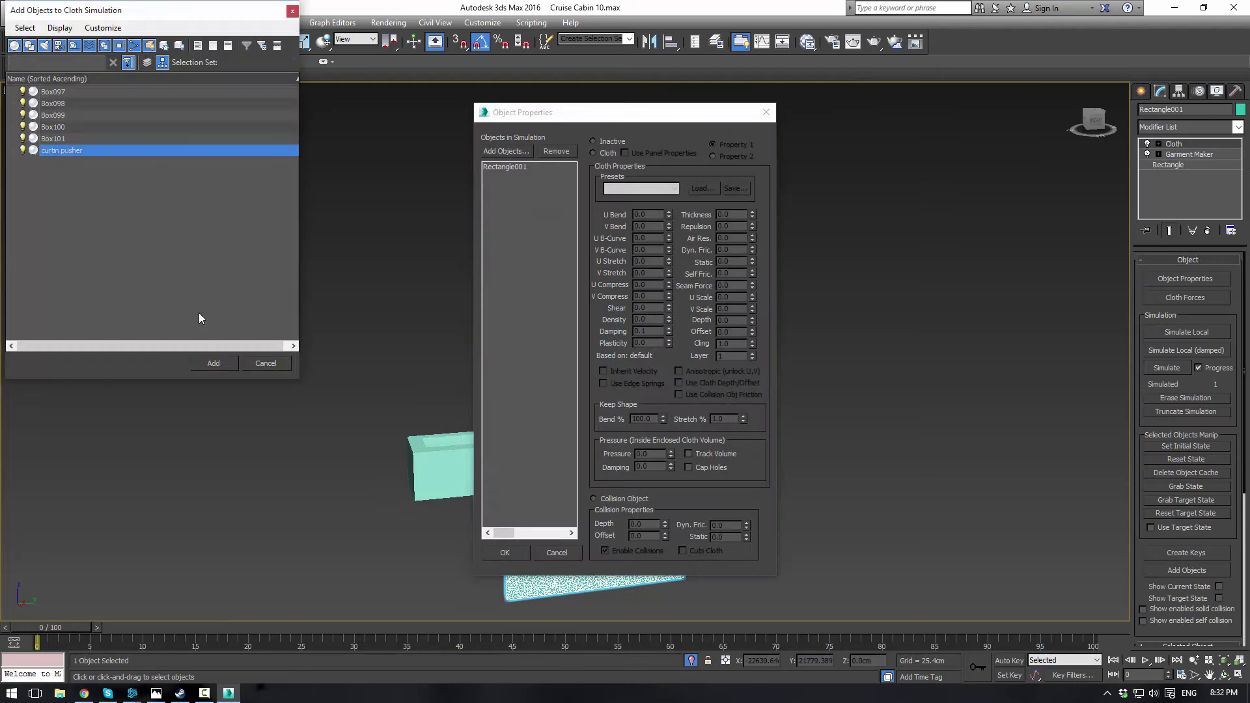
left_click(202, 361)
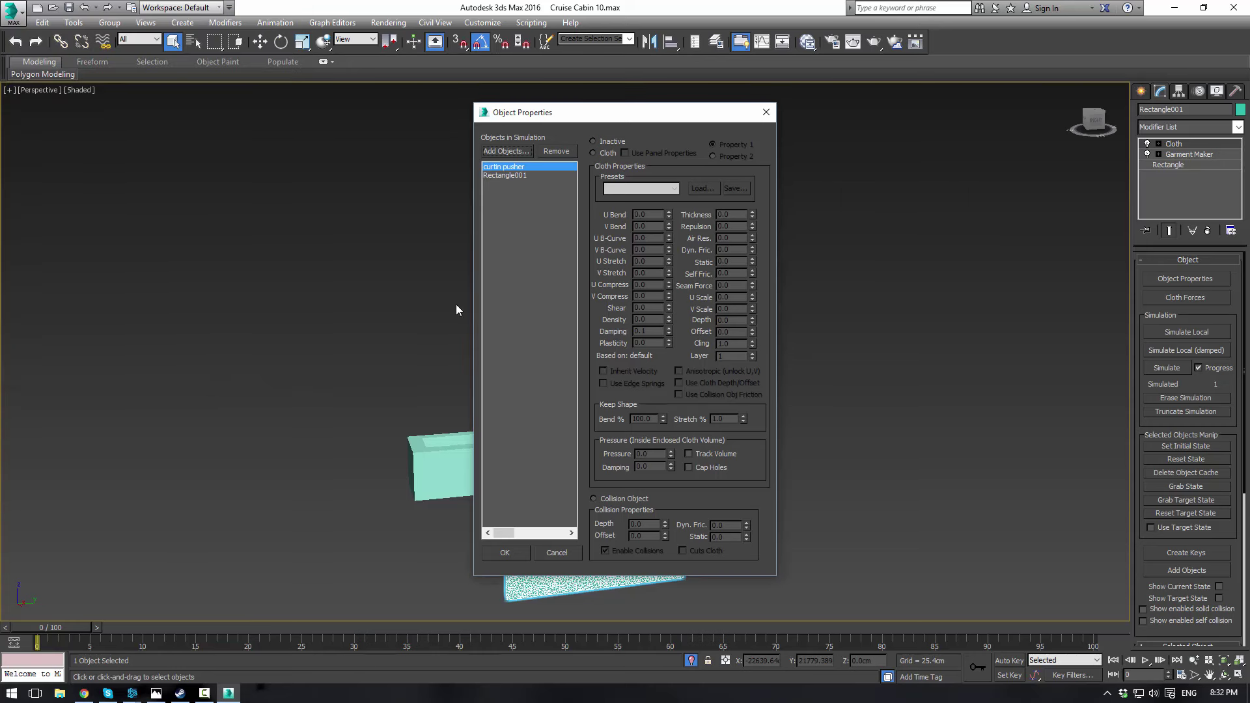
left_click(612, 500)
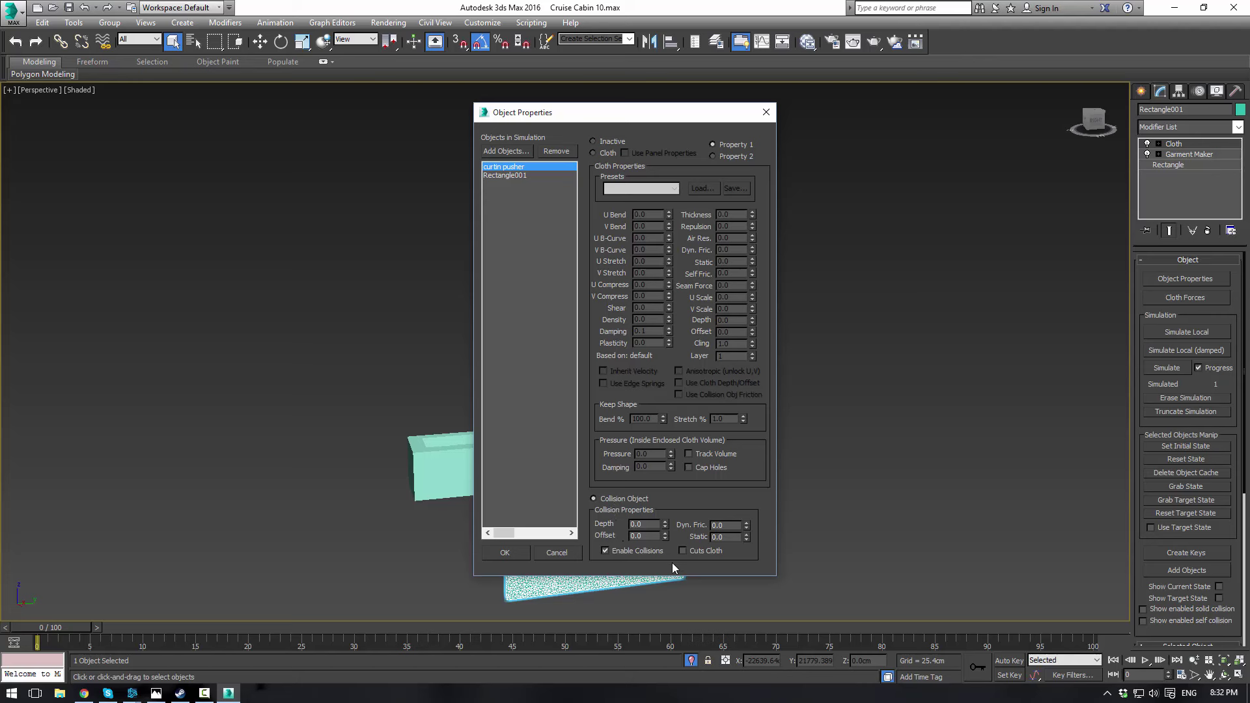
left_click(518, 552)
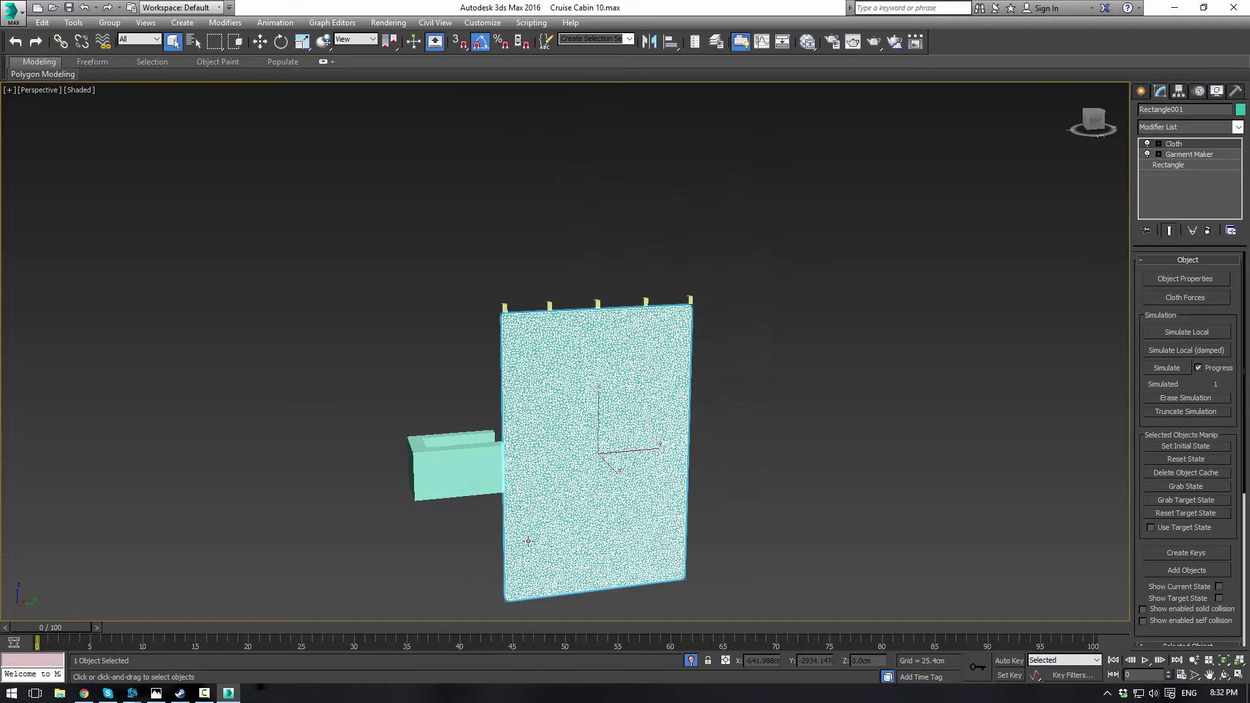
At the Cloth Group sub-level, make Group001 from the curtain's two top-left corner vertices
left_click(1160, 144)
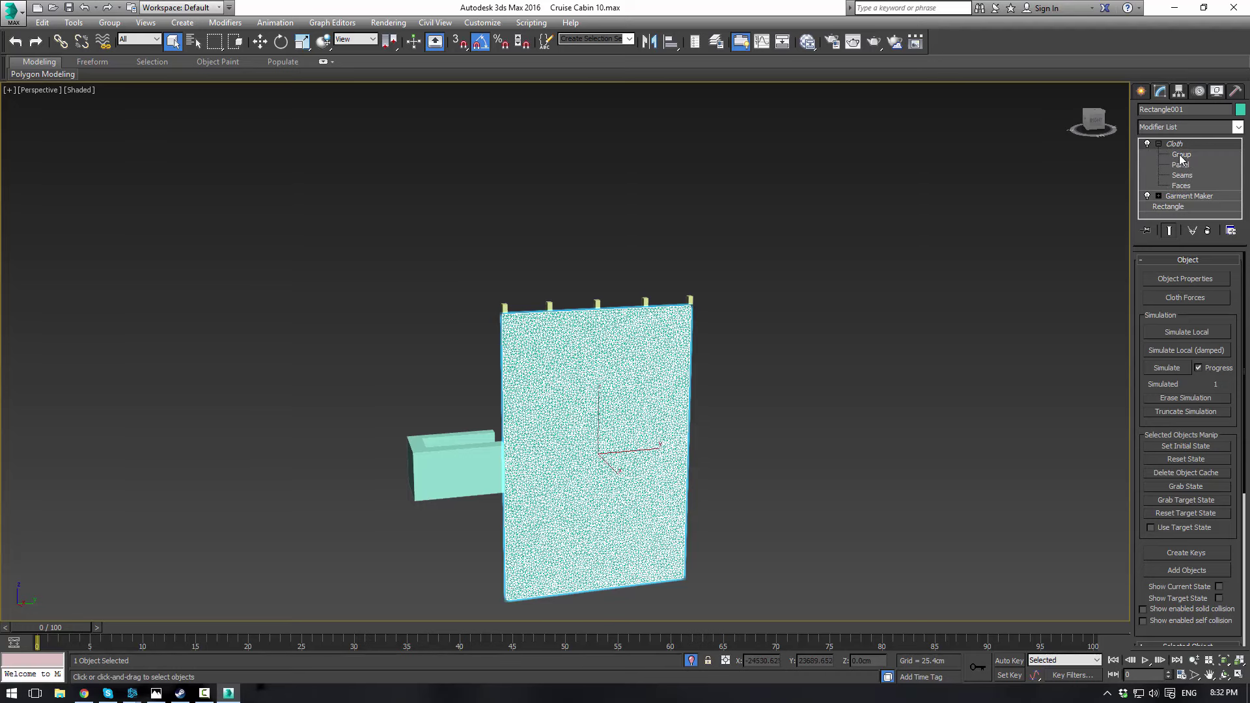
left_click(1182, 154)
scroll(748, 296, "up", 5)
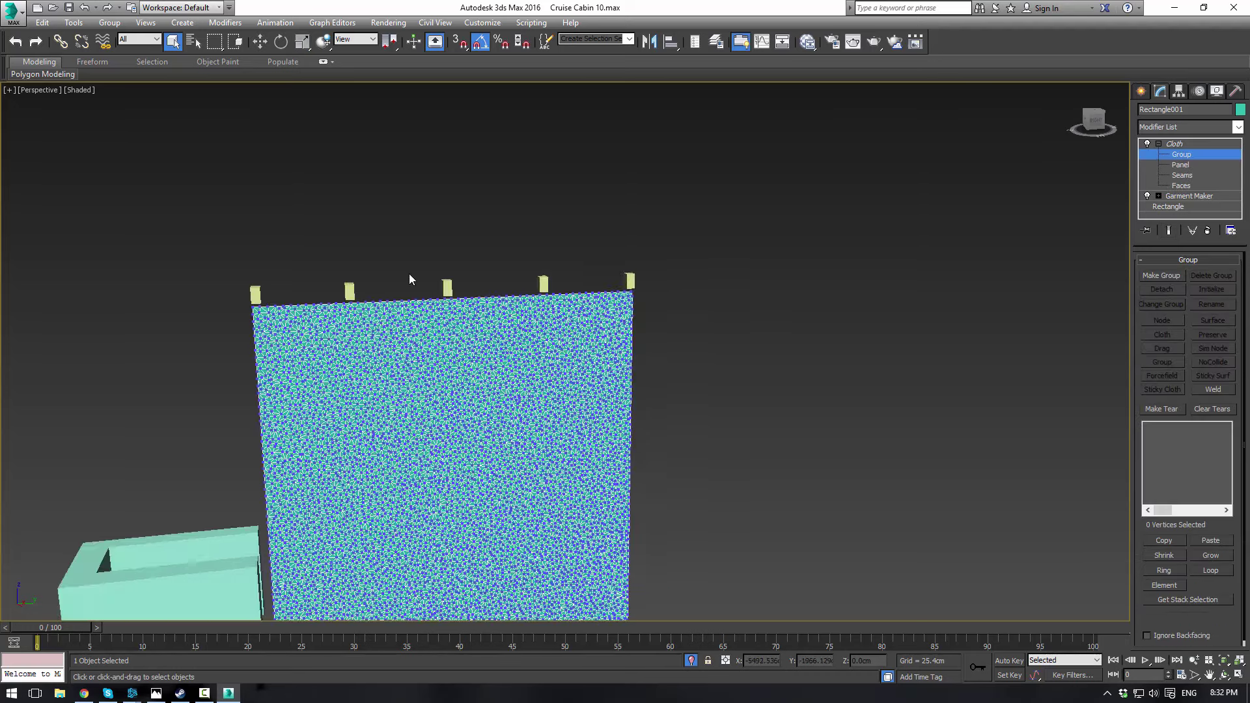
scroll(405, 273, "up", 4)
middle_click_drag(404, 273, 560, 257)
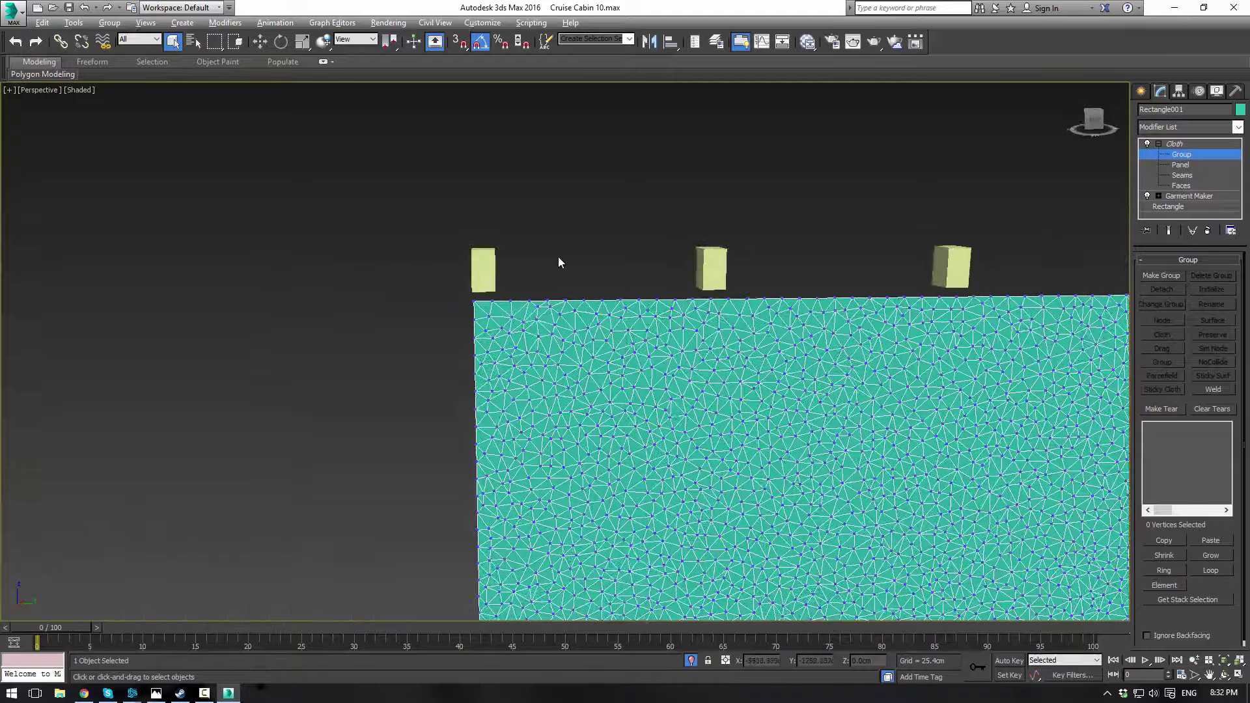
scroll(559, 261, "up", 2)
left_click_drag(411, 278, 489, 341)
left_click(1154, 277)
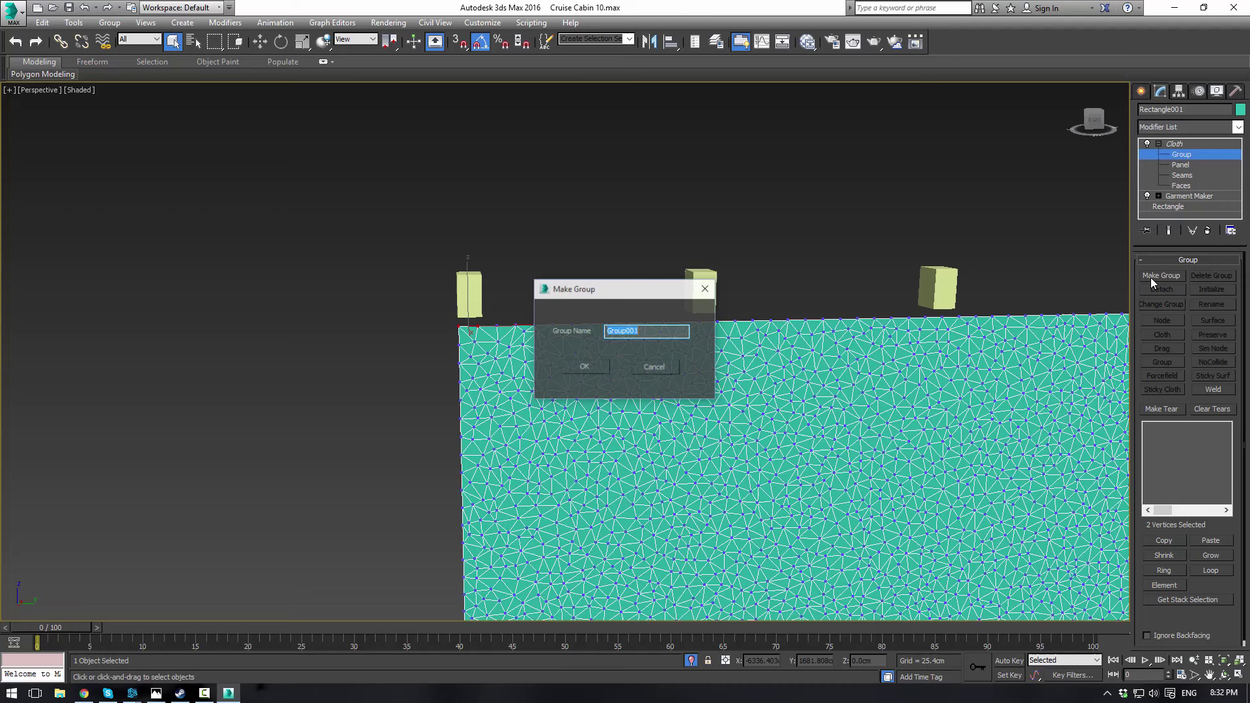
left_click(586, 367)
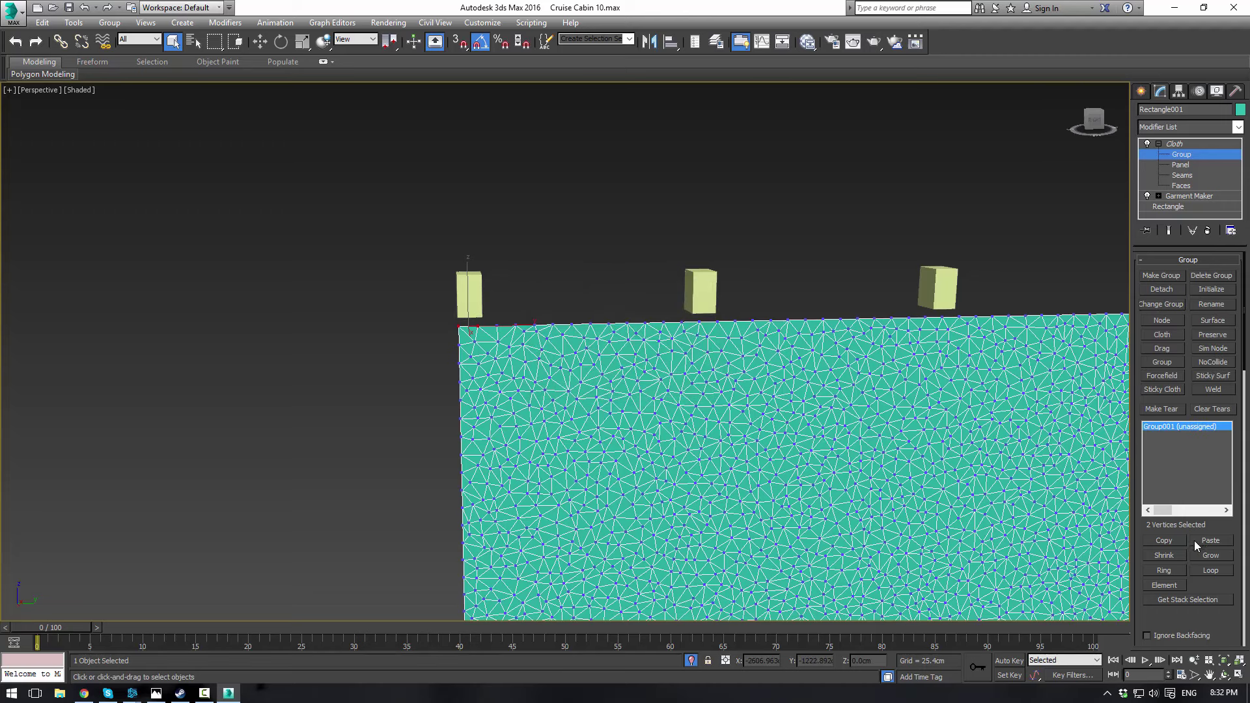
left_click_drag(1201, 571, 1084, 667)
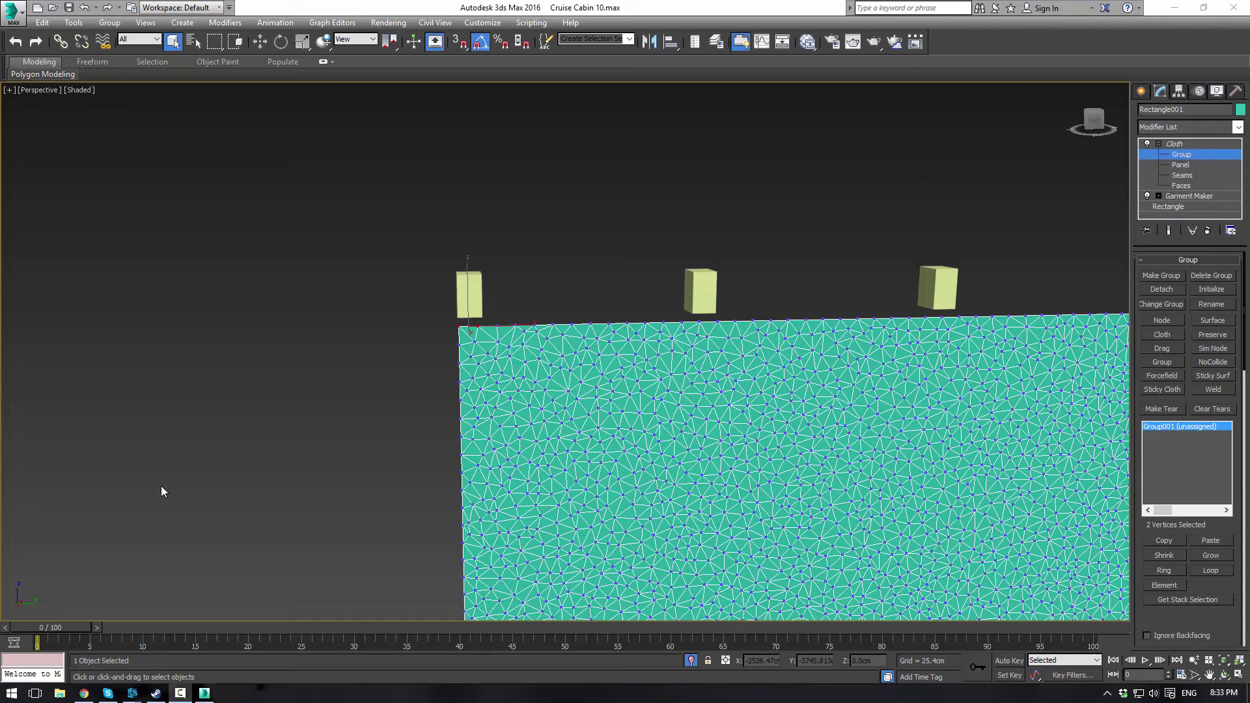
middle_click_drag(736, 199, 586, 199)
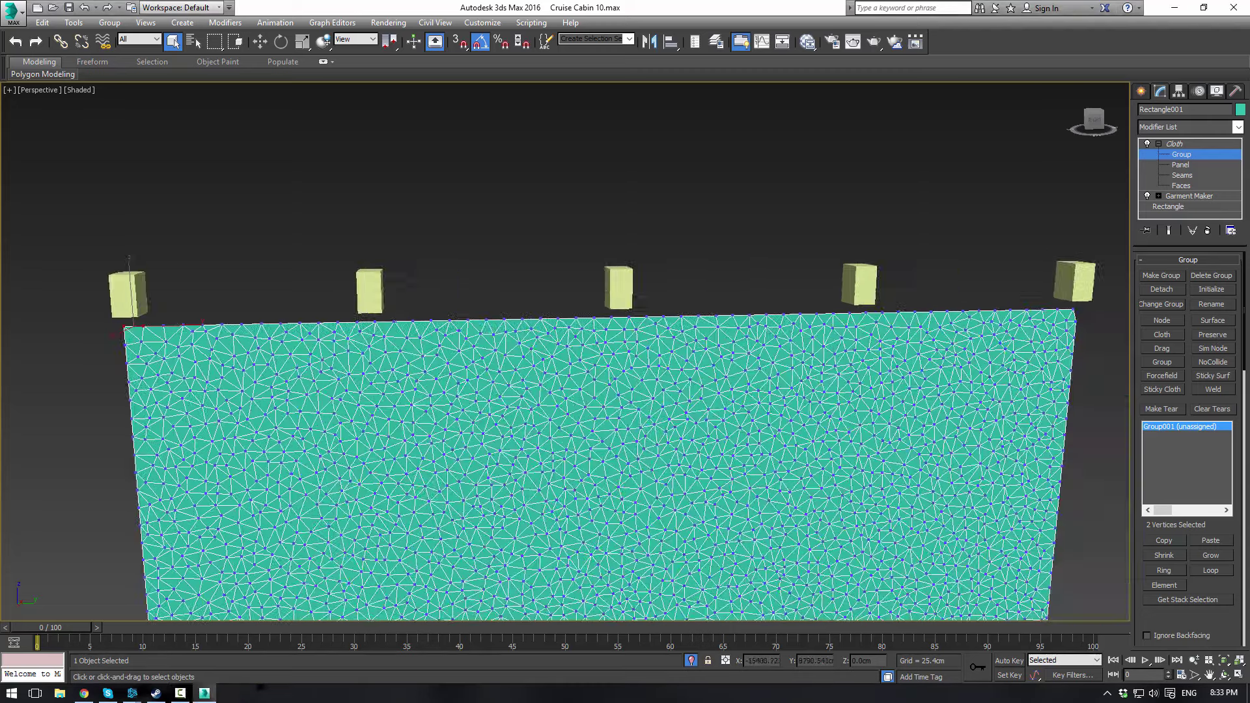
Add Box097 through Box101 to the cloth simulation as collision objects
left_click(1174, 143)
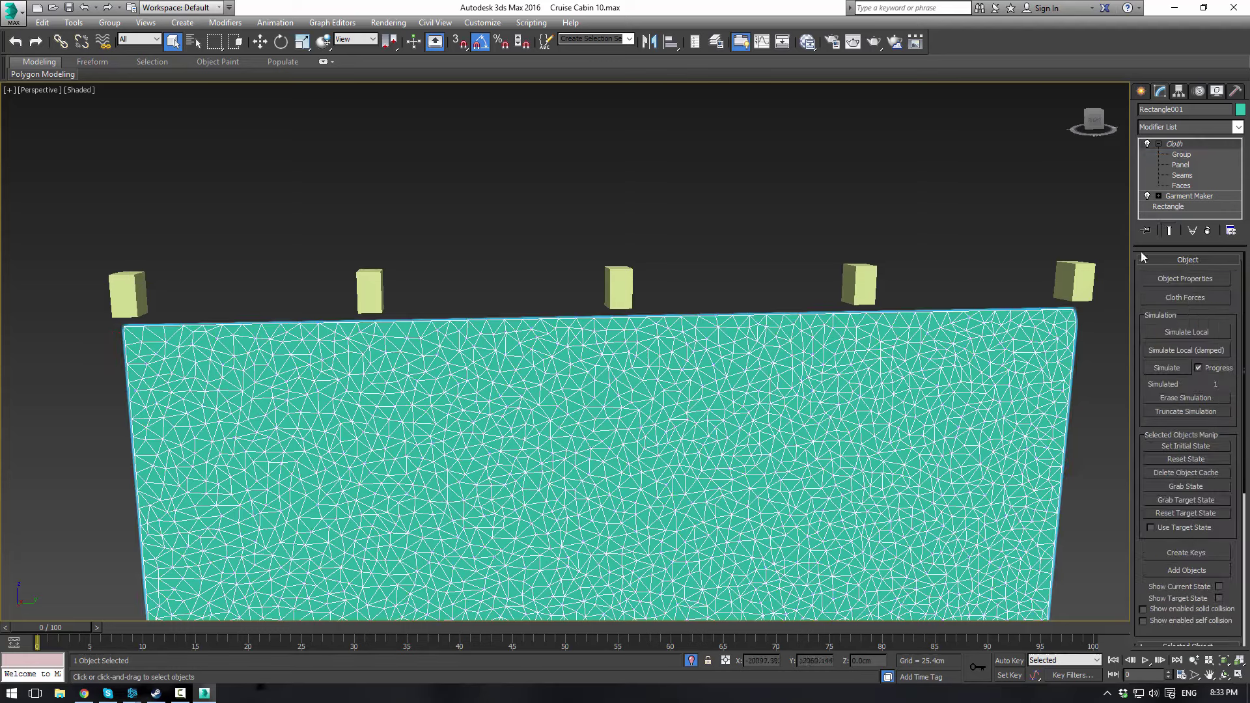
left_click(1184, 281)
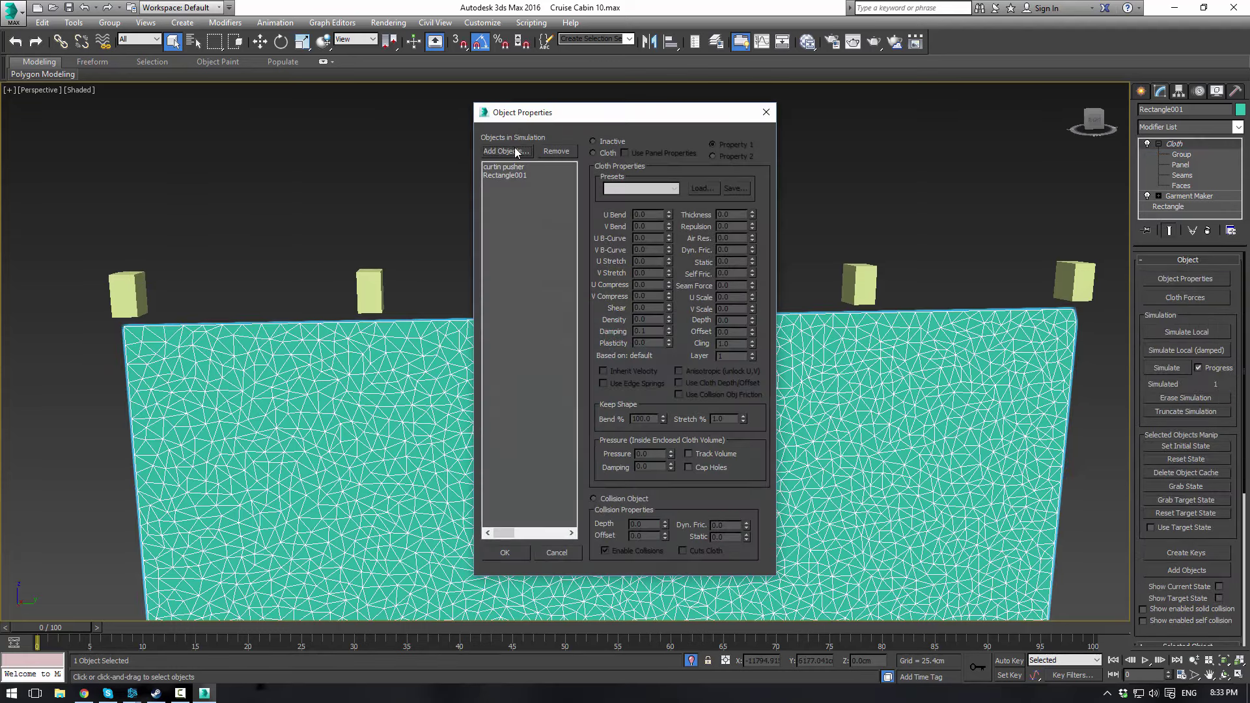
left_click(515, 151)
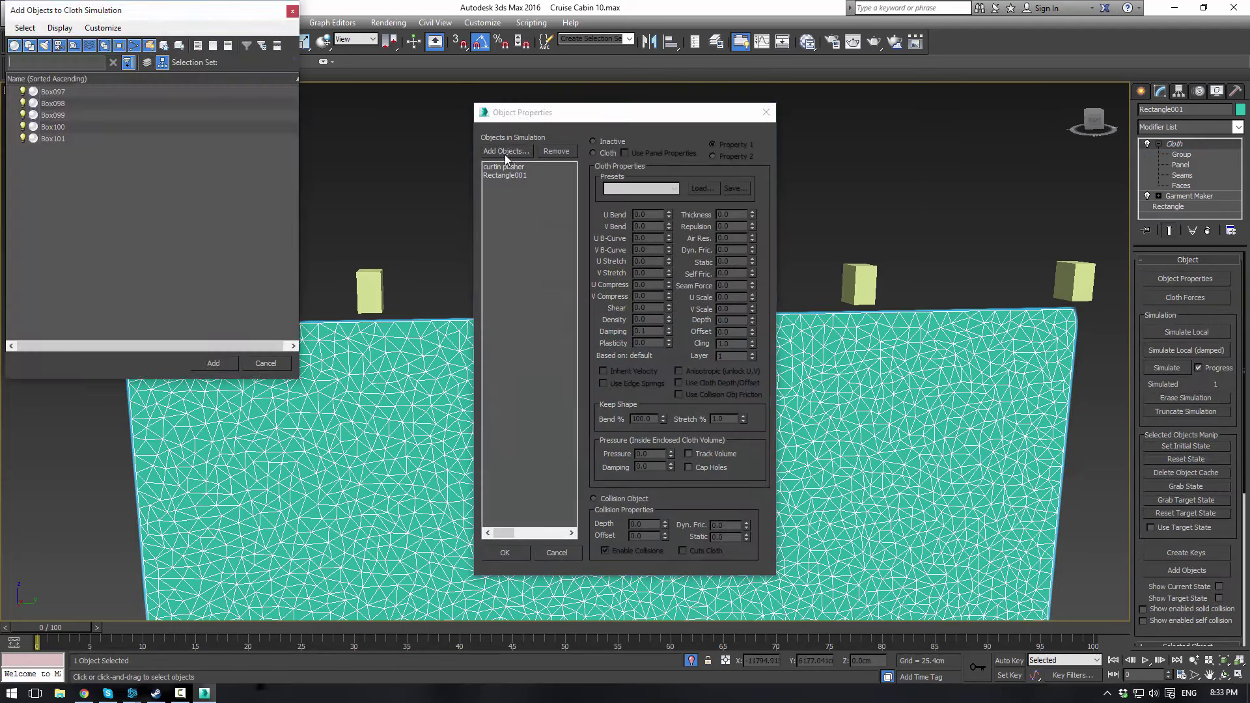
left_click(56, 140, "shift")
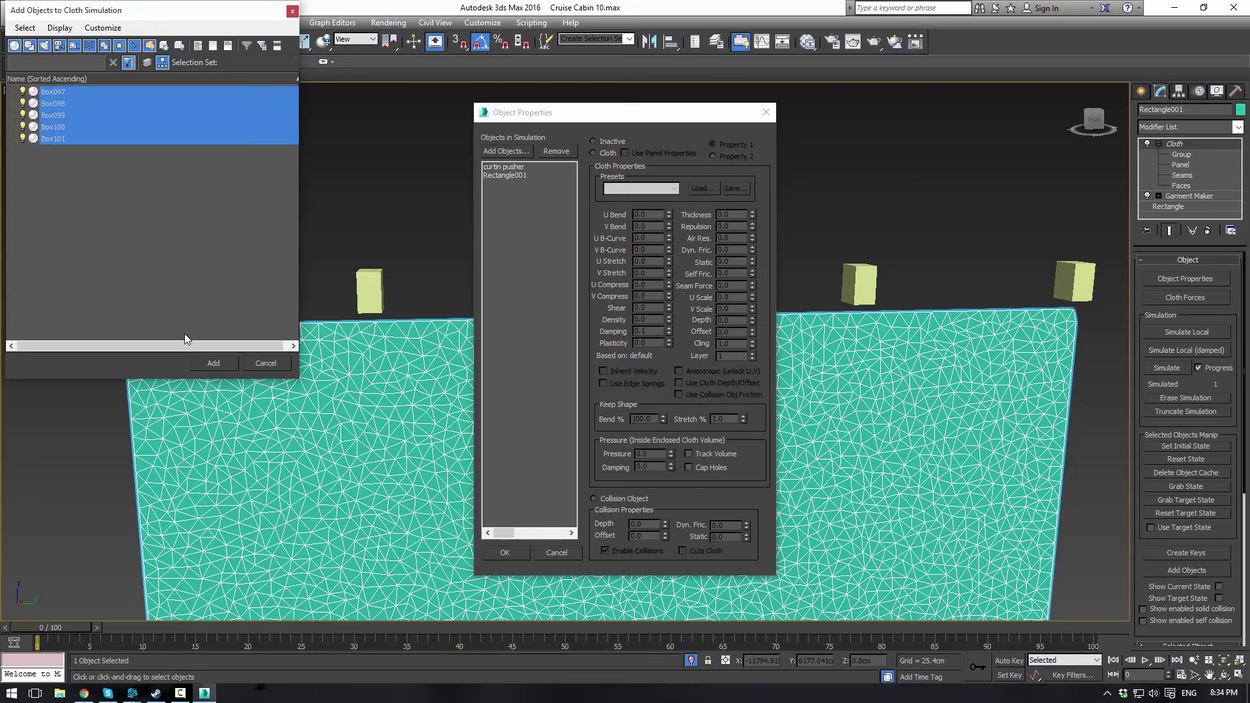
left_click(213, 363)
left_click(597, 499)
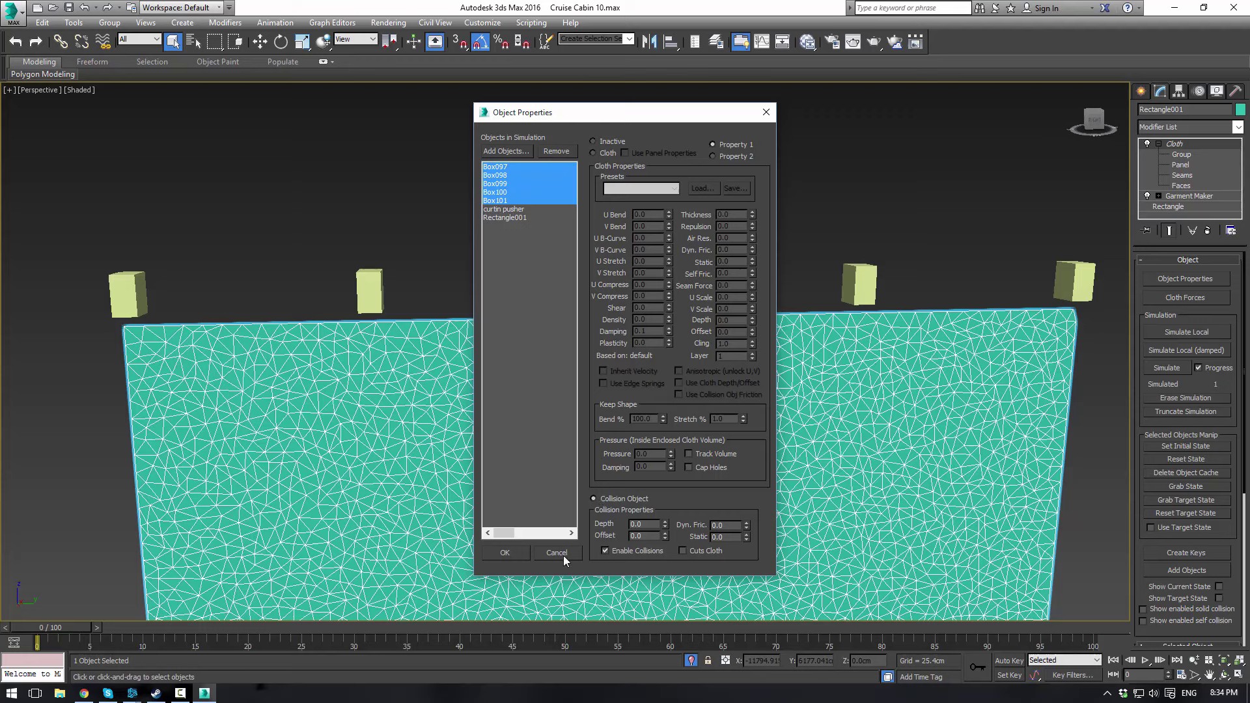
left_click(505, 553)
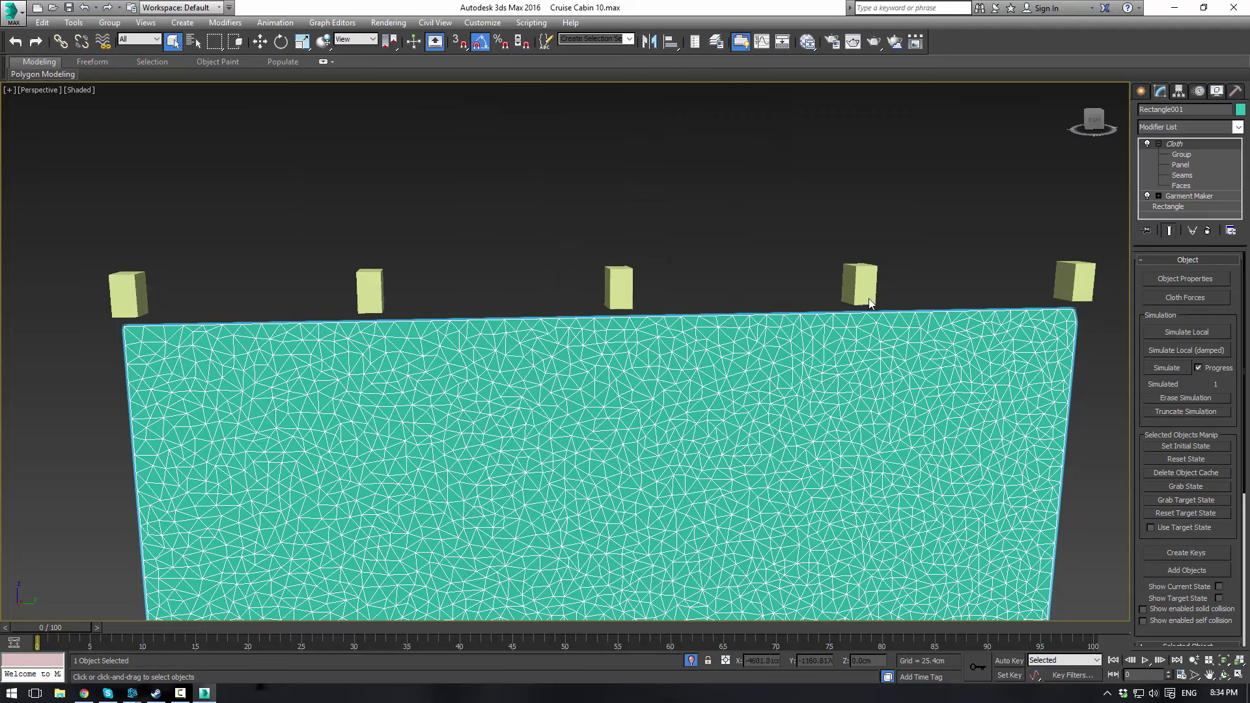
left_click(1181, 155)
Attach Group001 to the surface of the leftmost top box
middle_click_drag(359, 268, 427, 264)
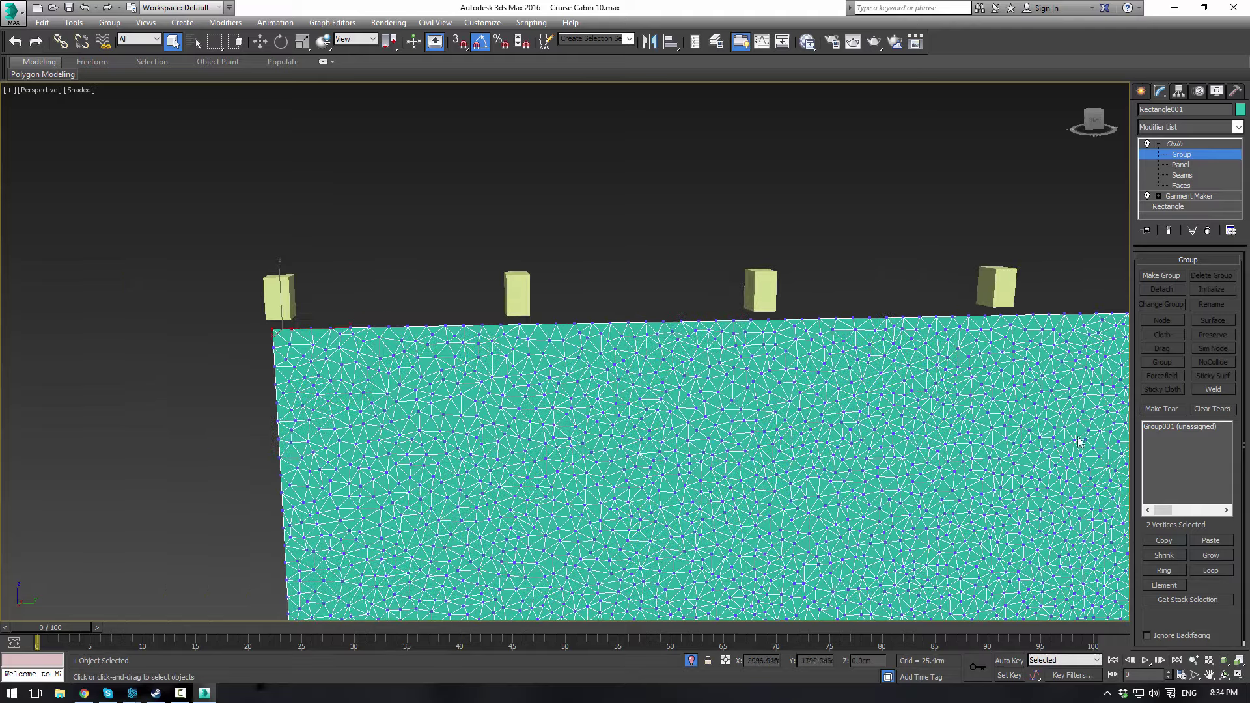
left_click(1170, 427)
left_click(1224, 324)
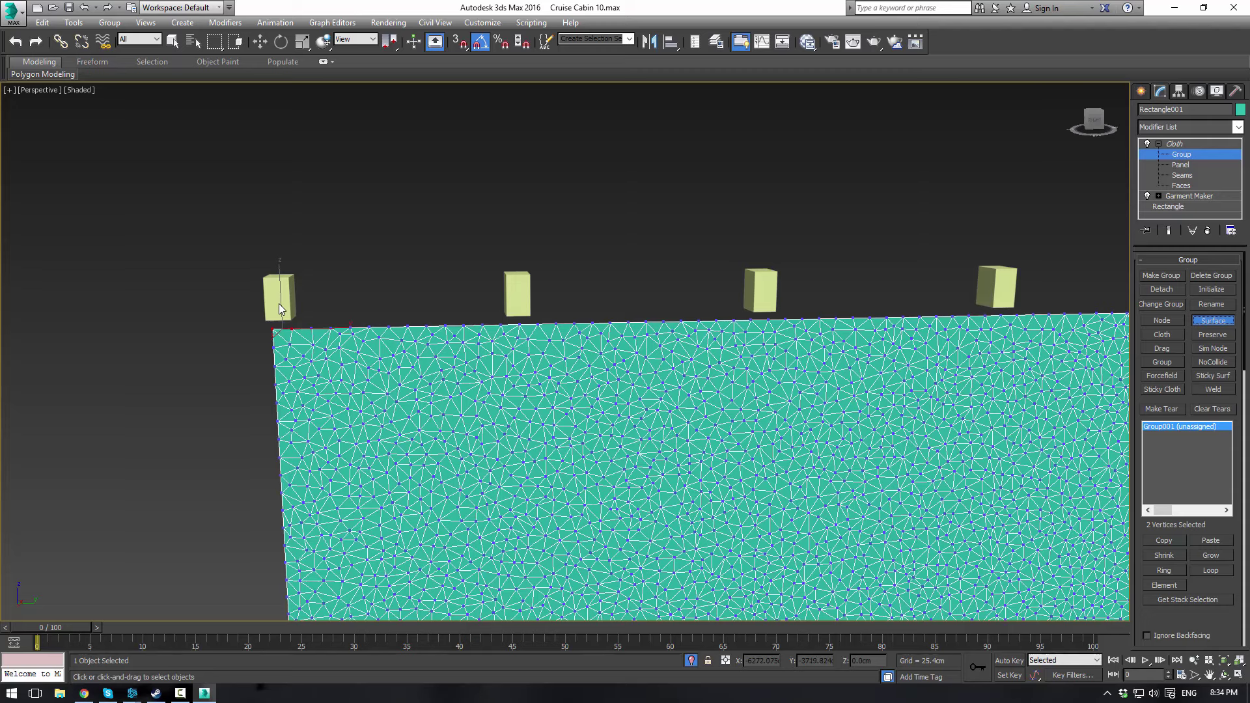
middle_click_drag(339, 303, 312, 279, "alt")
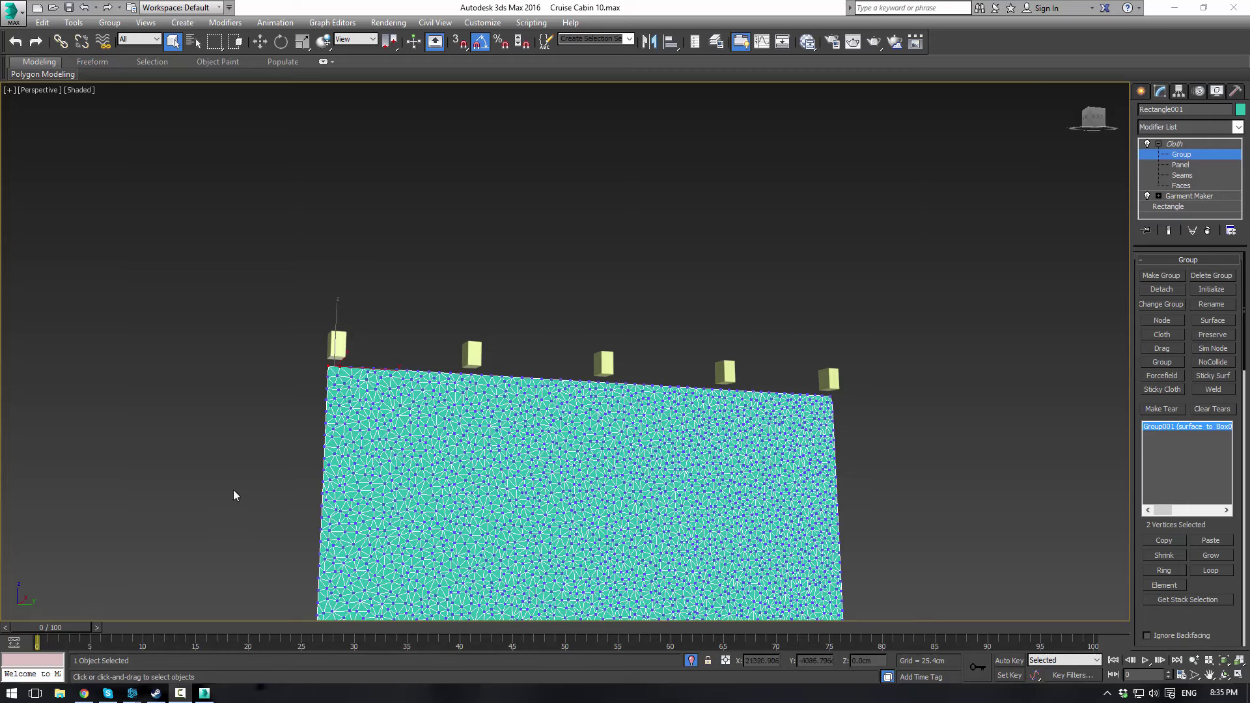
middle_click_drag(503, 340, 543, 397)
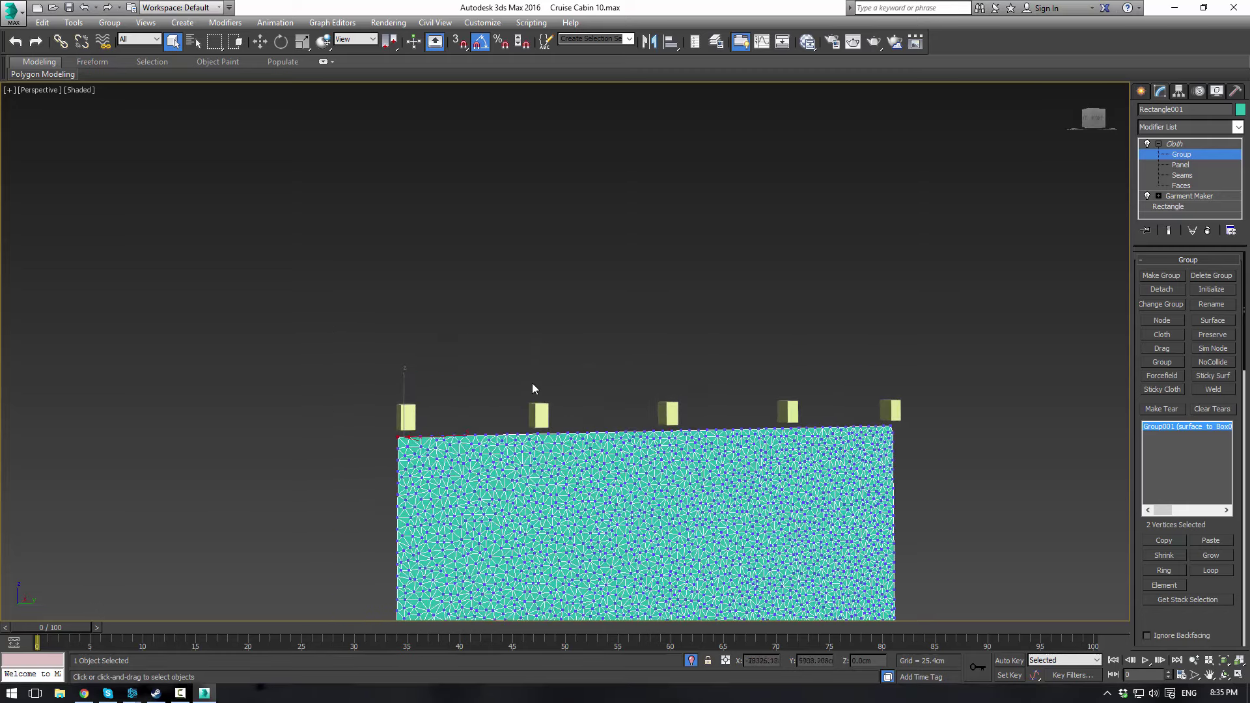
scroll(518, 398, "up", 4)
scroll(496, 401, "down", 2)
Make Group002 from the two vertices under the second box and attach it there
middle_click_drag(495, 401, 542, 327, "alt")
left_click(474, 369)
left_click_drag(513, 400, 520, 408)
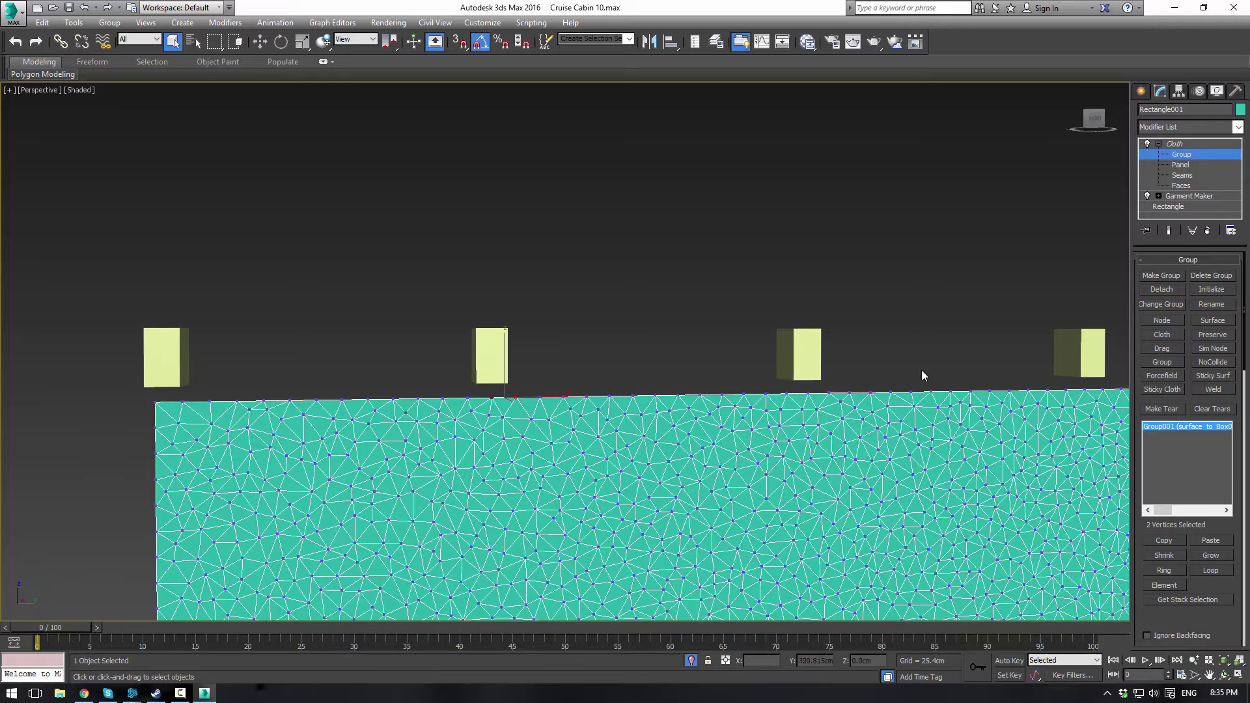
left_click(1168, 275)
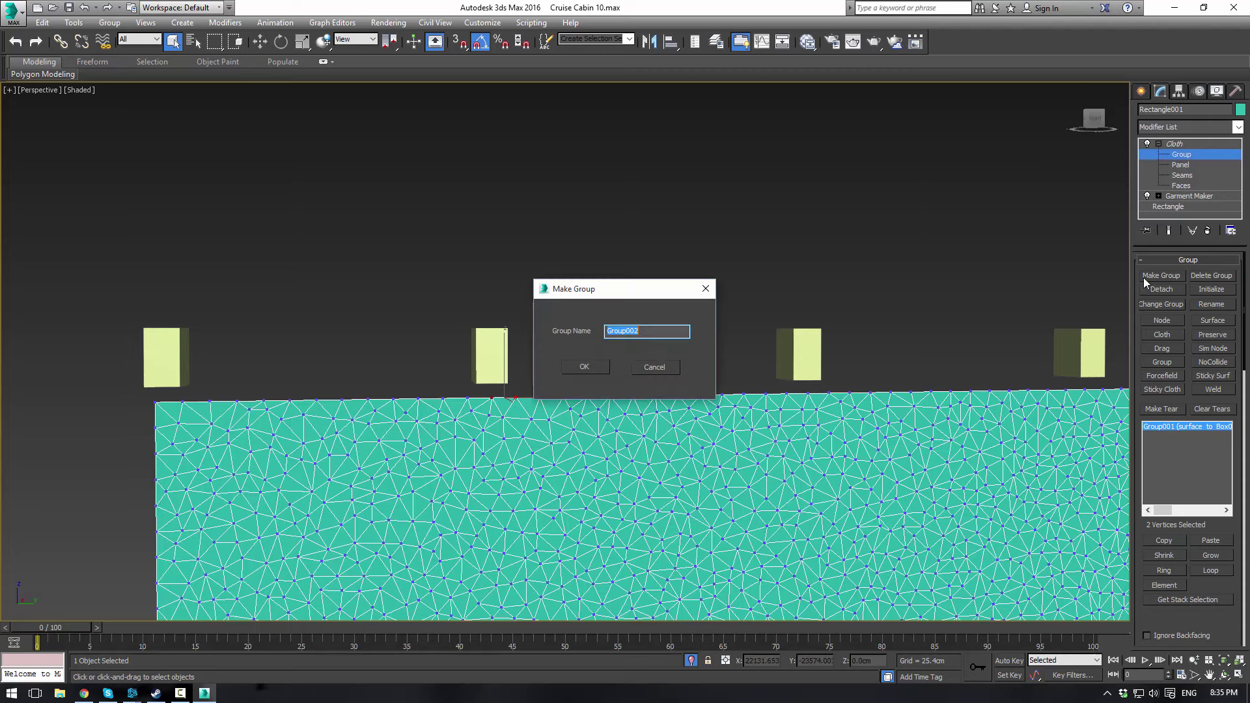
left_click(584, 367)
left_click(1213, 320)
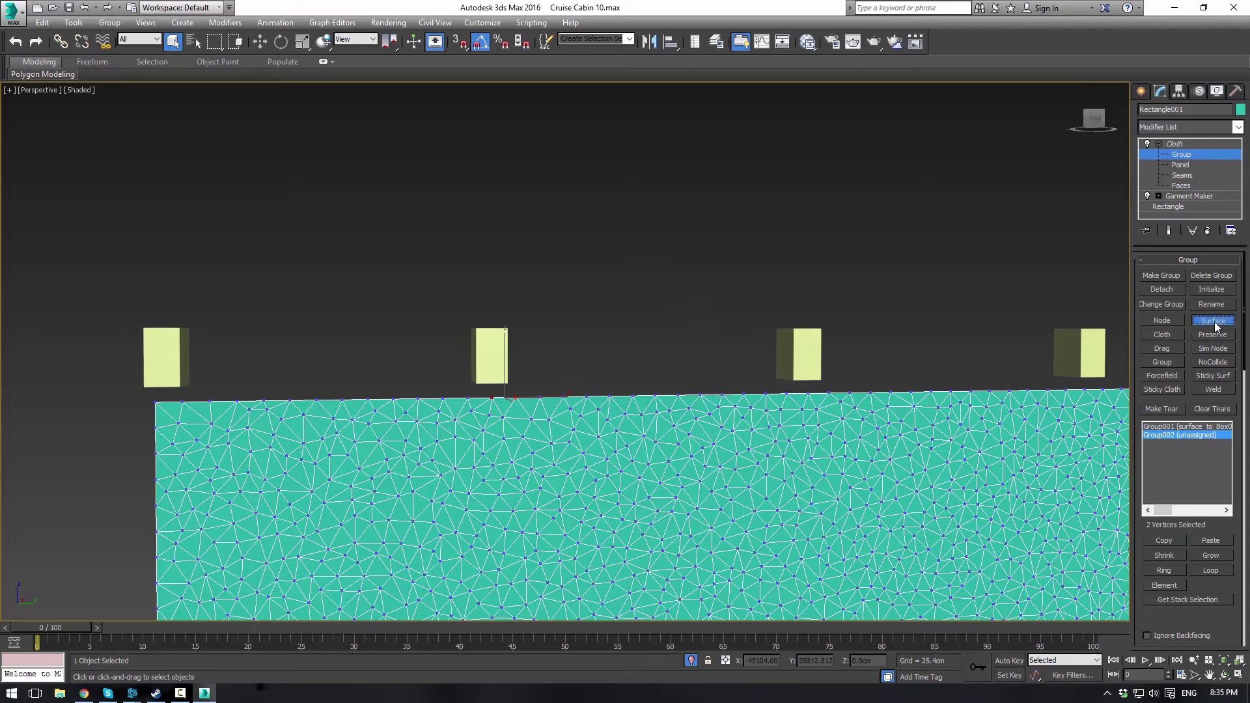
left_click(494, 357)
Make Group003 and attach it to the middle box's surface
middle_click_drag(805, 306, 712, 297)
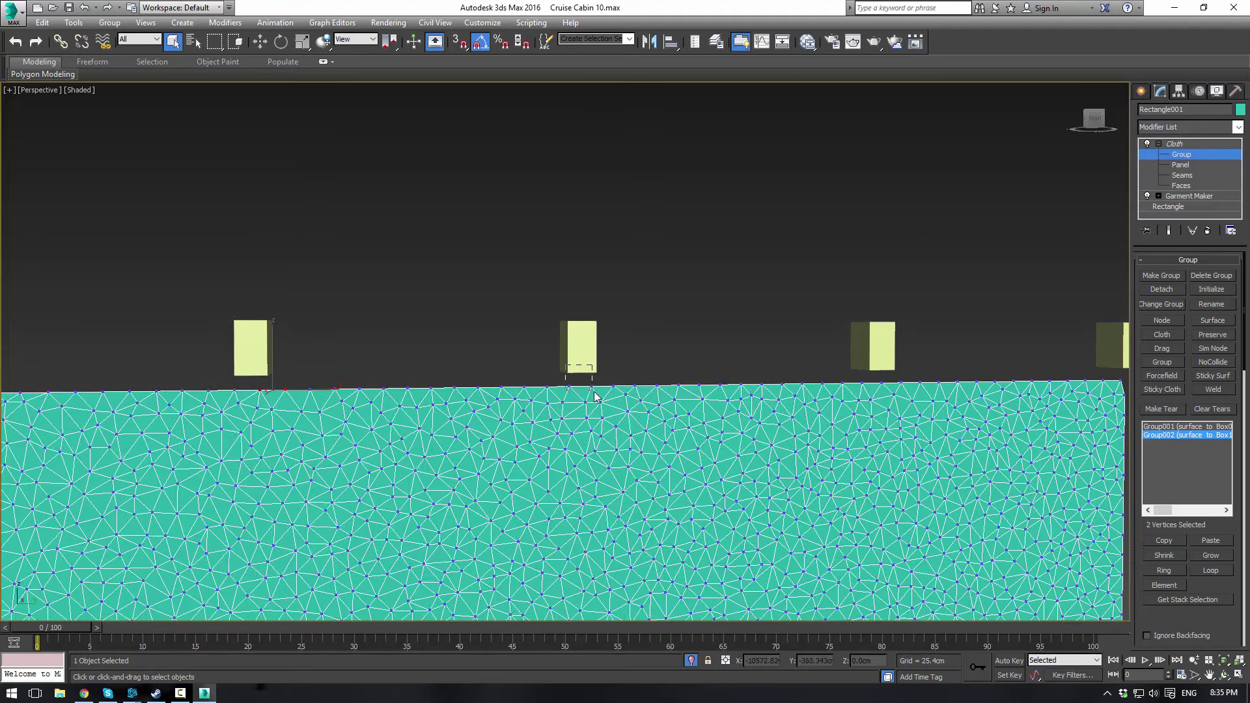
middle_click_drag(594, 397, 616, 419, "alt")
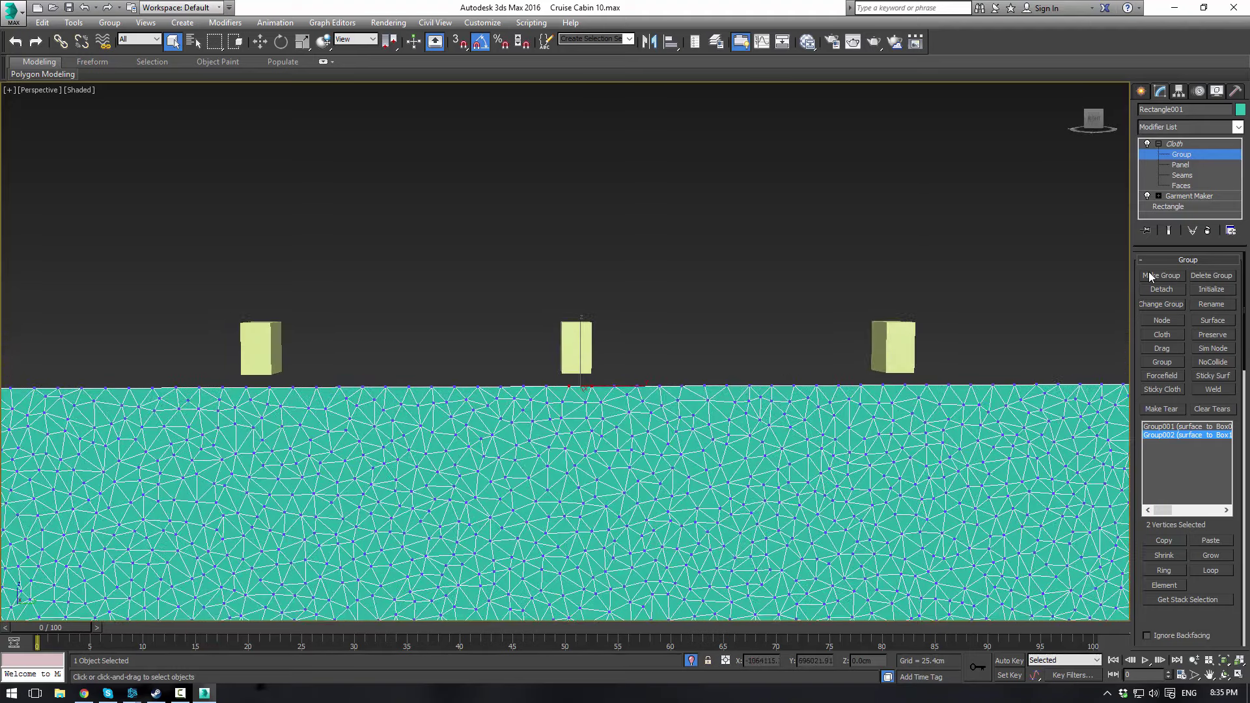
left_click(1161, 276)
left_click(585, 366)
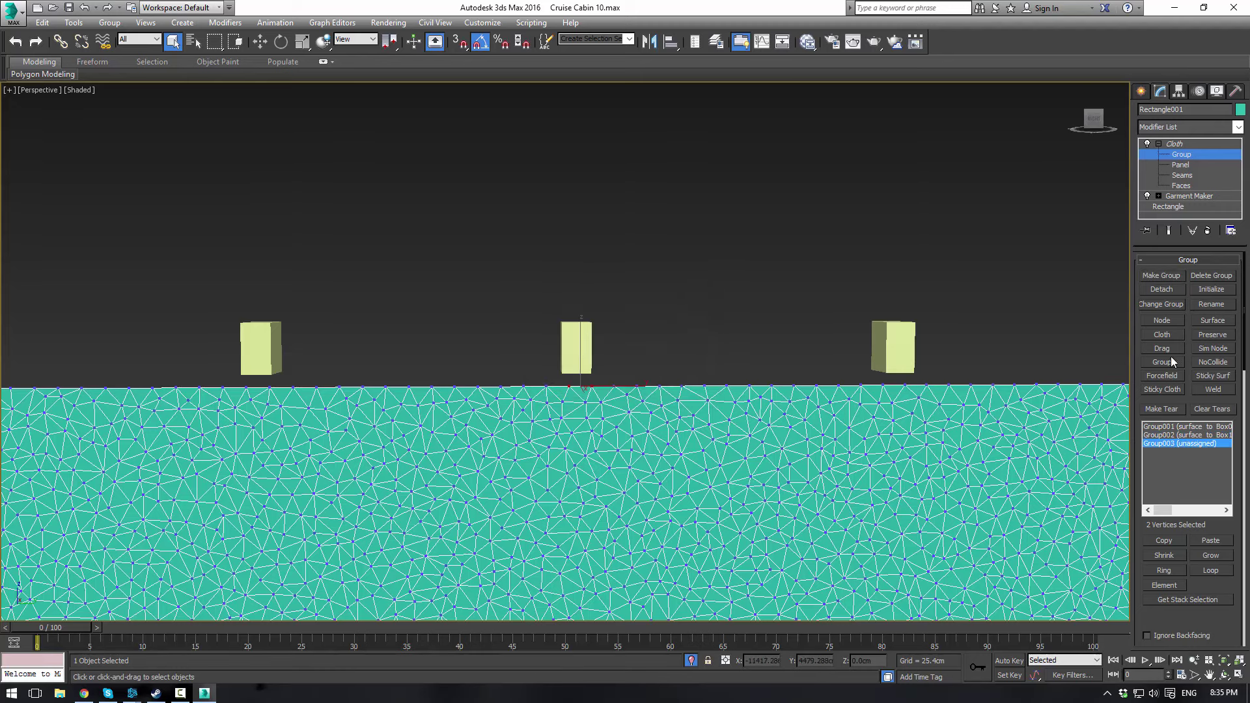
left_click(1213, 321)
left_click(573, 348)
Make Group004 from the vertices under the fourth box and attach it there
middle_click_drag(1079, 338, 828, 330)
left_click_drag(626, 352, 665, 389)
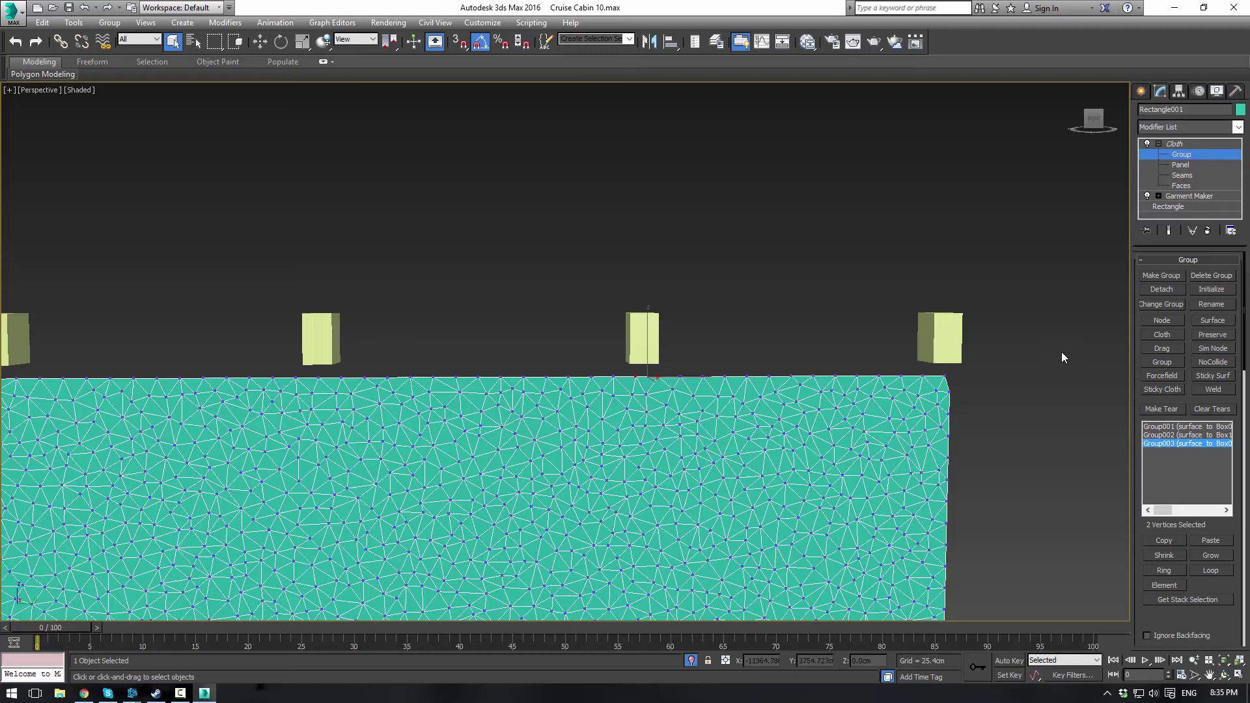
left_click(1162, 275)
left_click(585, 368)
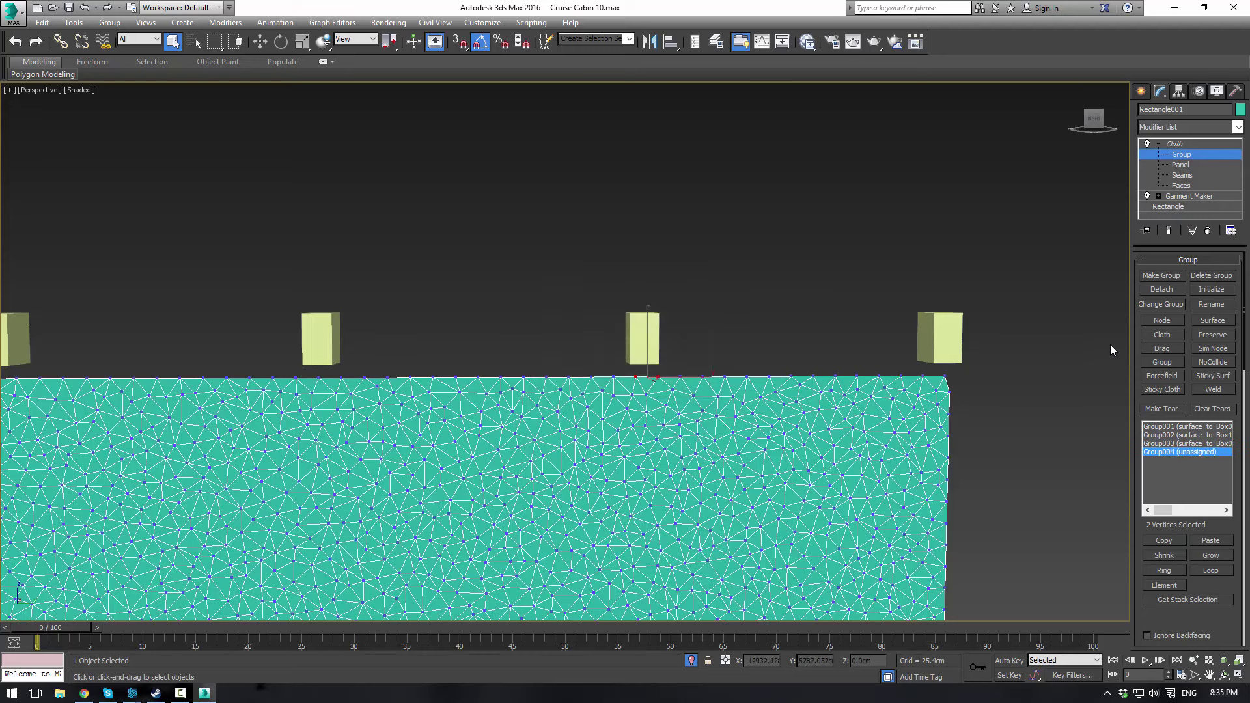
left_click(1206, 321)
left_click(659, 333)
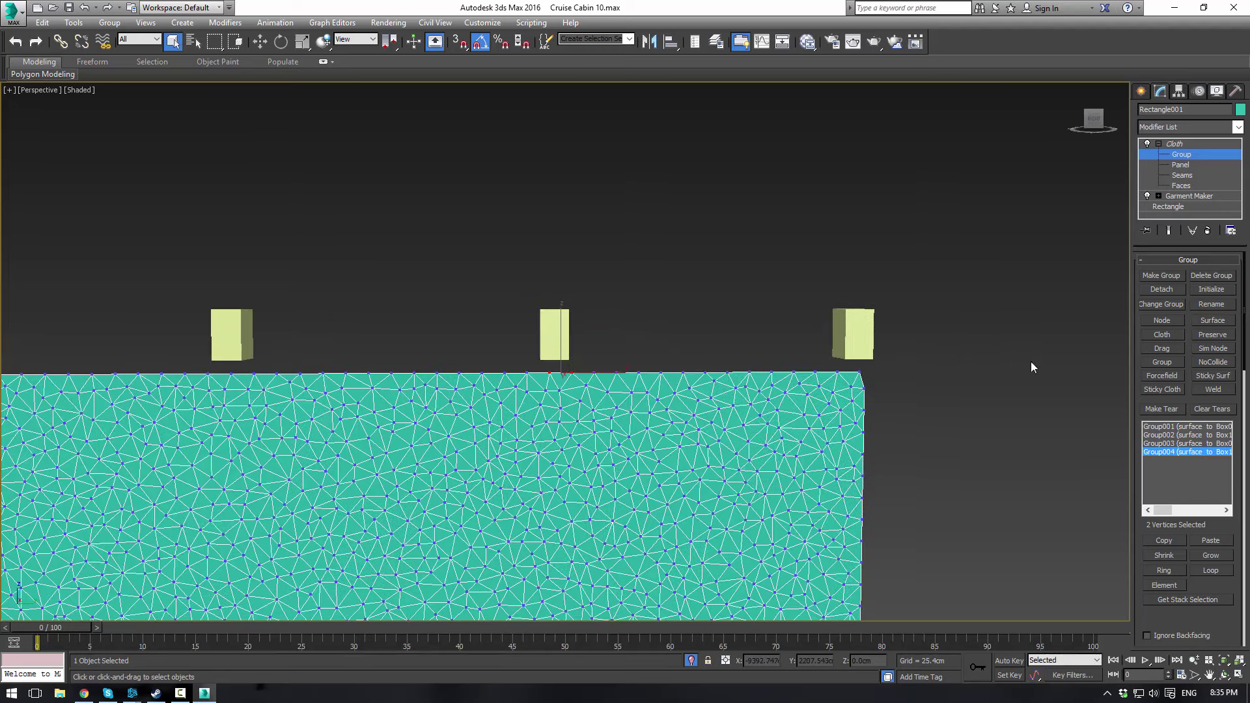
Make Group005 from the vertices under the rightmost box and attach it there
left_click_drag(795, 375, 834, 380)
left_click(1178, 277)
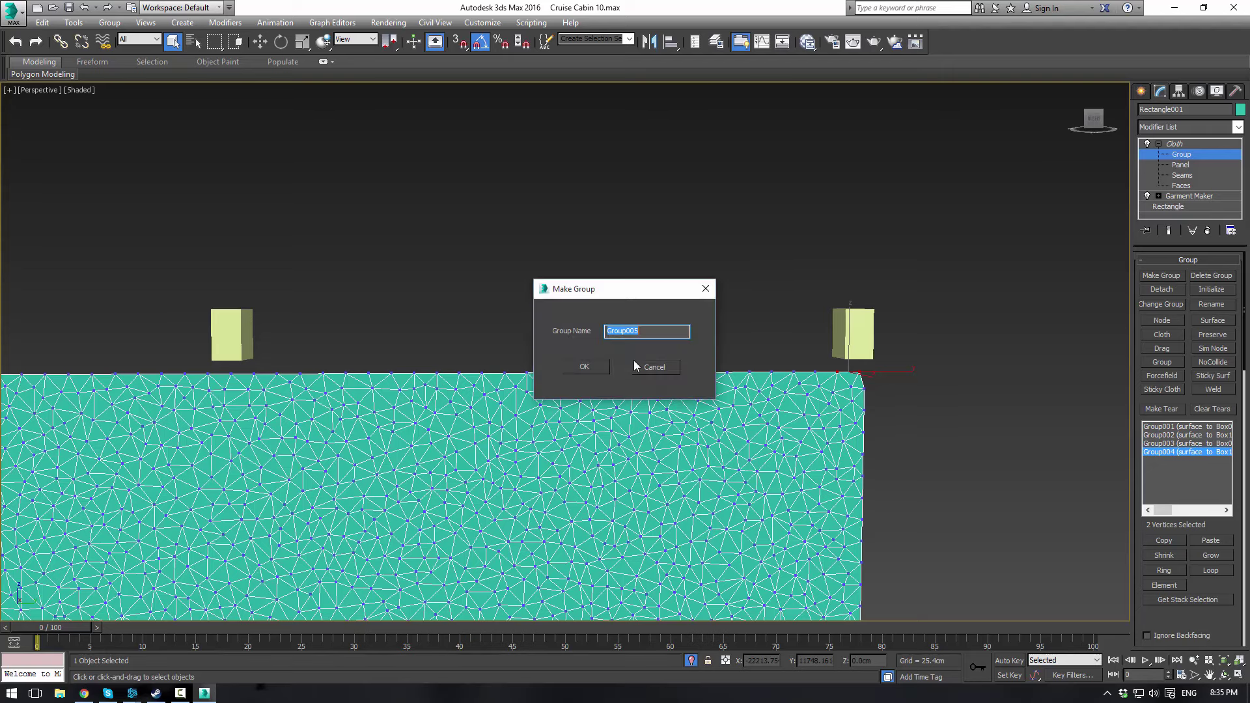
left_click(573, 365)
left_click(1227, 321)
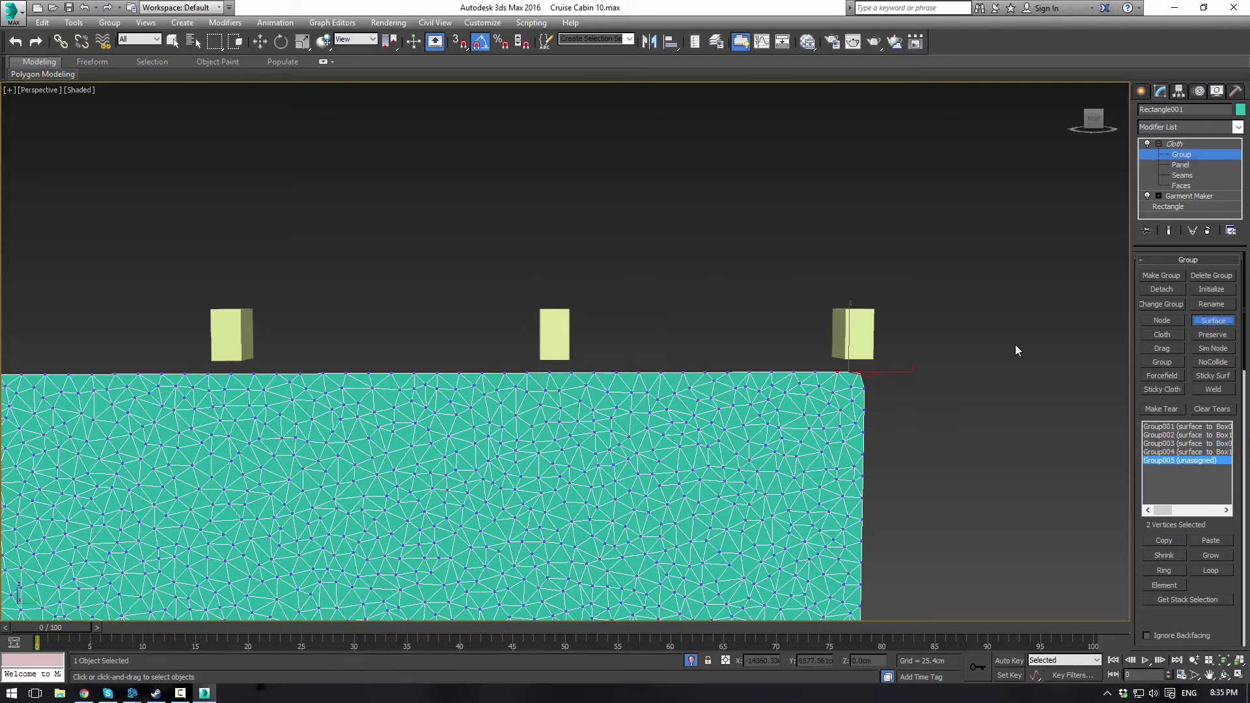
left_click(857, 335)
middle_click_drag(719, 325, 758, 310)
scroll(758, 309, "down", 5)
scroll(720, 301, "up", 3)
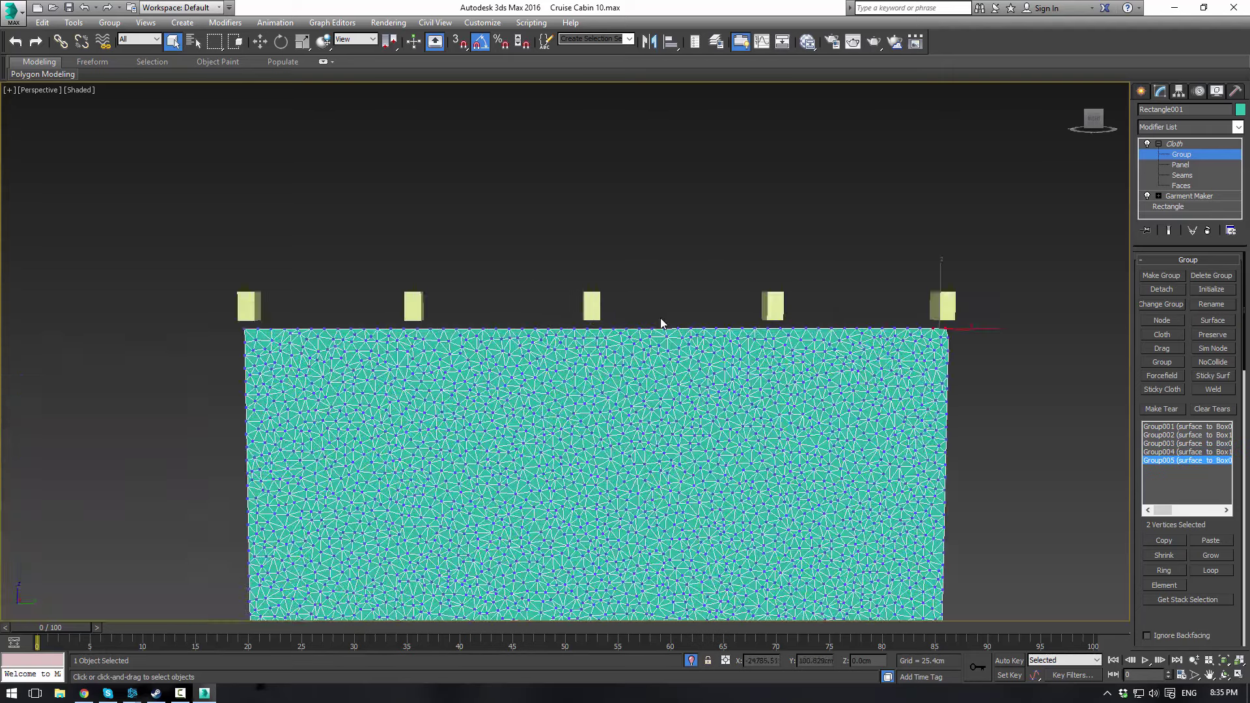
left_click(1176, 143)
left_click(901, 187)
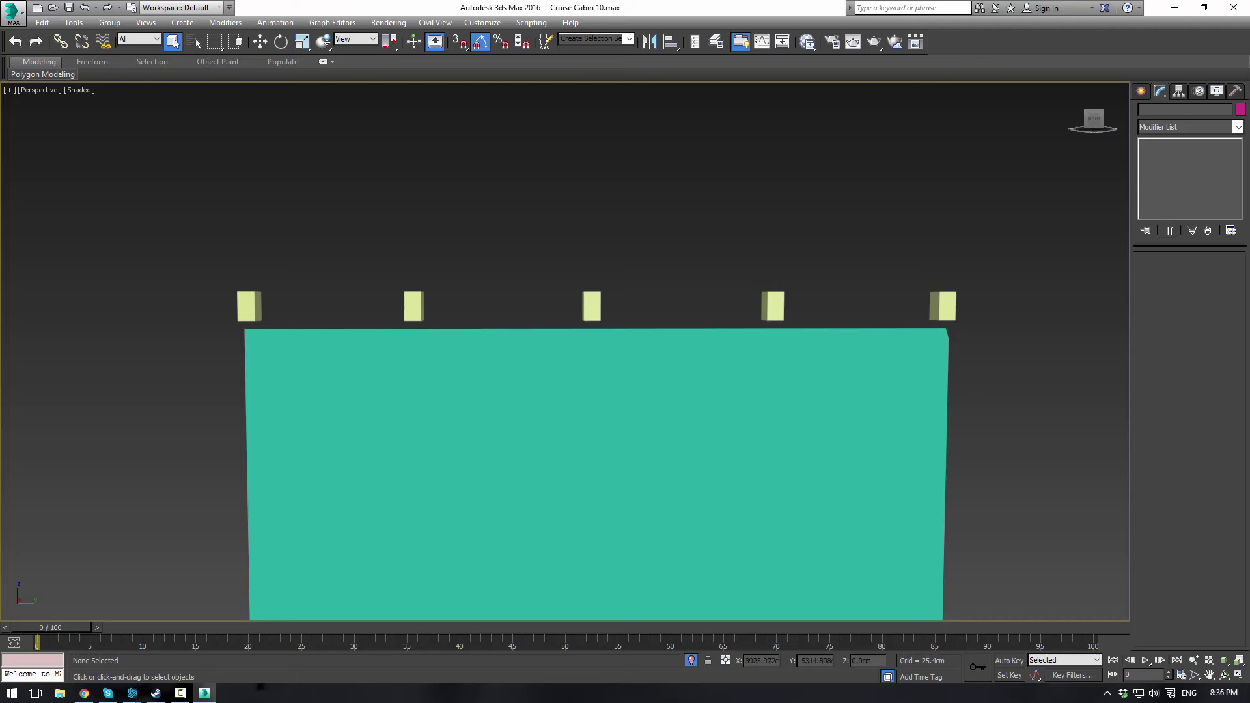
key("super+e")
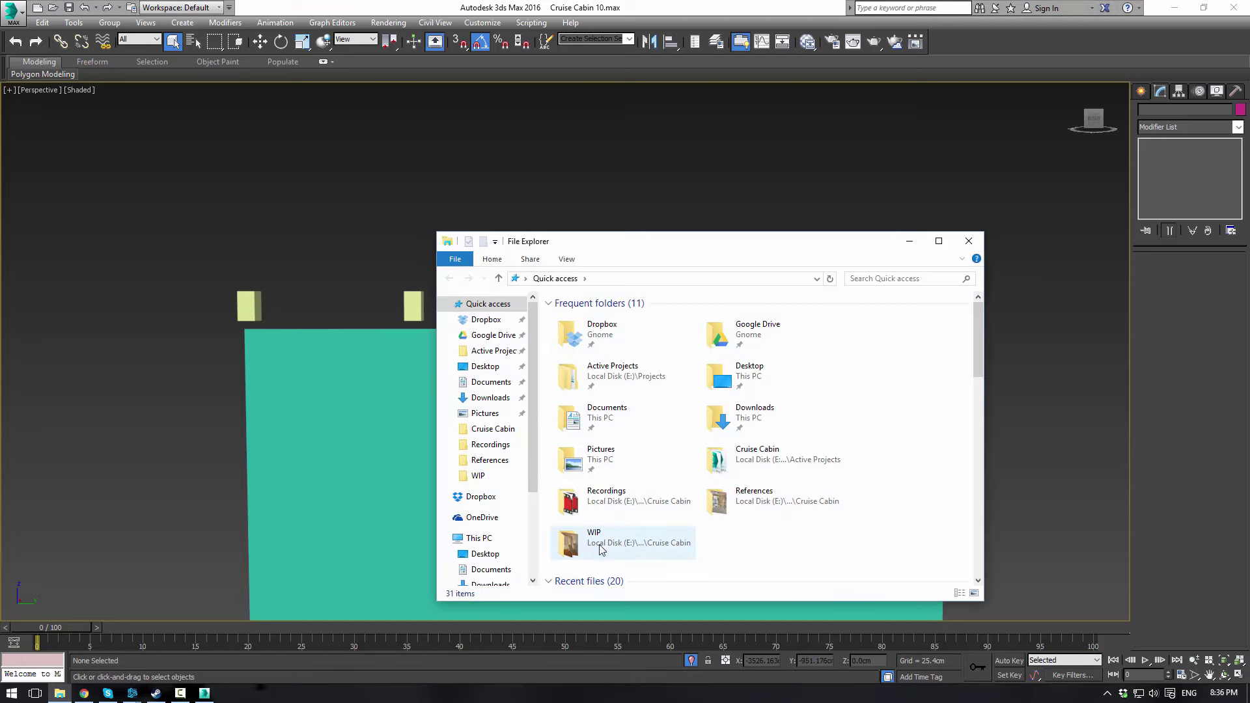
double_click(791, 504)
left_click(565, 321)
left_click(910, 241)
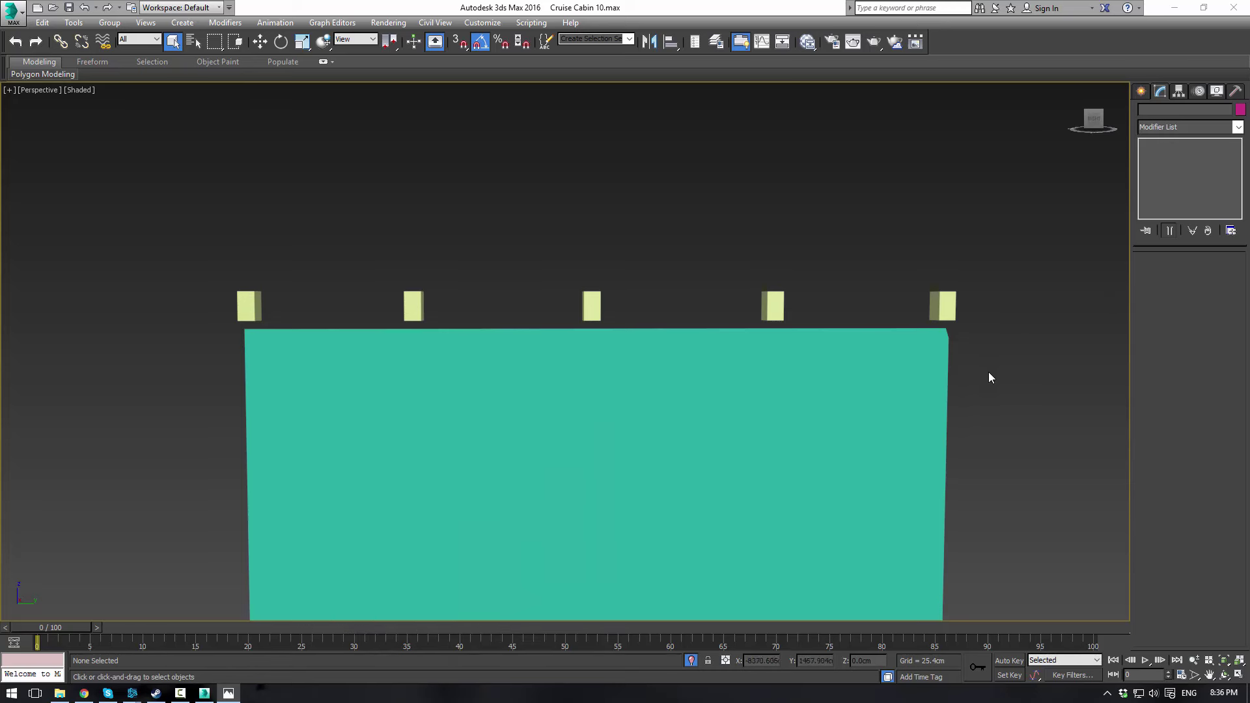
With Auto Key on at frame 30, slide Box100 right toward the curtain's end
left_click(776, 304)
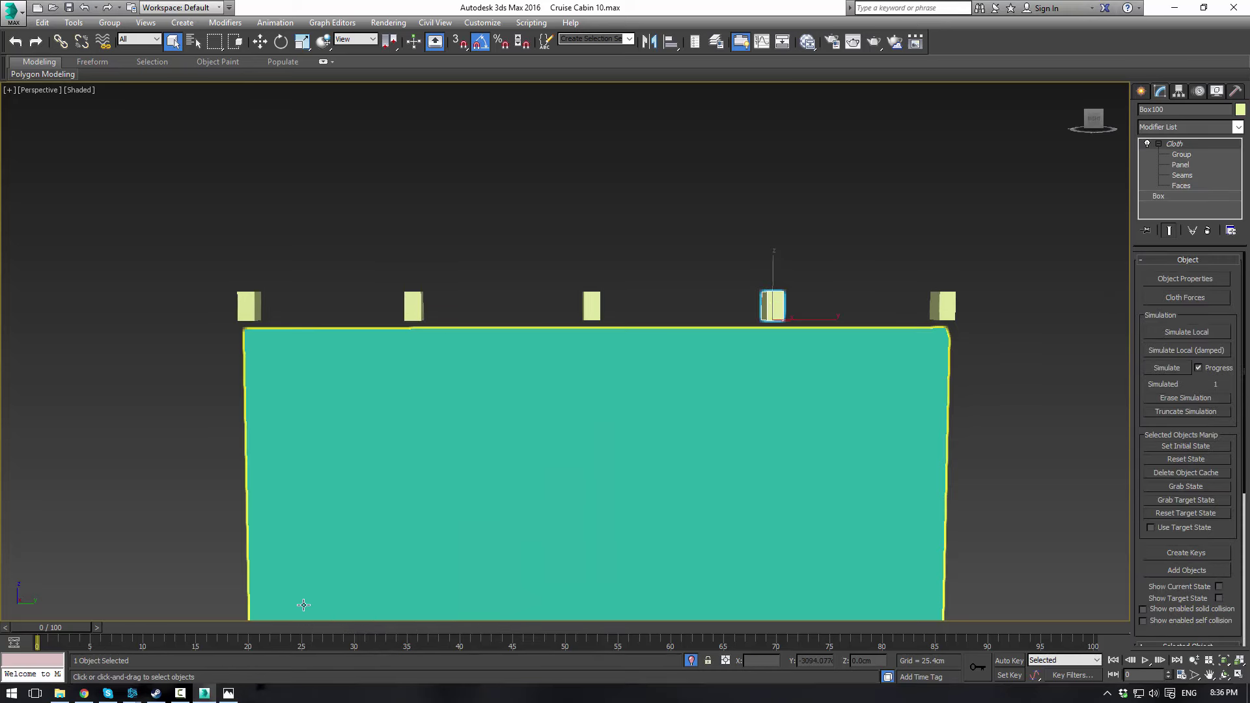
left_click(1010, 661)
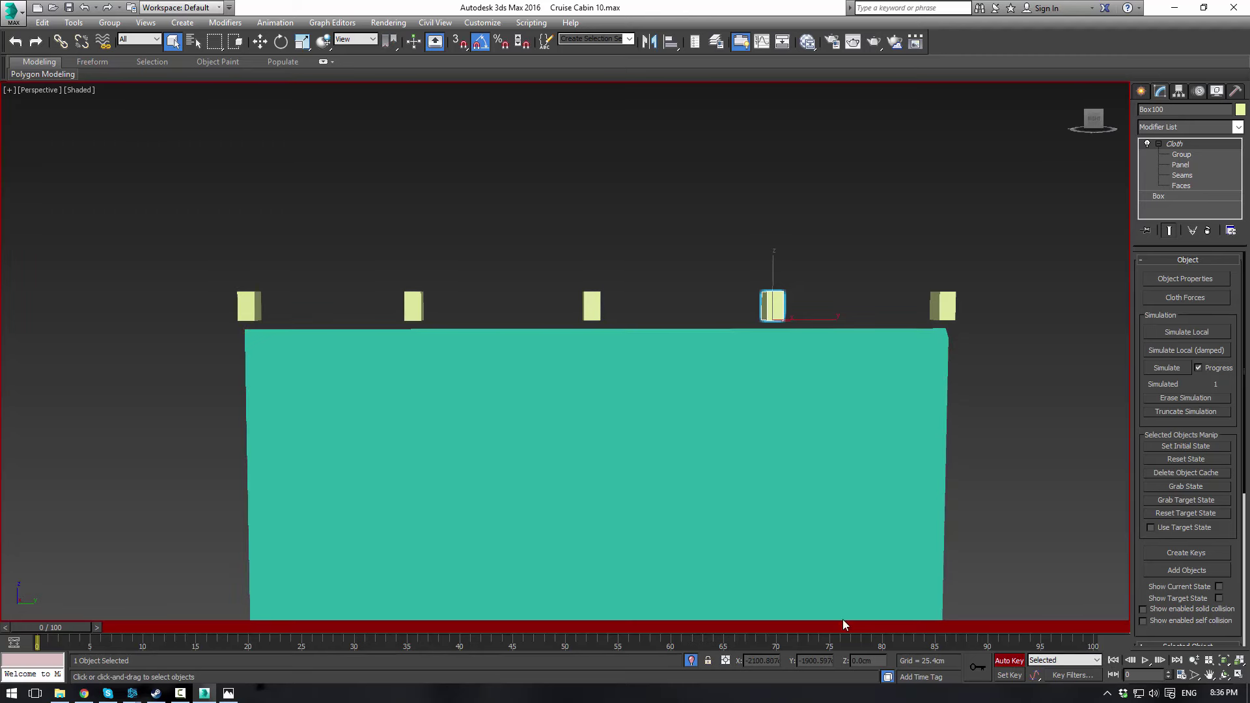
left_click_drag(71, 626, 686, 616)
key("q")
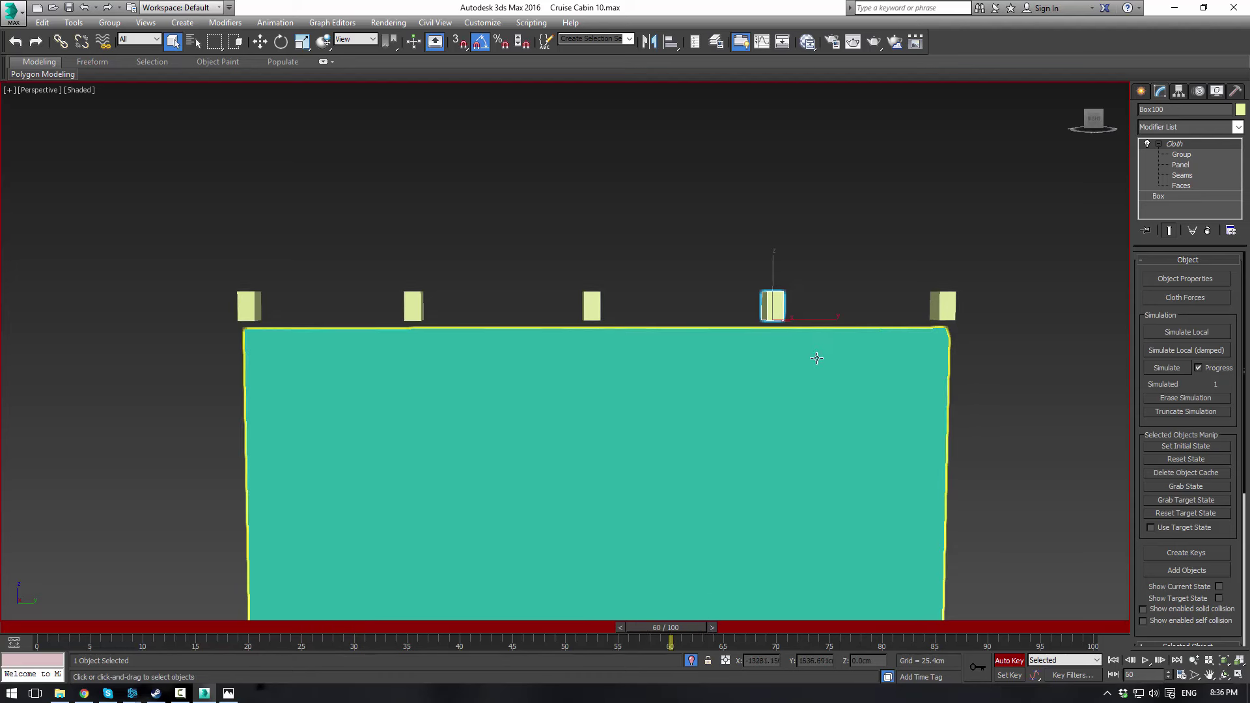
key("w")
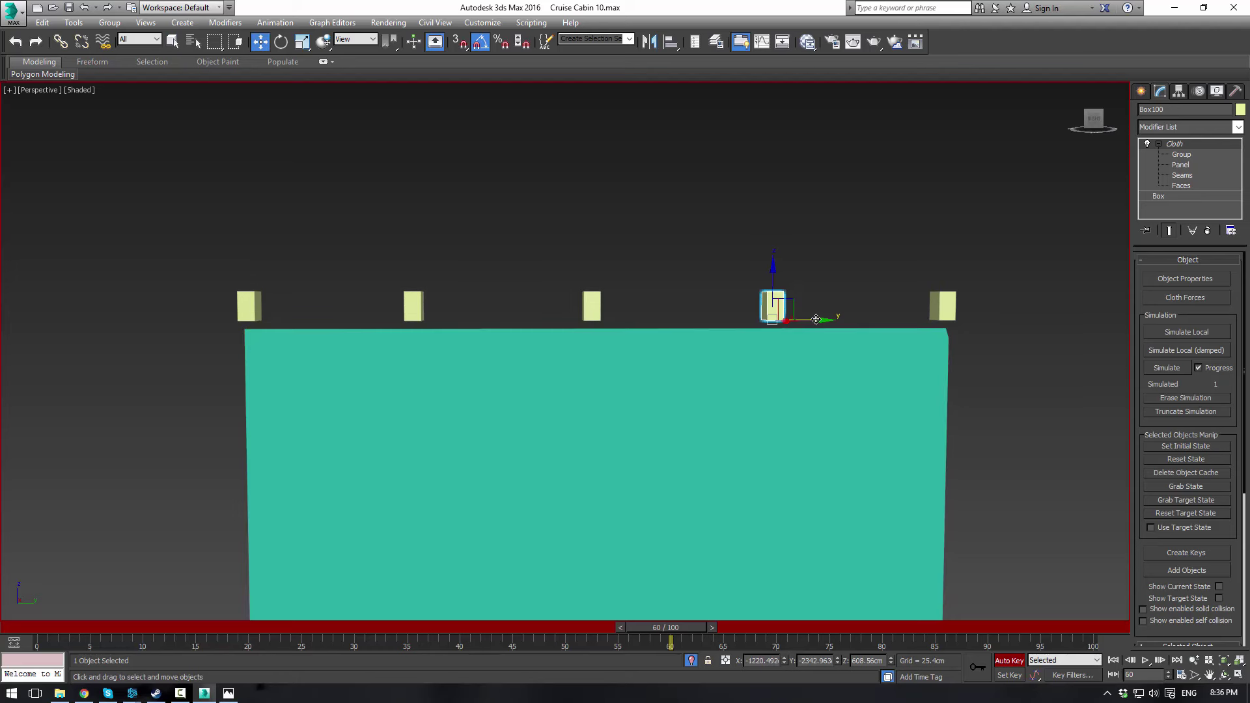
left_click_drag(818, 320, 901, 309)
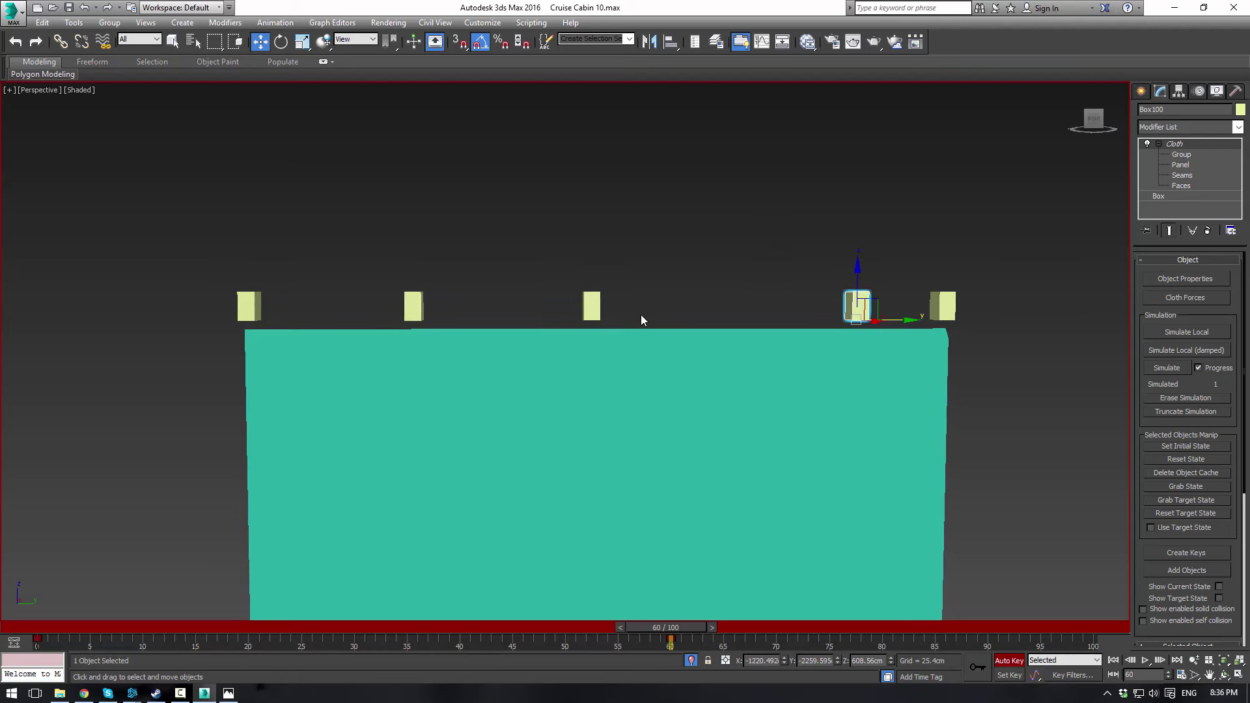
Slide the remaining top boxes right so they bunch together beside Box100
left_click(594, 310)
left_click_drag(621, 319, 801, 322)
left_click(417, 307)
left_click_drag(454, 317, 745, 319)
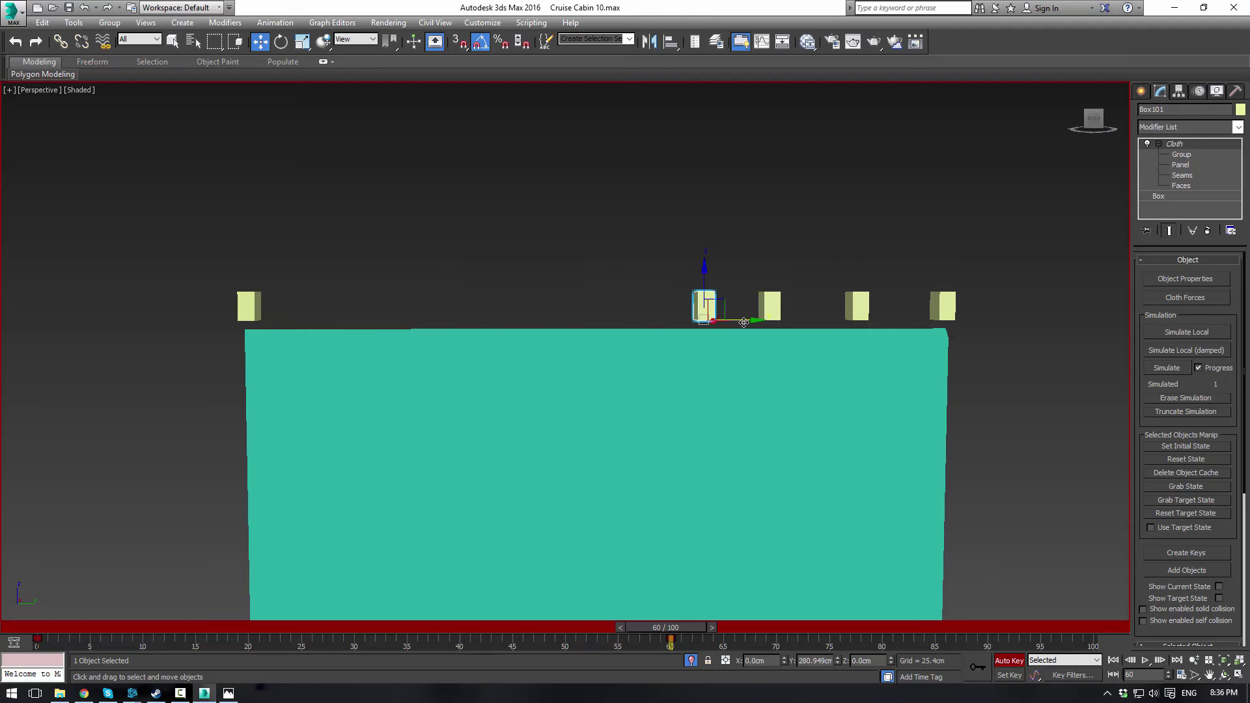
left_click(260, 308)
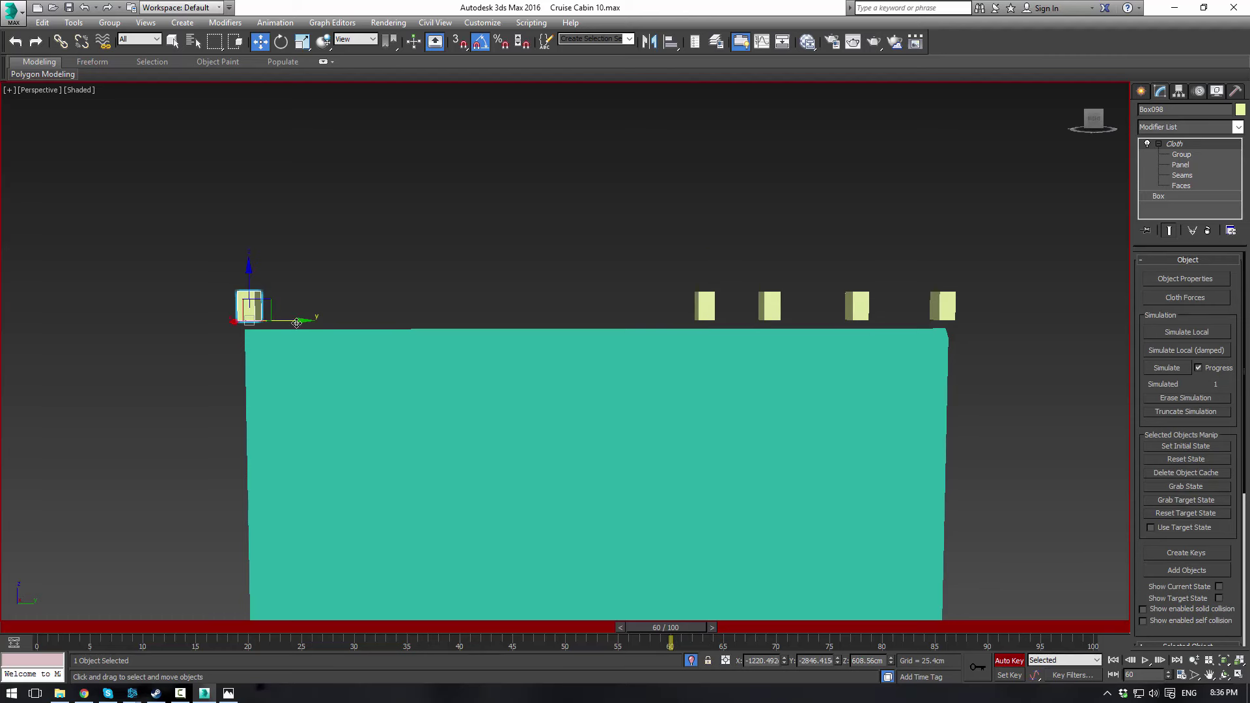
left_click_drag(303, 323, 679, 340)
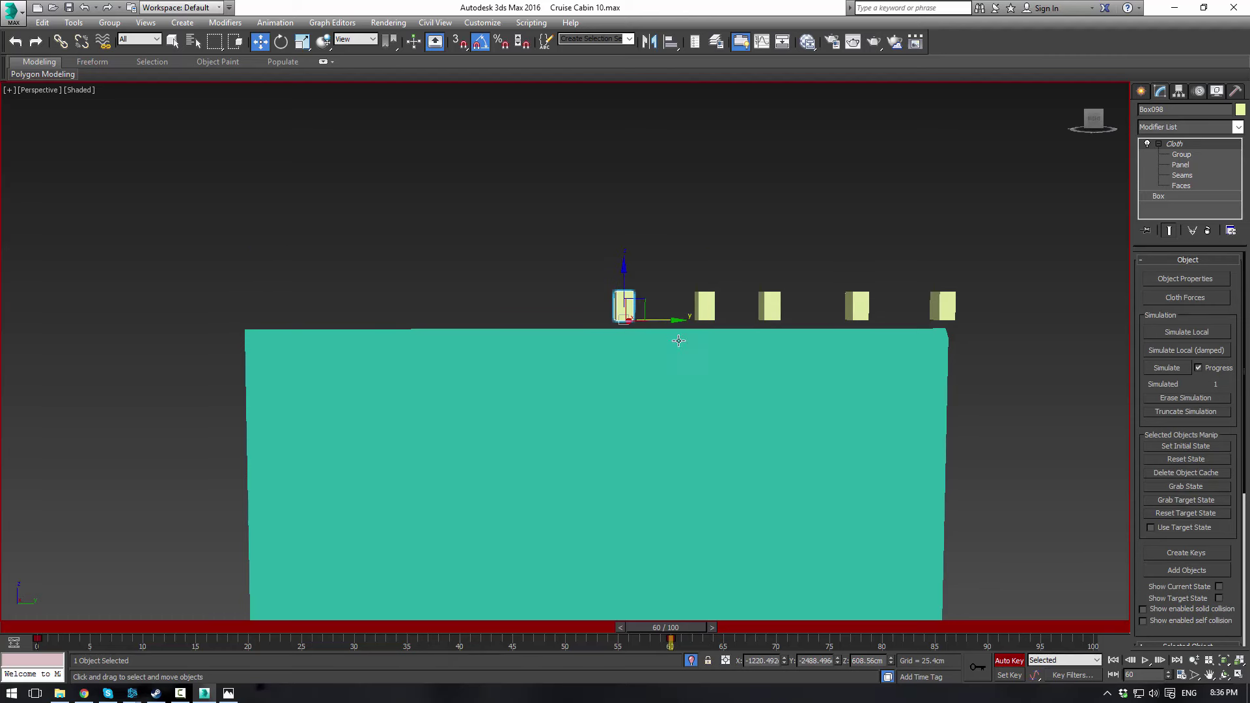
Turn off Auto Key, clear the selection, and unhide the rest of the scene
left_click(1009, 660)
left_click(784, 236)
right_click(783, 236)
left_click(821, 137)
Select the curtain panel, its top boxes and side box, and view them in a wireframe left view
middle_click_drag(500, 233, 582, 252, "alt")
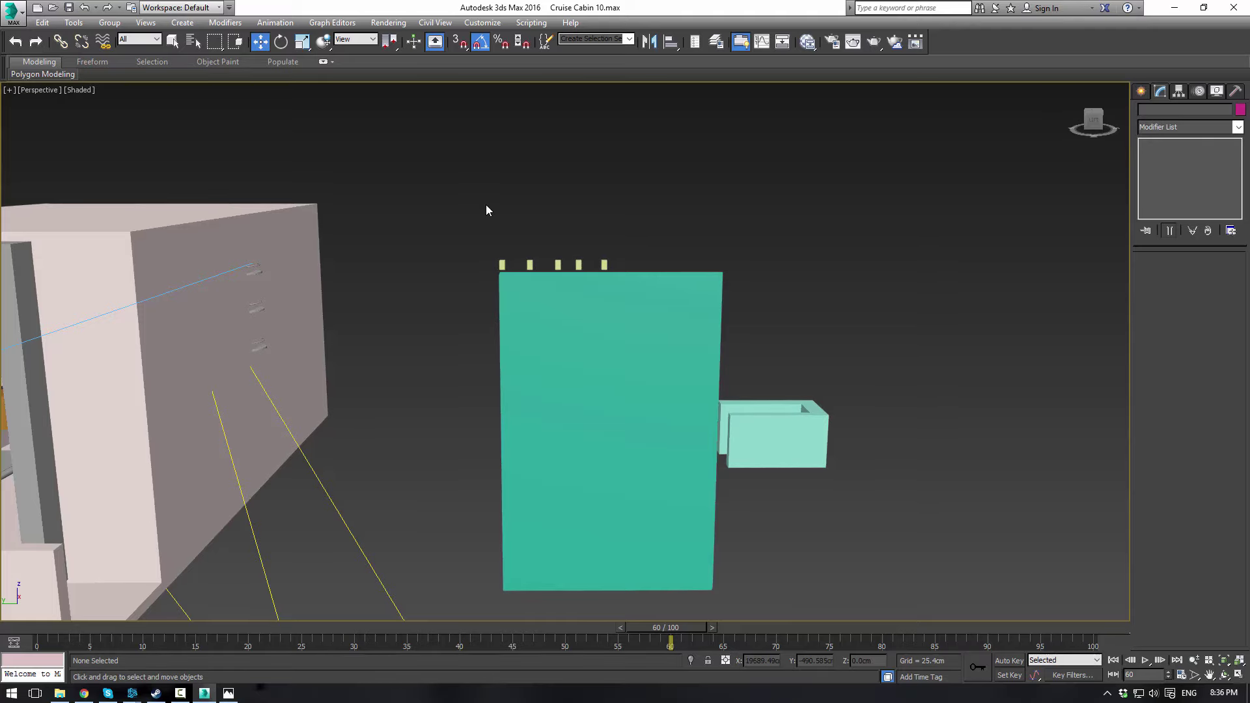
left_click_drag(486, 209, 833, 463)
middle_click_drag(608, 418, 647, 419, "alt")
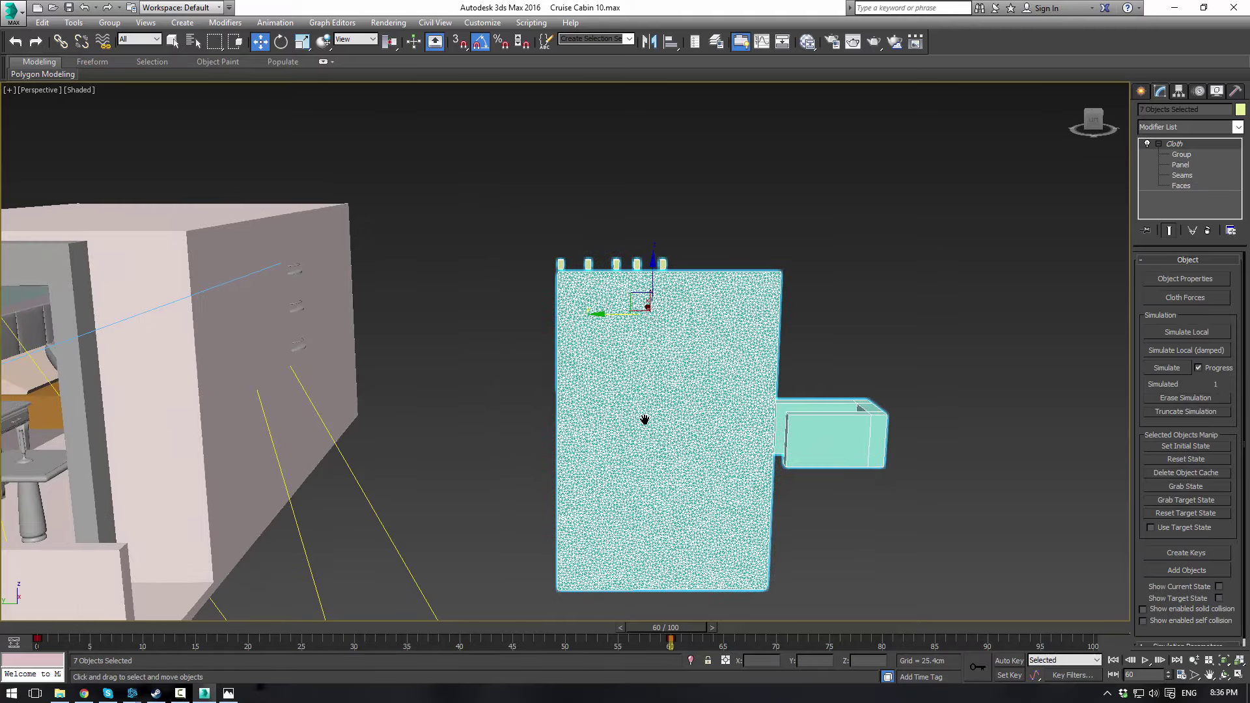
key("f")
key("l")
scroll(642, 426, "down", 6)
key("F3")
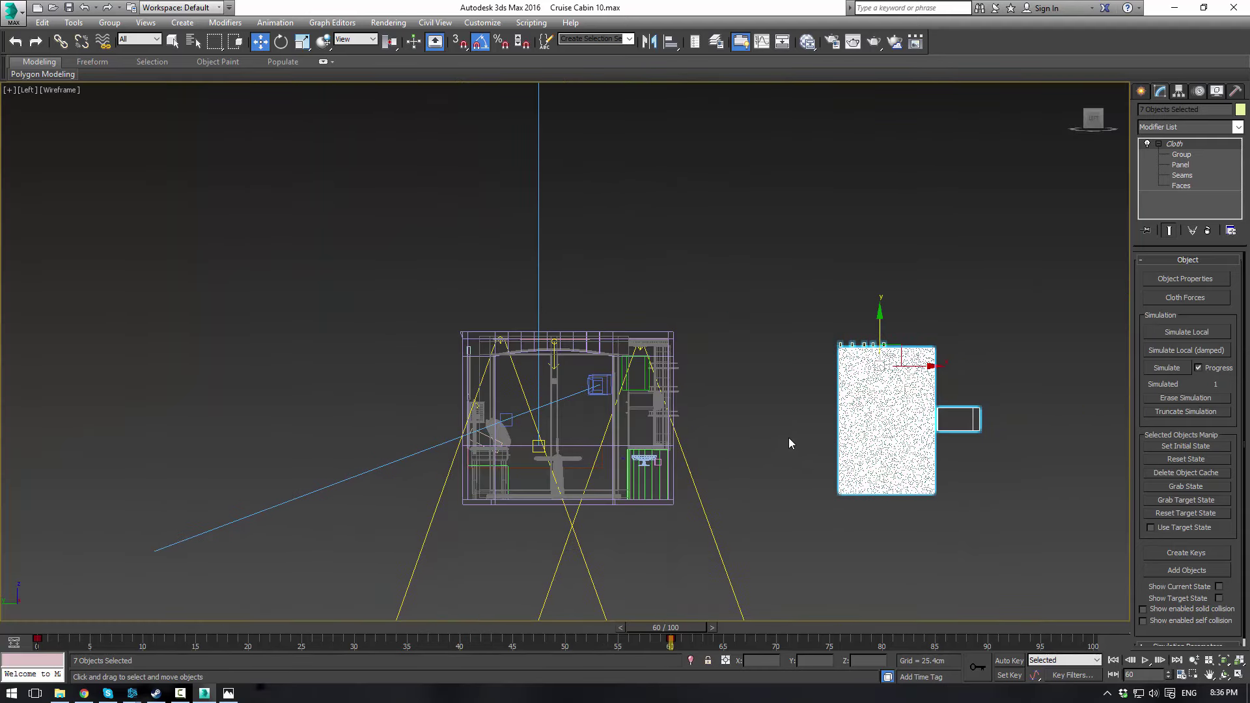
Move the curtain group left along X into the cabin, undoing the last overshooting move
left_click_drag(913, 370, 655, 377)
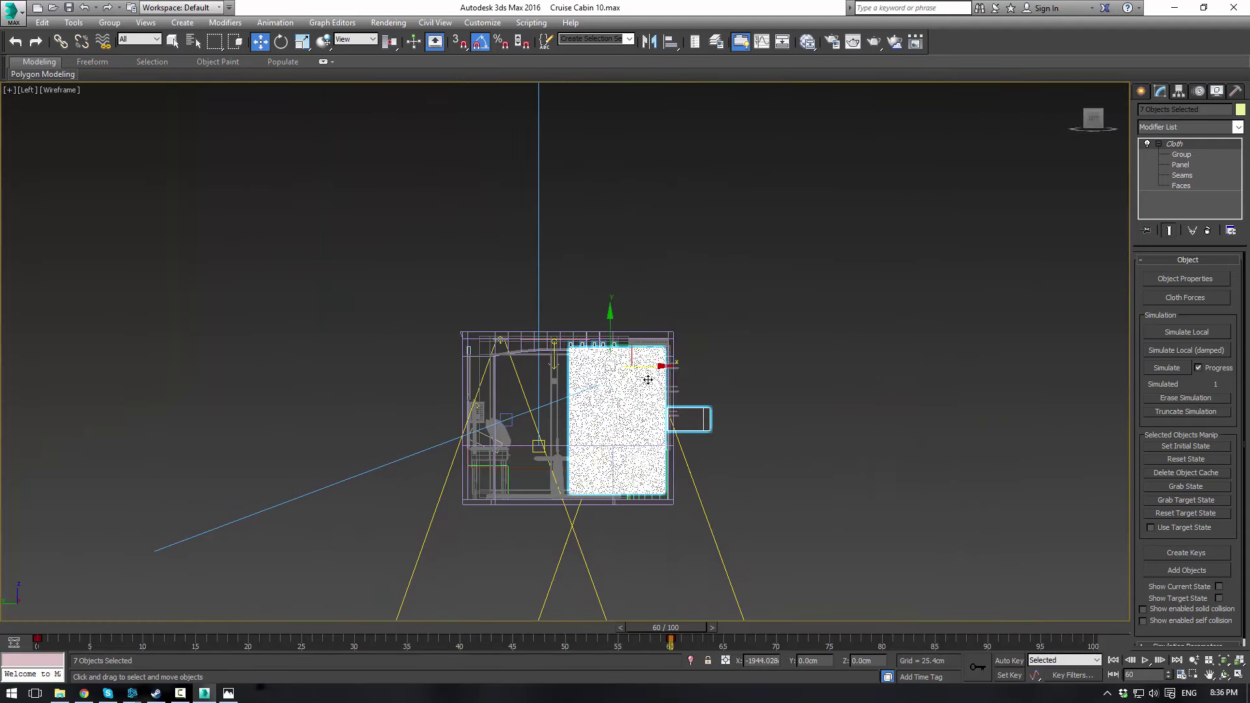
key("F3")
key("F3")
scroll(609, 379, "up", 5)
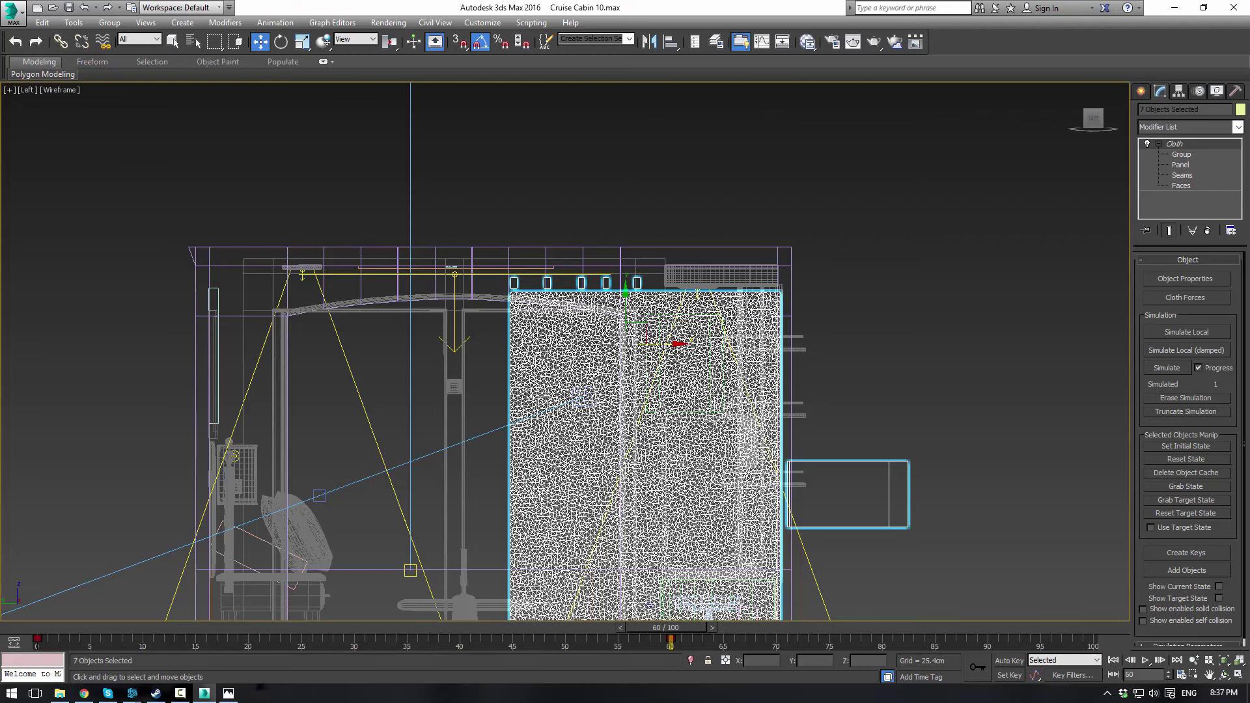
left_click_drag(671, 343, 499, 379)
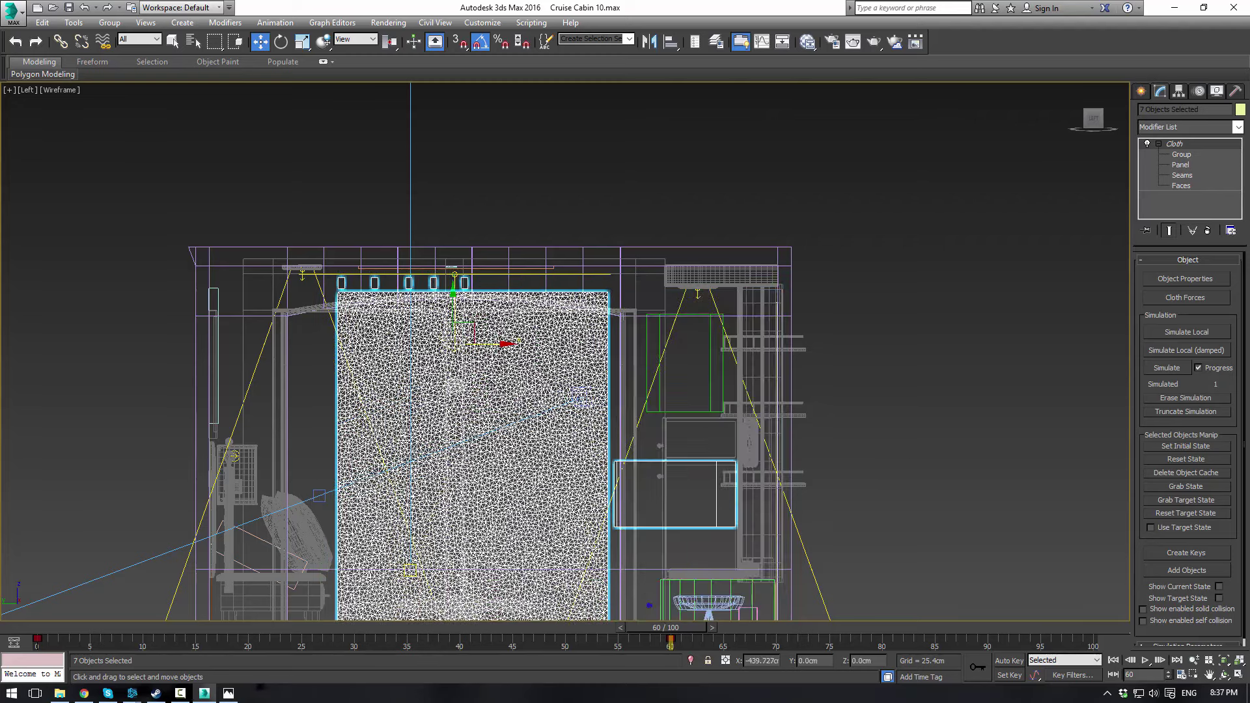
left_click_drag(488, 386, 1031, 558)
key("ctrl+z")
key("ctrl+z")
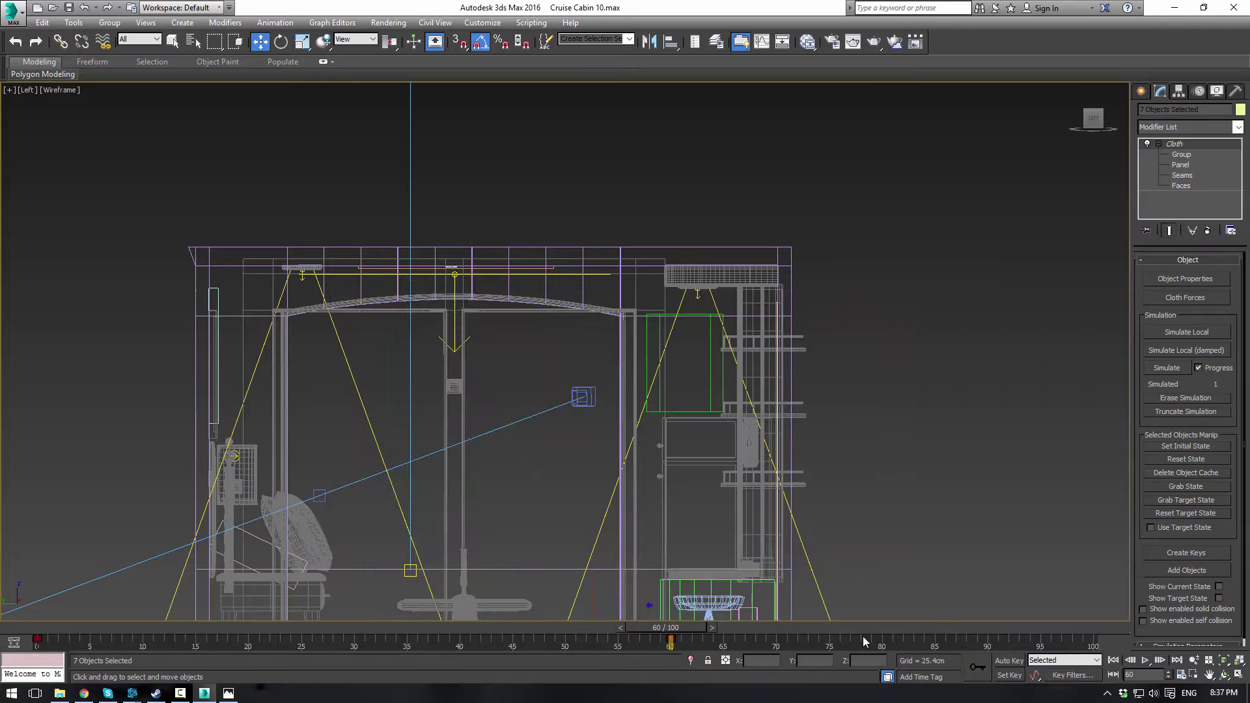
Isolate the selected curtain objects
scroll(874, 251, "down", 4)
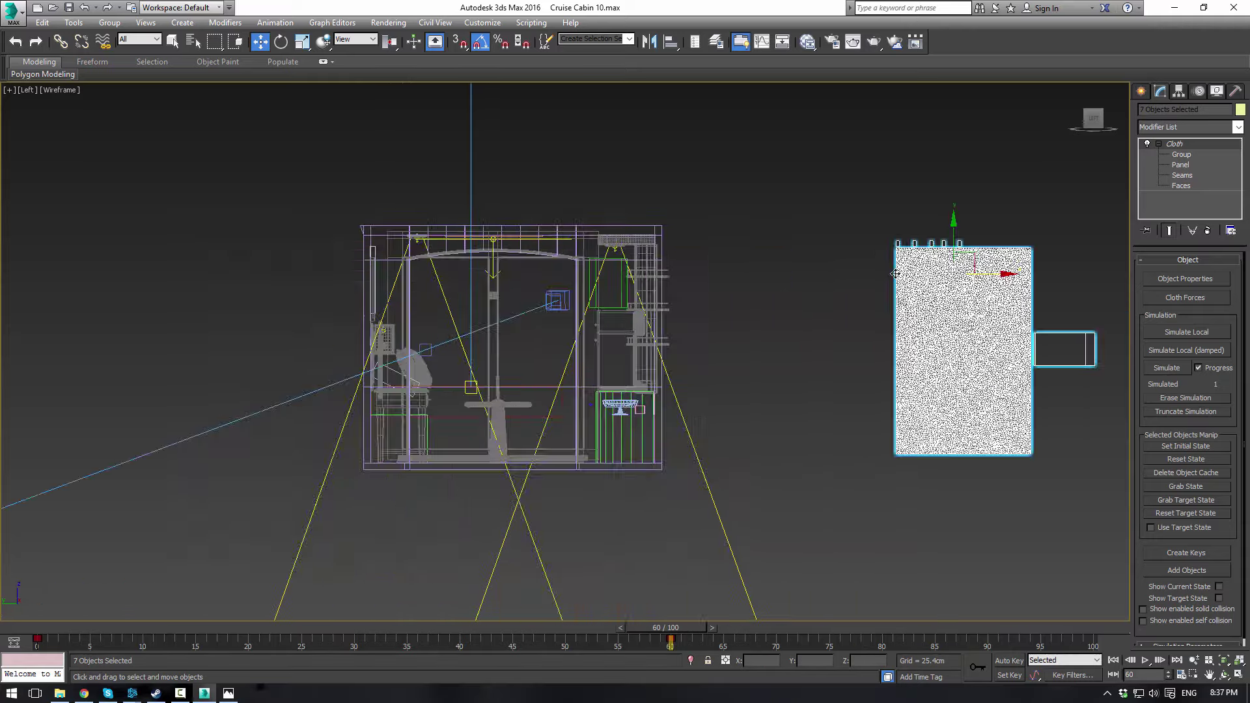
right_click(879, 203)
left_click(912, 95)
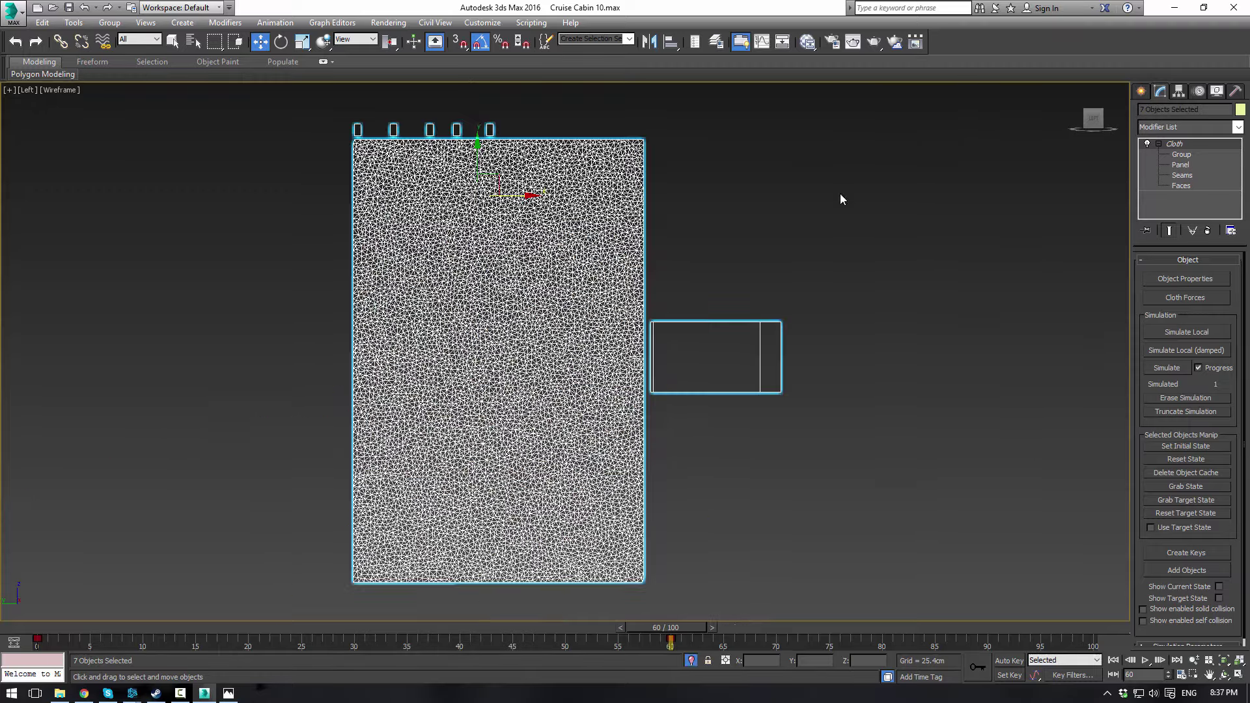
Reframe the curtain in a shaded perspective view and scrub the timeline to check the keyed boxes
left_click(831, 212)
key("p")
scroll(794, 257, "down", 3)
mouse_move(794, 257)
middle_mouse_down()
mouse_move(785, 334)
mouse_move(678, 332)
mouse_move(563, 357)
mouse_move(658, 273)
mouse_move(835, 220)
mouse_move(658, 217)
mouse_move(776, 182)
mouse_move(703, 266)
middle_mouse_up()
key("F3")
left_click_drag(685, 627, 686, 580)
With Auto Key, animate curtin pusher sliding along Y onto the curtain by frame 78
key("w")
left_click(410, 461)
middle_click_drag(413, 336, 455, 410)
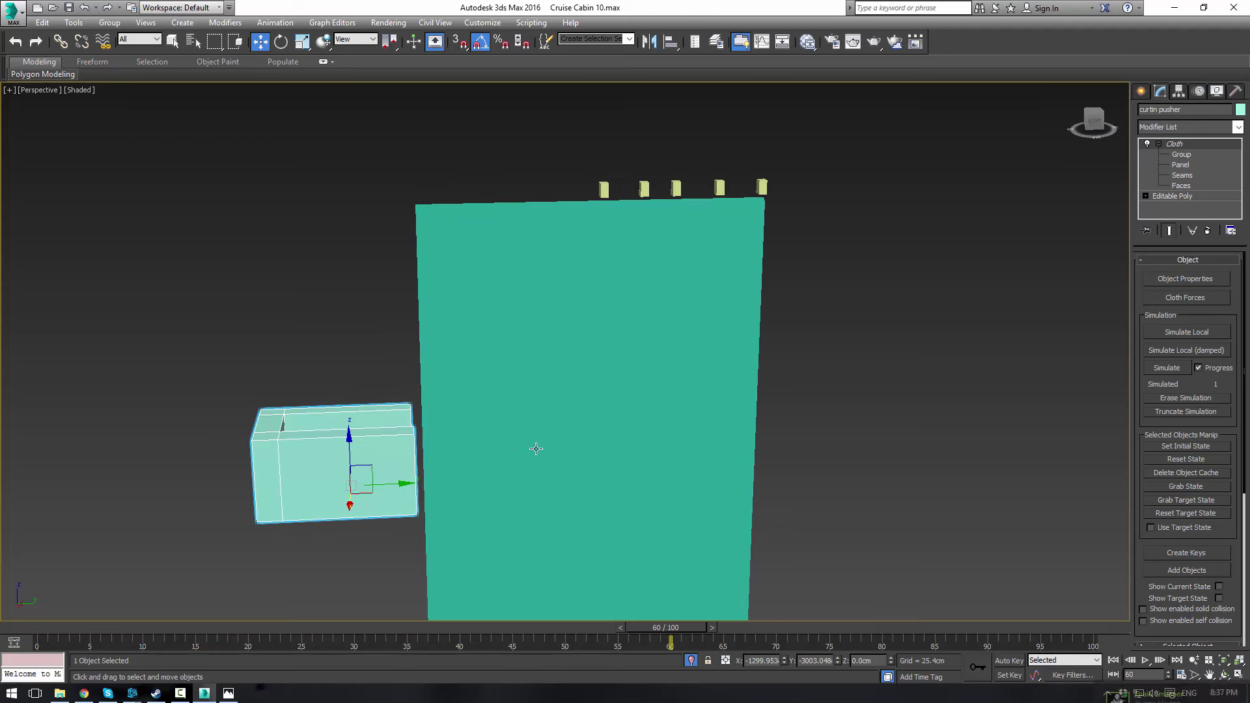
left_click(1009, 661)
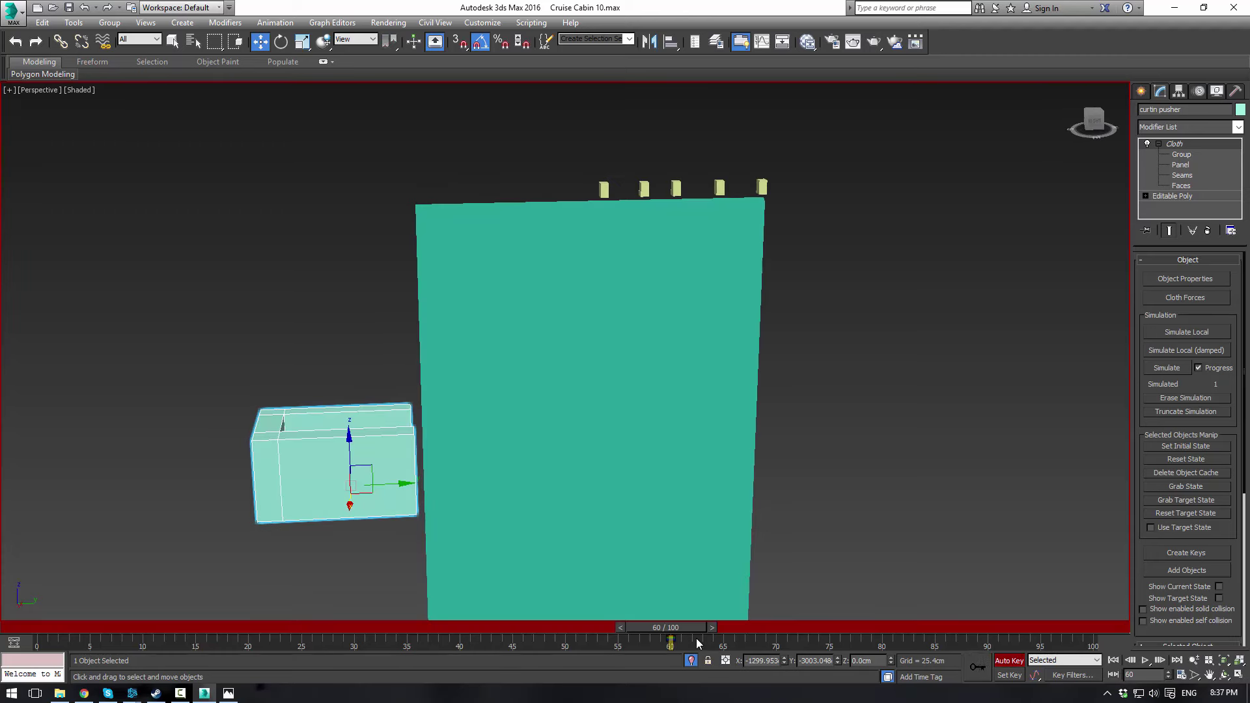
left_click_drag(678, 628, 873, 644)
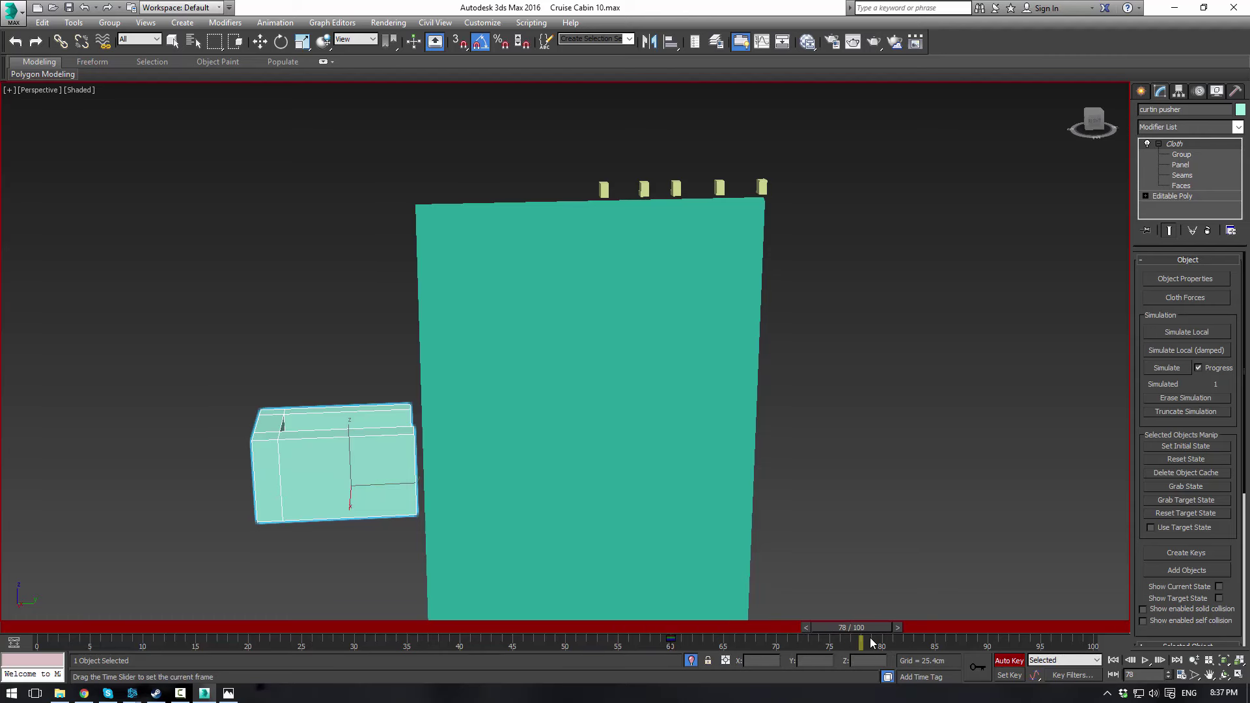
key("w")
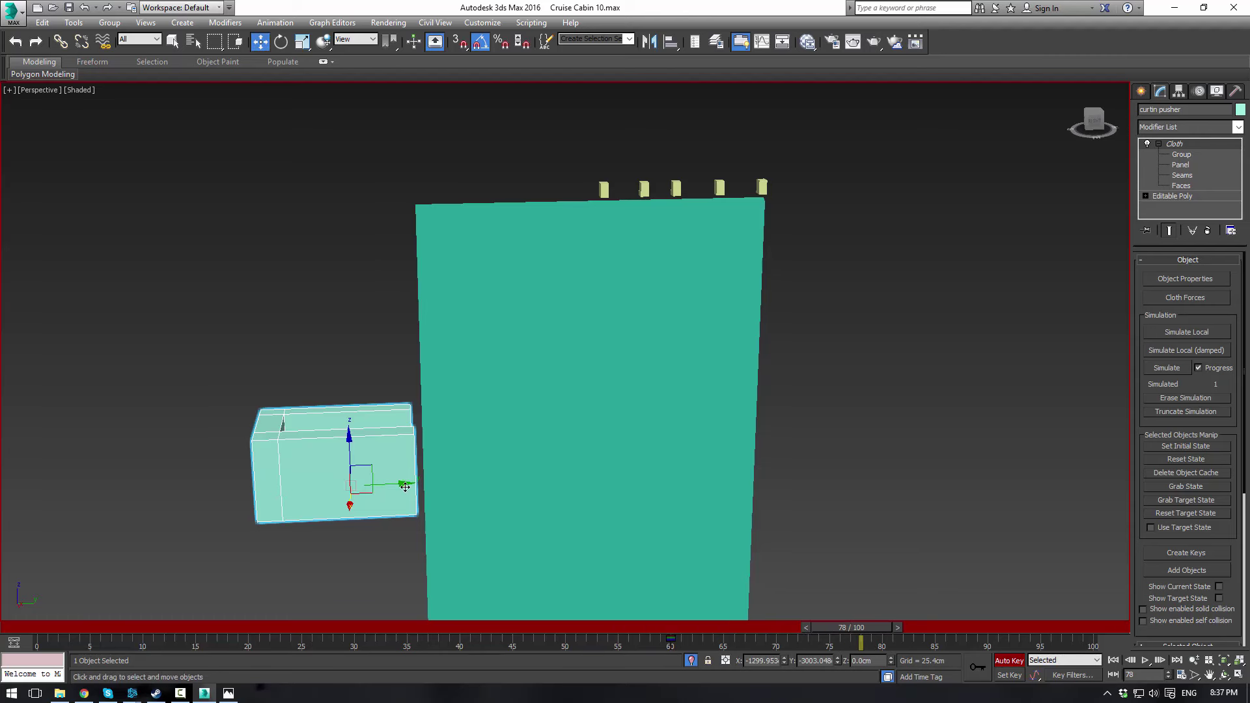
left_click_drag(398, 485, 743, 494)
left_click(1023, 661)
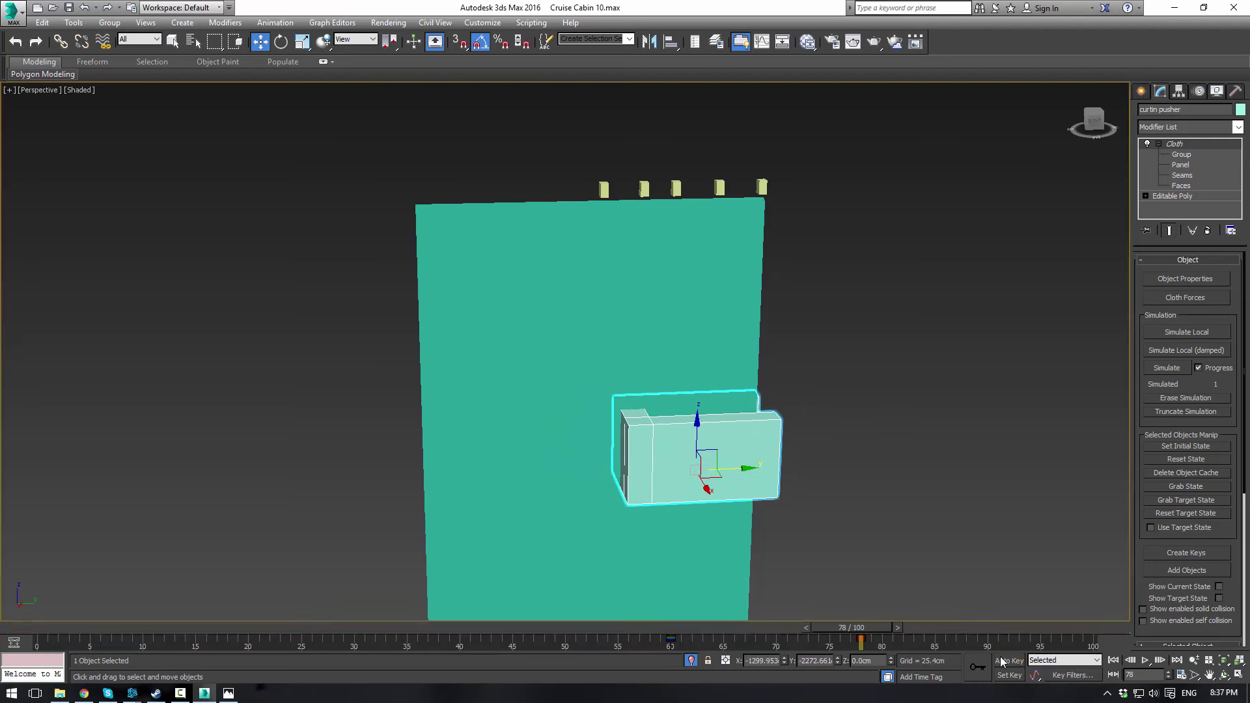
left_click_drag(873, 627, 46, 514)
key("w")
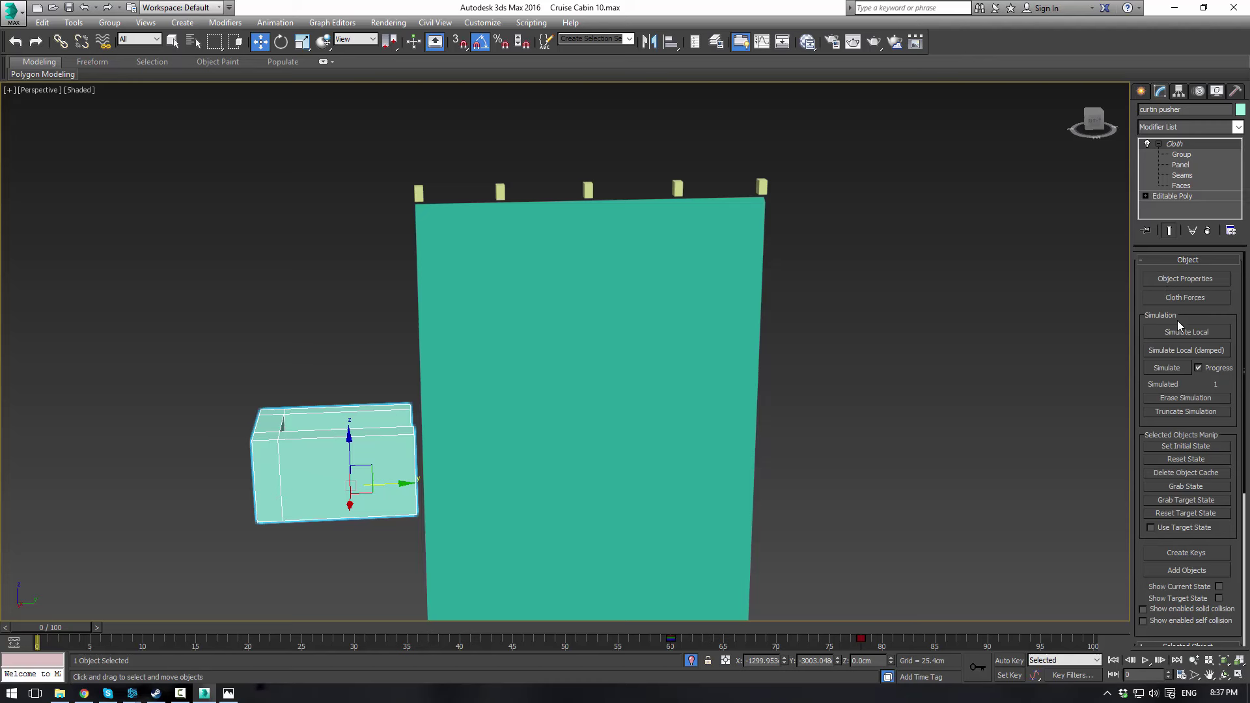
Simulate the curtain cloth, stopping around frame 96, then undo the pusher's last move
left_click(1175, 365)
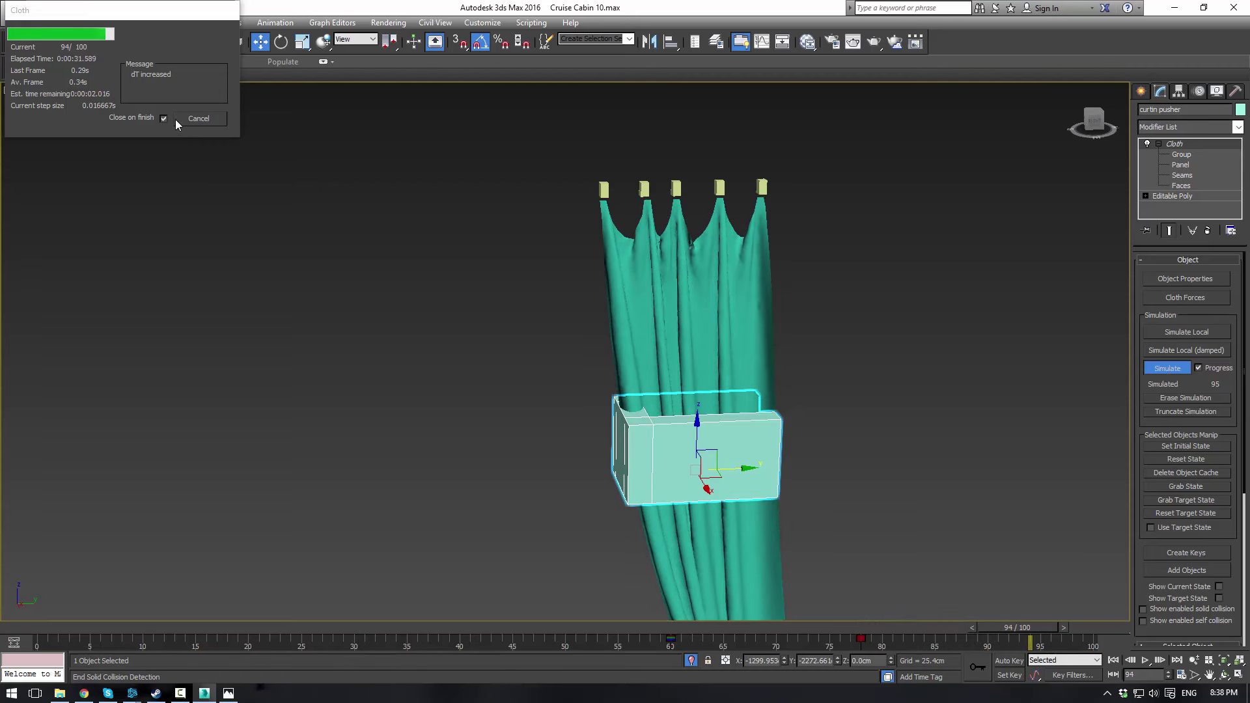
left_click(203, 119)
middle_click_drag(824, 408, 790, 304)
scroll(818, 366, "down", 3)
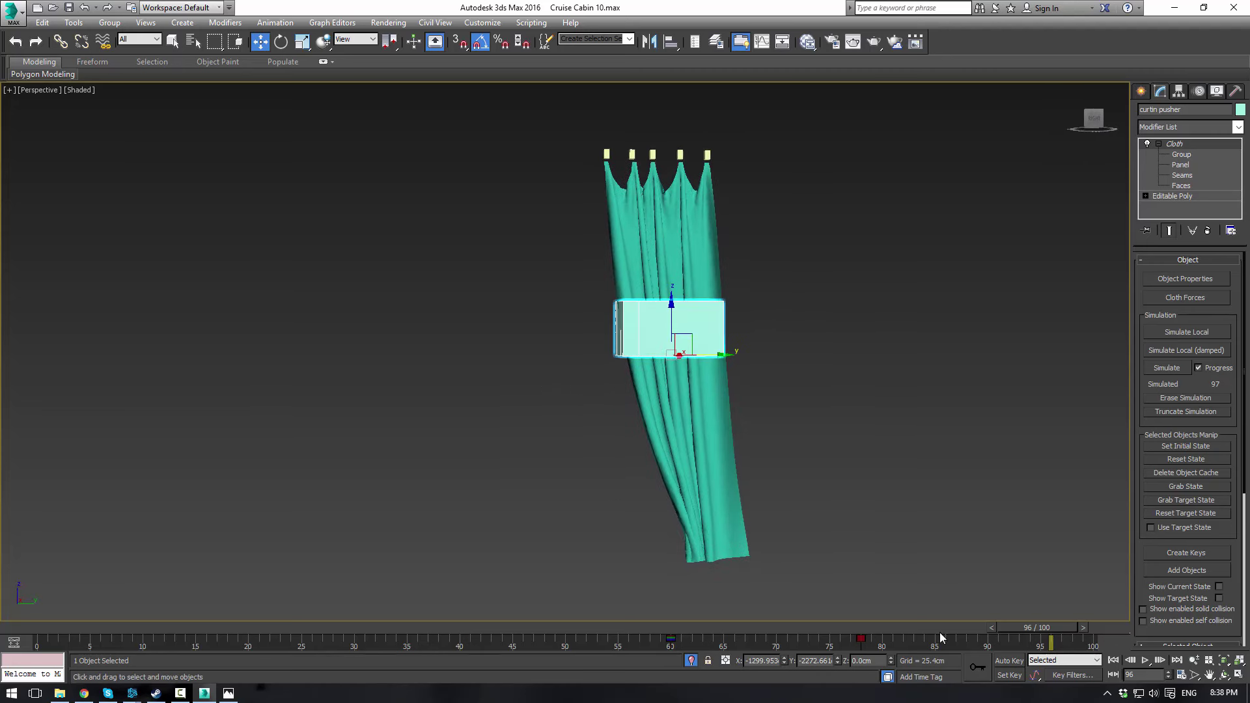
key("ctrl+z")
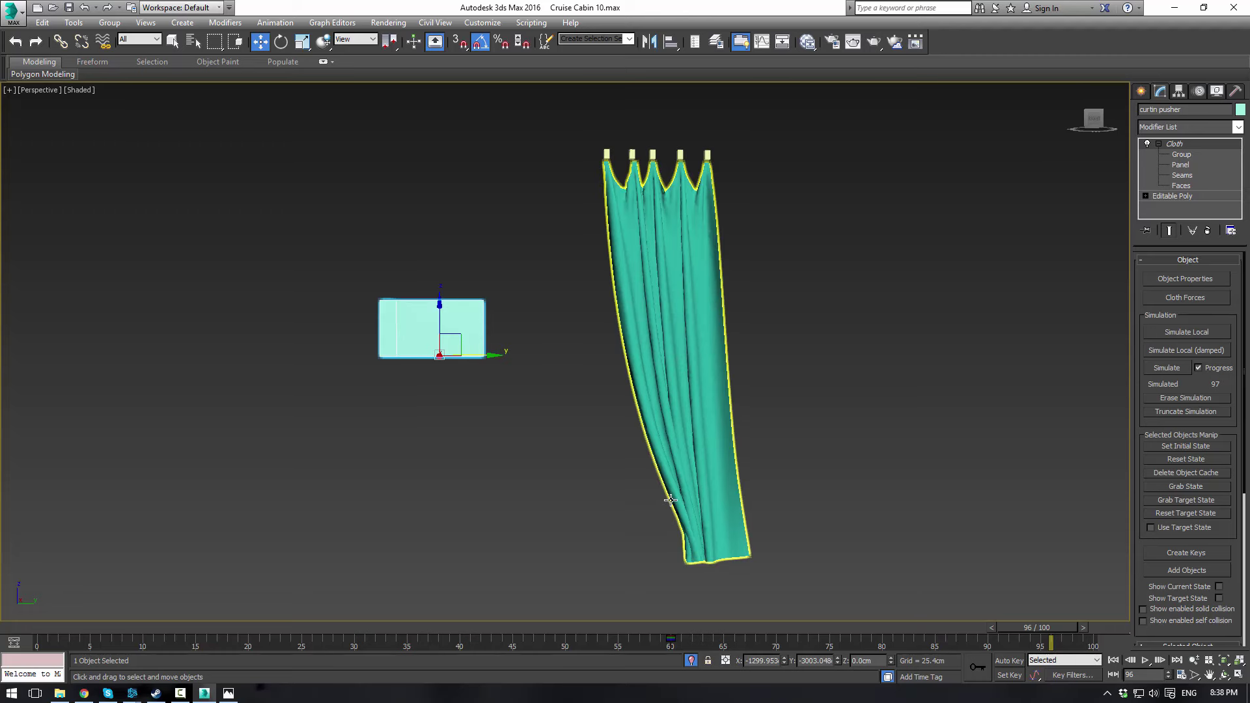
Redo the pusher move, erase the cloth simulation and return to frame 0
left_click(107, 8)
left_click(1170, 399)
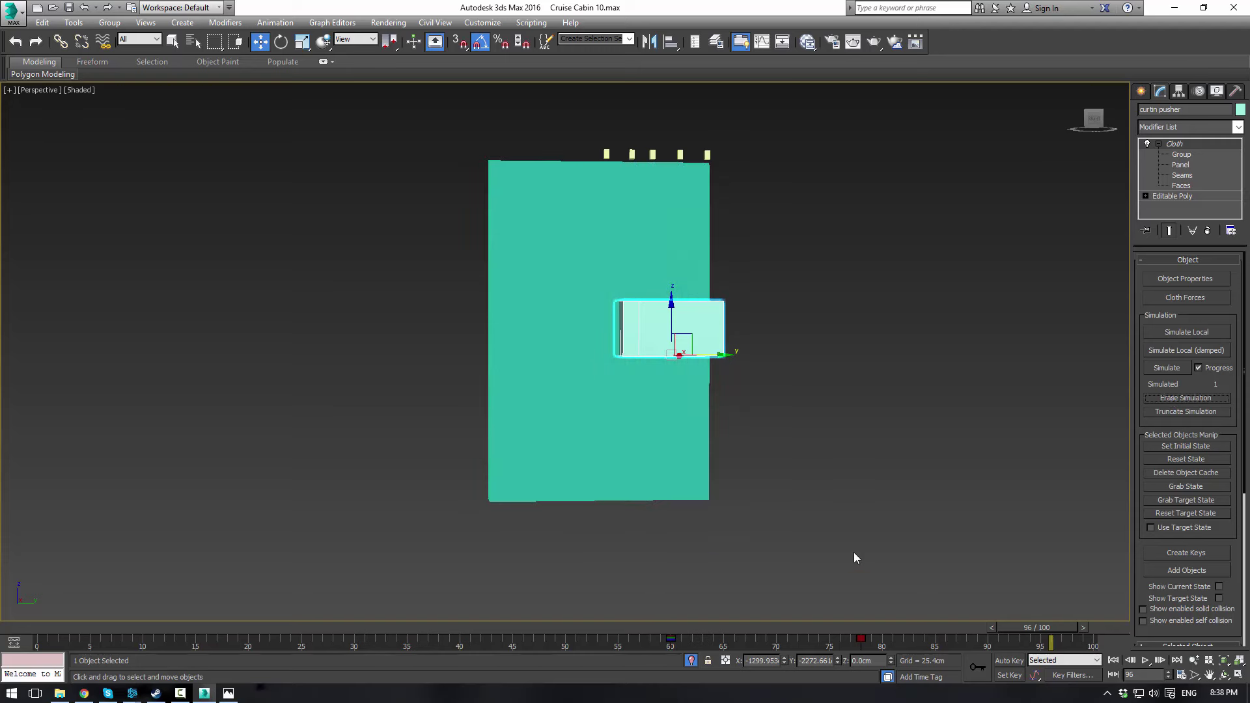
left_click_drag(1006, 627, 6, 479)
middle_click_drag(454, 254, 441, 325)
scroll(441, 325, "up", 3)
Apply the Generic Heavy cloth preset to Rectangle001 in Object Properties
left_click(1186, 279)
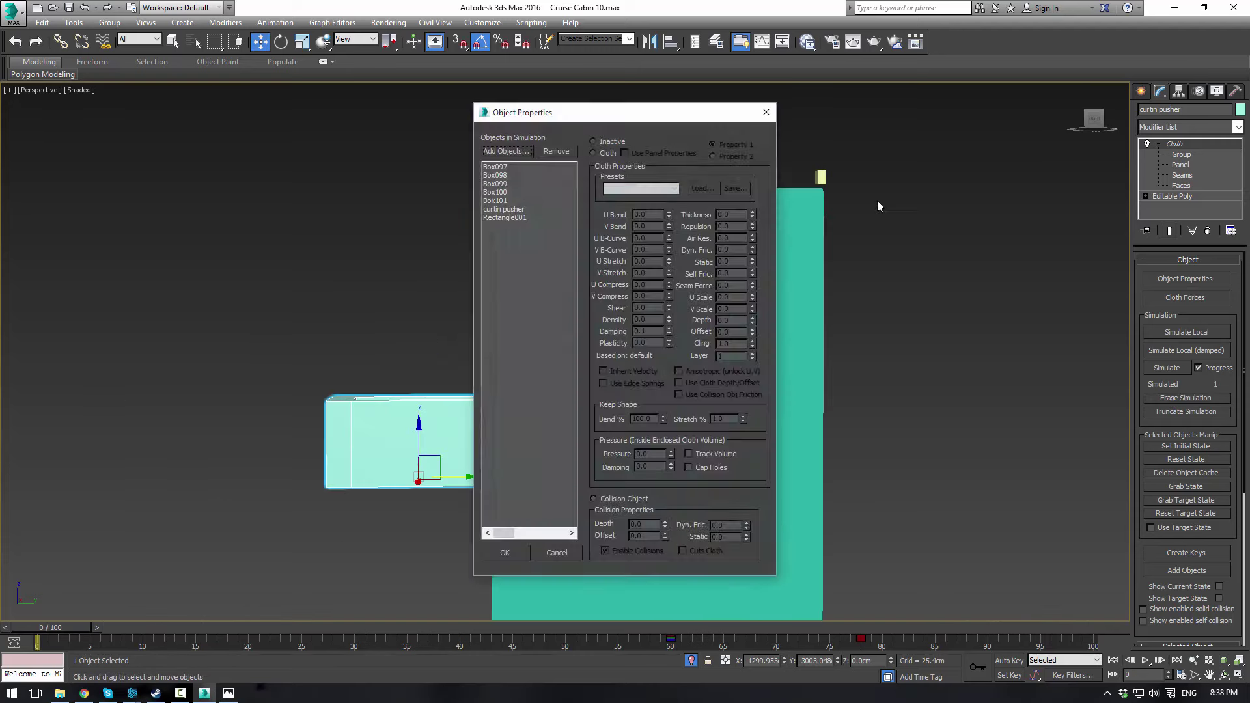
left_click(506, 209)
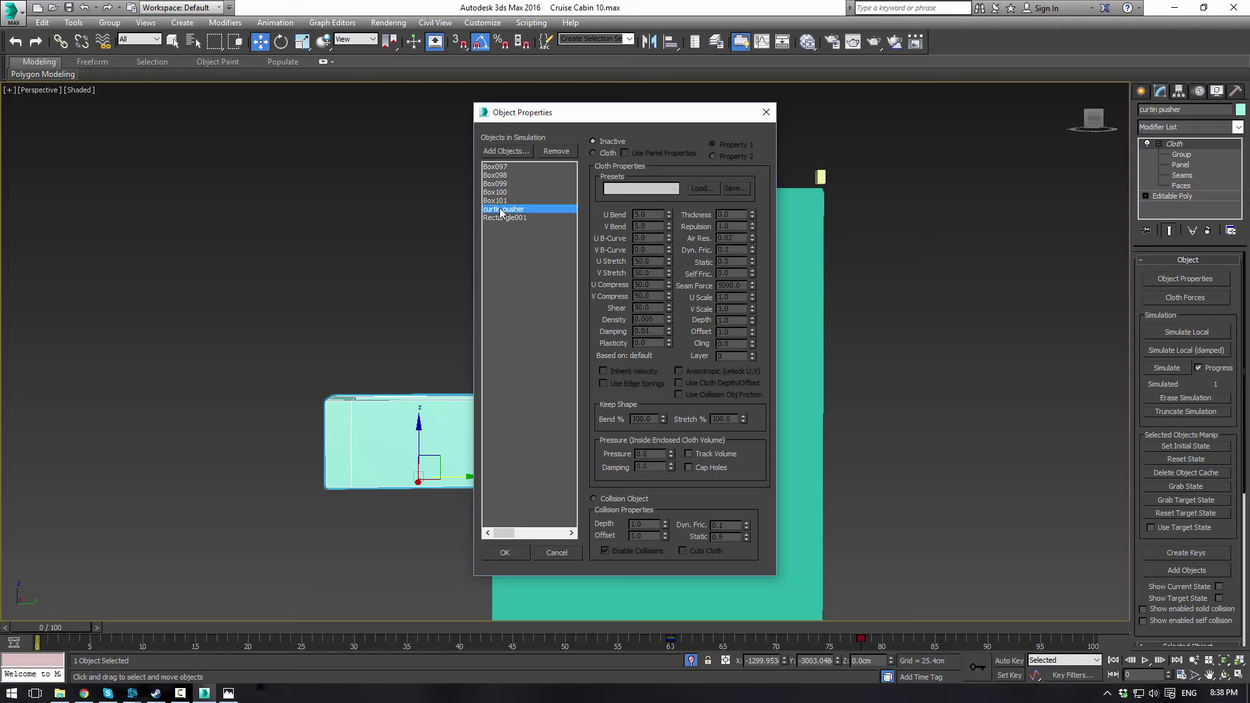
left_click(500, 218)
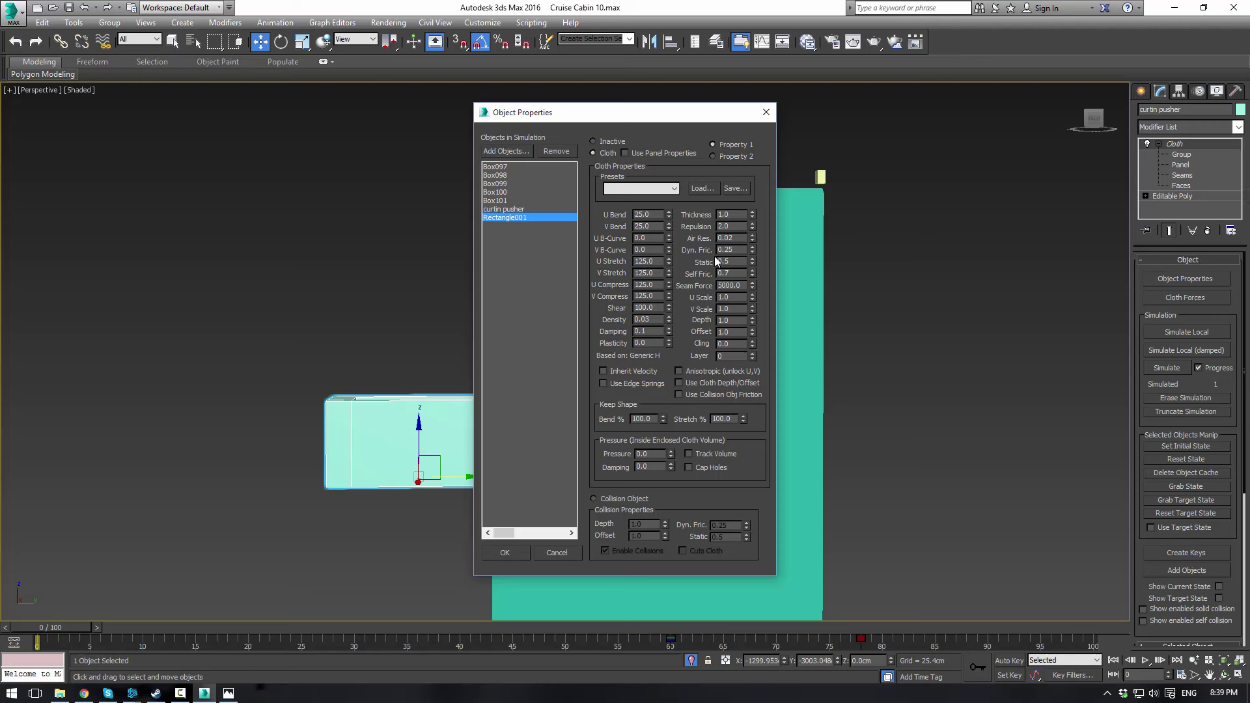
left_click(665, 190)
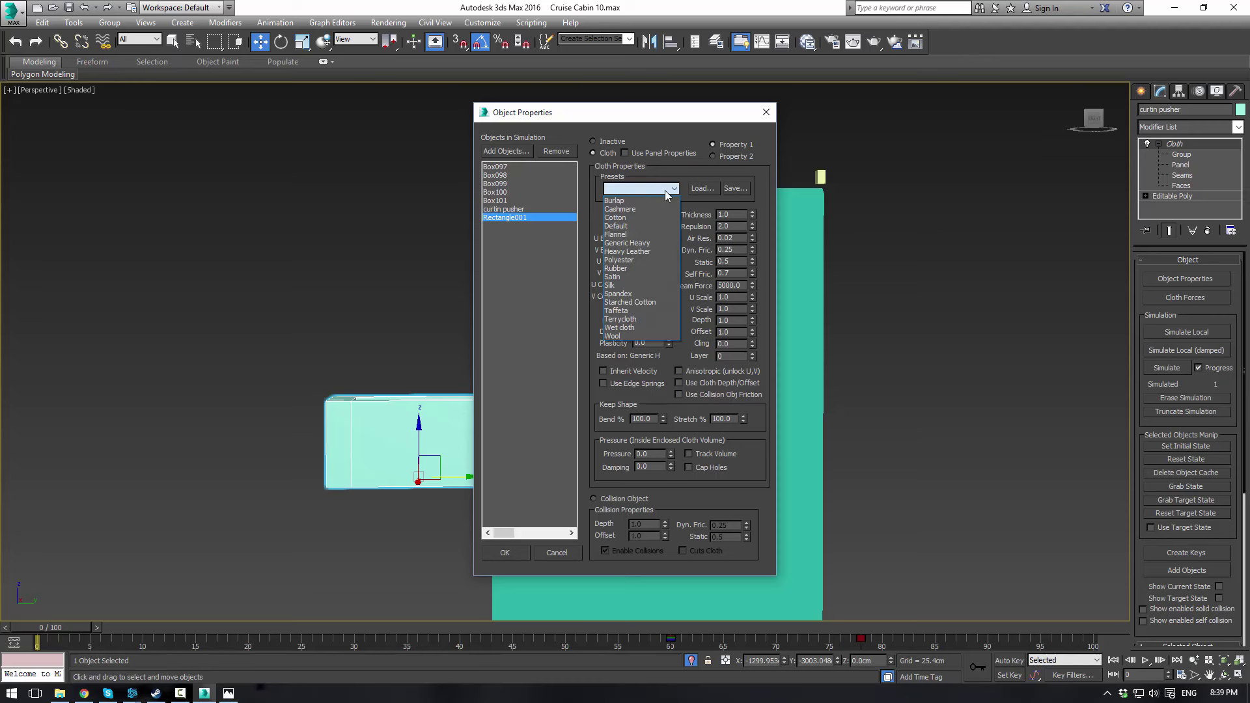
left_click(654, 243)
left_click(510, 553)
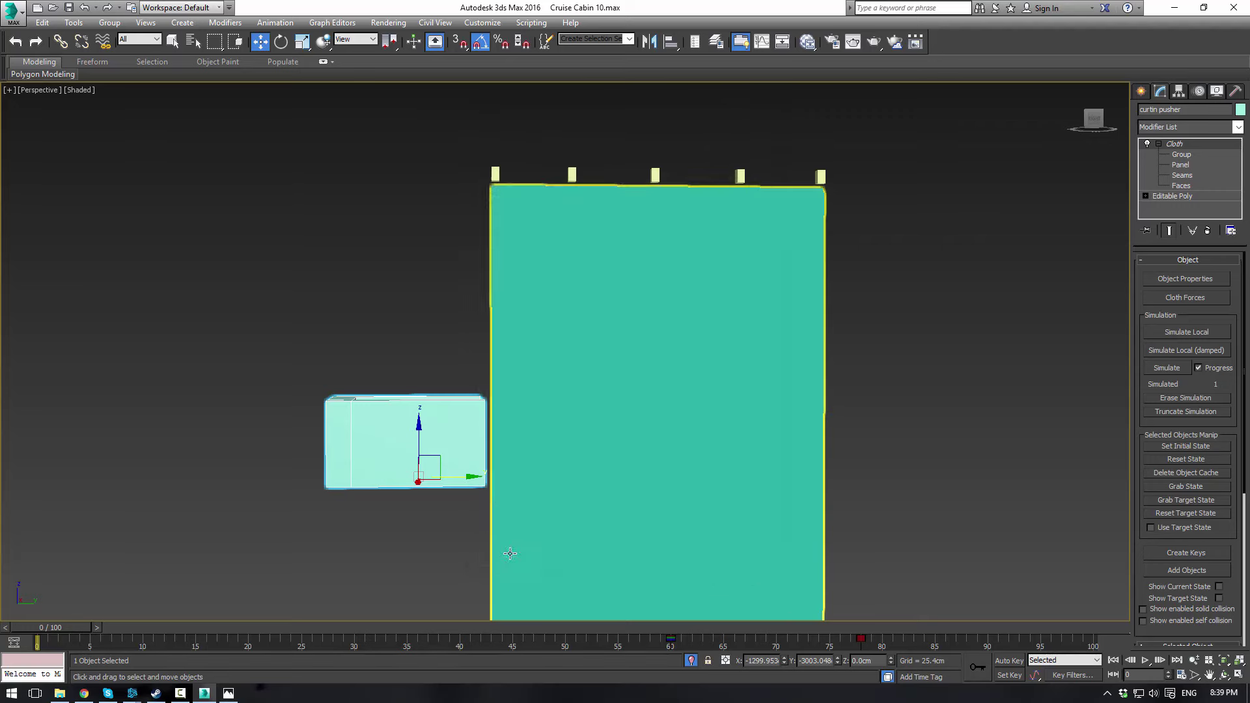
Reselect Rectangle001 and reapply Generic Heavy, cancelling an attempted preset save
left_click(948, 345)
left_click(822, 257)
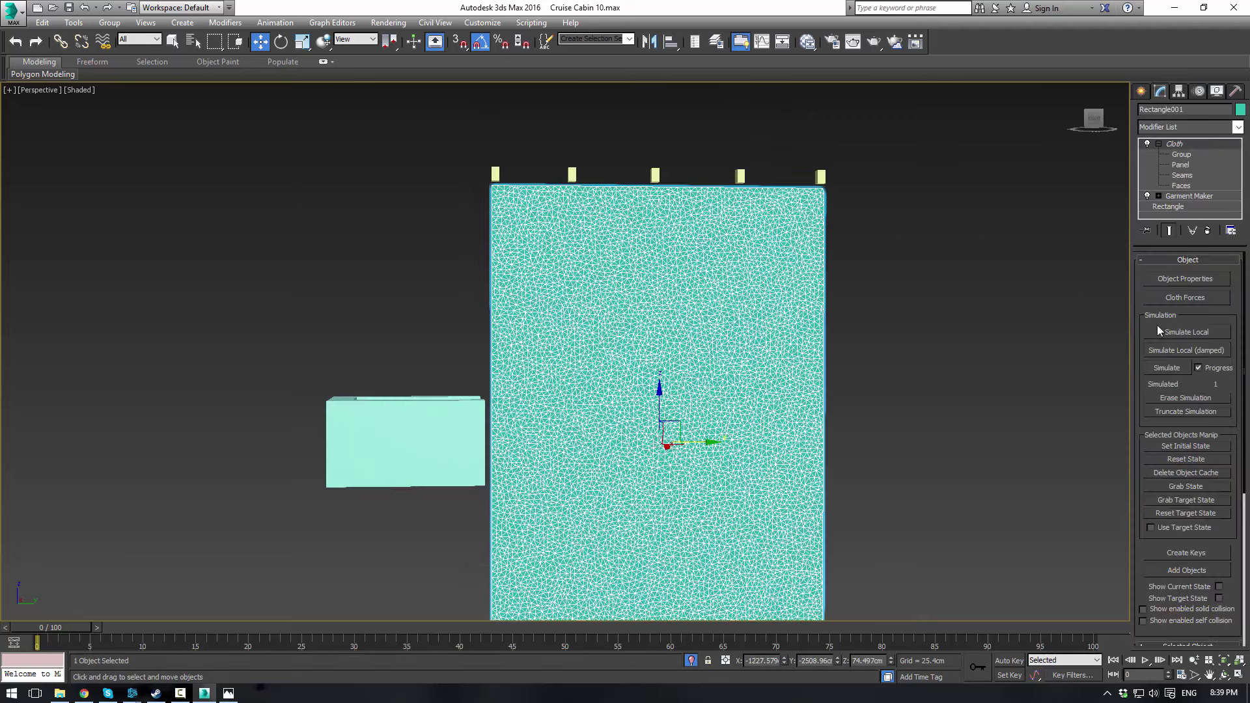
left_click(1179, 277)
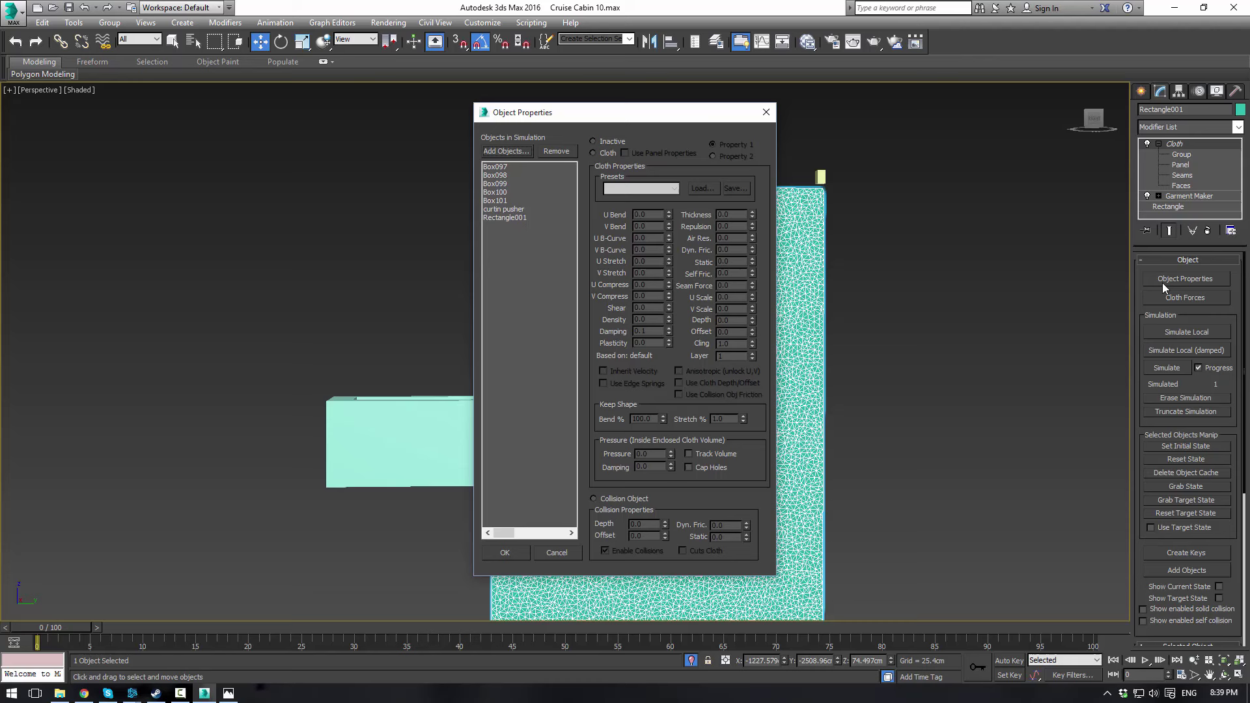
left_click(498, 219)
left_click(640, 188)
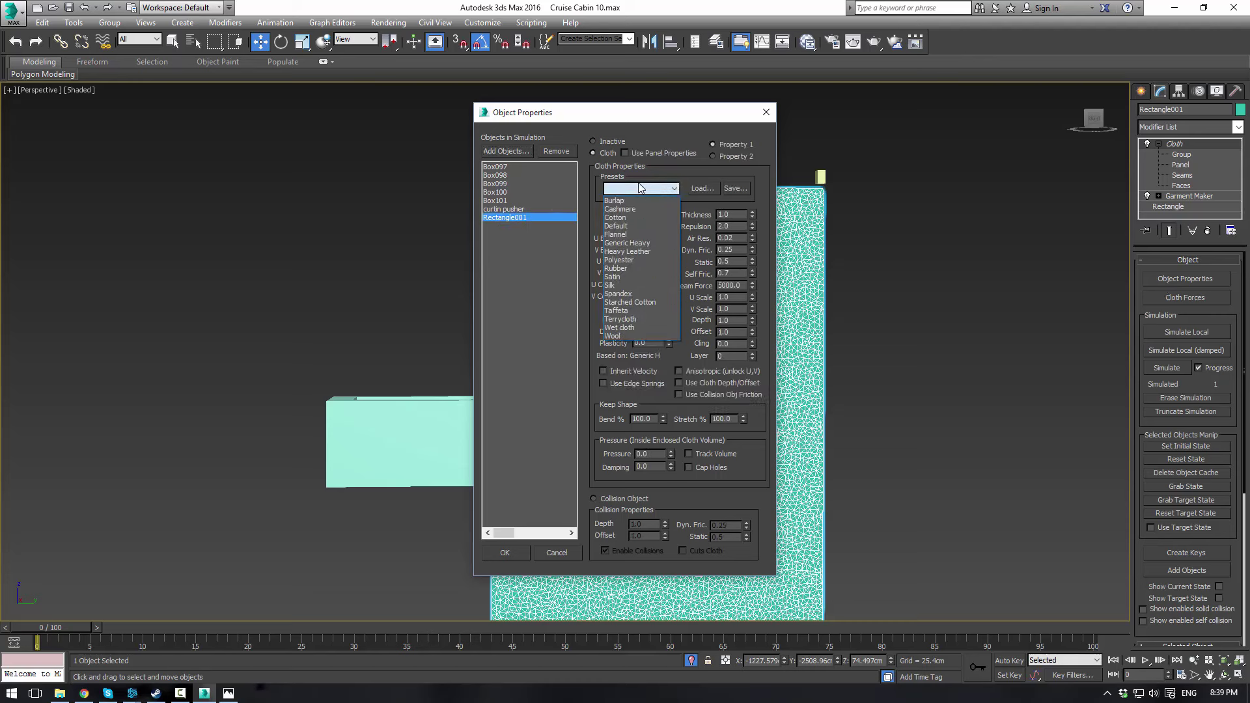
left_click(641, 243)
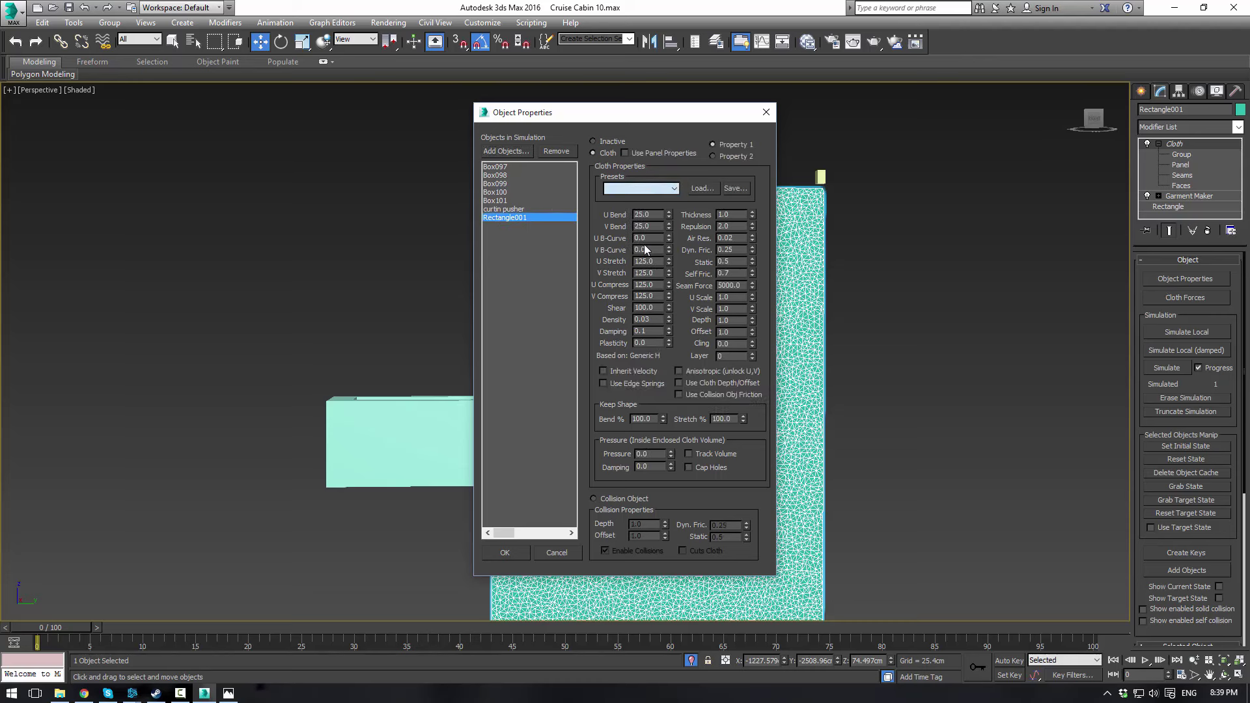
left_click(734, 189)
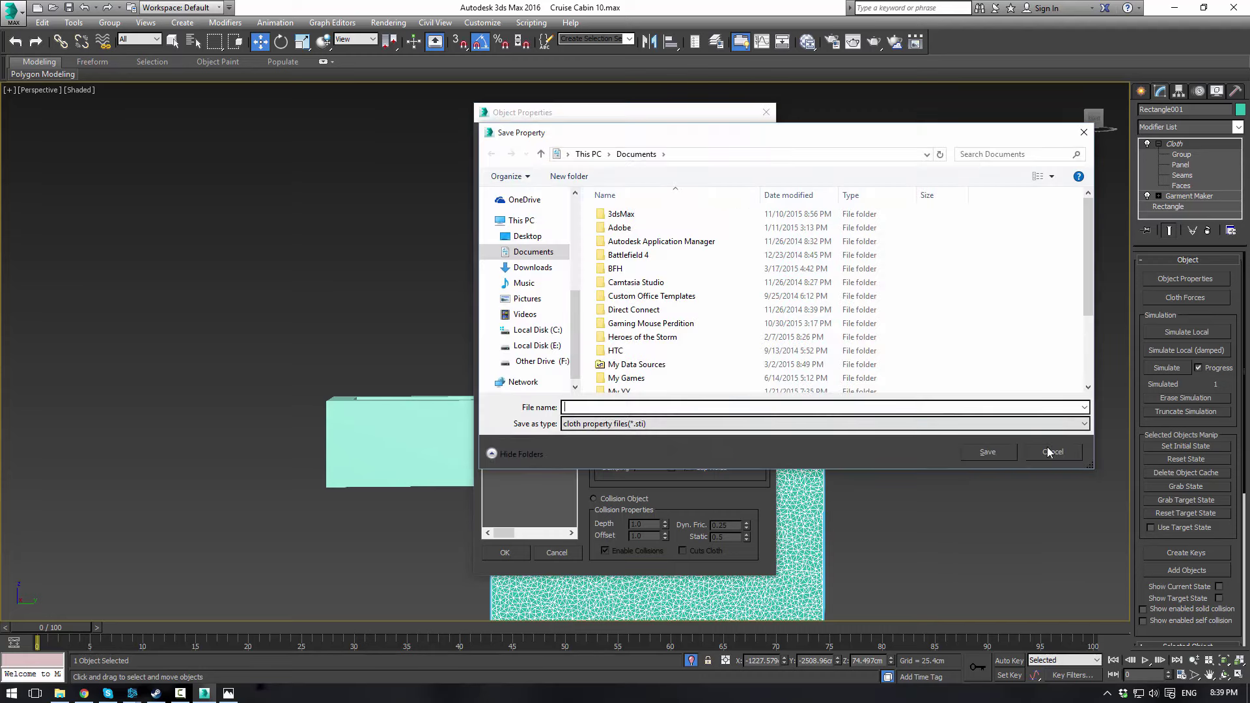
left_click(1045, 450)
left_click(640, 188)
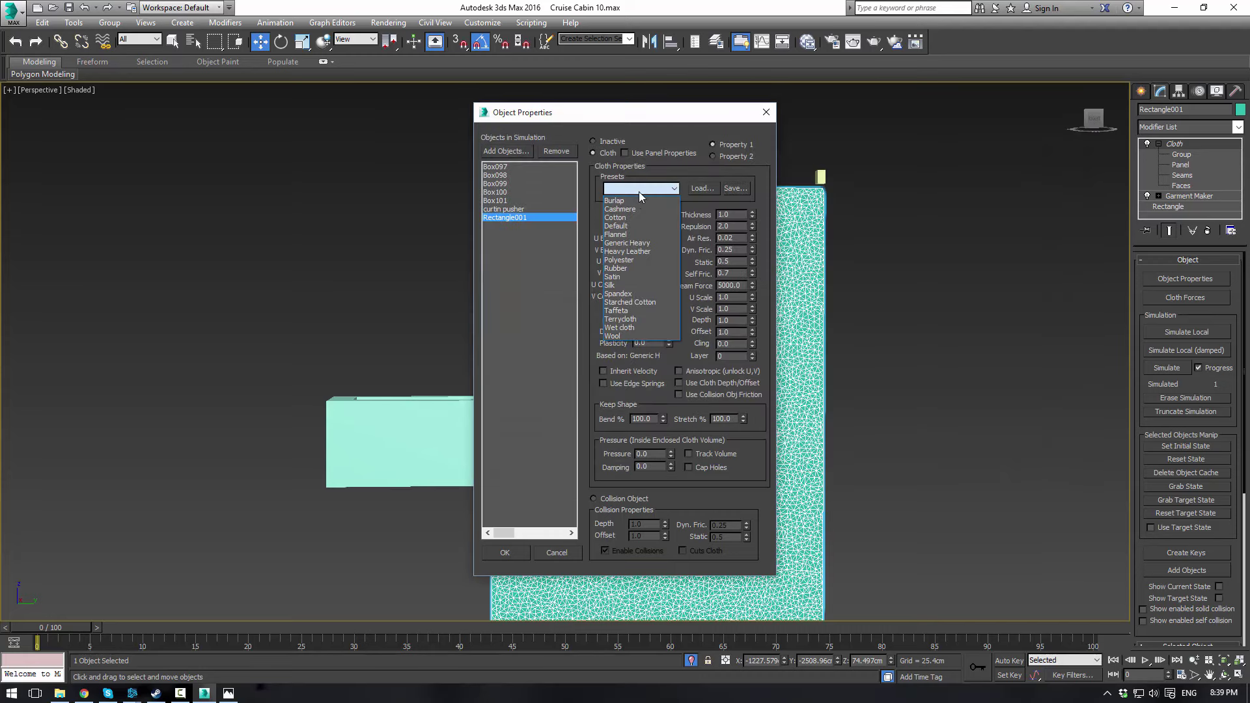
left_click(624, 246)
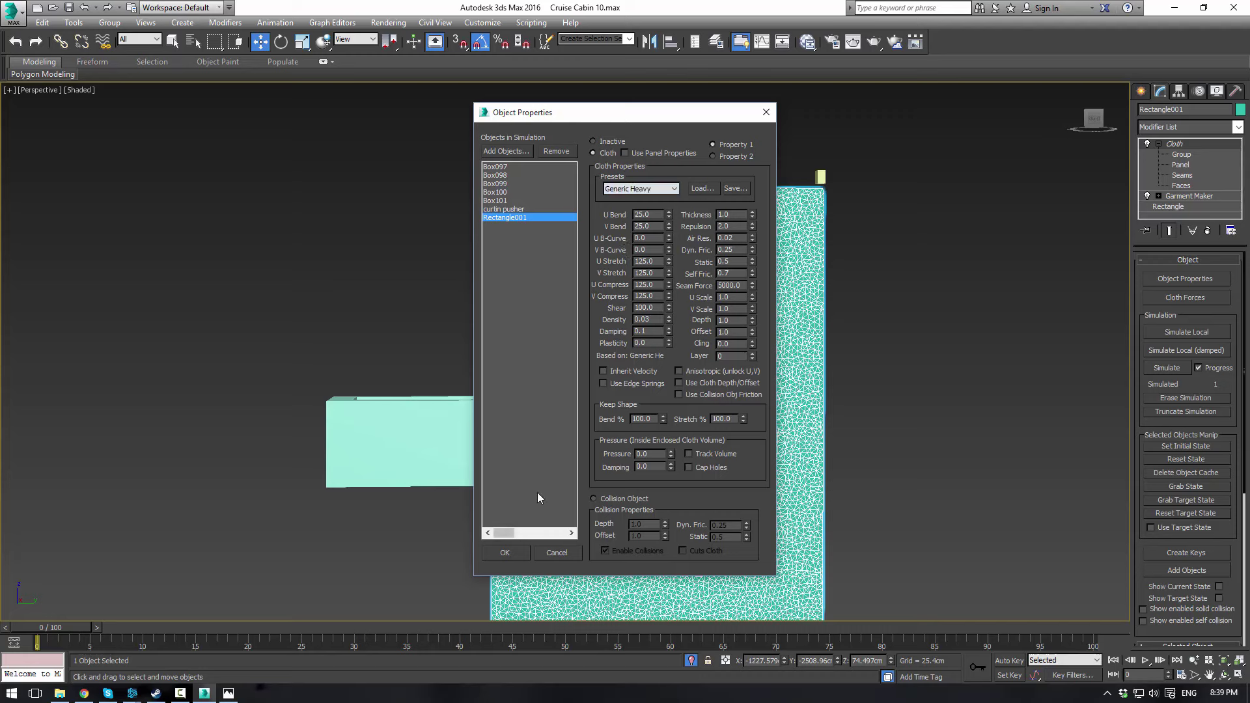
left_click(505, 553)
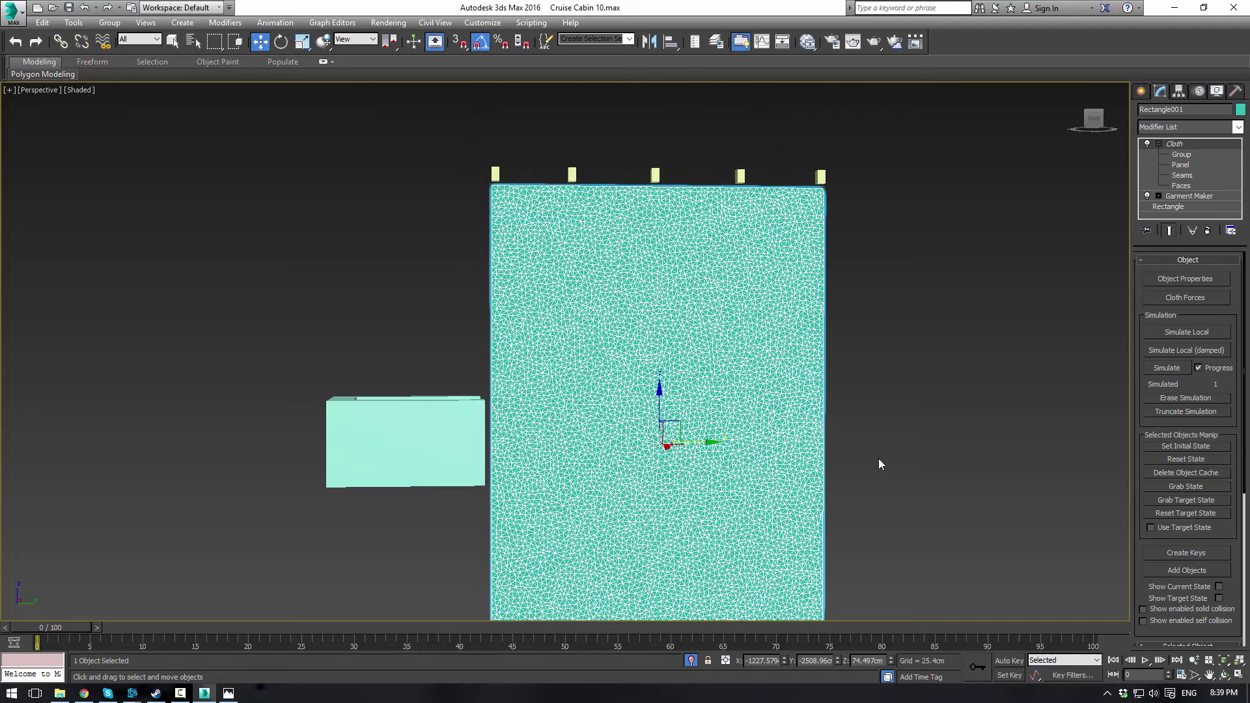
Switch Rectangle001's cloth preset to Cotton and confirm the change
left_click(1173, 281)
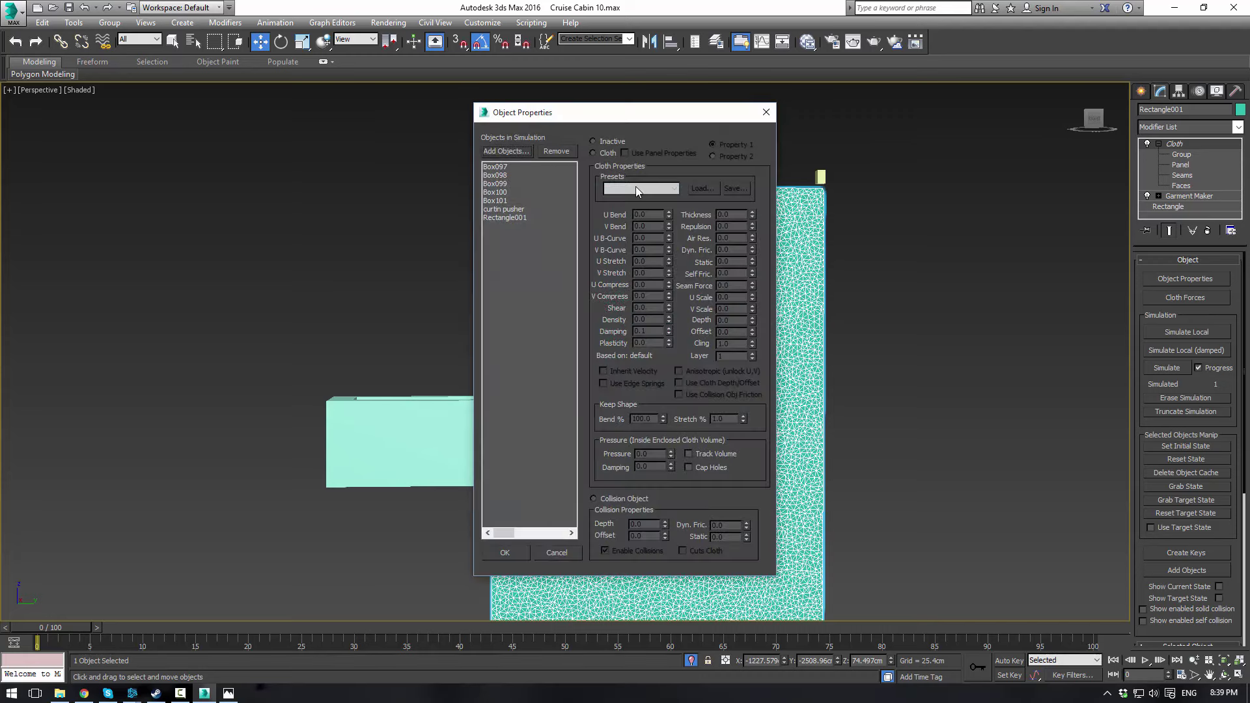
left_click(505, 219)
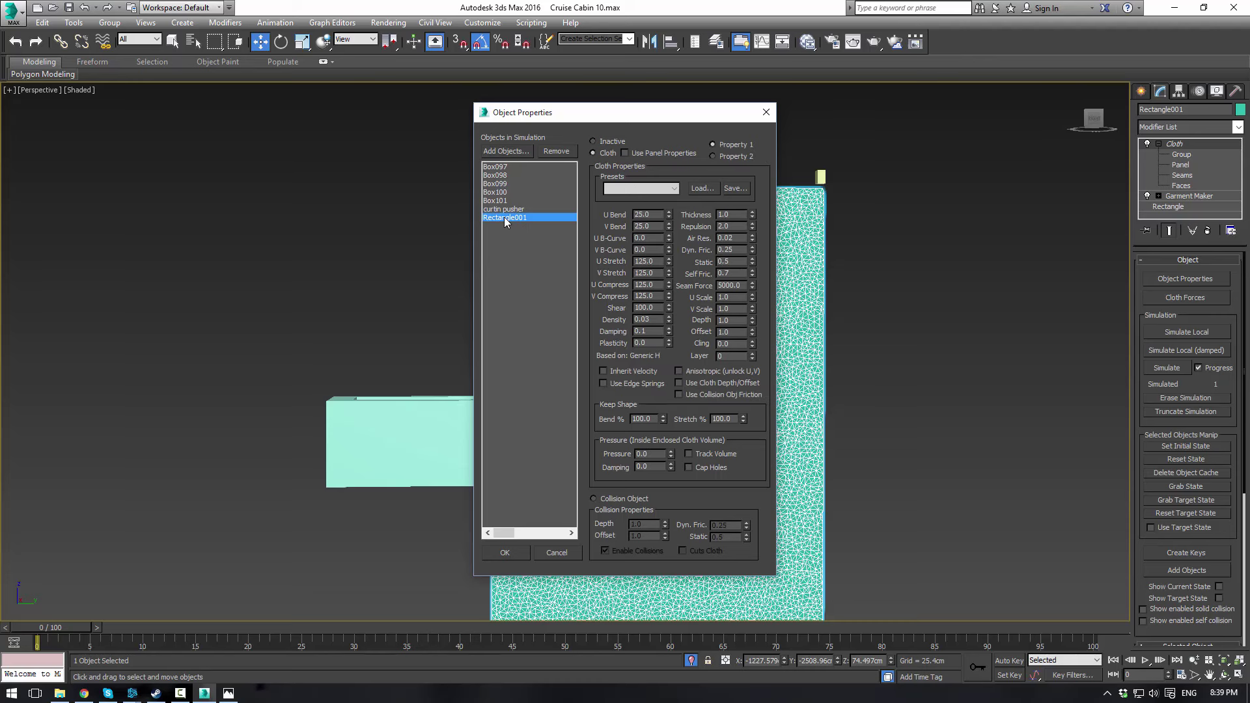
left_click(643, 189)
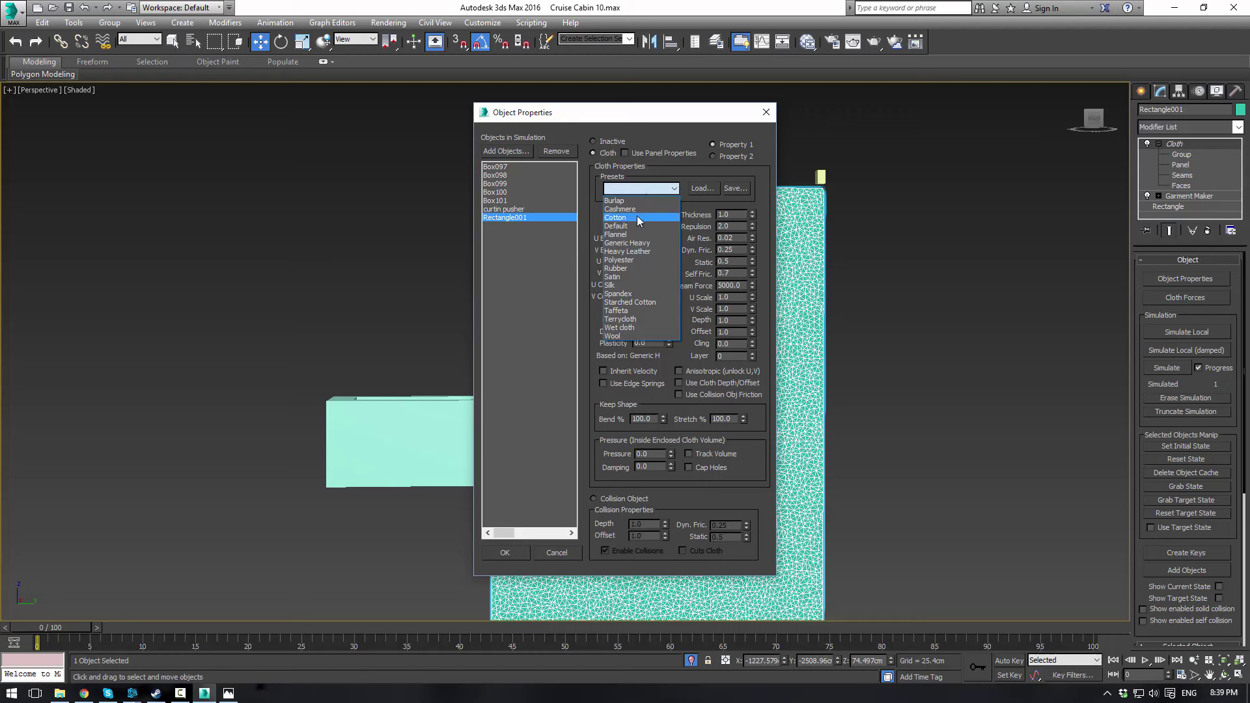
left_click(638, 219)
left_click(503, 553)
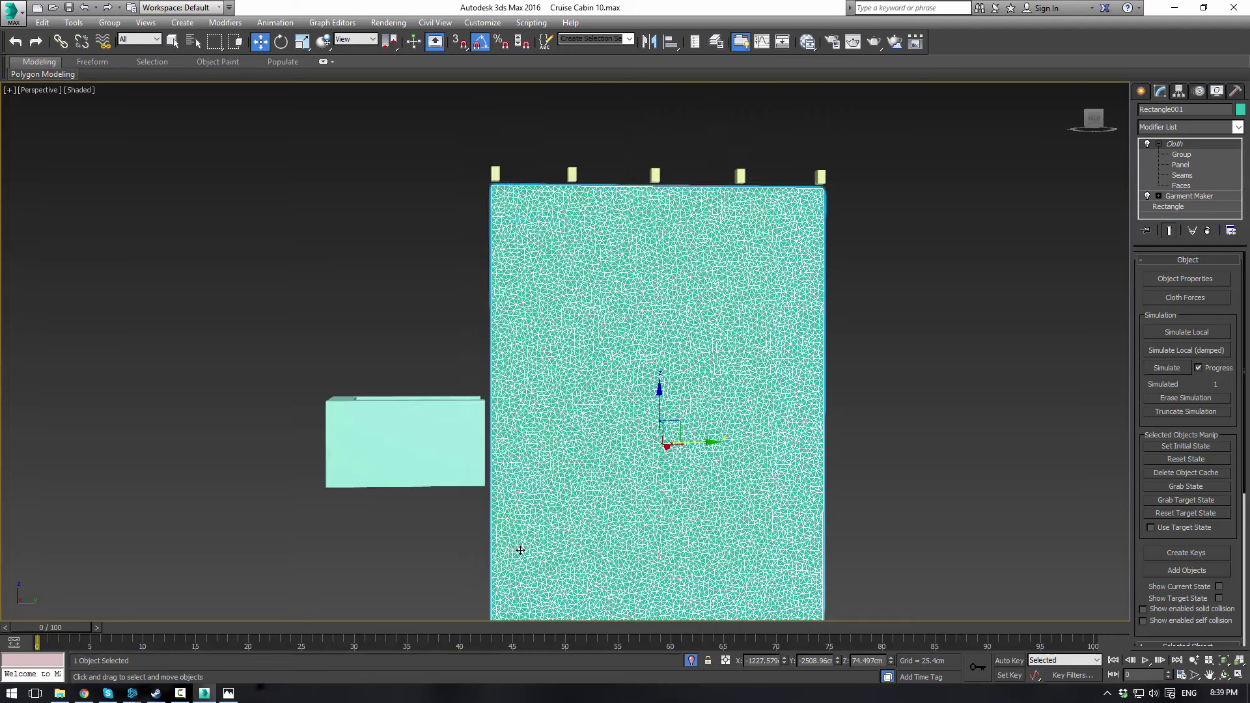
left_click(481, 423)
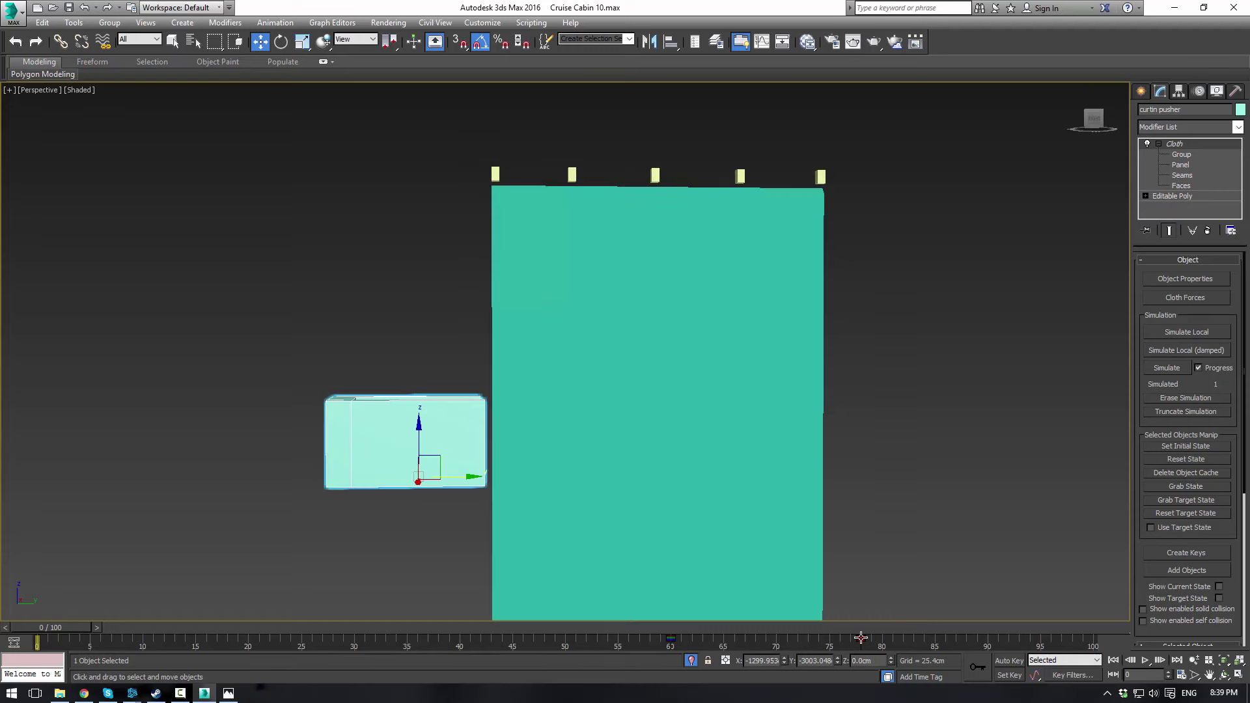
Shift the pusher's key to frame 82 and key the box sliding right across the curtain near frame 97
left_click_drag(861, 637, 914, 637)
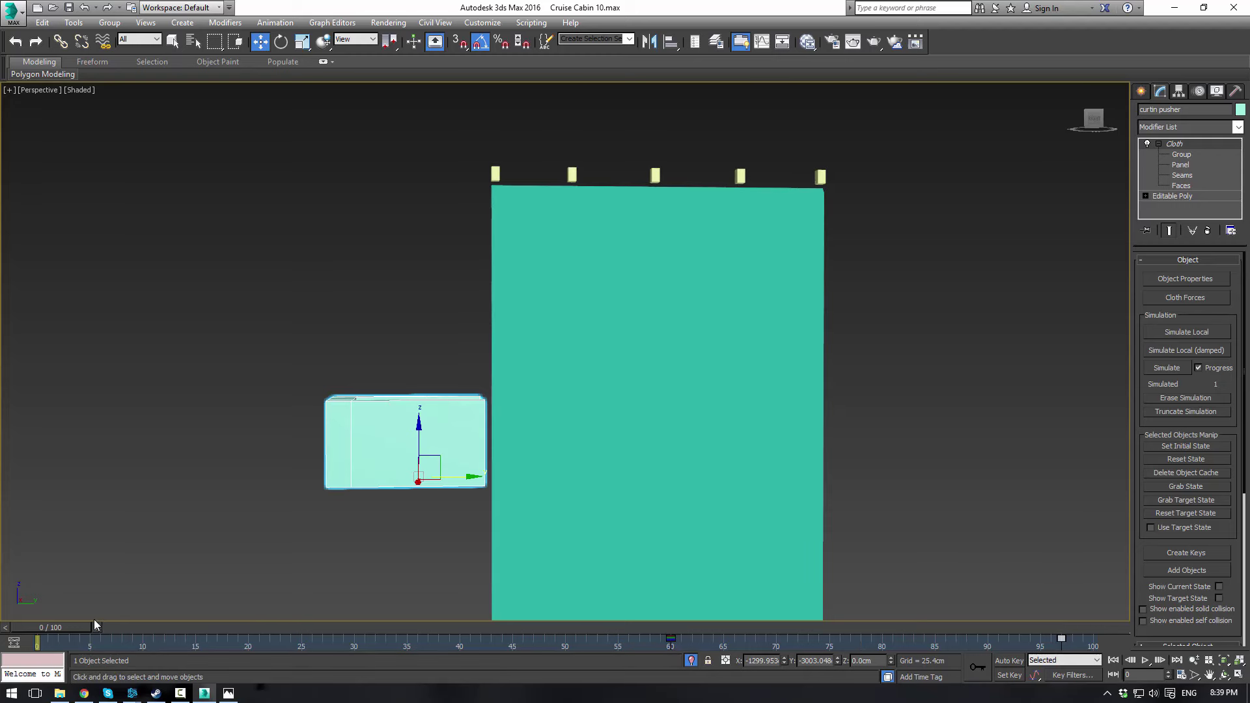
left_click_drag(87, 629, 1073, 655)
key("w")
left_click(1009, 660)
middle_click_drag(849, 337, 812, 440, "alt")
left_click_drag(814, 433, 845, 428)
middle_click_drag(845, 429, 850, 363, "alt")
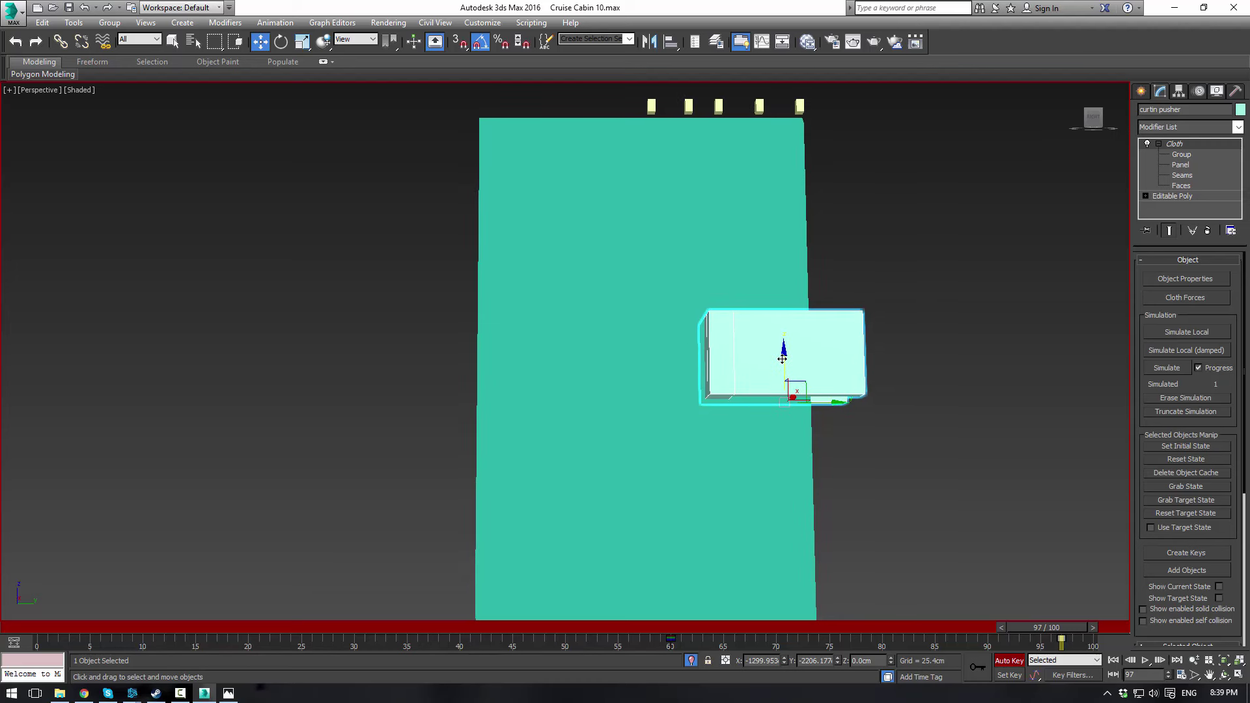
left_click(1003, 661)
At frame 0, adjust the pusher box's height to about Z -171 cm, previewing the animation
key("Home")
left_click_drag(407, 352, 399, 473)
left_click_drag(51, 627, 939, 671)
scroll(628, 439, "down", 5)
middle_click_drag(627, 437, 615, 473, "alt")
left_click_drag(671, 437, 671, 424)
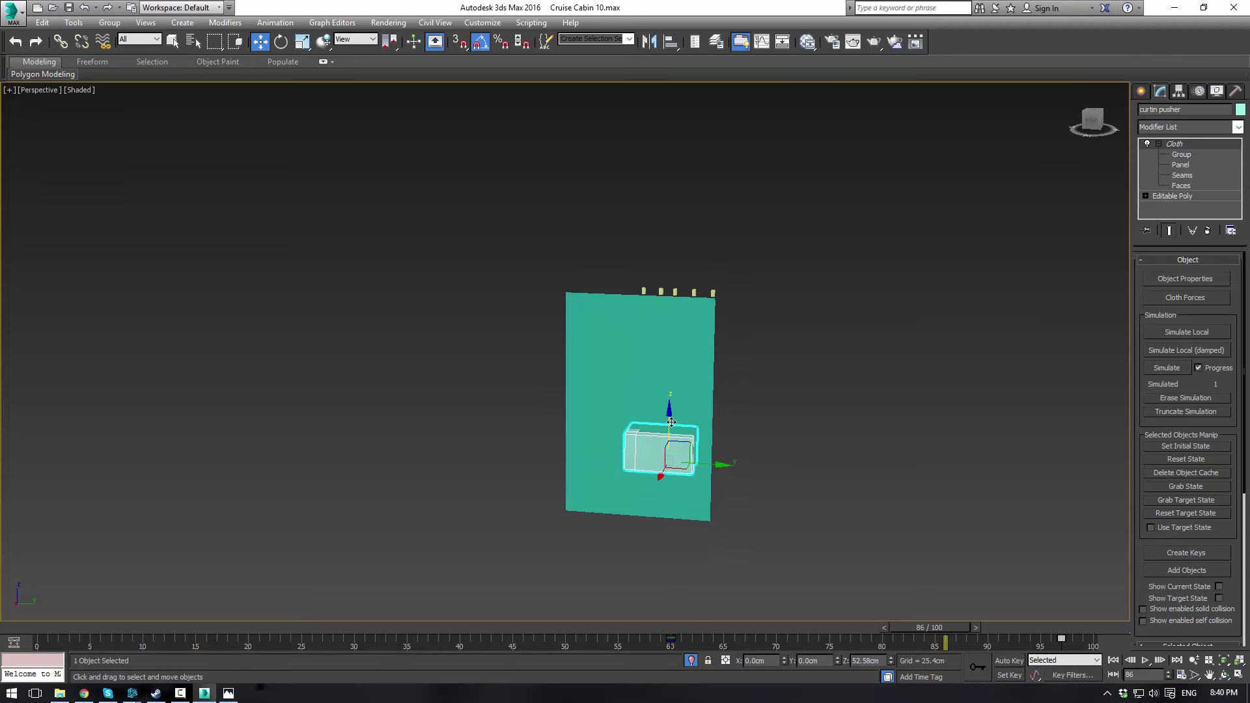
left_click_drag(923, 626, 46, 627)
scroll(710, 394, "up", 8)
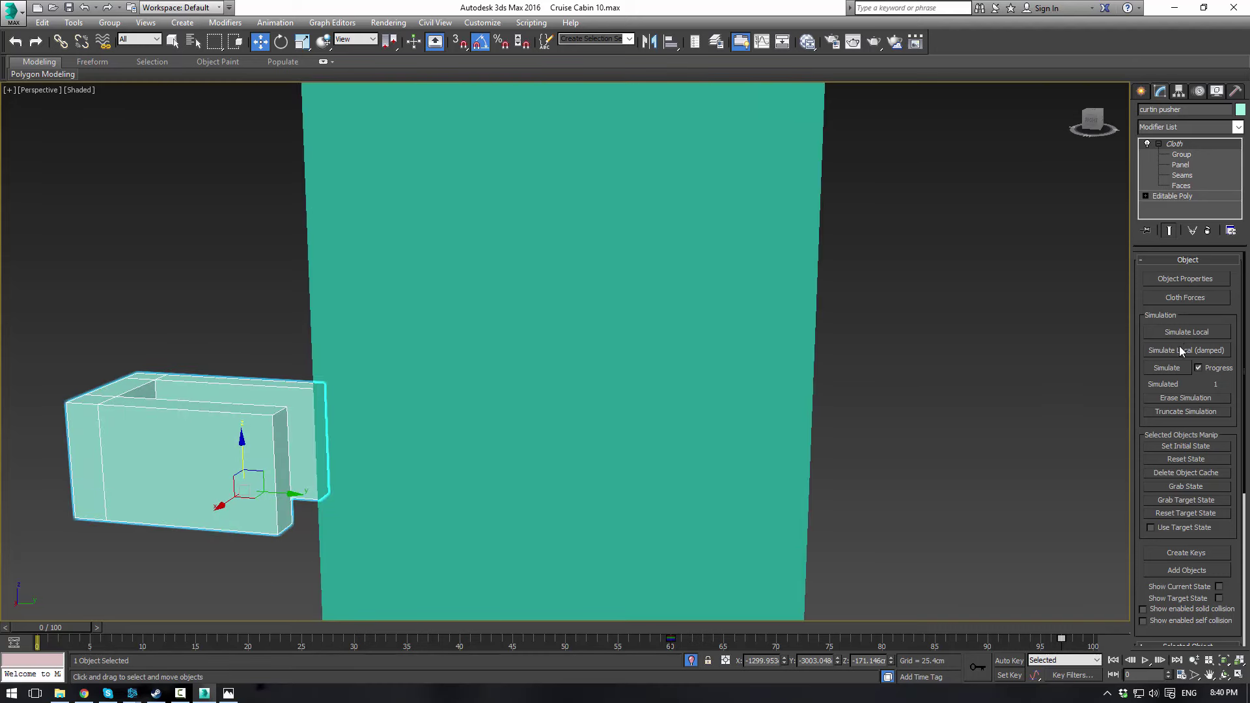
scroll(876, 361, "down", 5)
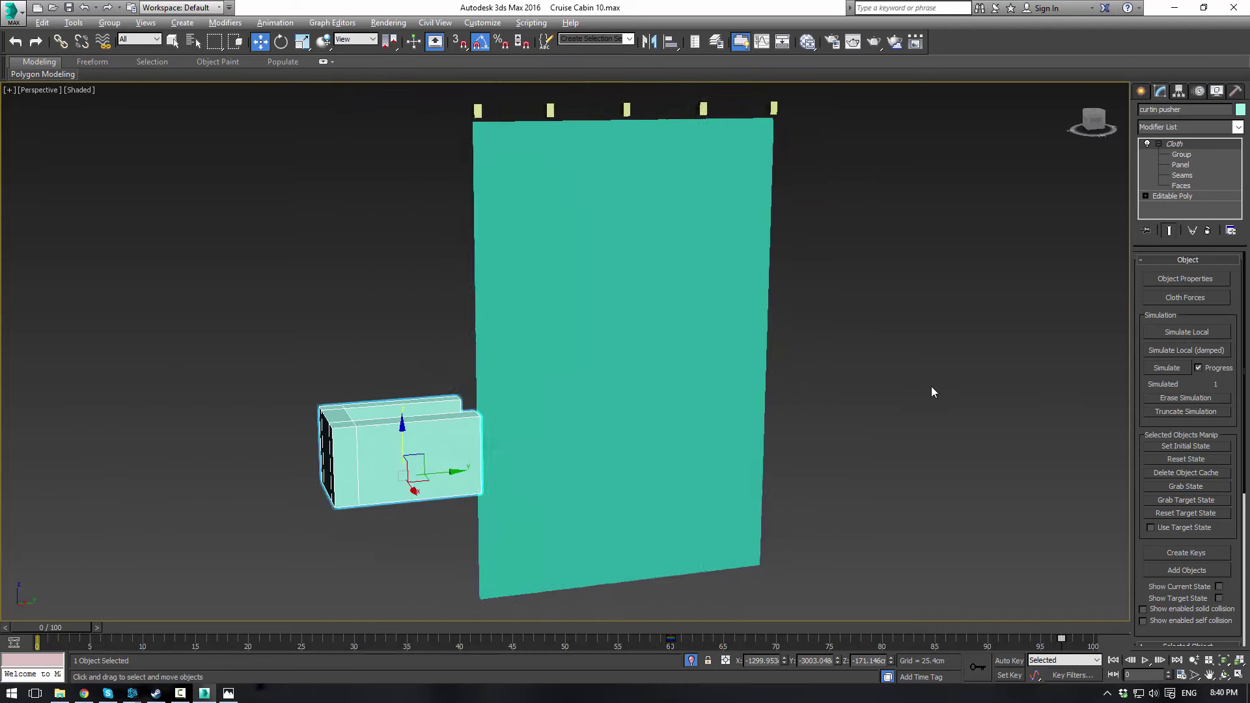
middle_click_drag(932, 390, 986, 400, "alt")
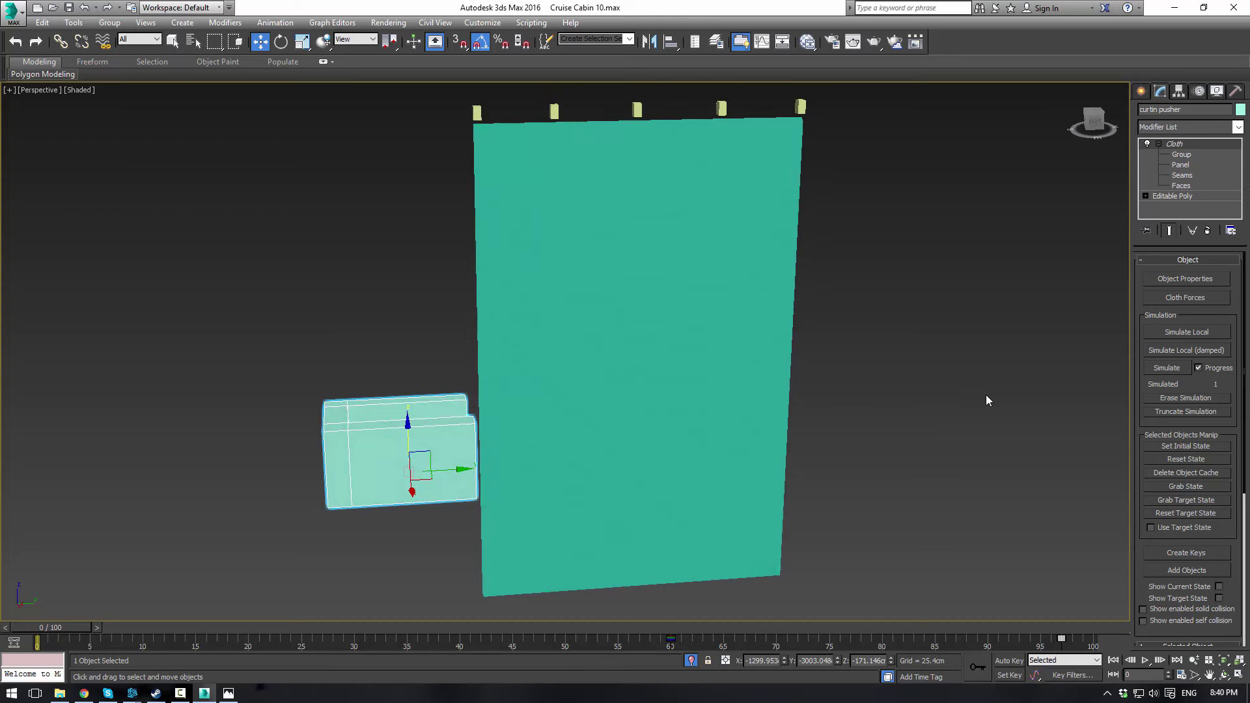
left_click(1168, 368)
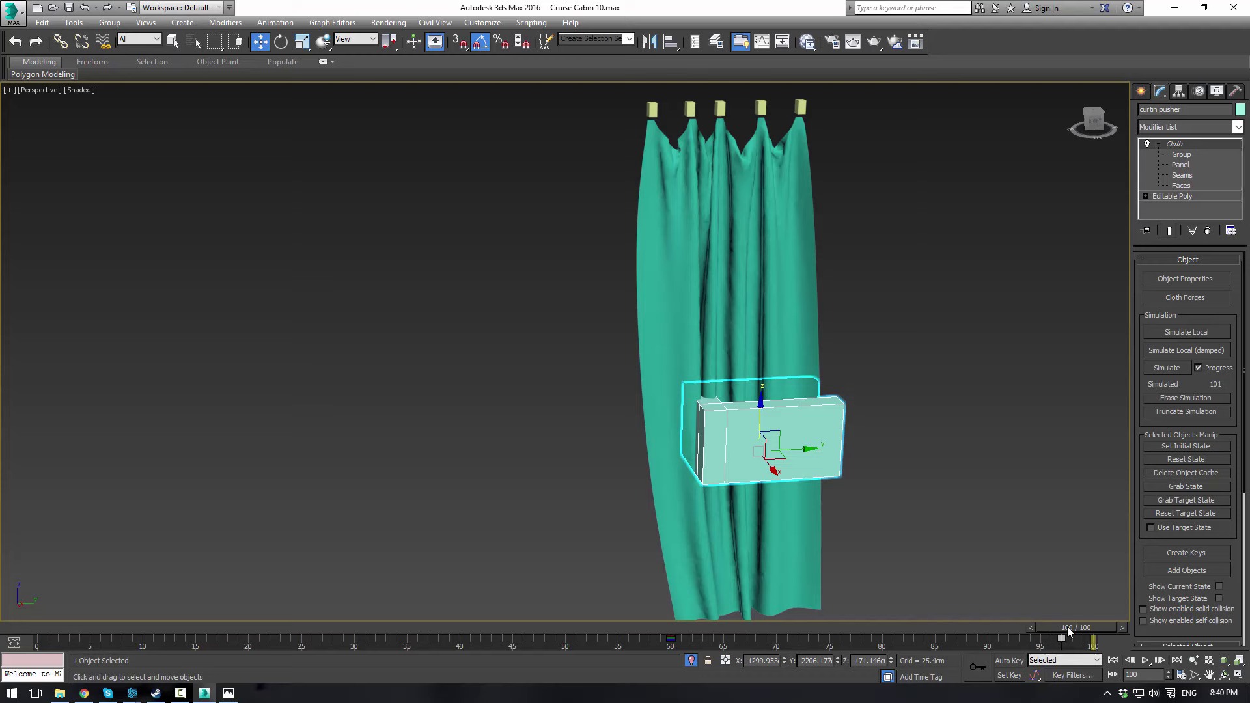
left_click_drag(1069, 631, 130, 520)
key("w")
Clear the simulation and set curtin pusher as a Collision Object
left_click(1186, 399)
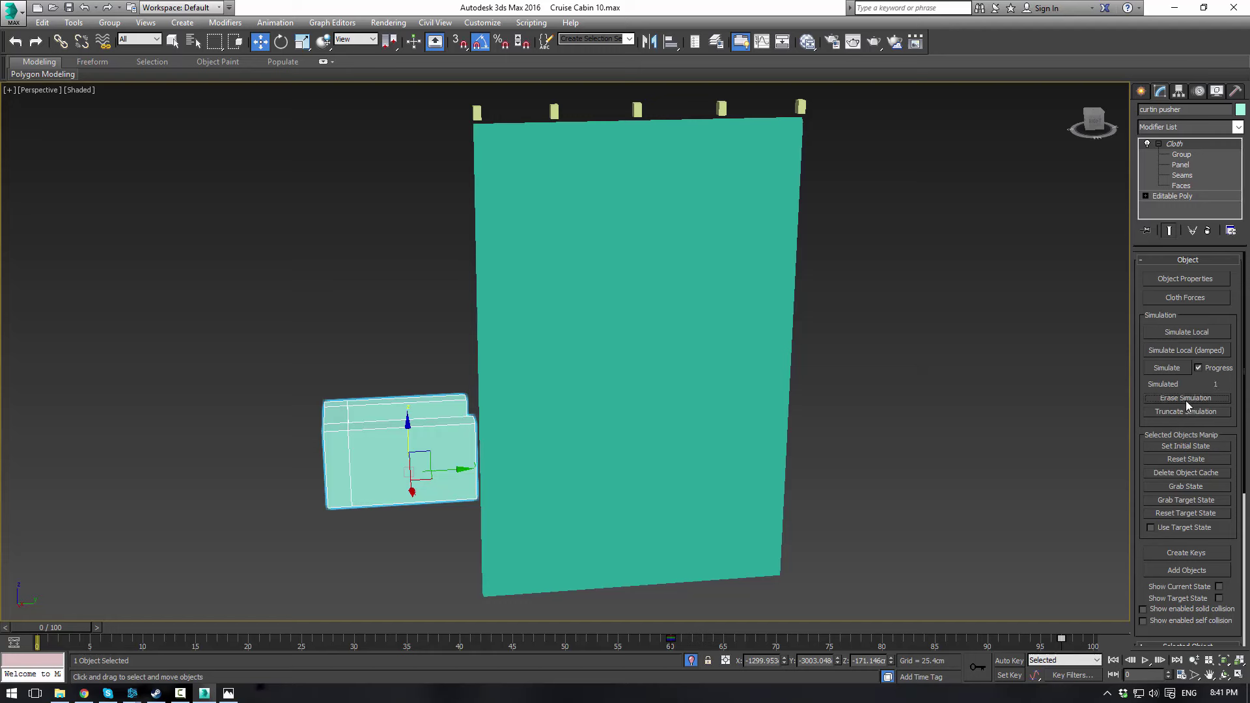
left_click(1184, 279)
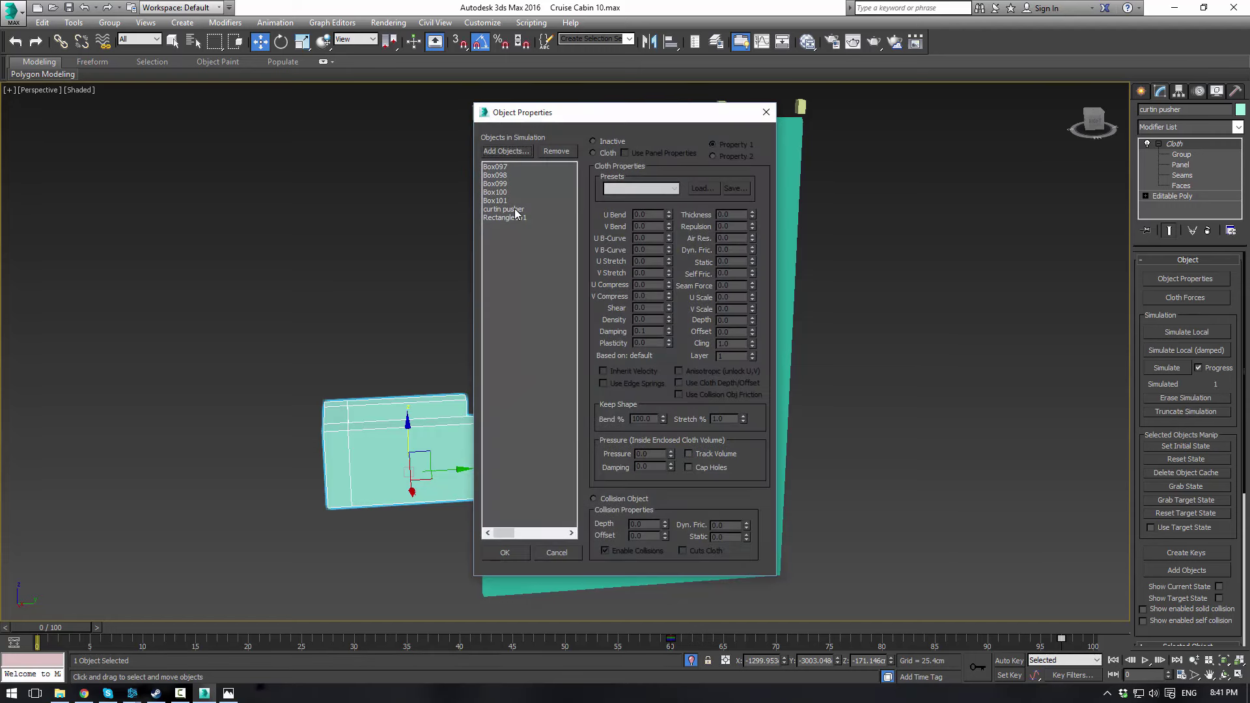
left_click(516, 209)
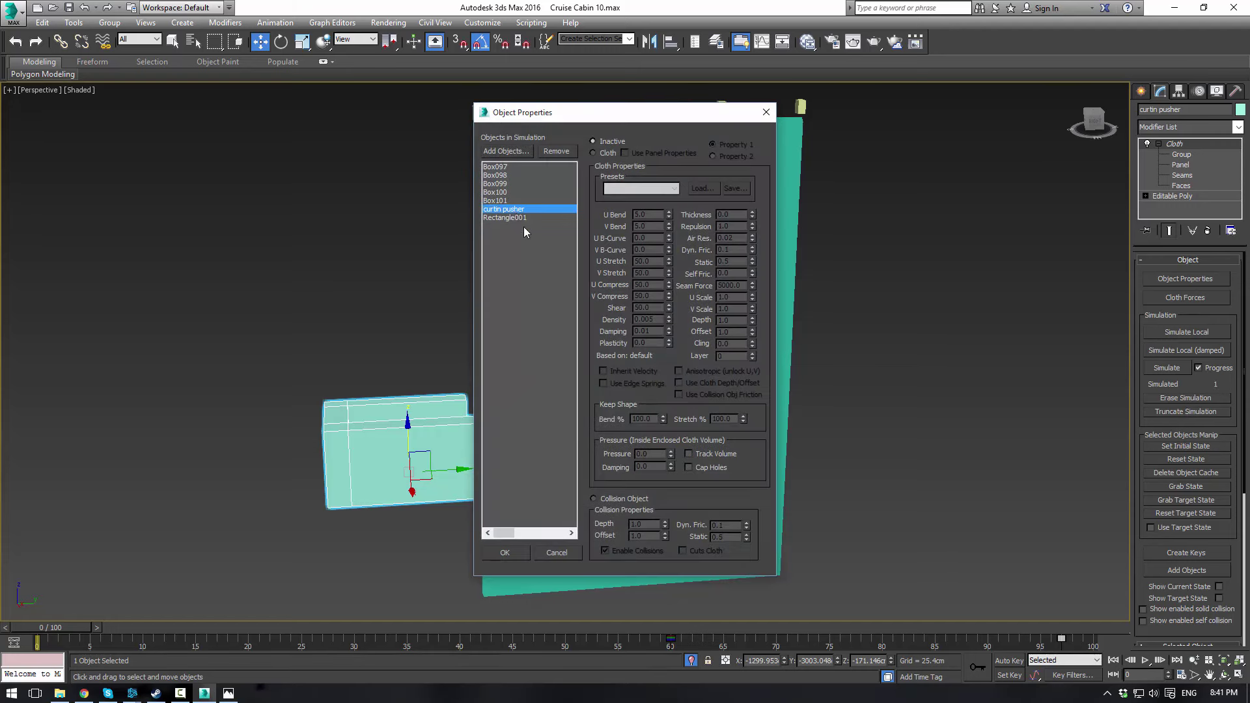
left_click(610, 500)
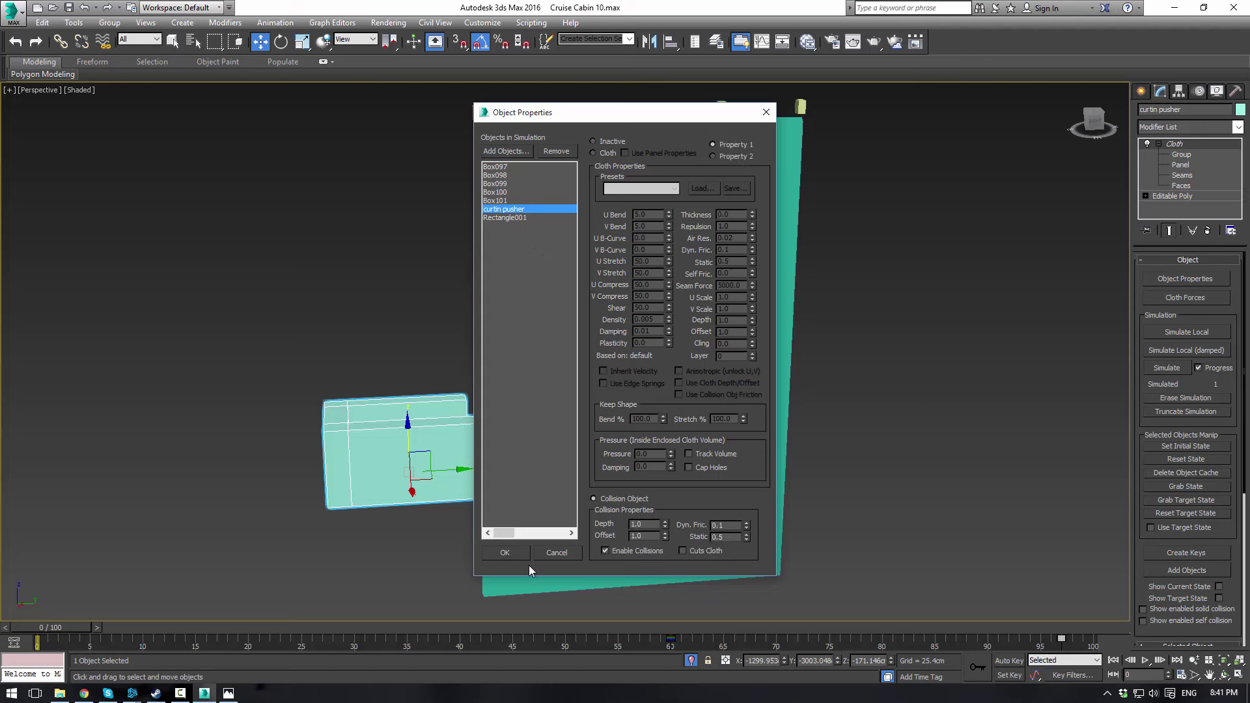
left_click(506, 553)
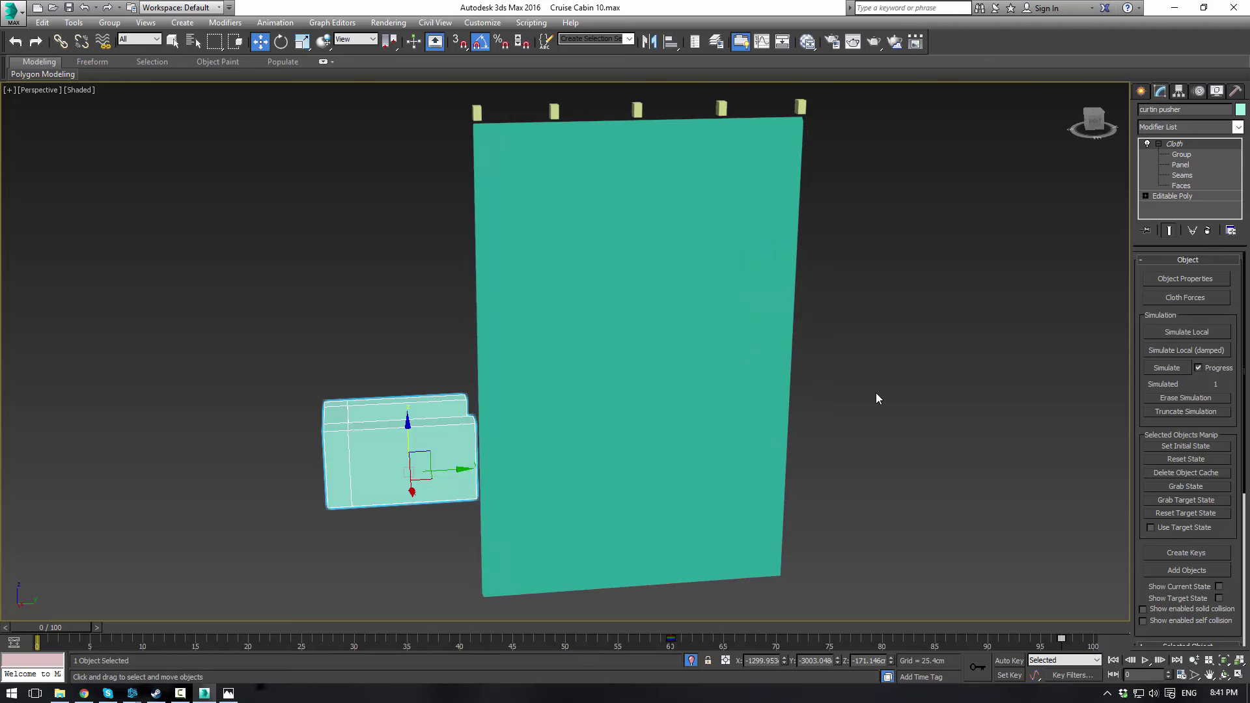
Lower Rectangle001's U and V Stretch from 75 to 50
left_click(1185, 278)
left_click(513, 218)
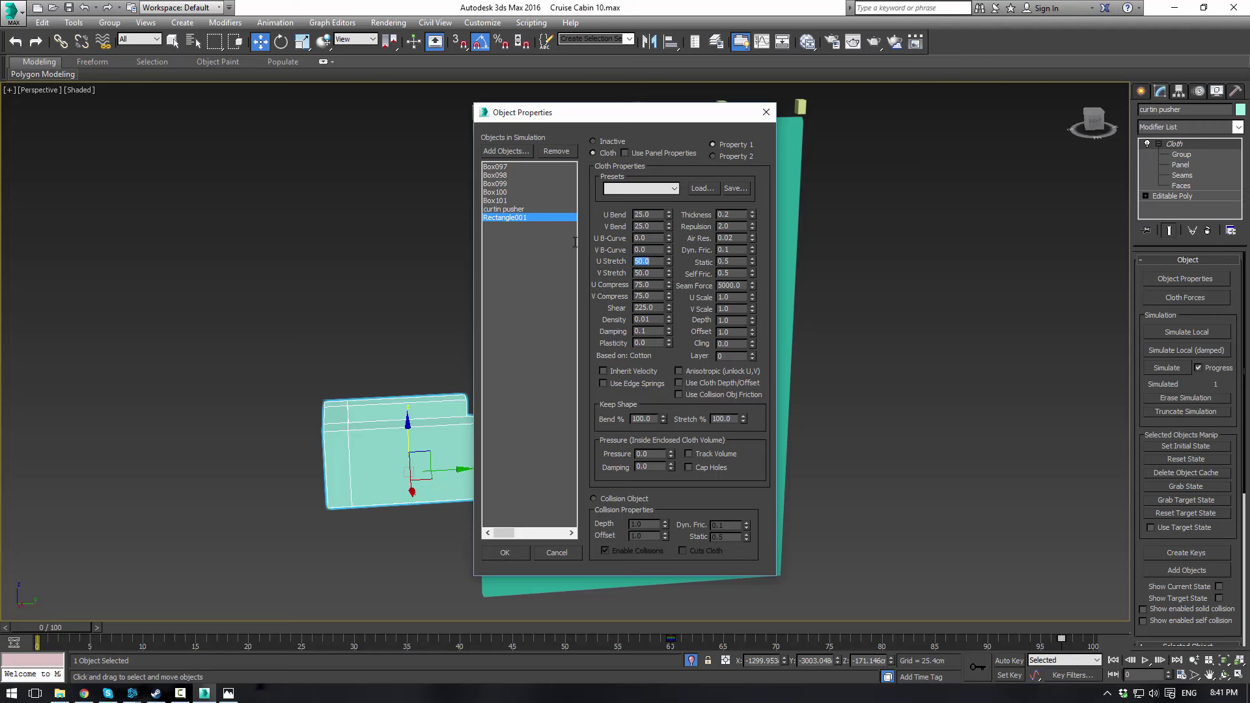
left_click(512, 554)
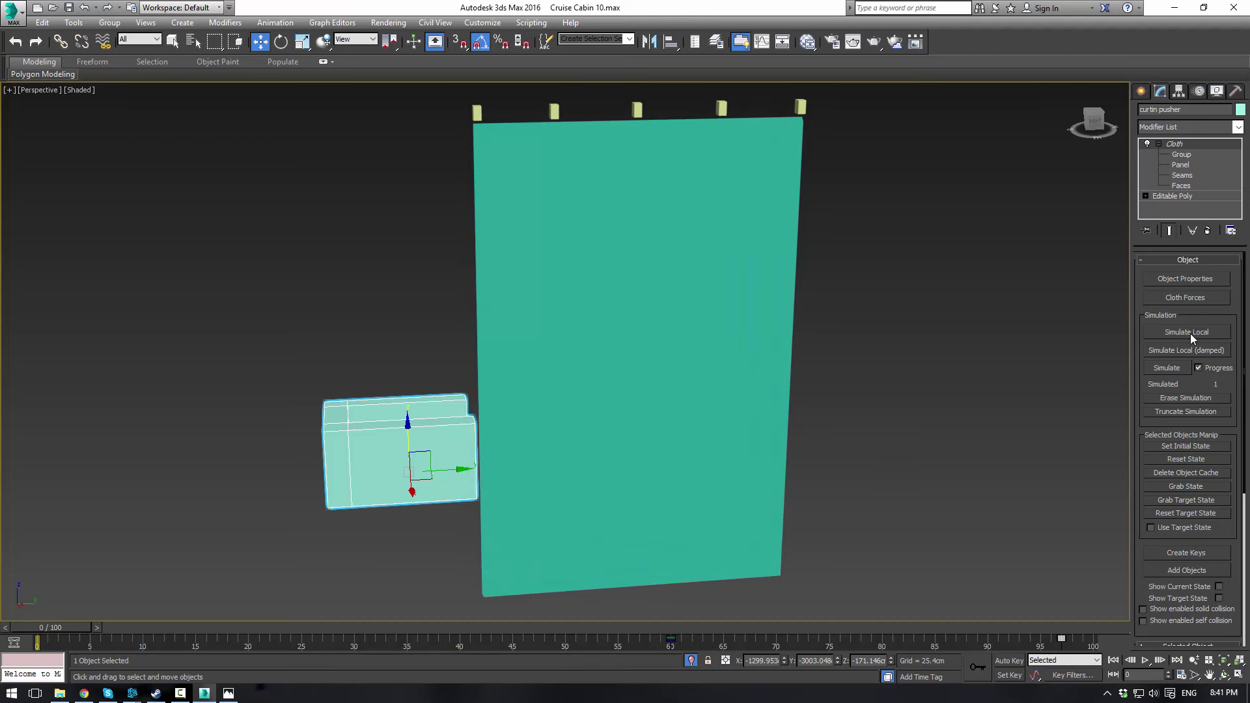
left_click(1173, 369)
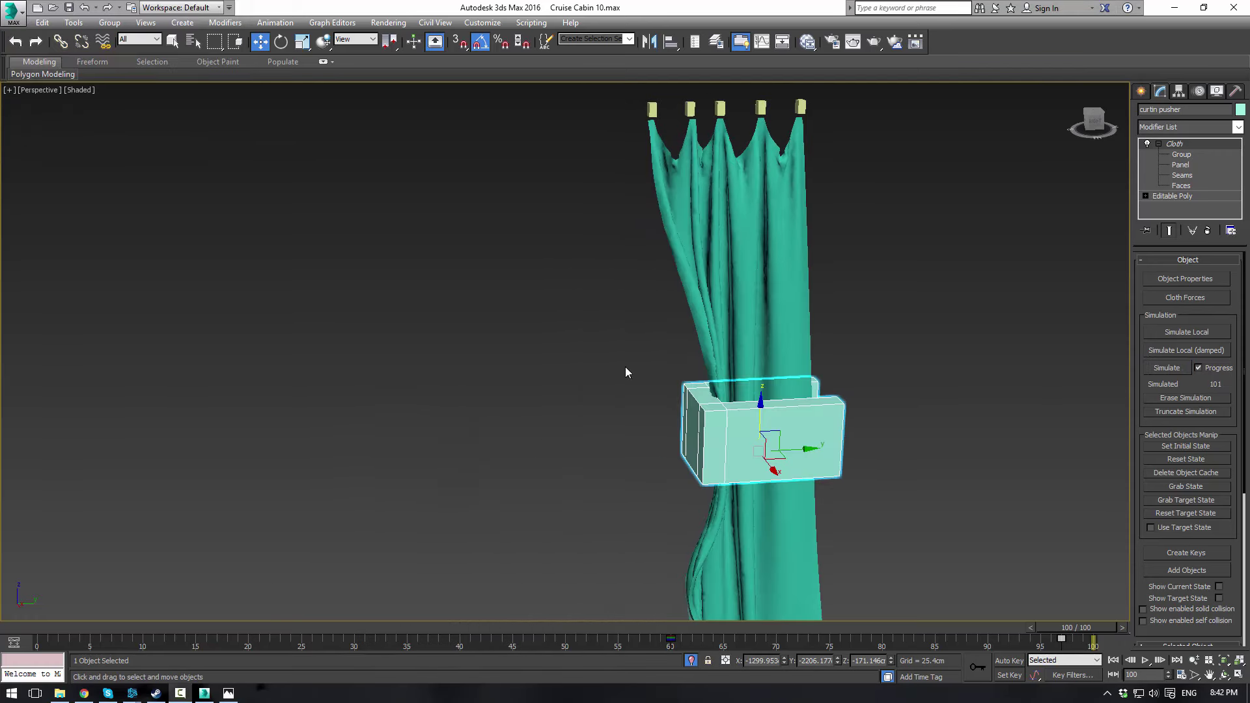
mouse_move(559, 346)
middle_mouse_down("alt")
mouse_move(614, 426)
mouse_move(792, 401)
mouse_move(1022, 274)
mouse_move(910, 329)
mouse_move(781, 354)
mouse_move(603, 348)
mouse_move(530, 394)
mouse_move(557, 288)
mouse_move(483, 291)
mouse_move(529, 360)
mouse_move(587, 348)
mouse_move(519, 322)
mouse_move(571, 316)
mouse_move(642, 349)
mouse_move(538, 349)
mouse_move(554, 355)
middle_mouse_up("alt")
left_click_drag(777, 409, 502, 404)
mouse_move(677, 355)
middle_mouse_down("alt")
mouse_move(712, 339)
mouse_move(712, 319)
mouse_move(642, 337)
mouse_move(694, 366)
middle_mouse_up("alt")
key("ctrl+z")
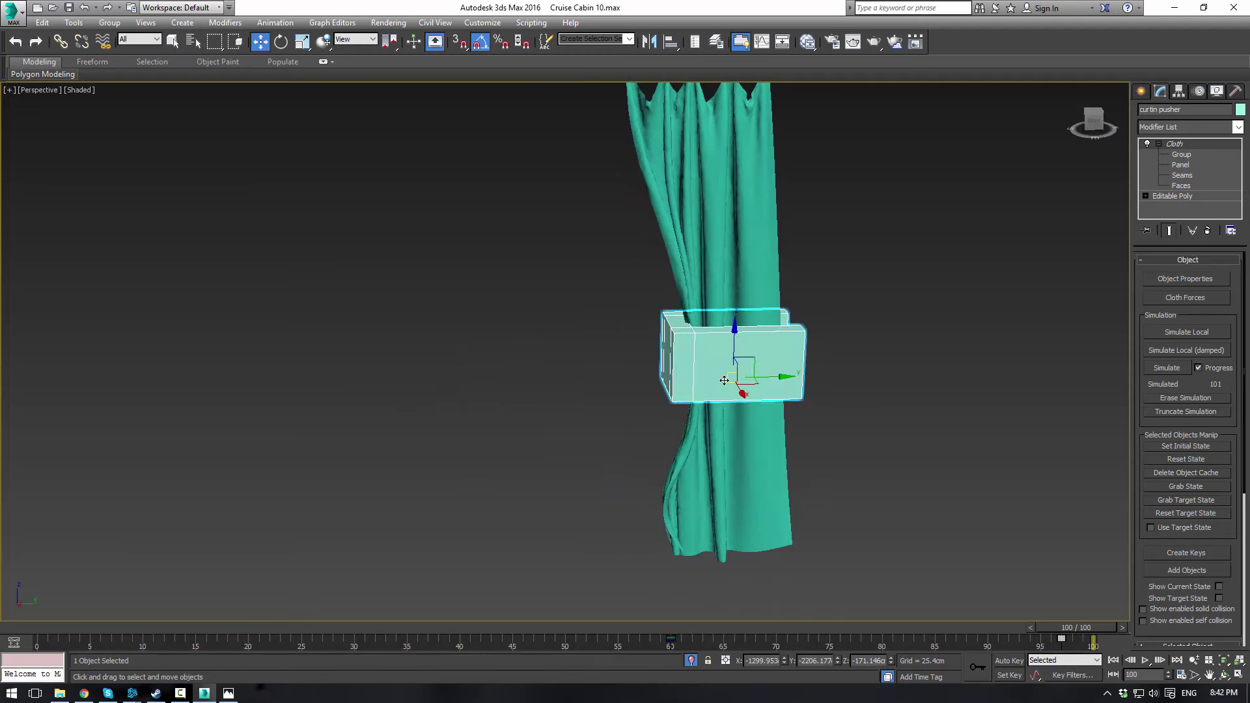
left_click(1185, 398)
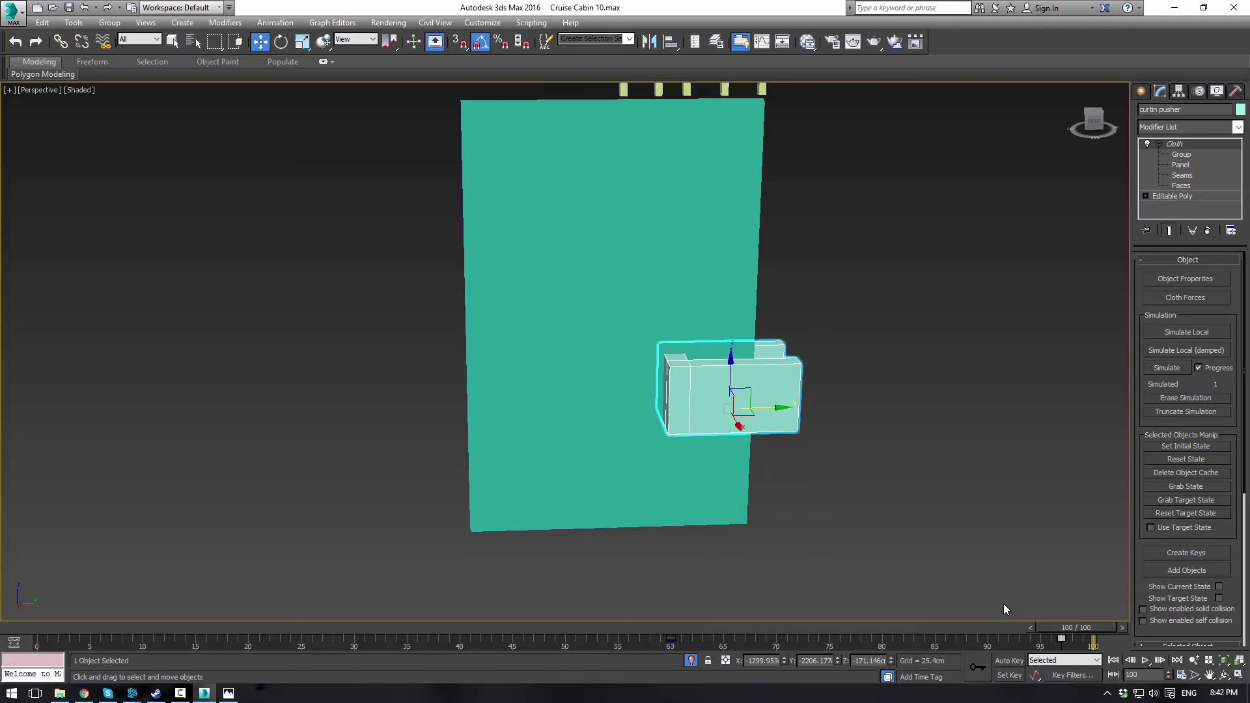
Extend the animation end time to 200 frames
left_click_drag(1049, 627, 40, 627)
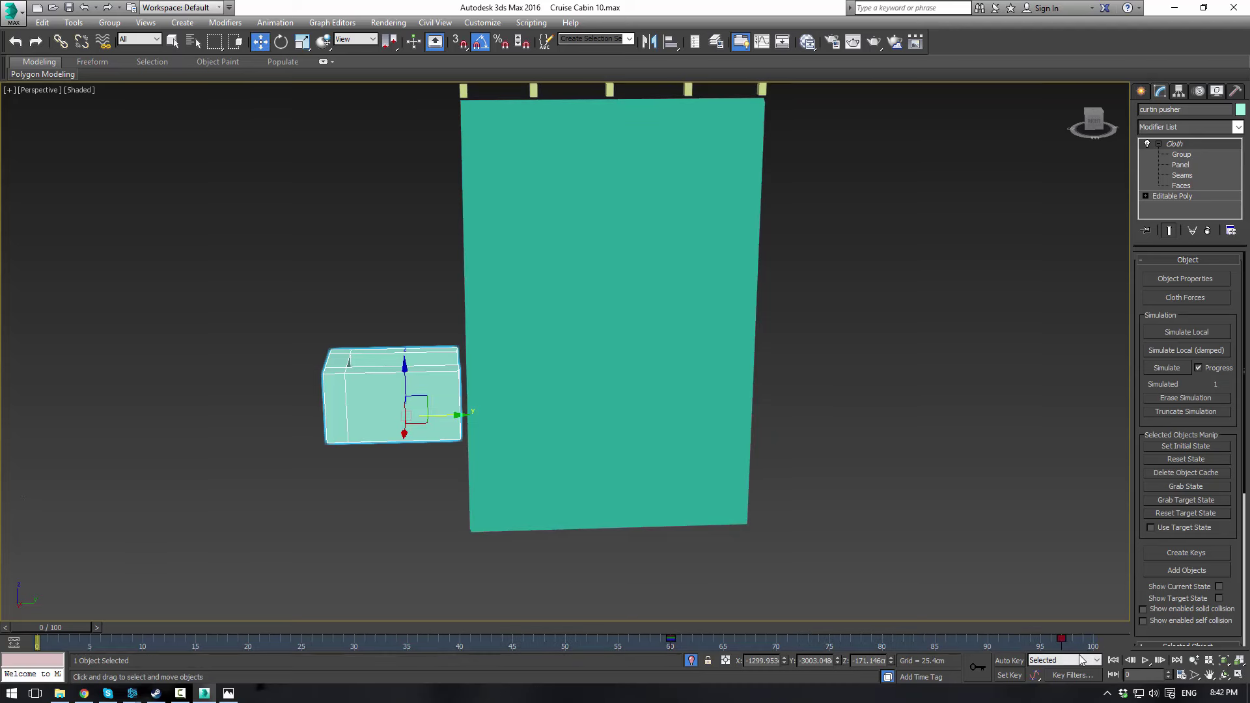
right_click(1140, 661)
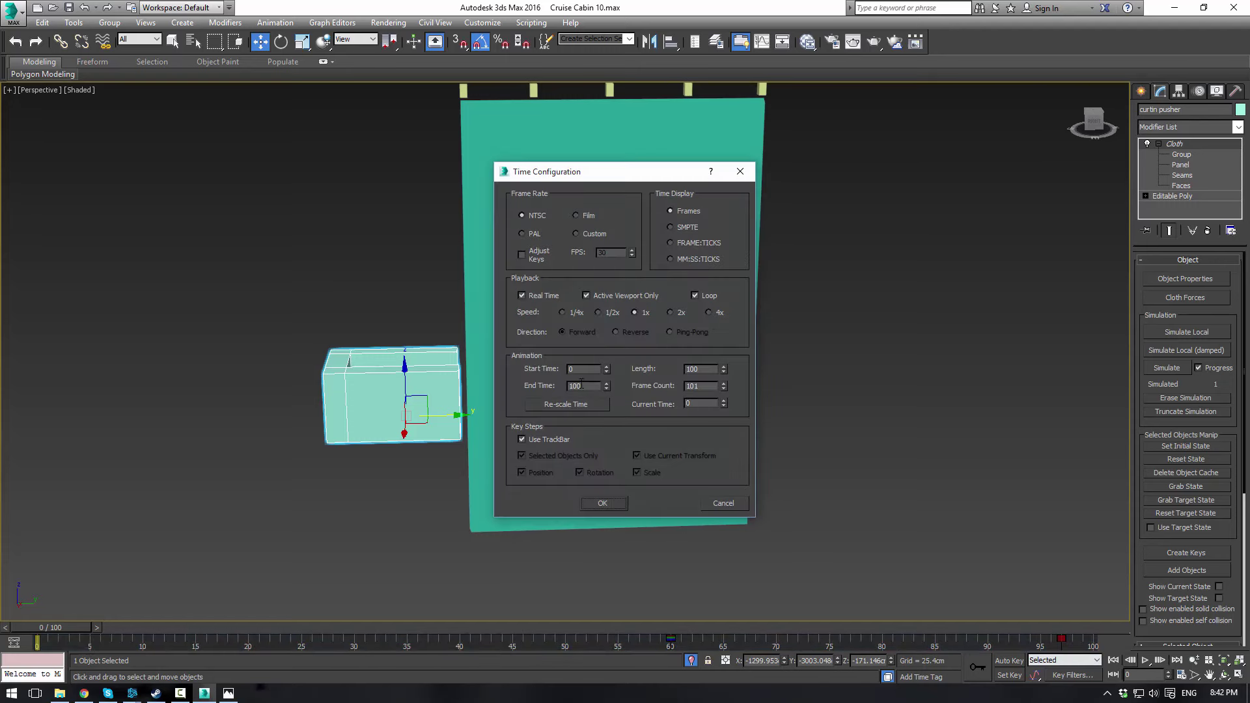
type("200")
key("Return")
left_click(603, 504)
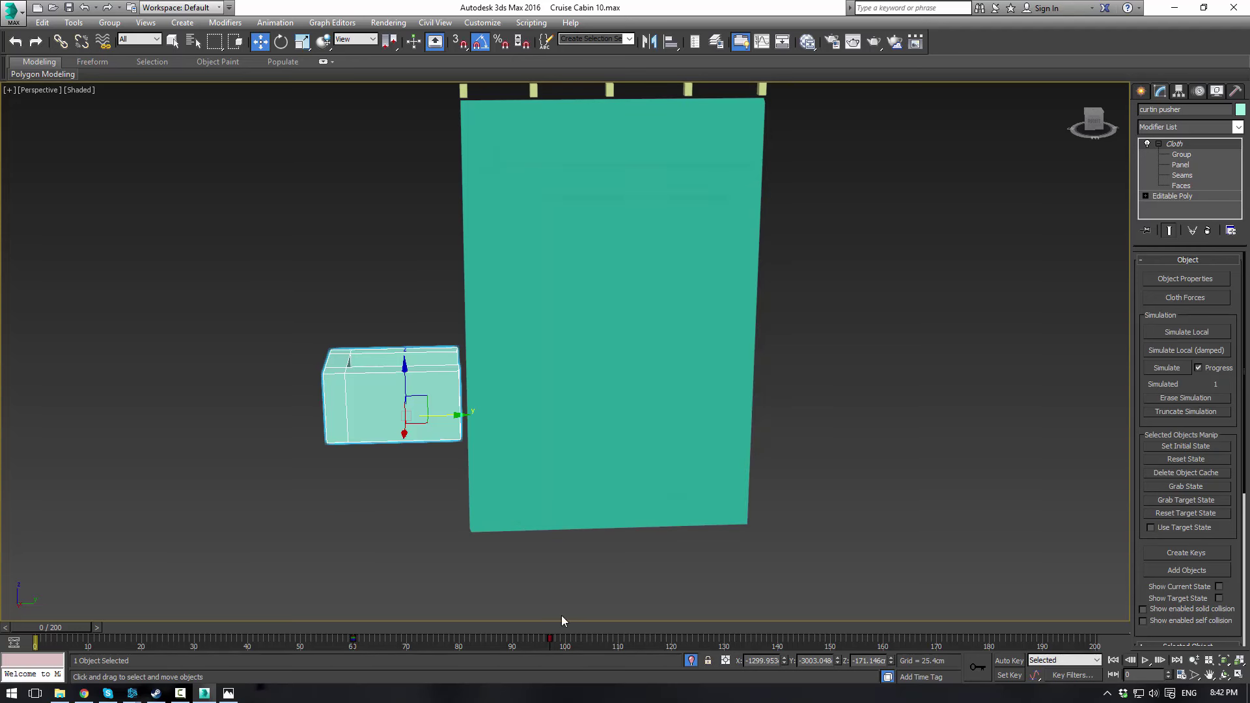
Move the pusher's key from frame 97 to 130 and tilt the box 25° about X
left_click_drag(549, 636, 729, 646)
key("e")
left_click_drag(422, 364, 420, 366)
left_click_drag(51, 629, 4, 541)
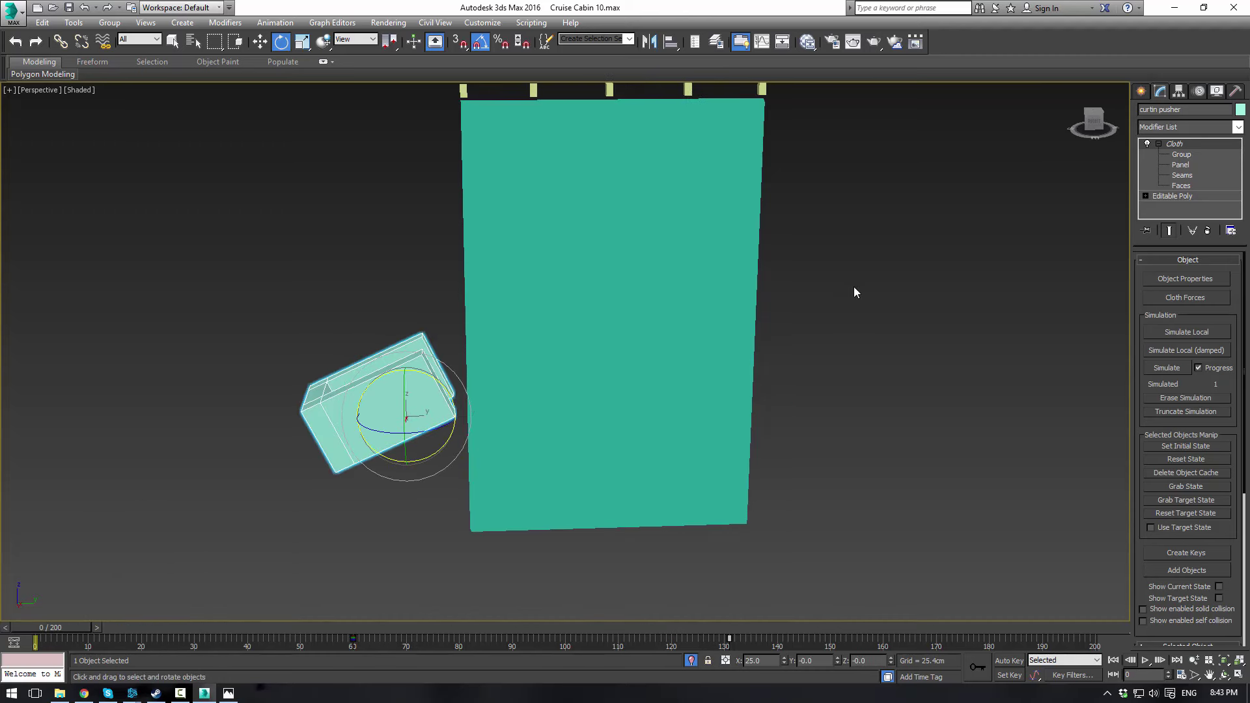
middle_click_drag(854, 289, 848, 299)
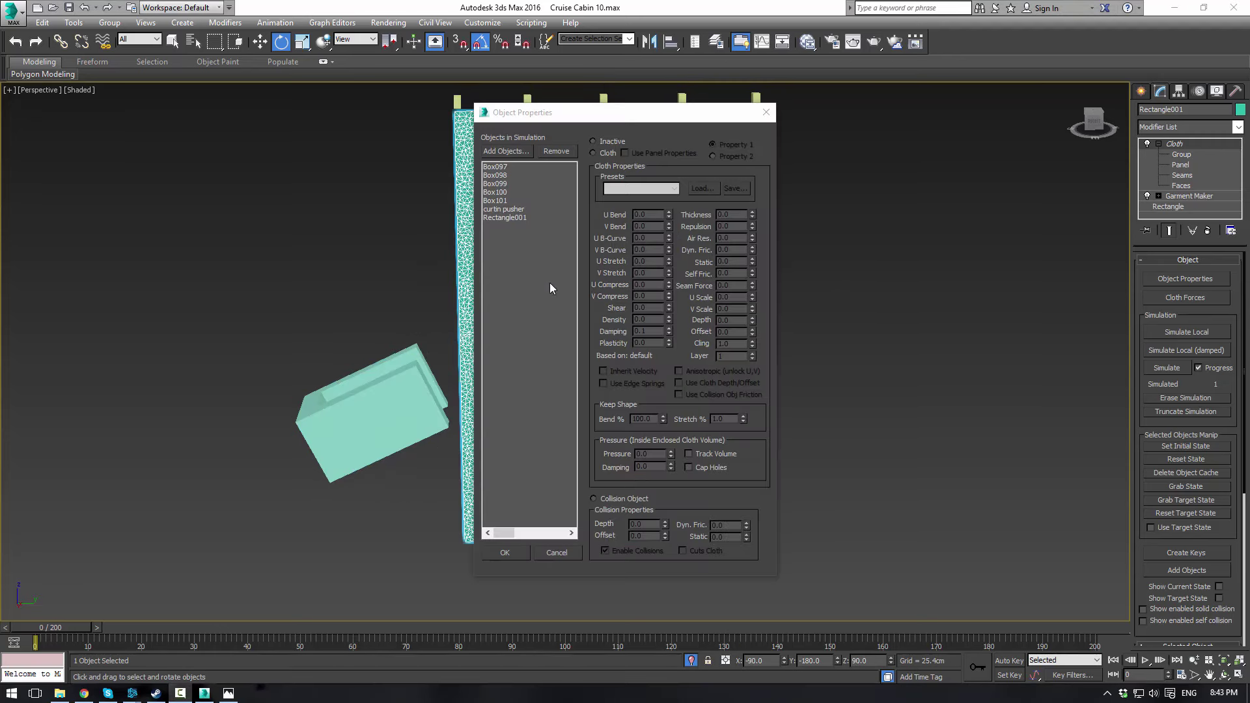
Set Rectangle001's U and V Stretch to 150 and close Cloth Object Properties
left_click(514, 217)
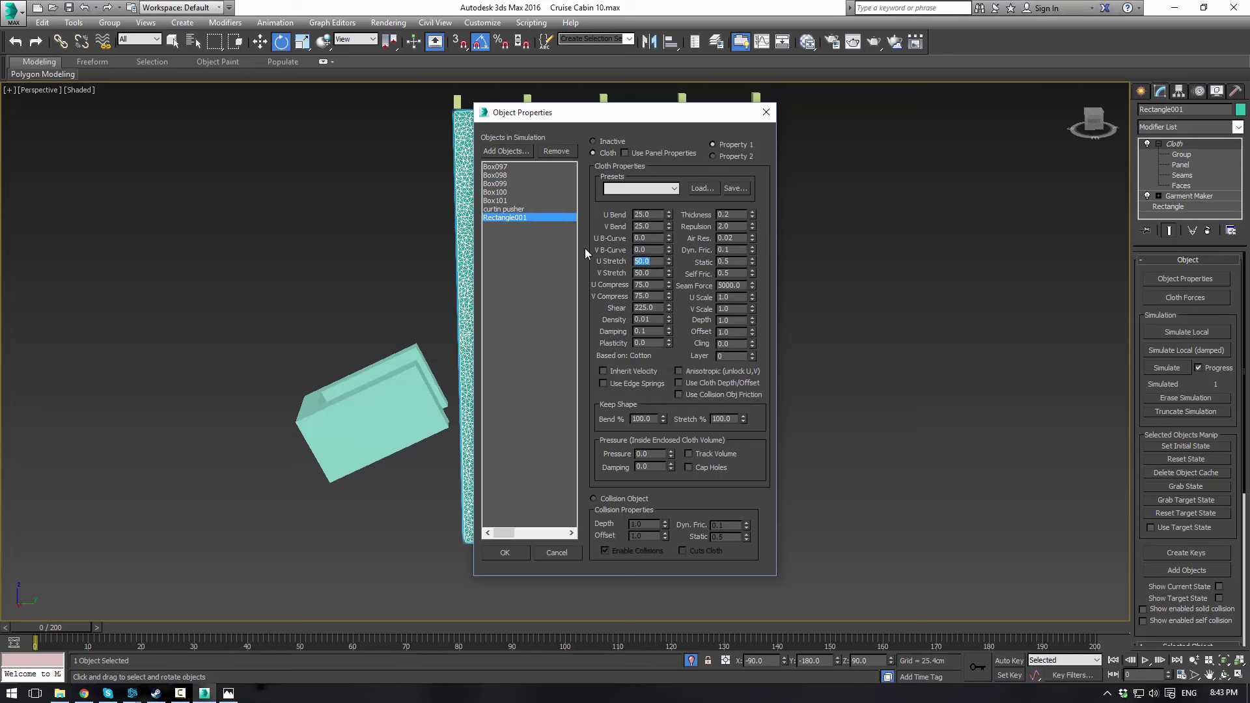
type("150")
key("Return")
left_click(515, 558)
left_click(396, 410)
Run the cloth simulation and slide the pusher box left along its Y axis
mouse_move(380, 307)
middle_mouse_down("alt")
mouse_move(393, 357)
mouse_move(419, 379)
mouse_move(538, 365)
mouse_move(636, 315)
mouse_move(541, 287)
mouse_move(358, 292)
mouse_move(392, 299)
middle_mouse_up("alt")
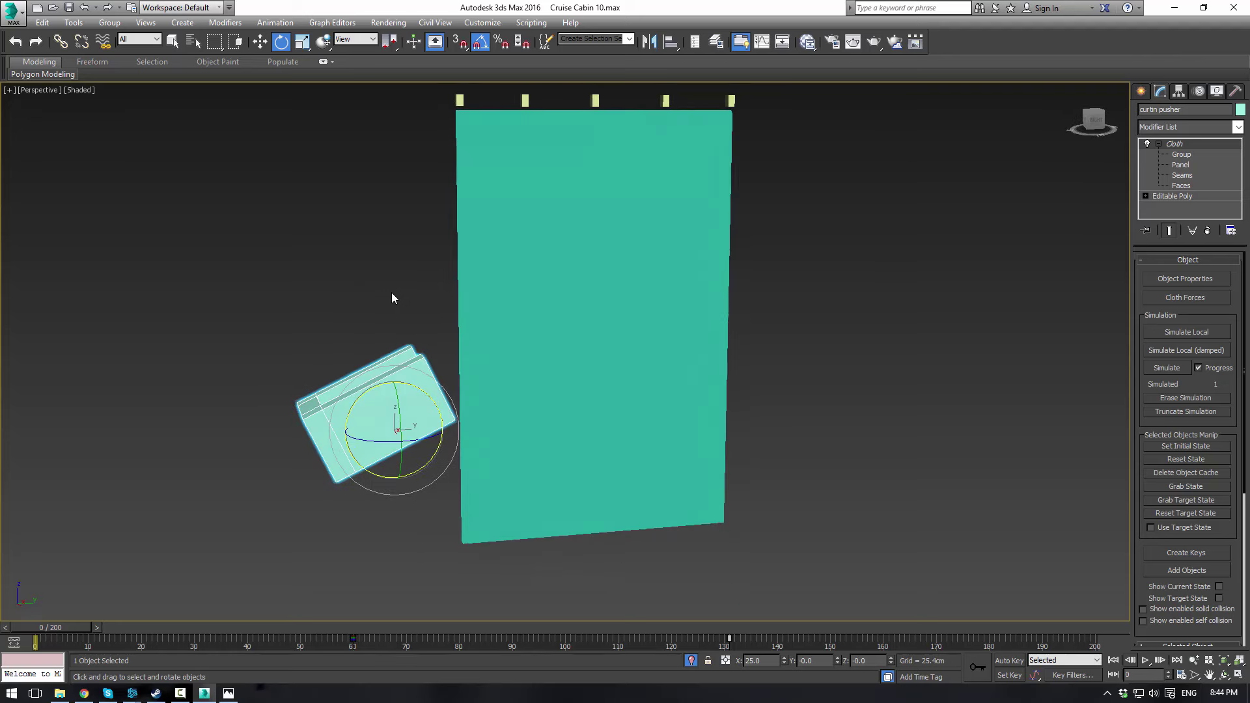
left_click(1165, 368)
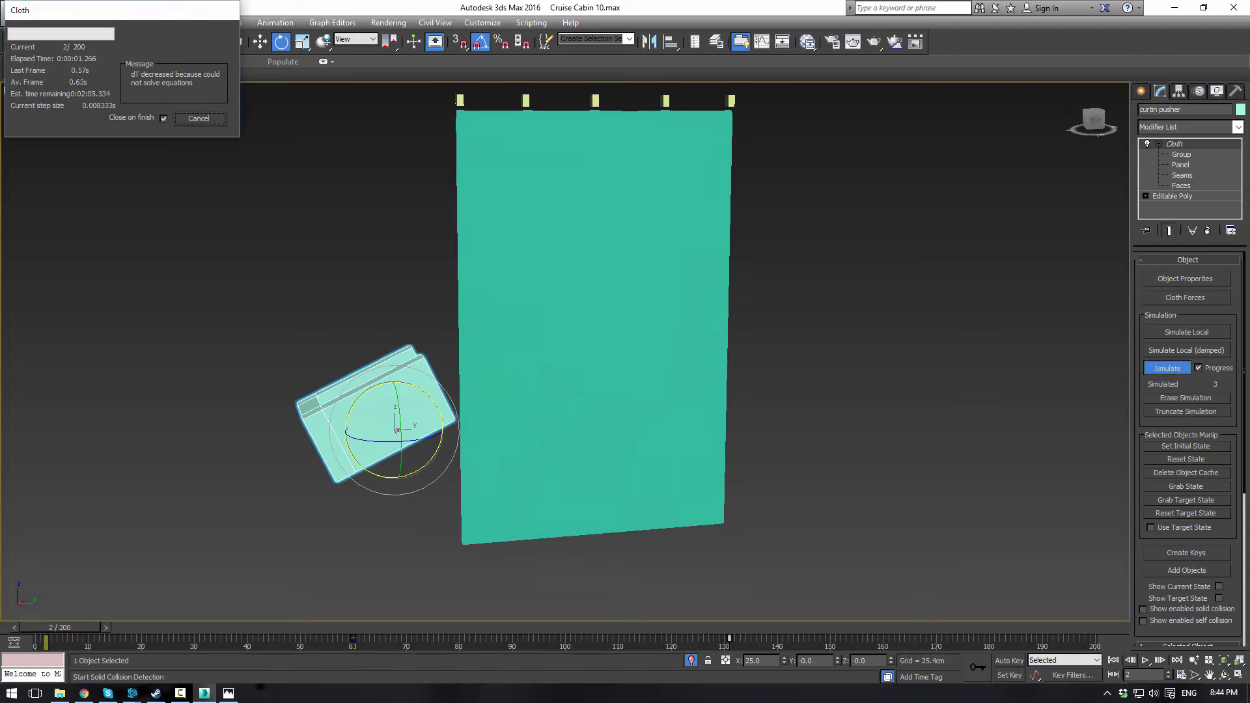
middle_click_drag(501, 363, 464, 380, "alt")
key("w")
left_click_drag(737, 454, 521, 455)
Orbit and zoom around the draped curtain to inspect its gathered folds
middle_click_drag(521, 456, 700, 345, "alt")
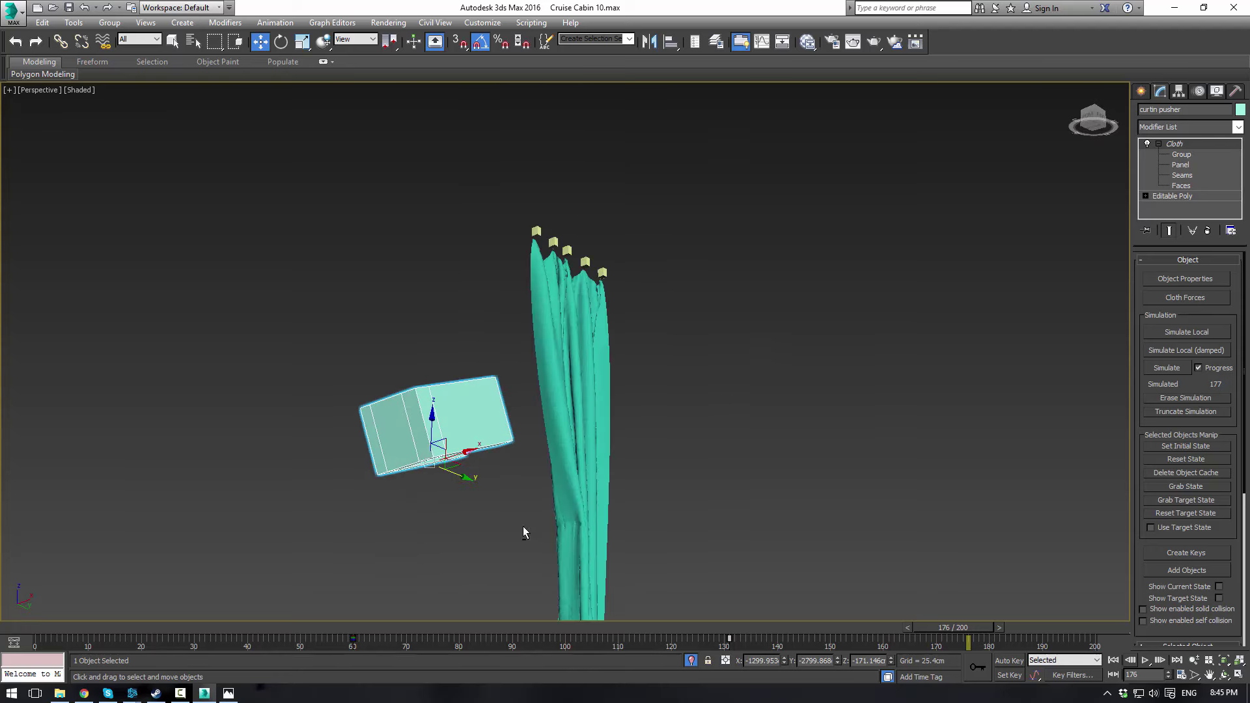
middle_click_drag(533, 540, 655, 512, "alt")
scroll(655, 512, "up", 8)
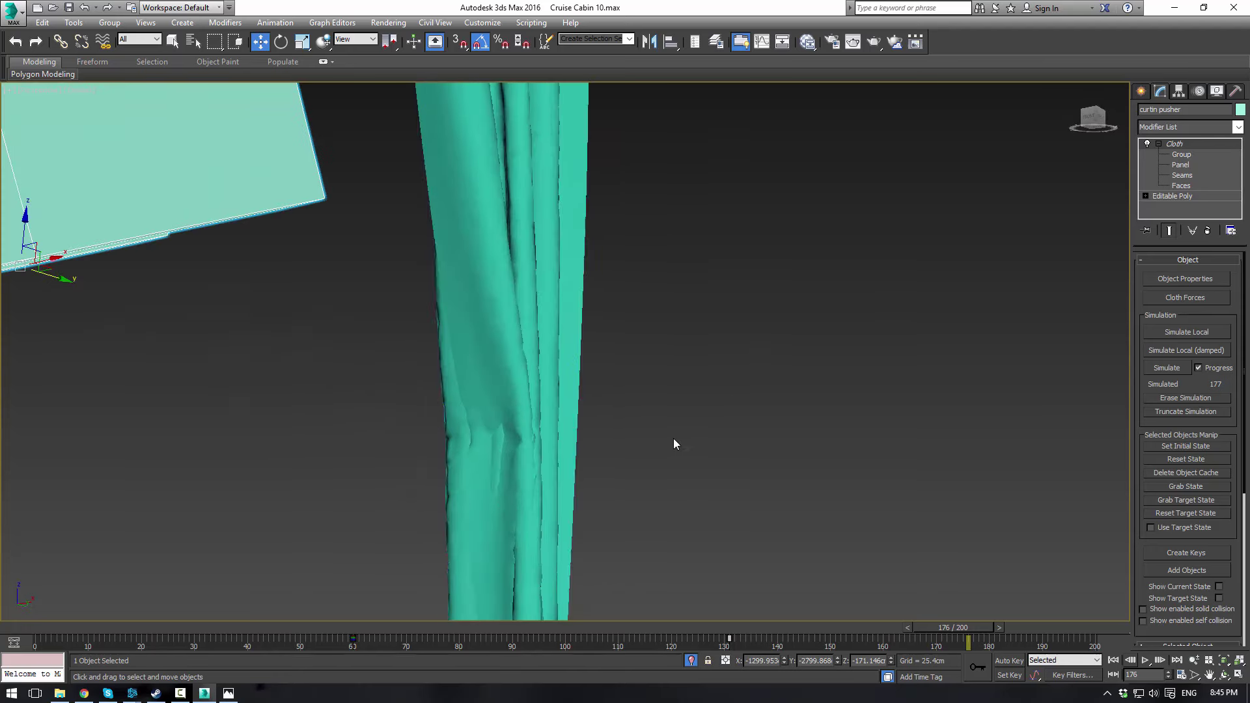
middle_click_drag(672, 445, 678, 341, "alt")
scroll(678, 341, "down", 6)
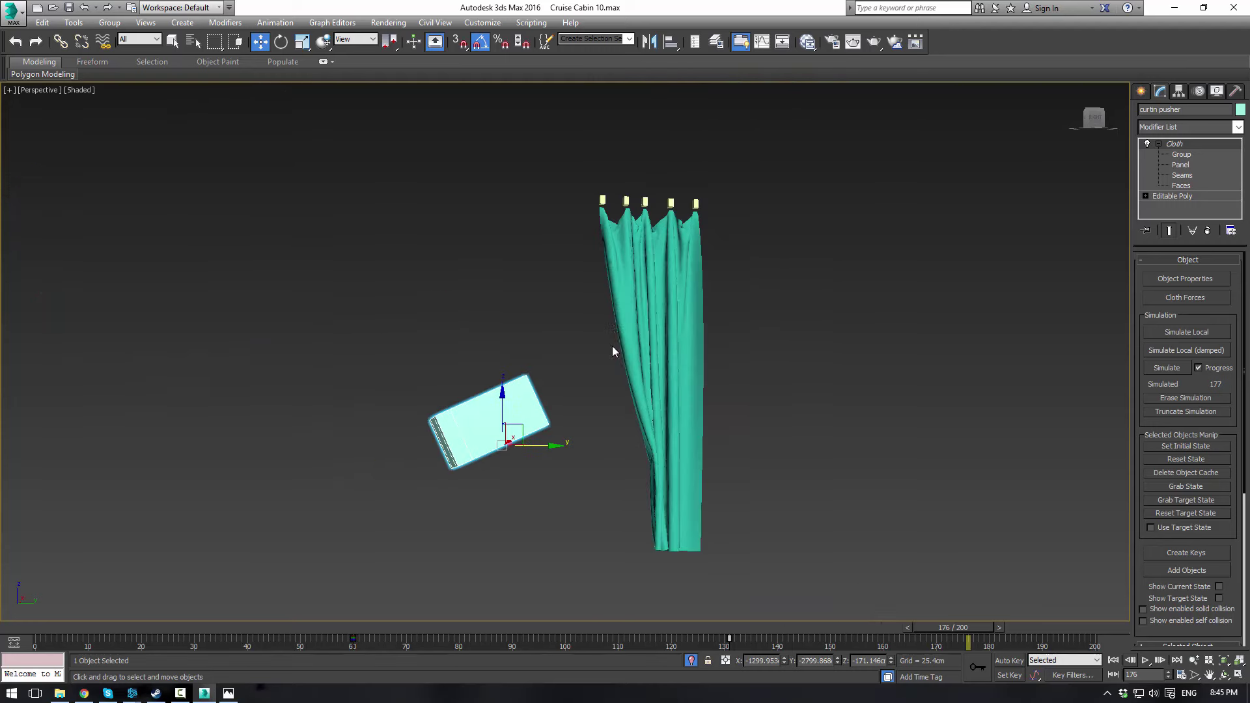
scroll(657, 280, "up", 8)
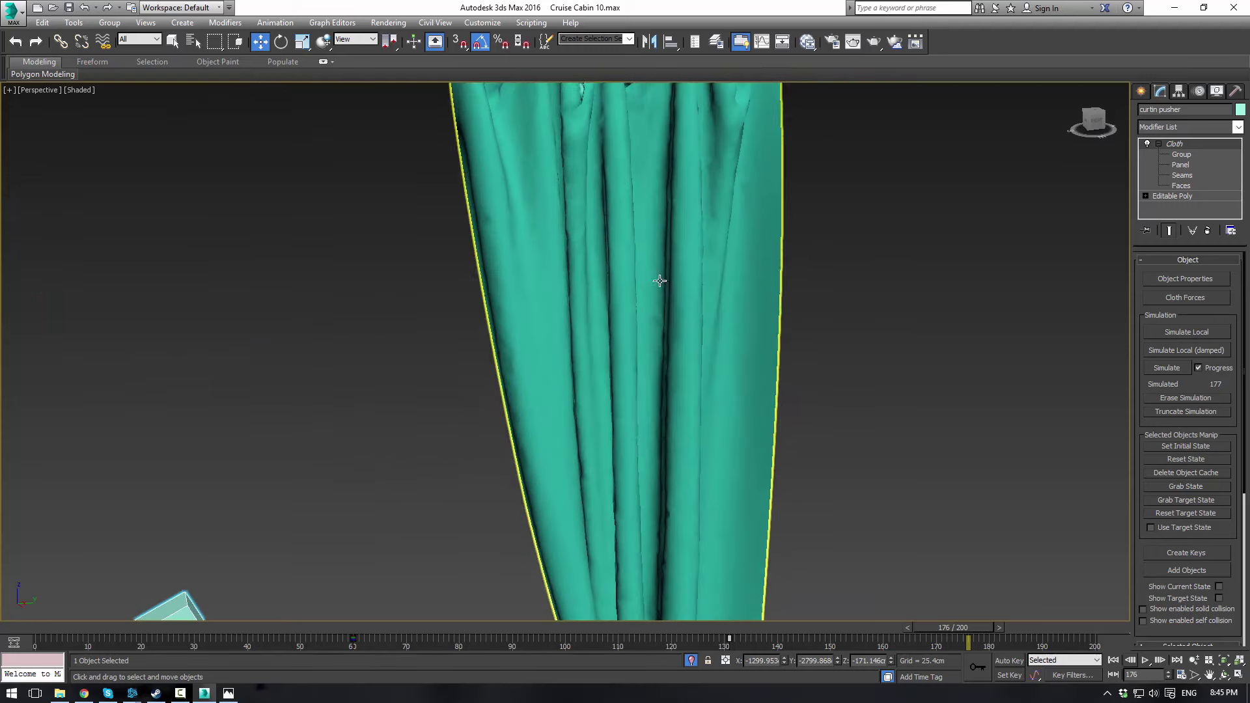
scroll(657, 280, "down", 8)
middle_click_drag(767, 414, 276, 414, "alt")
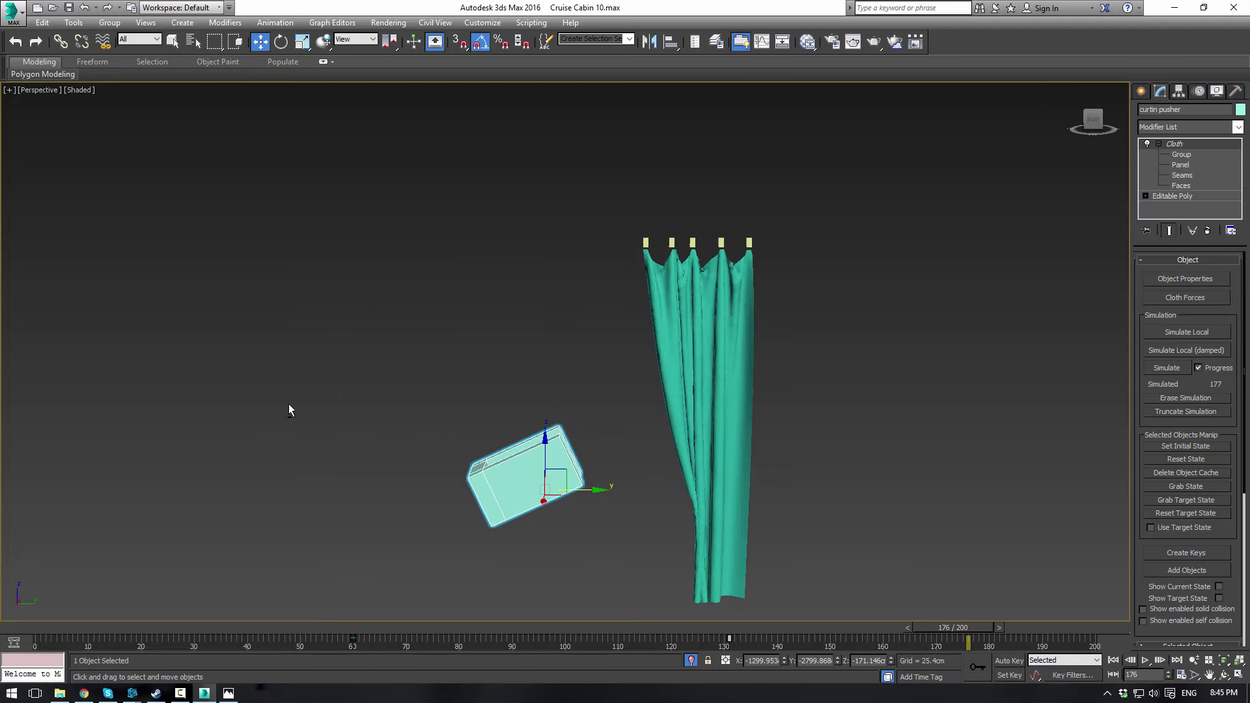
End isolation so the whole cabin shows beside the curtain
right_click(431, 230)
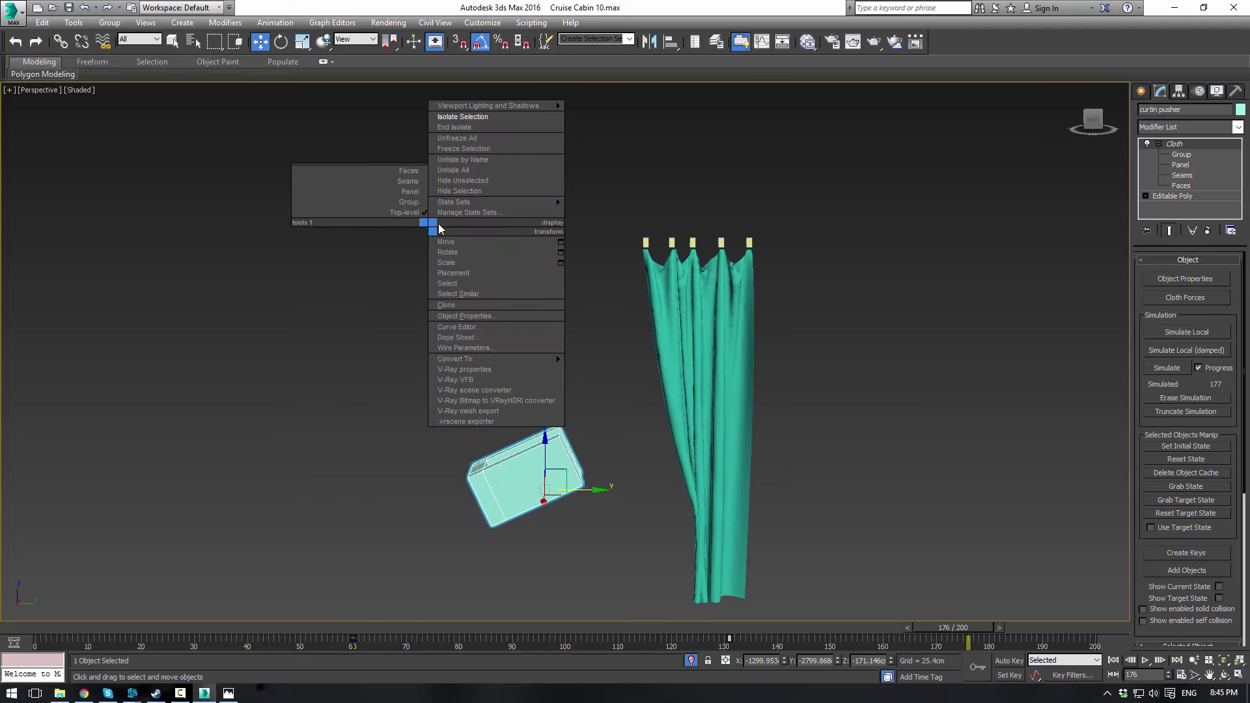
left_click(475, 128)
middle_click_drag(764, 332, 533, 224, "alt")
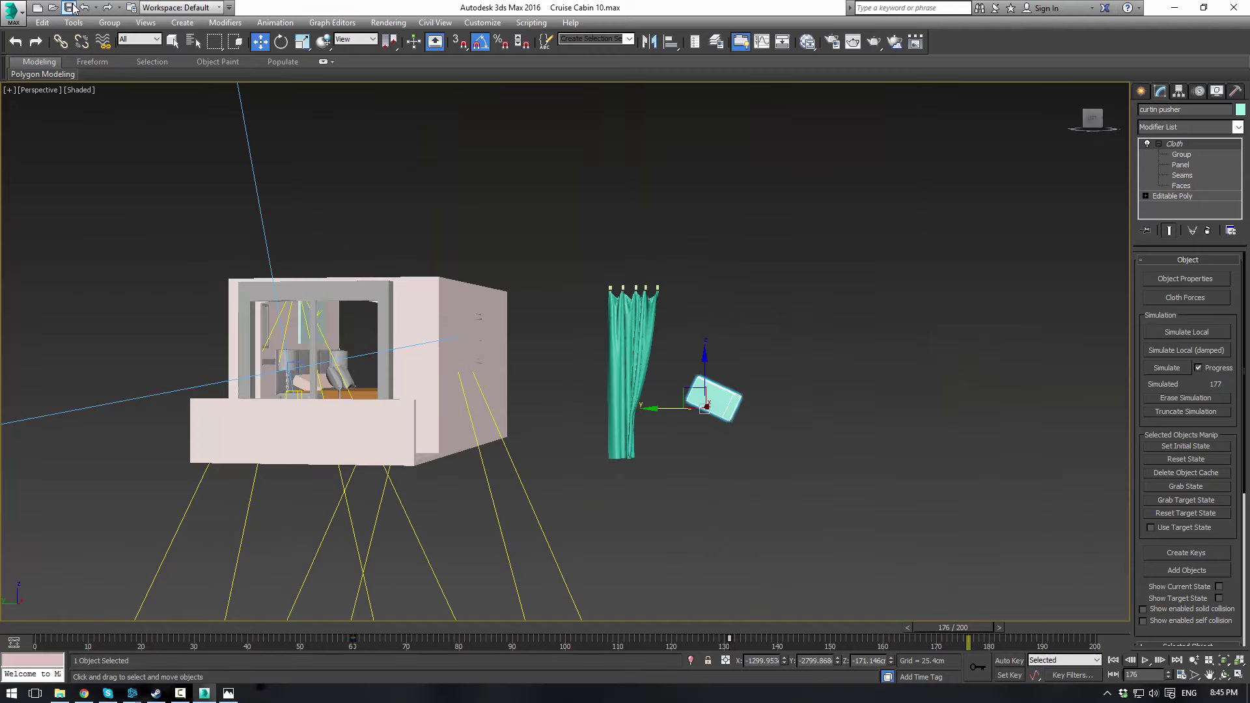
Save the scene as Cruise Cabin 10-1.max
left_click(11, 16)
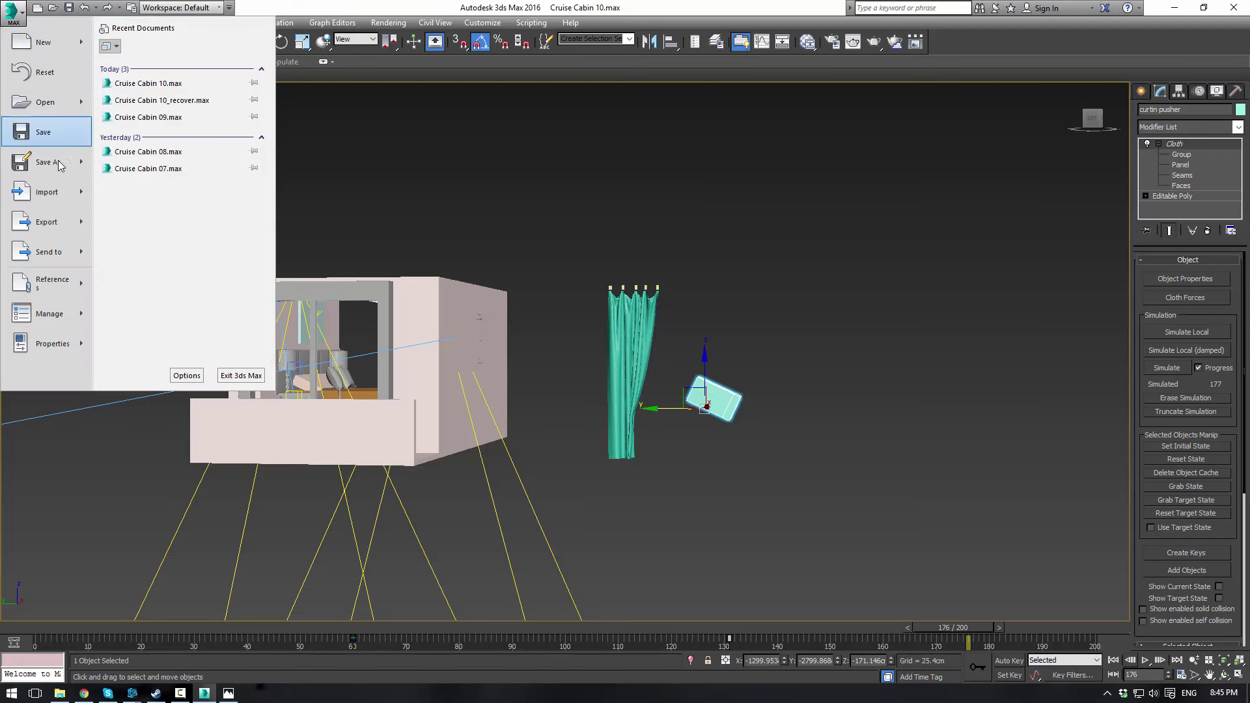
left_click(26, 165)
left_click(188, 391)
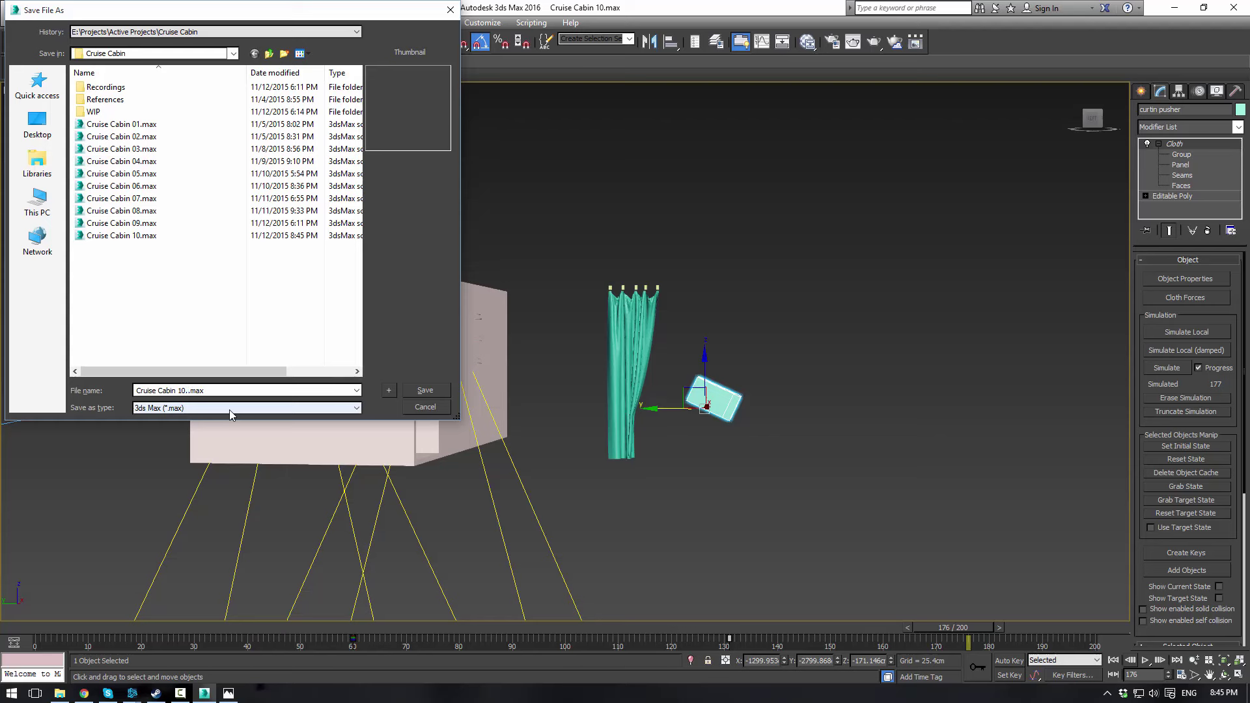
type("-1")
key("Return")
middle_click_drag(618, 398, 563, 310, "alt")
left_click(635, 325)
Drag the curtain along X into the cabin window opening
left_click_drag(612, 372, 246, 356)
middle_click_drag(392, 303, 393, 373, "alt")
scroll(393, 372, "up", 2)
middle_click_drag(157, 351, 394, 351)
left_click_drag(231, 352, 200, 359)
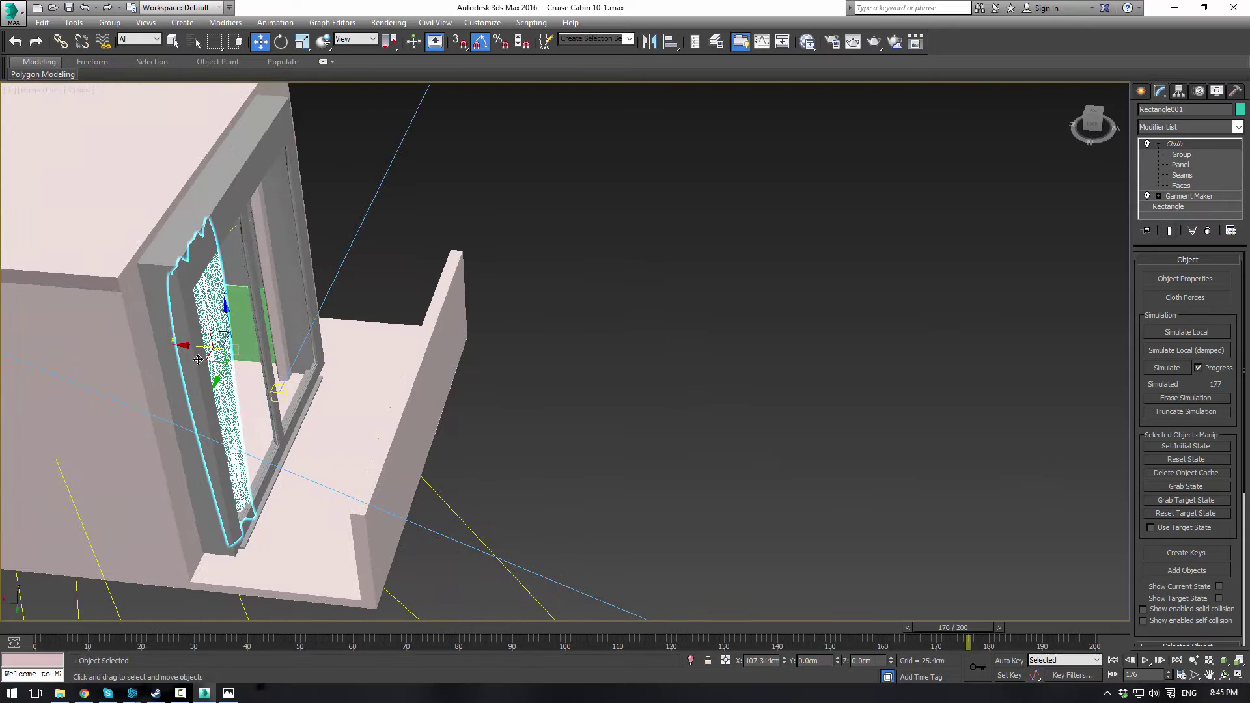
Return to the four-viewport layout with the VRayCam001 camera view, and clear the selection
key("alt+w")
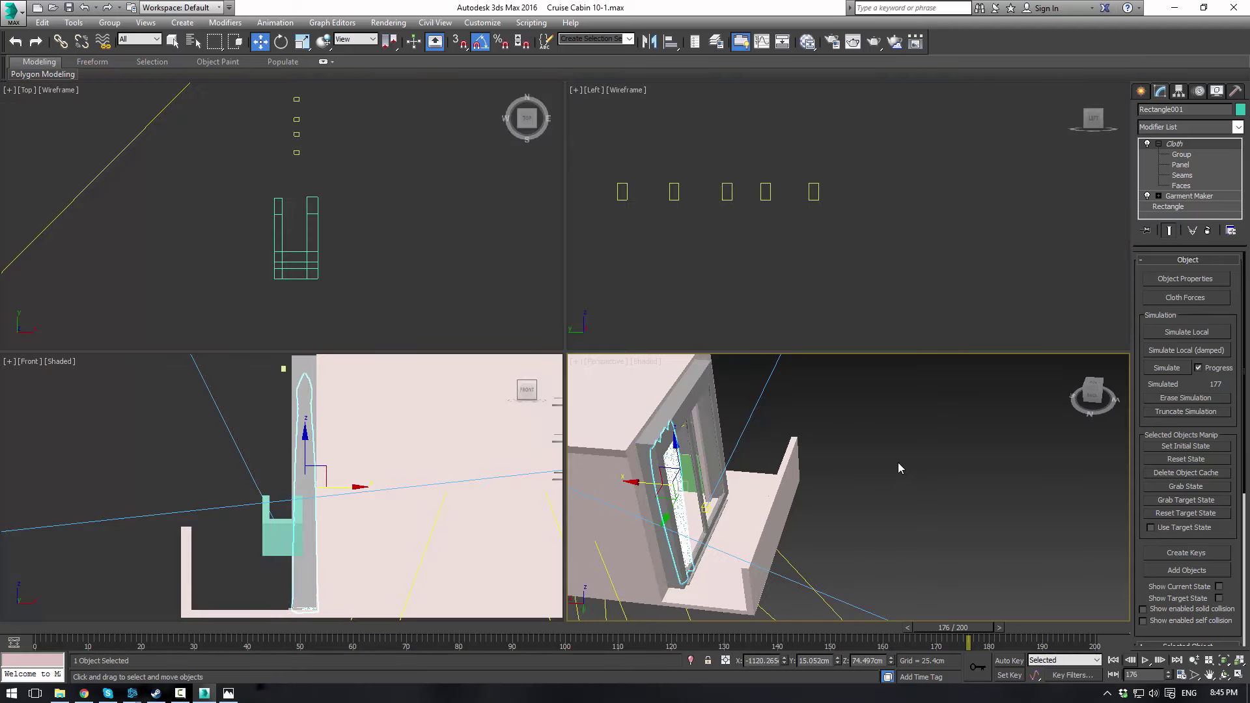
key("c")
left_click(732, 458)
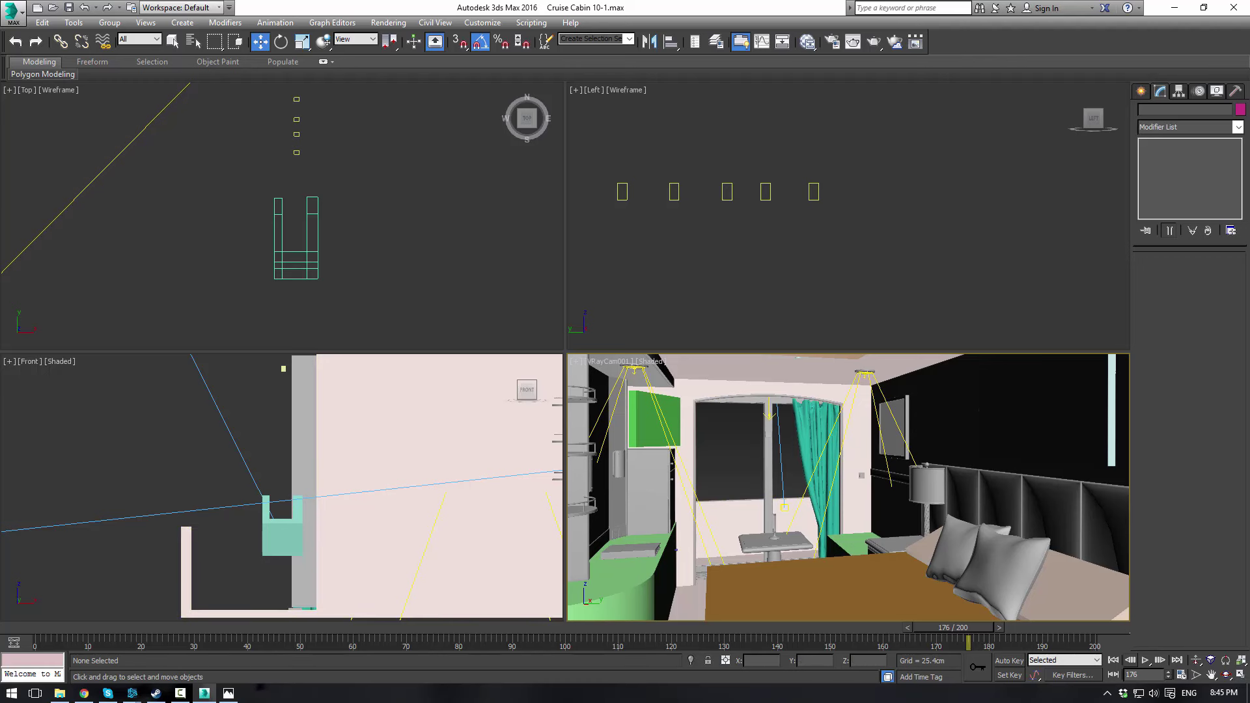
key("alt+Tab")
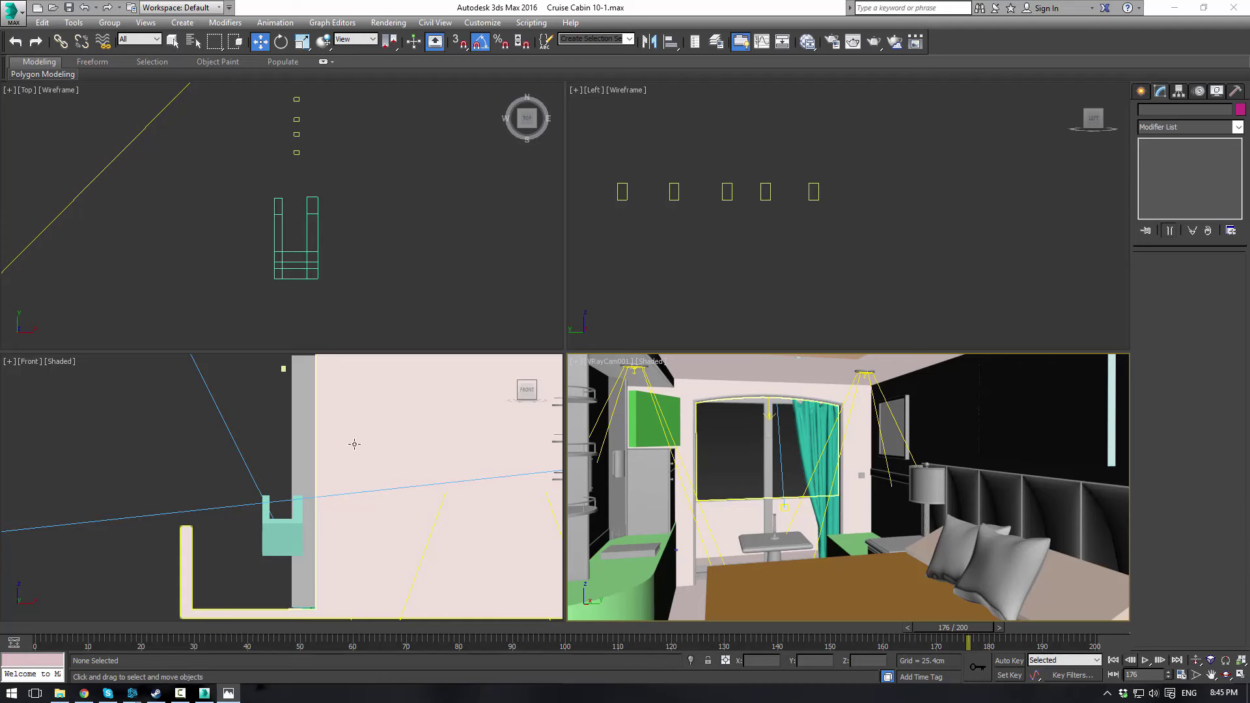
In the lower-left perspective view, raise the curtain along Z and shift it about 50 cm along Y
middle_click_drag(355, 445, 413, 503, "alt")
key("p")
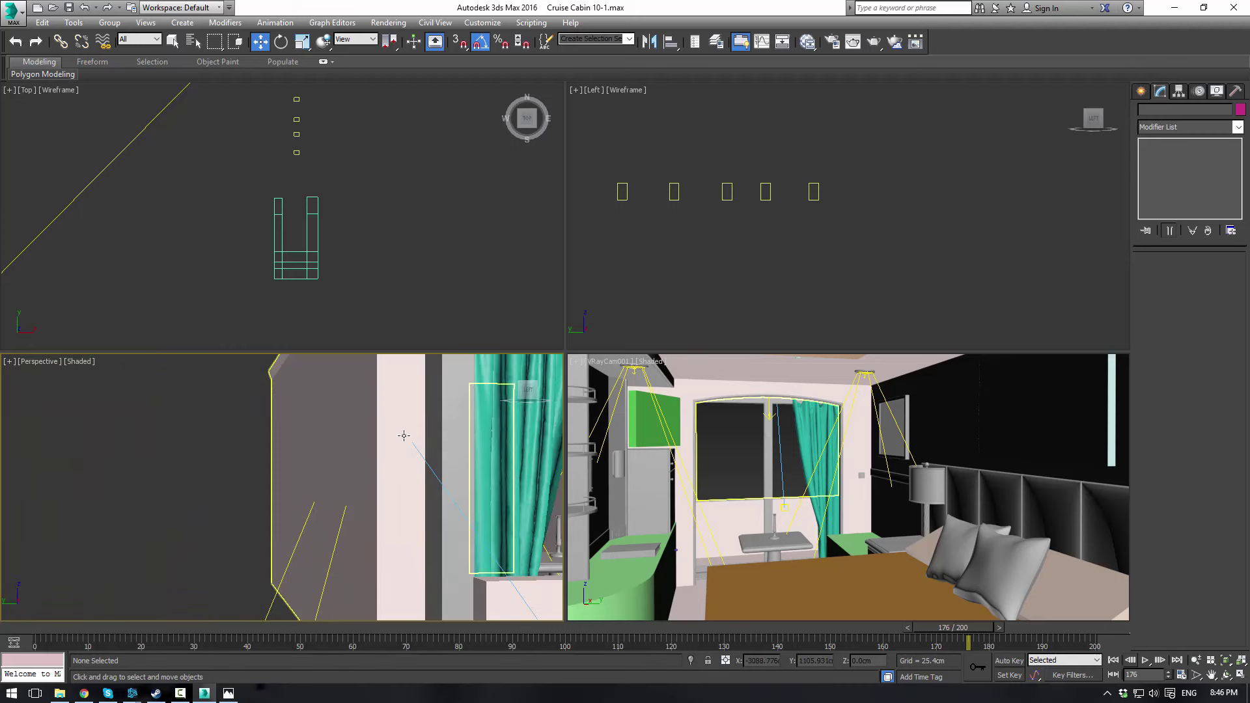
middle_click_drag(411, 440, 404, 501, "alt")
middle_click_drag(404, 501, 297, 558)
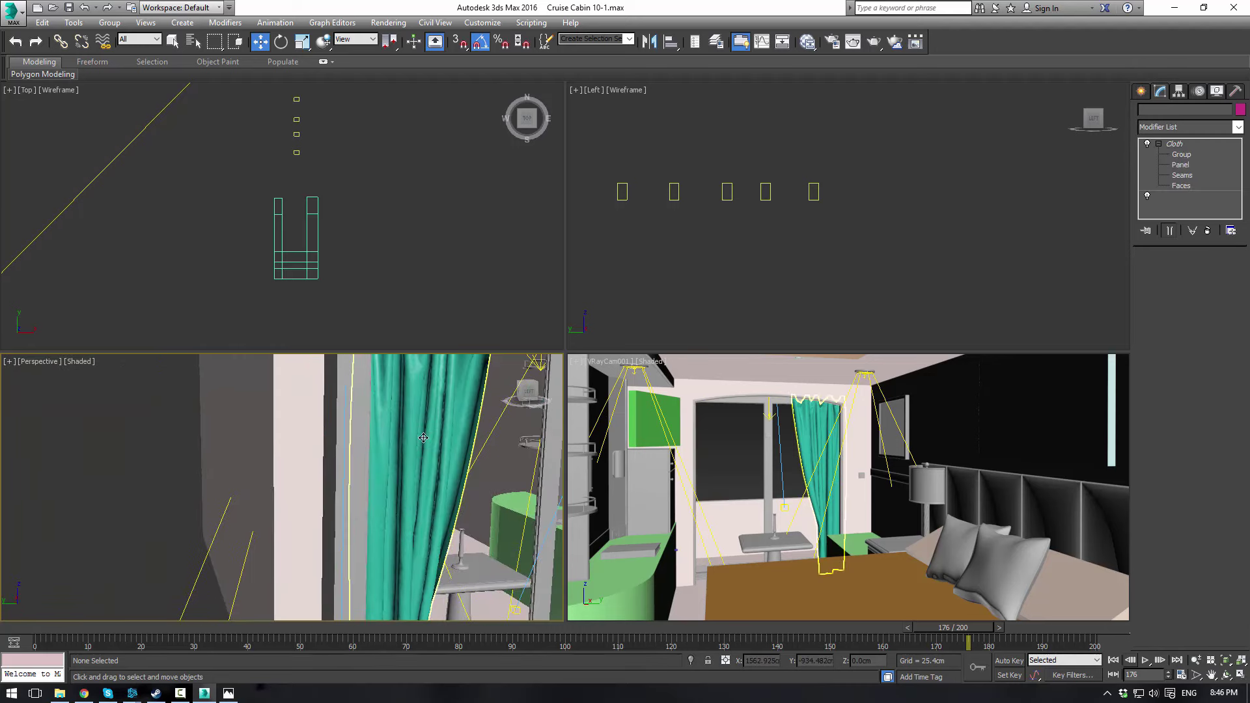
left_click(409, 505)
middle_click_drag(409, 505, 362, 474, "alt")
left_click_drag(414, 533, 407, 513)
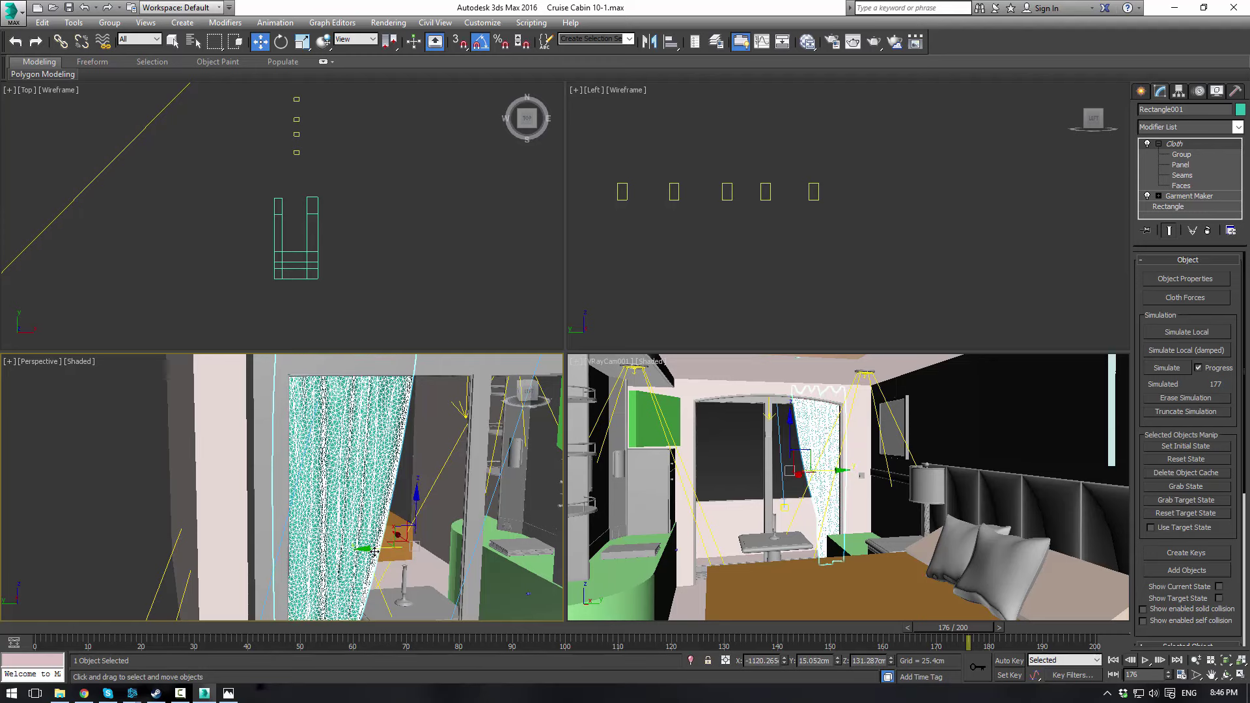
left_click_drag(375, 552, 353, 552)
Make the camera view active and reframe the camera and perspective views
left_click(719, 459)
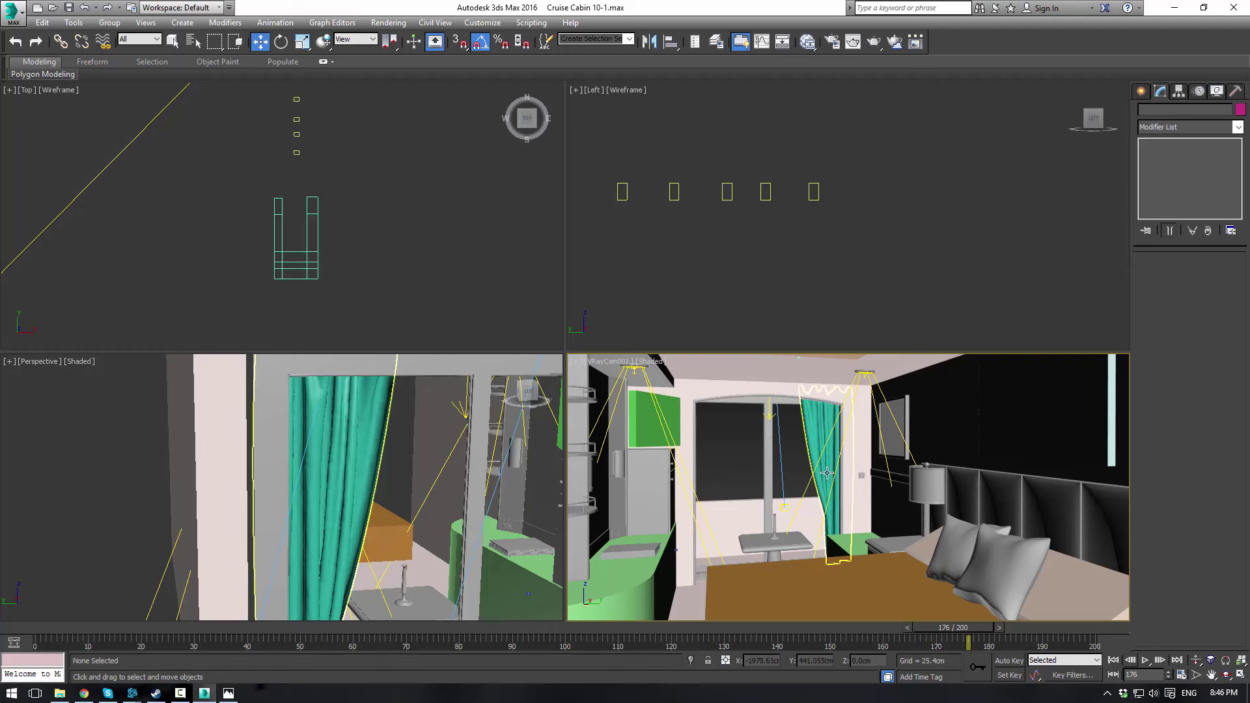
middle_click_drag(820, 479, 812, 503)
middle_click_drag(413, 423, 359, 466, "alt")
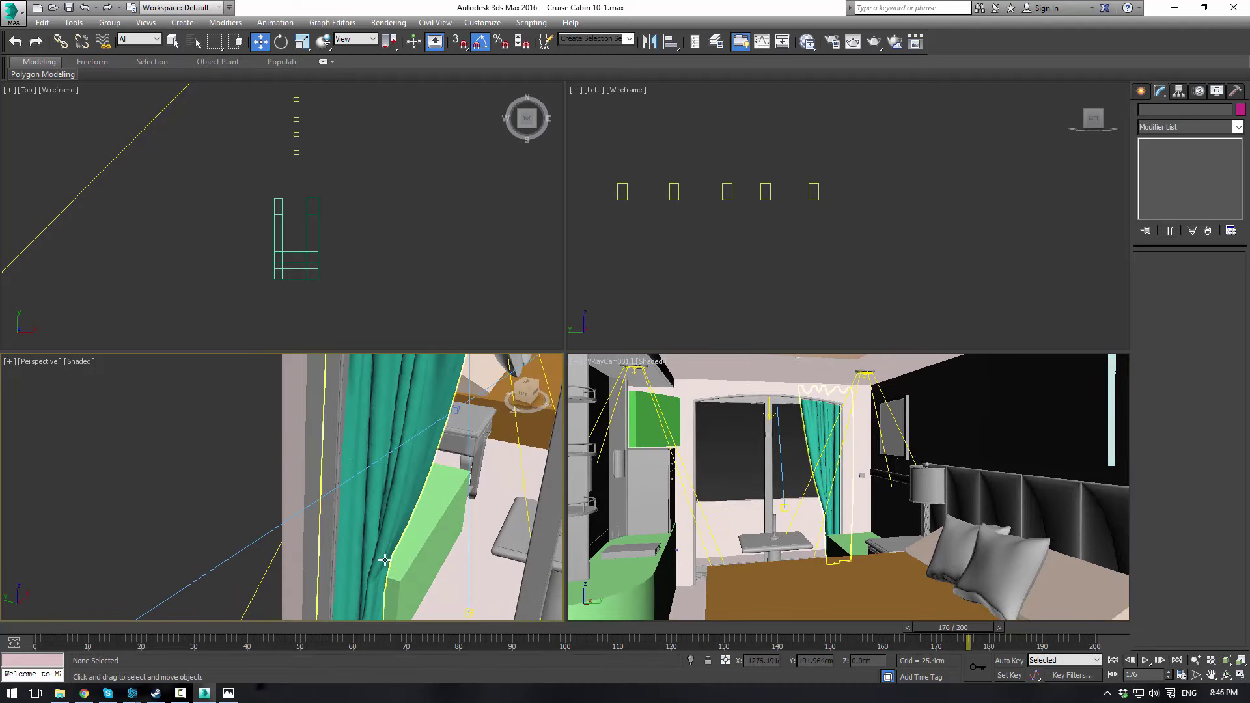
scroll(391, 571, "down", 8)
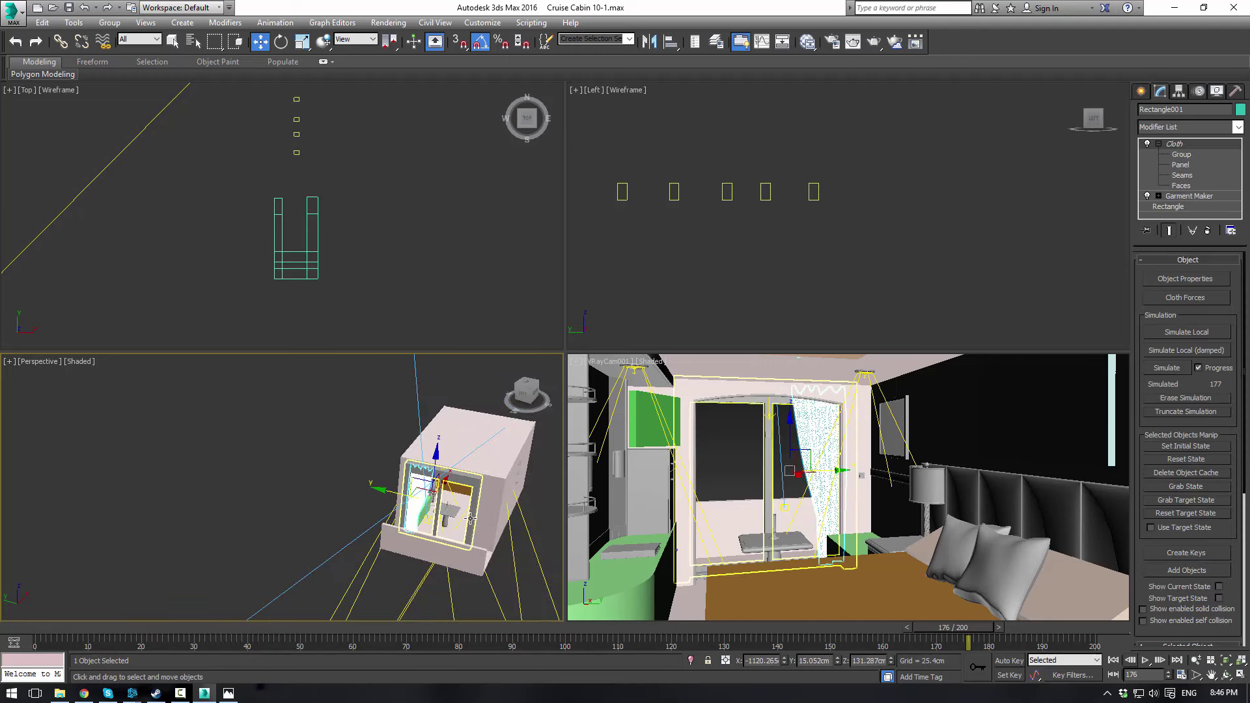
Erase the curtain's cloth simulation, flattening Rectangle001
left_click(482, 511)
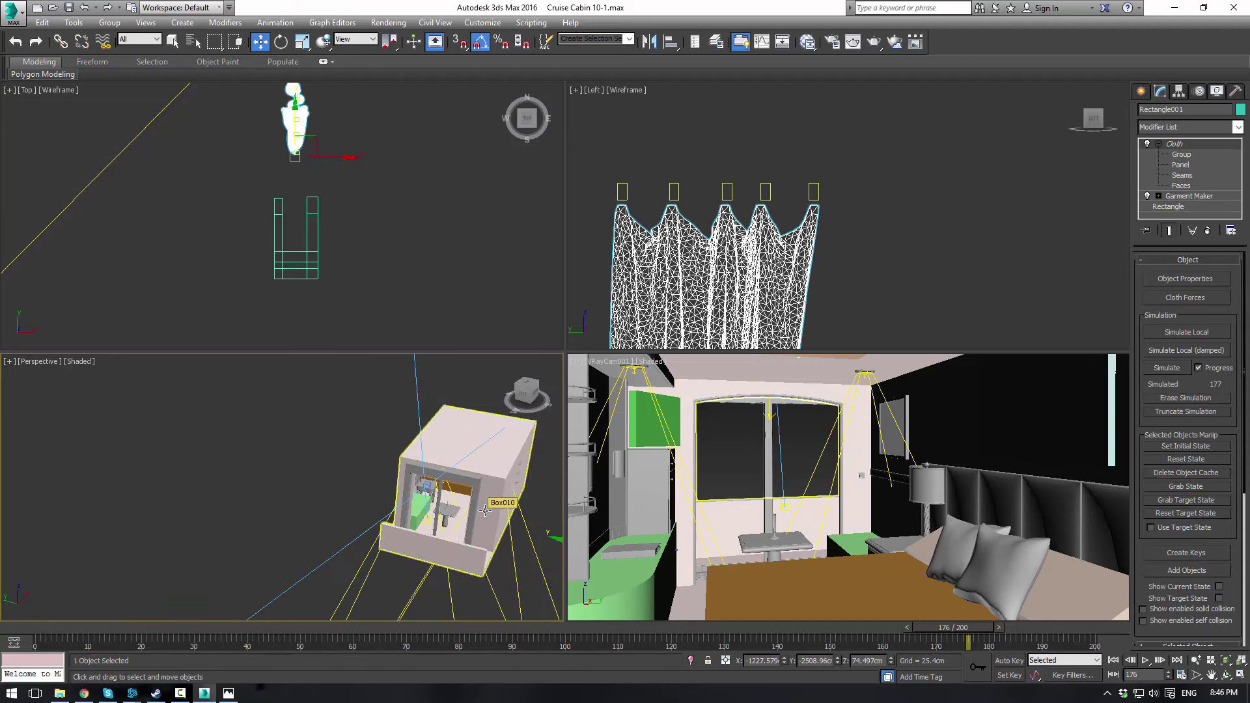
middle_click_drag(490, 506, 358, 514, "alt")
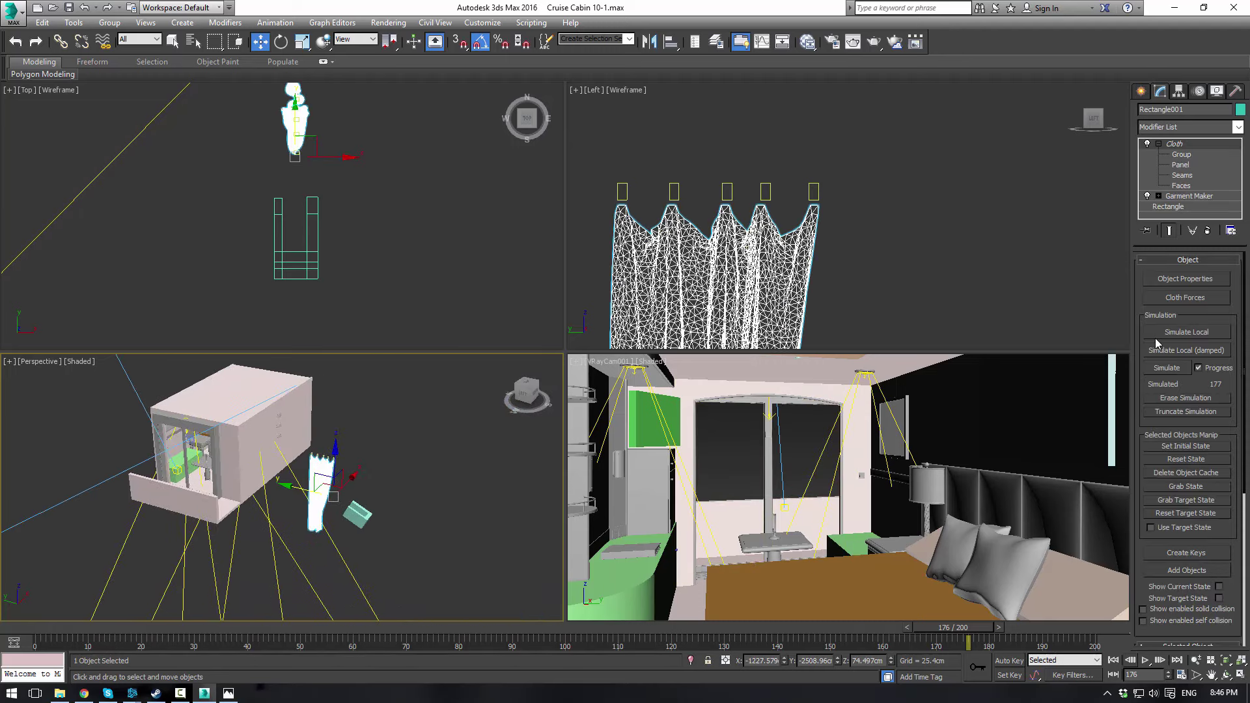
left_click(1175, 399)
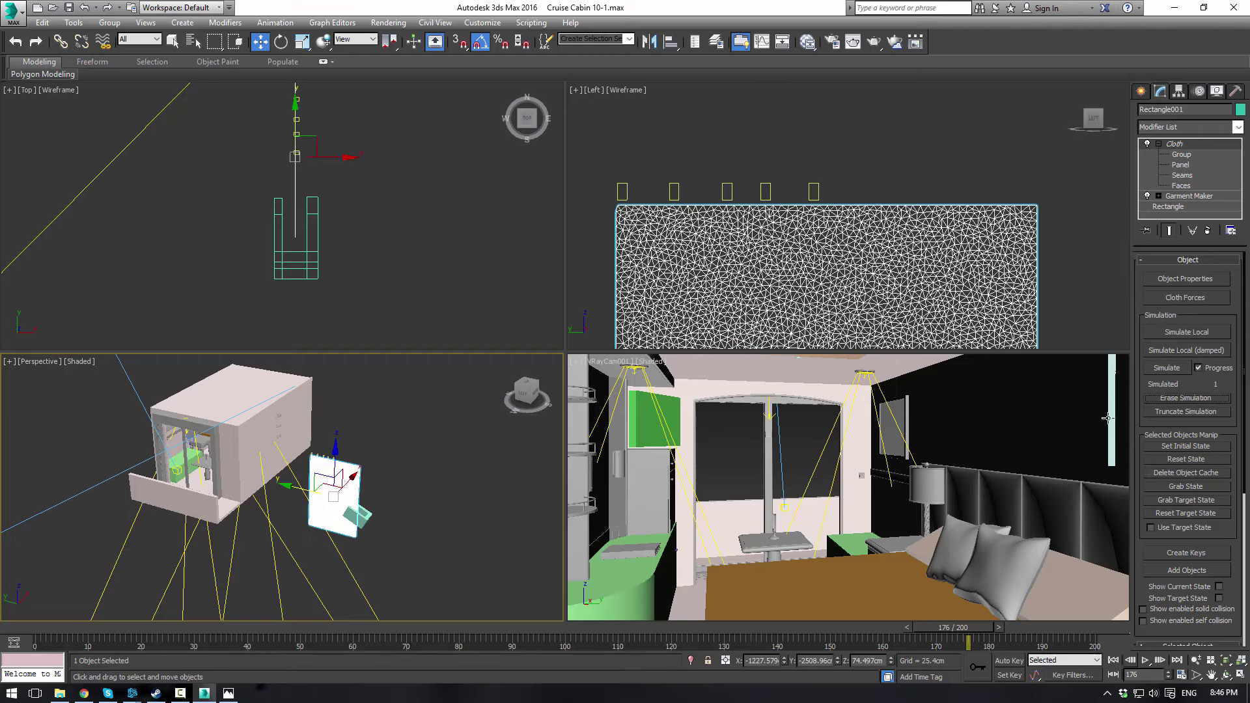
middle_click_drag(437, 451, 133, 362, "alt")
scroll(271, 436, "up", 5)
scroll(133, 361, "up", 3)
At frame 131, raise the curtin pusher box along Z
left_click(194, 466)
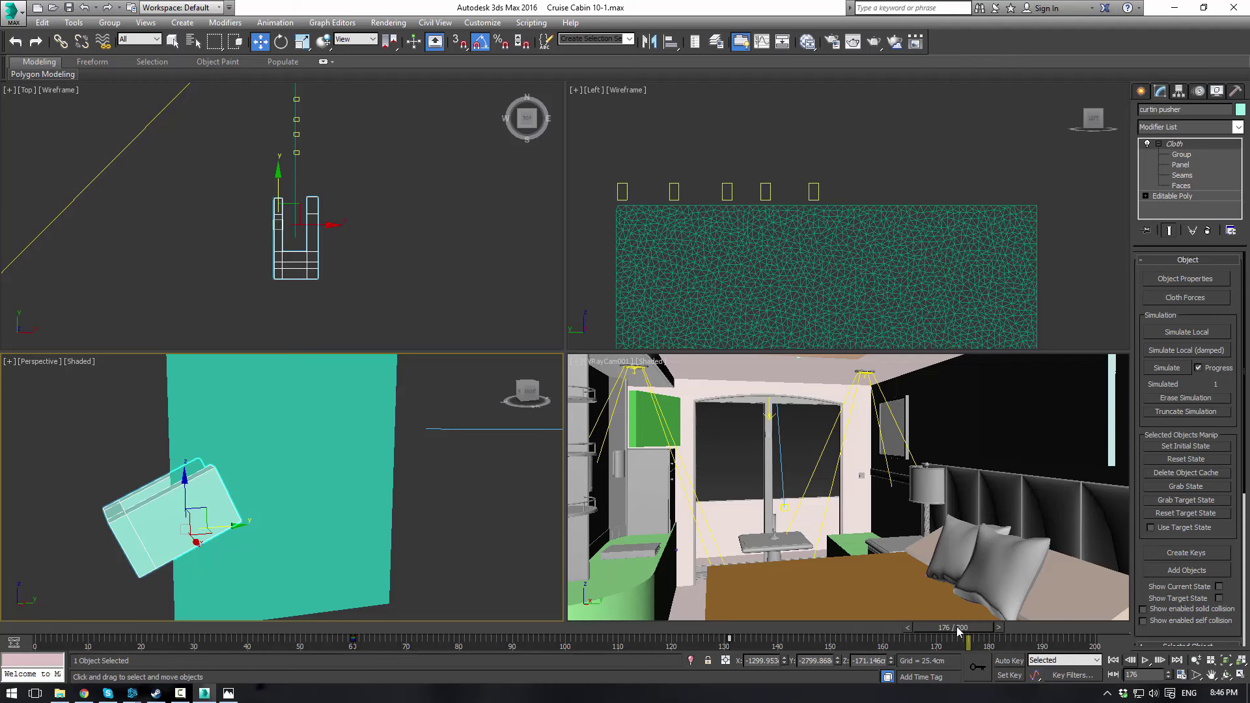
left_click_drag(960, 630, 733, 629)
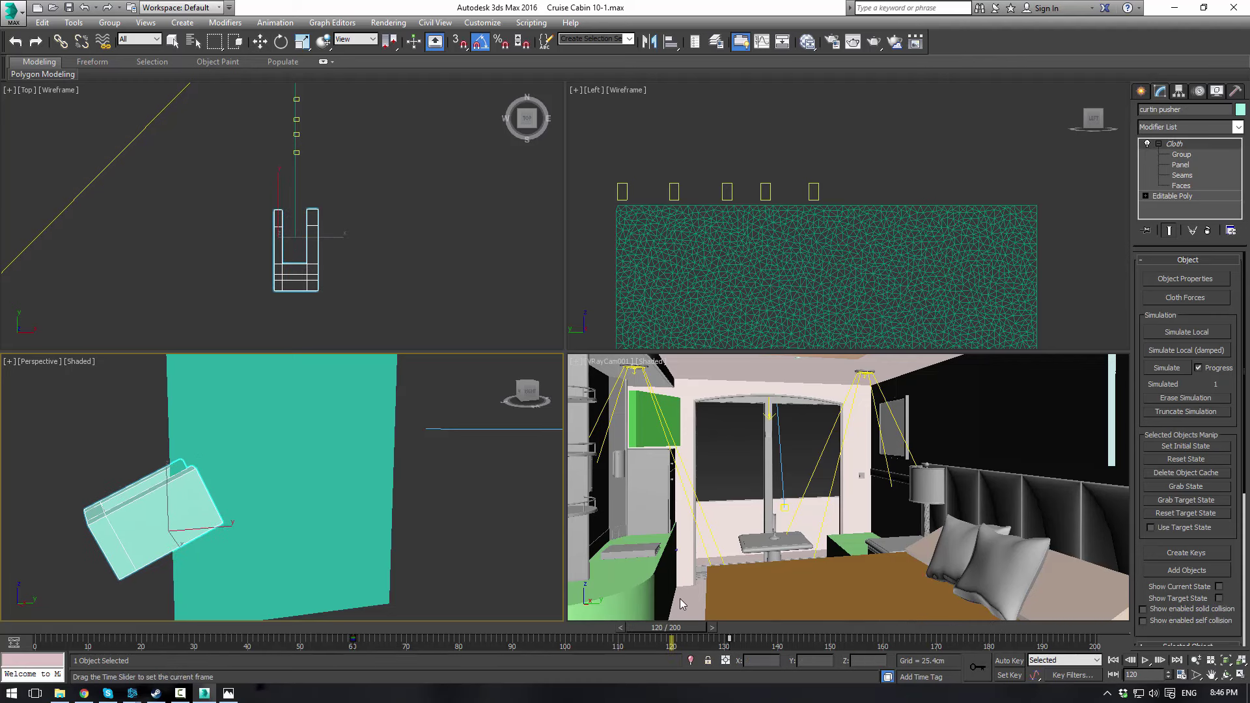
key("comma")
key("w")
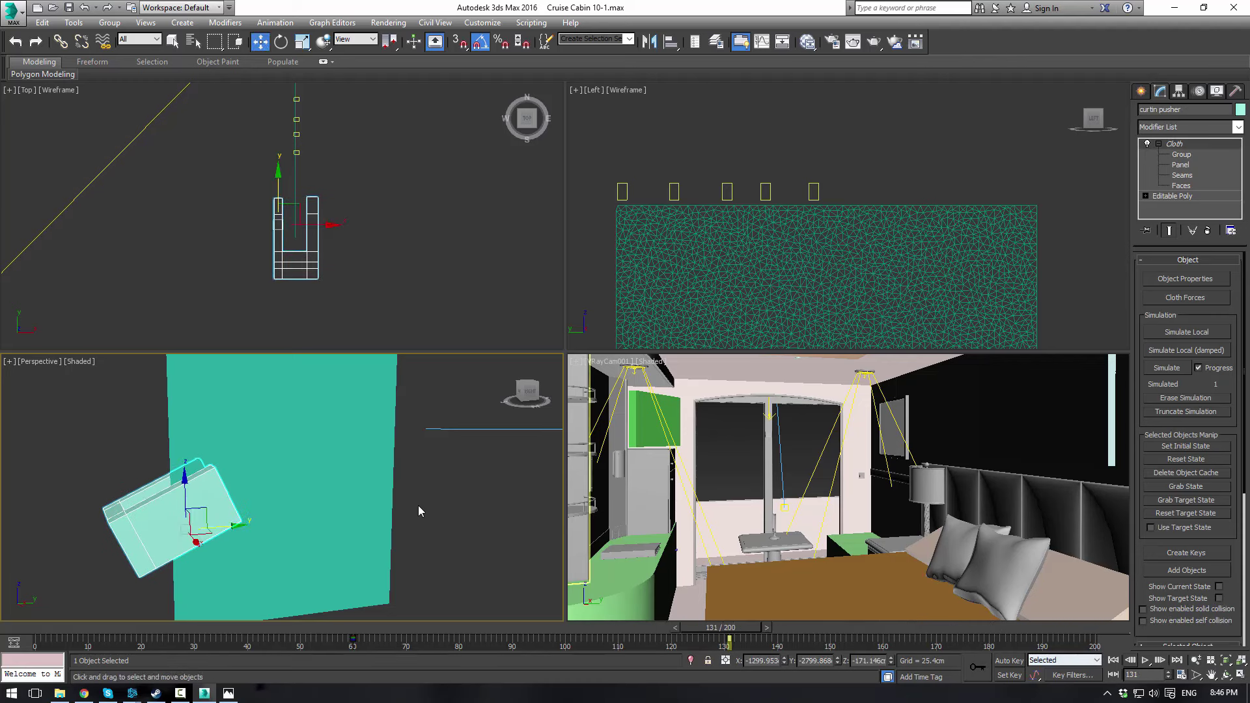
middle_click_drag(244, 454, 283, 502)
scroll(284, 503, "down", 3)
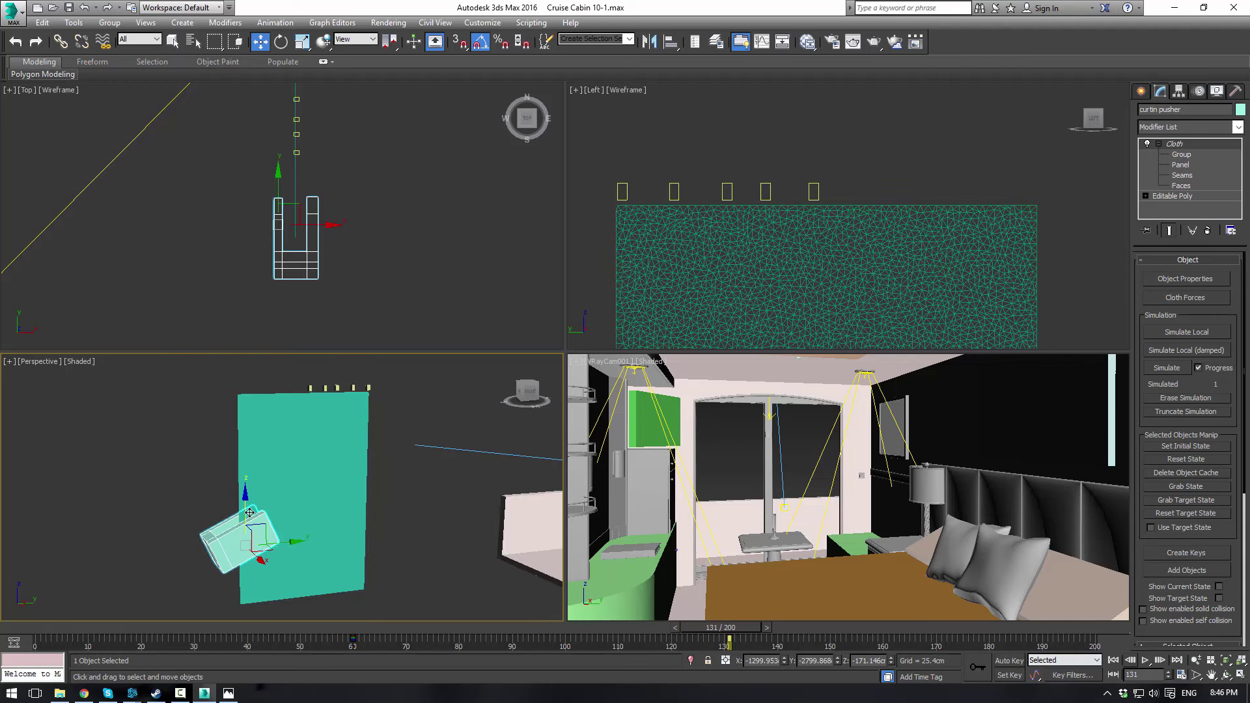
left_click_drag(247, 507, 242, 479)
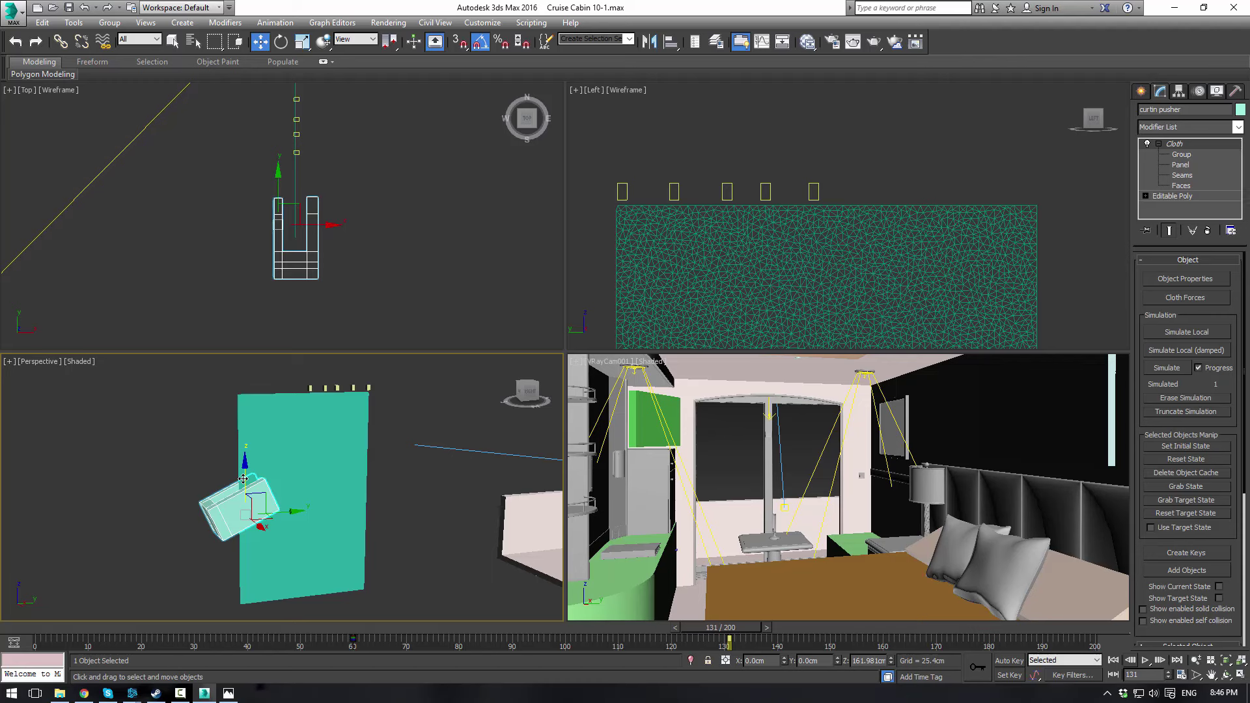
left_click_drag(243, 479, 252, 488)
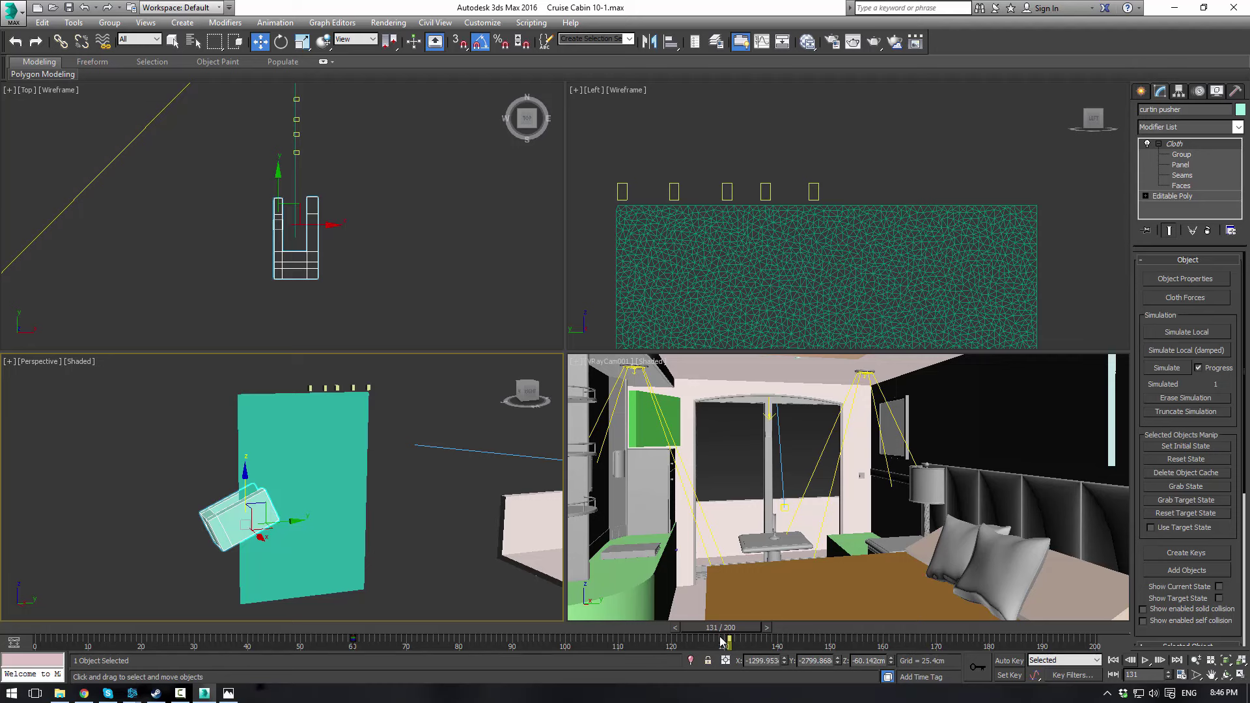
Check the box's path at frame 62, then undo two steps back to the simulated curtain
left_click_drag(723, 642, 853, 675)
key("w")
left_click(359, 512)
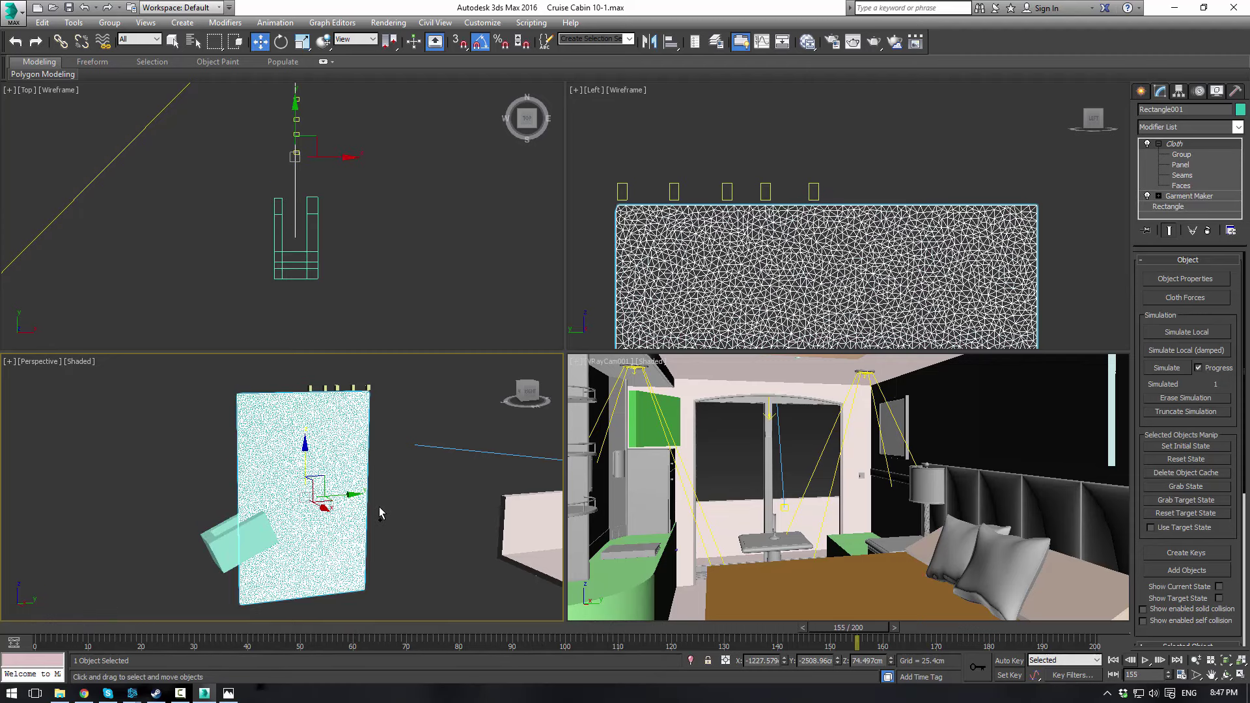
key("ctrl+z")
key("ctrl+z")
key("ctrl+z")
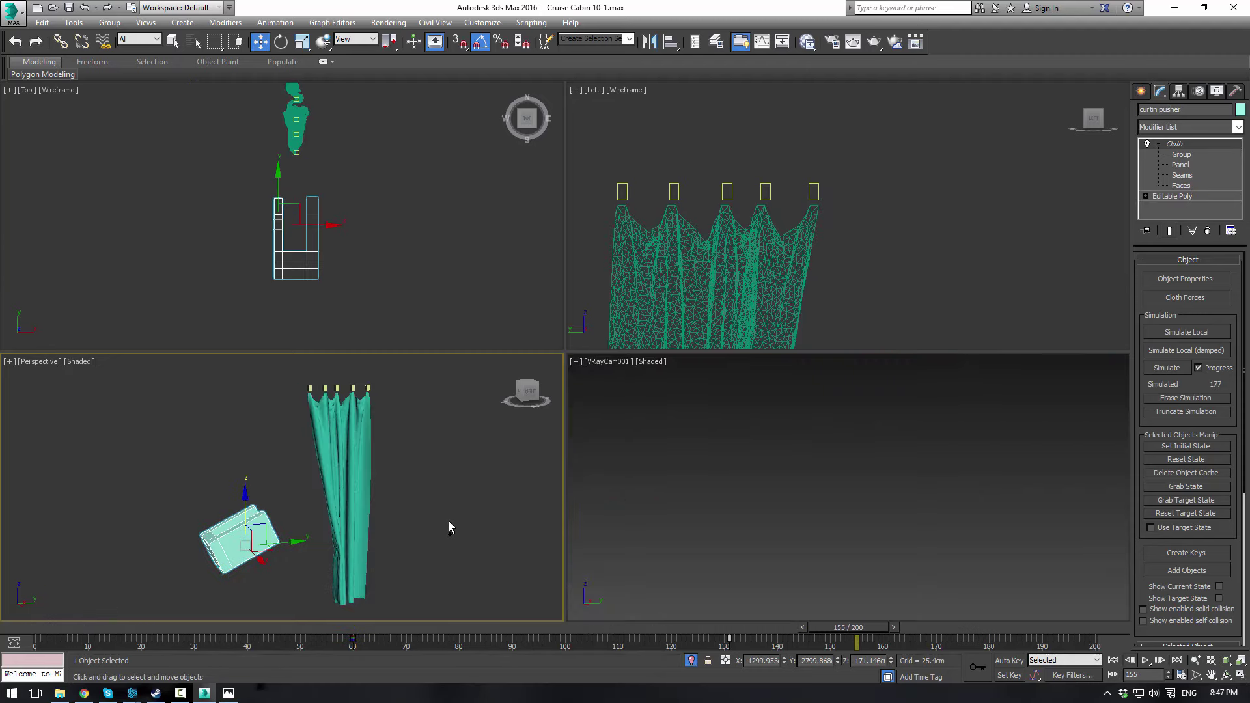
key("ctrl+z")
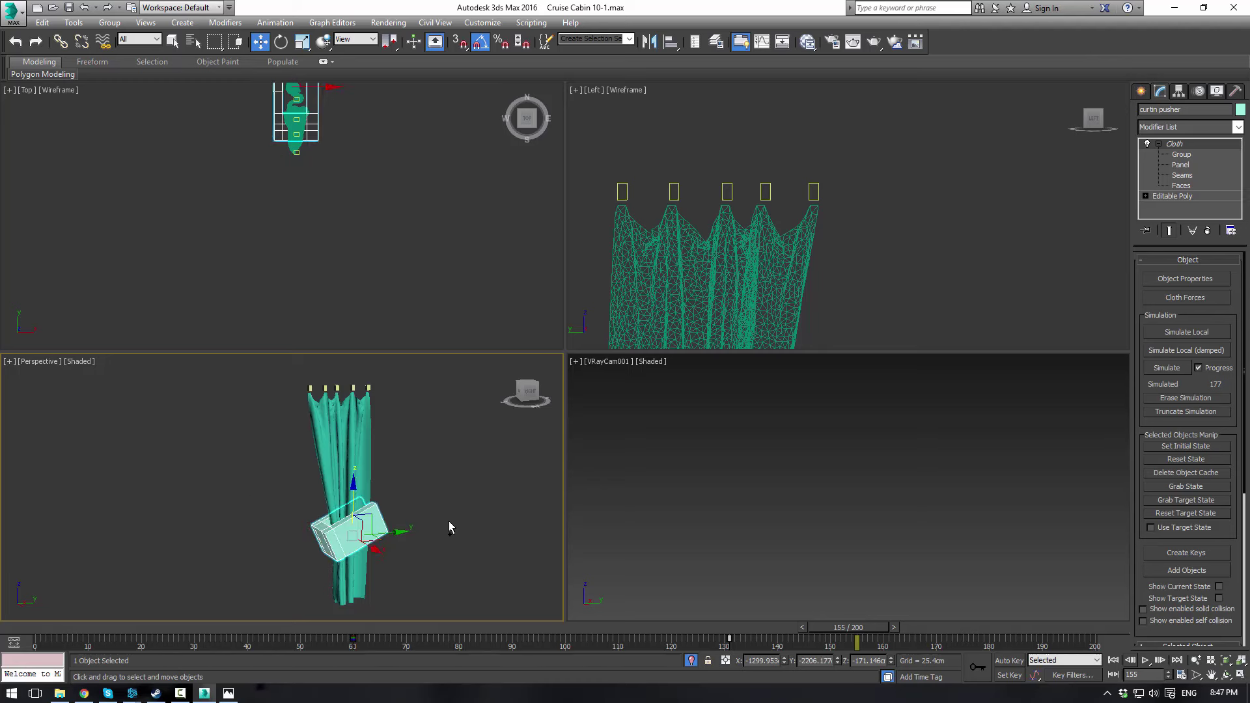
Clear the simulation again, return to frame 0, and raise the pusher box beside the curtain
left_click(1176, 400)
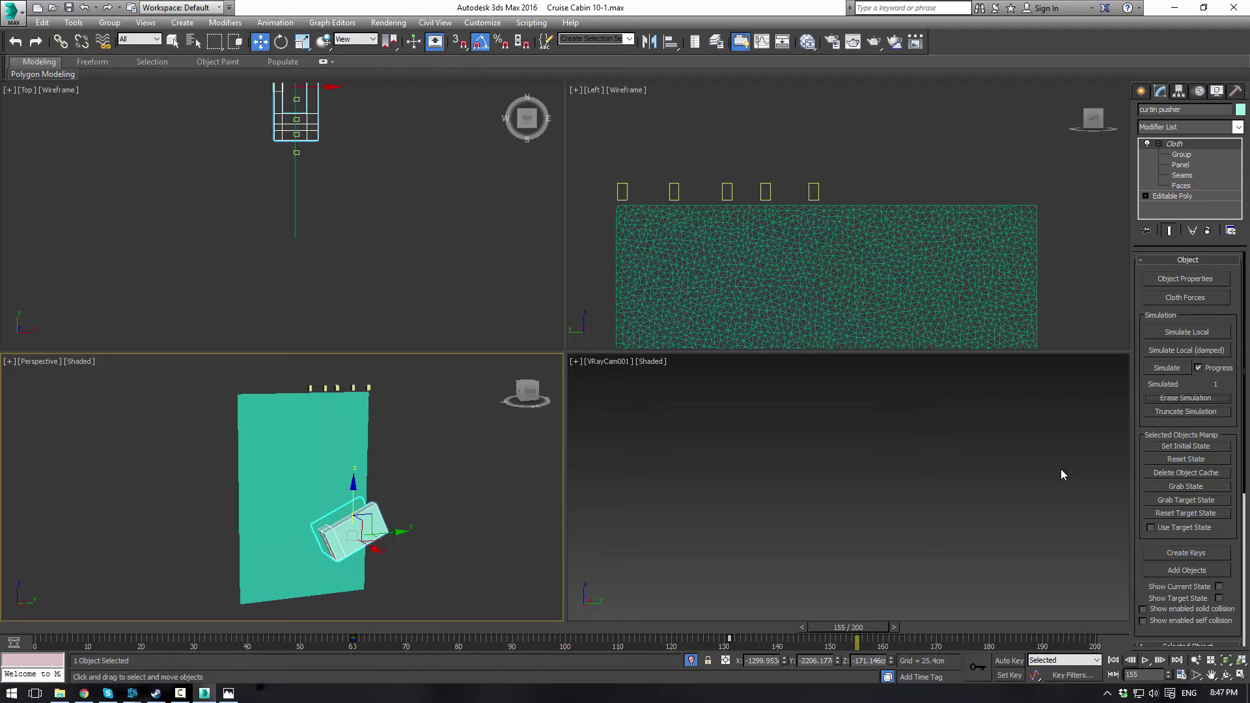
left_click_drag(846, 629, 39, 550)
left_click_drag(205, 511, 204, 469)
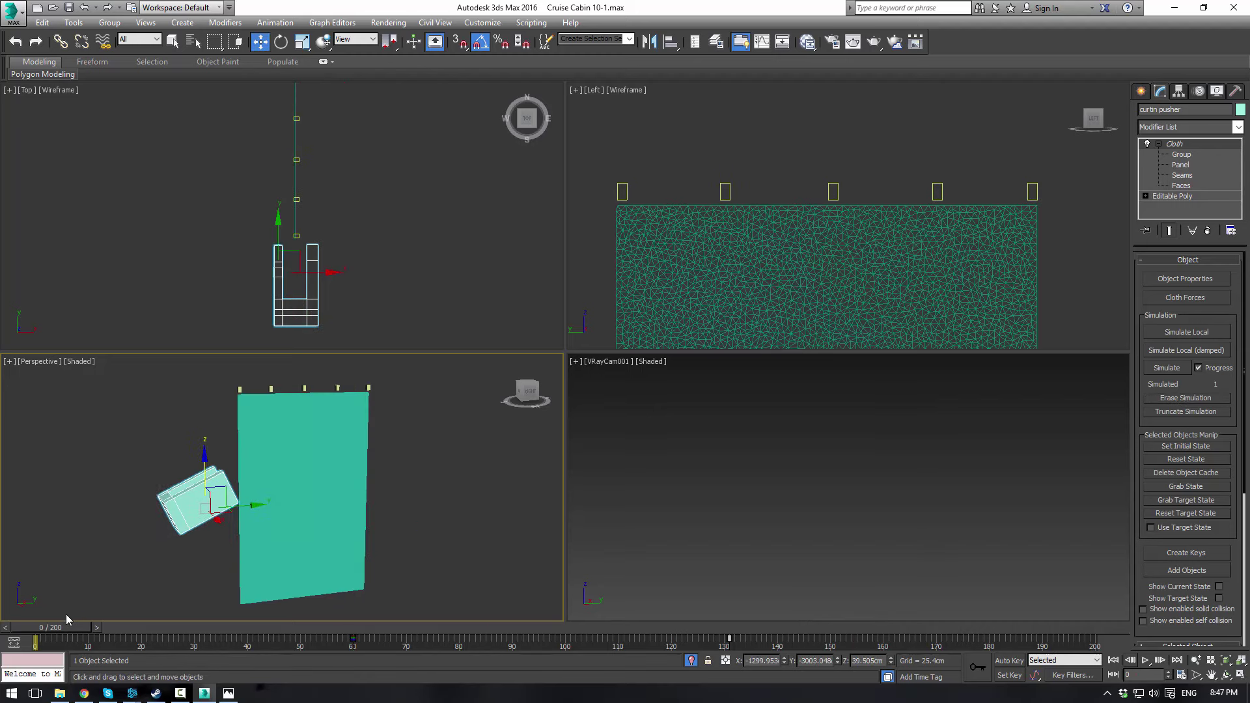
left_click_drag(63, 625, 4, 563)
Set Rectangle001 as a cloth object in the Cloth Object Properties dialog
left_click(293, 442)
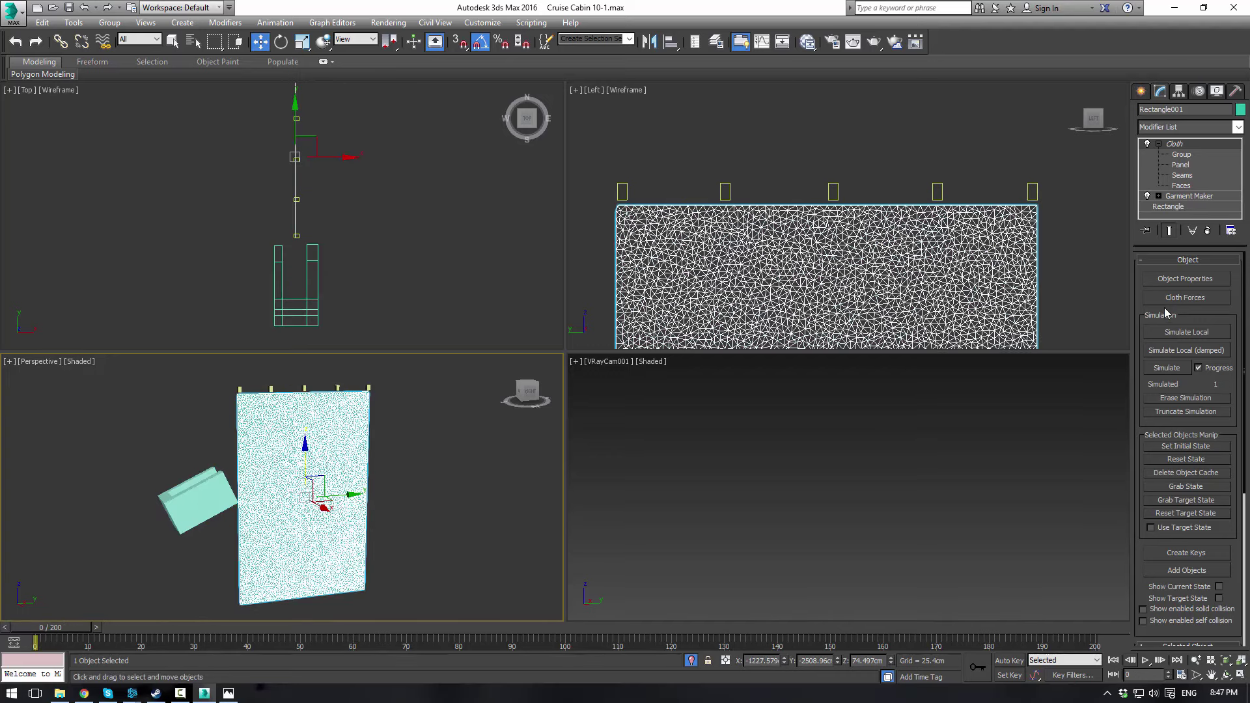
left_click(1169, 282)
left_click(512, 218)
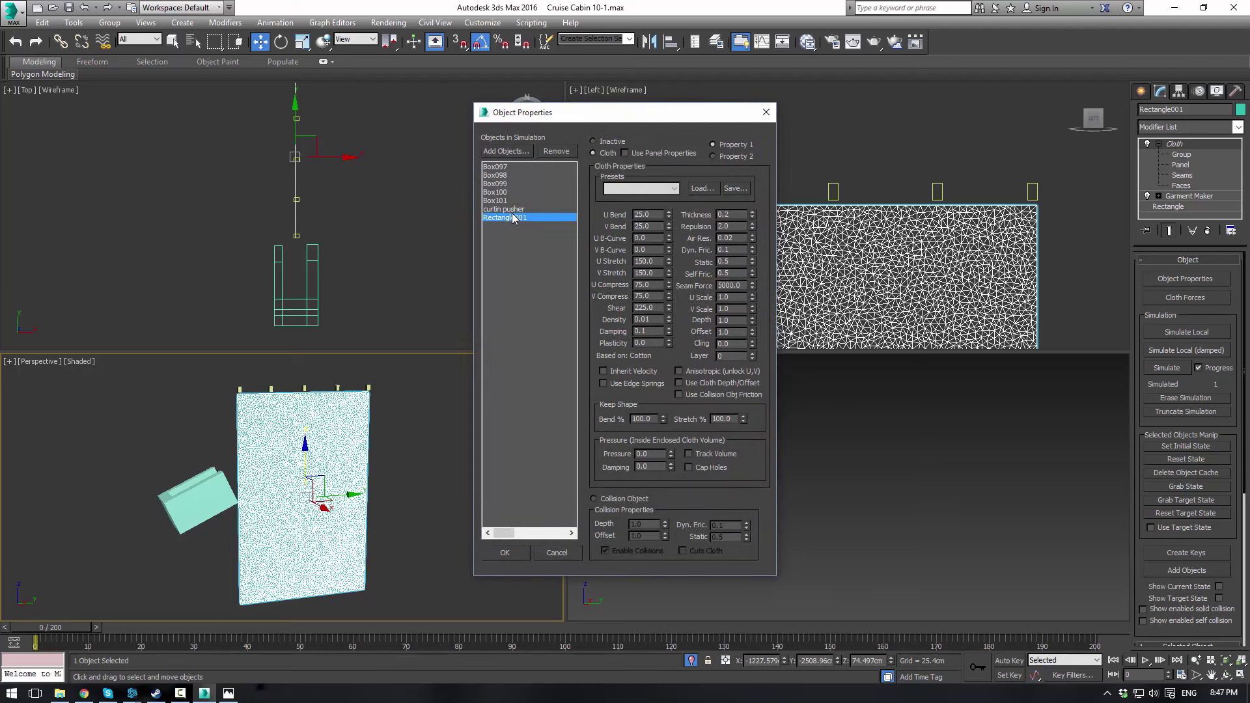
left_click(507, 558)
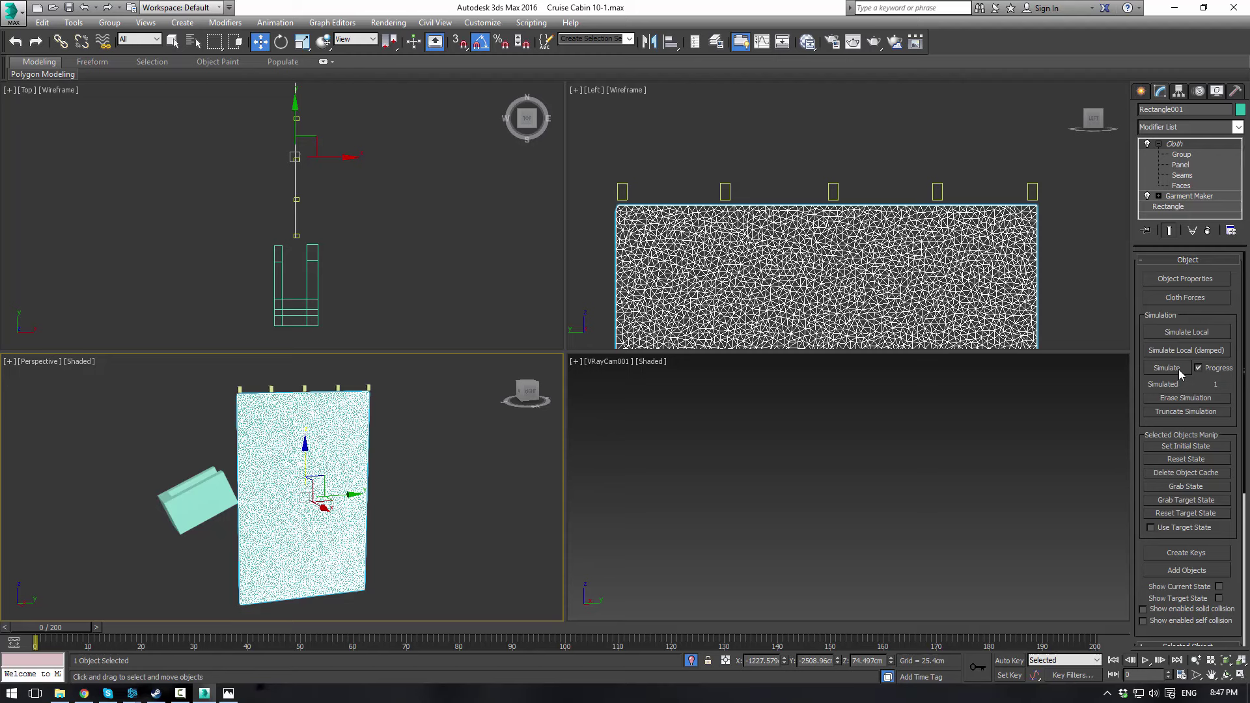
Re-run the cloth simulation so the curtain gathers around the tie-back box
left_click(199, 498)
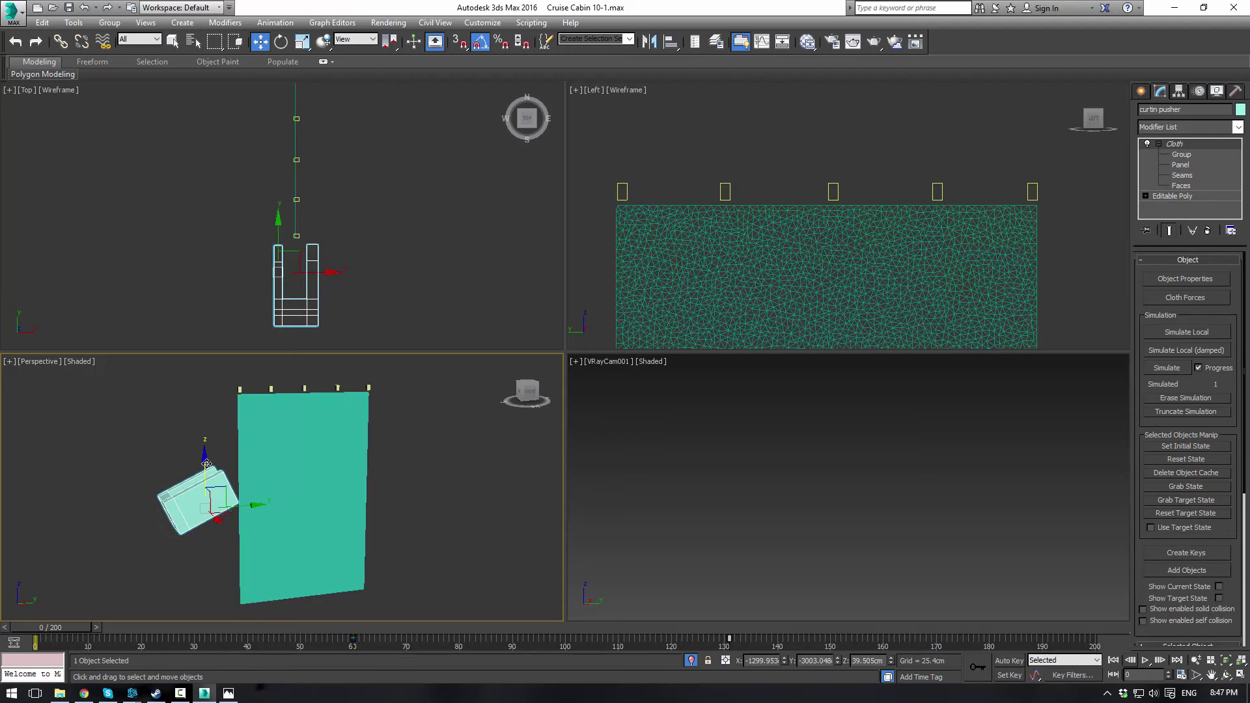
left_click(321, 427)
left_click(1171, 370)
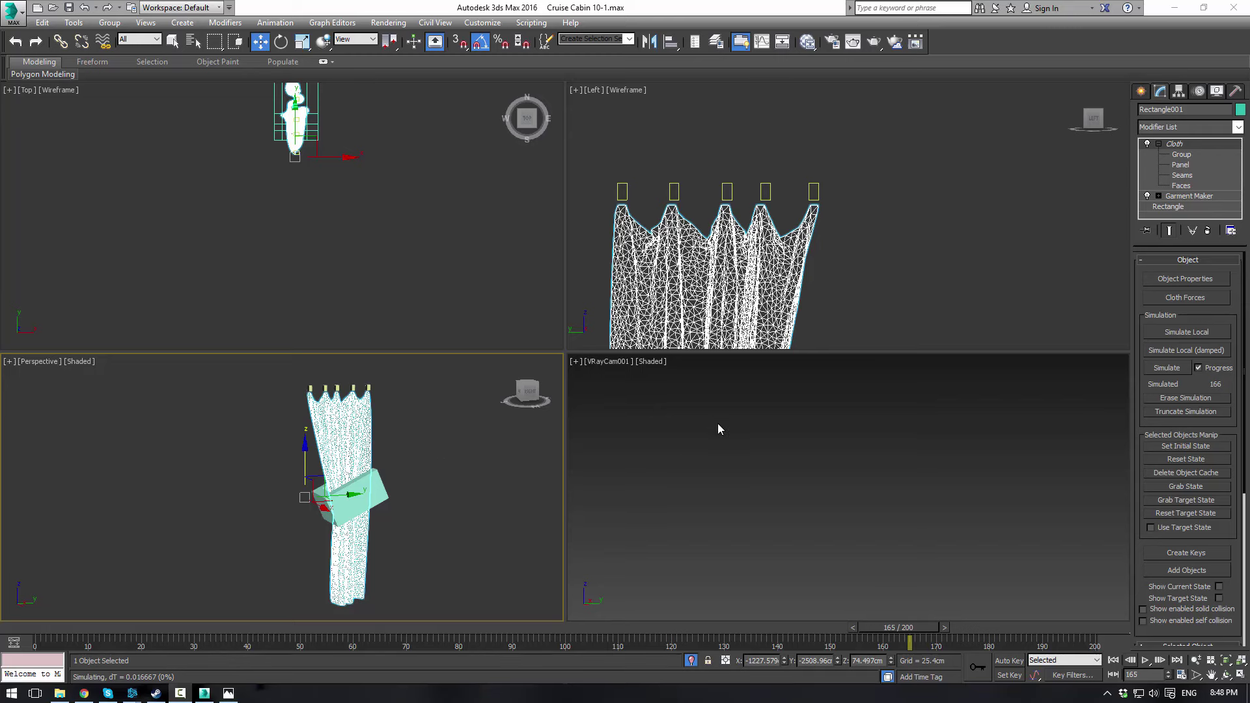
End isolation so the whole cabin reappears in the perspective view
left_click(680, 446)
key("p")
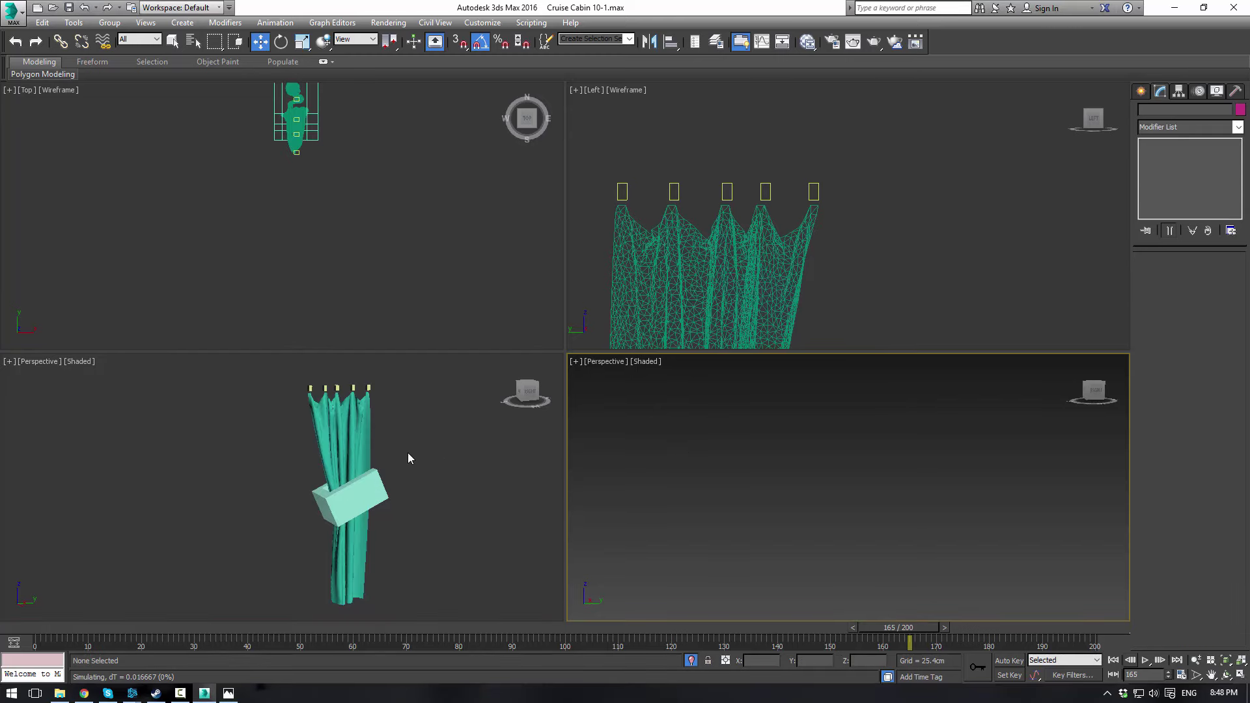
left_click(346, 500)
right_click(430, 416)
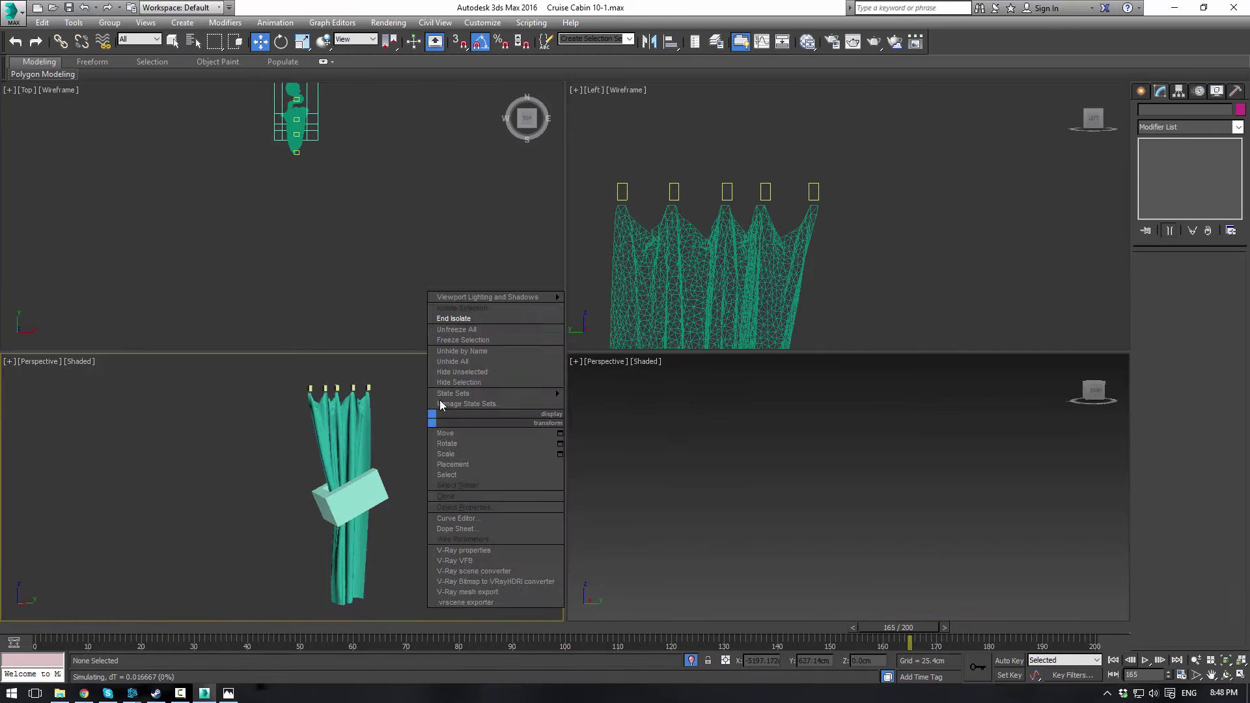
left_click(461, 320)
Orbit toward the cabin front and select the curtain
scroll(398, 466, "down", 3)
middle_click_drag(399, 467, 537, 473, "alt")
middle_click_drag(313, 443, 455, 502, "alt")
scroll(456, 502, "up", 3)
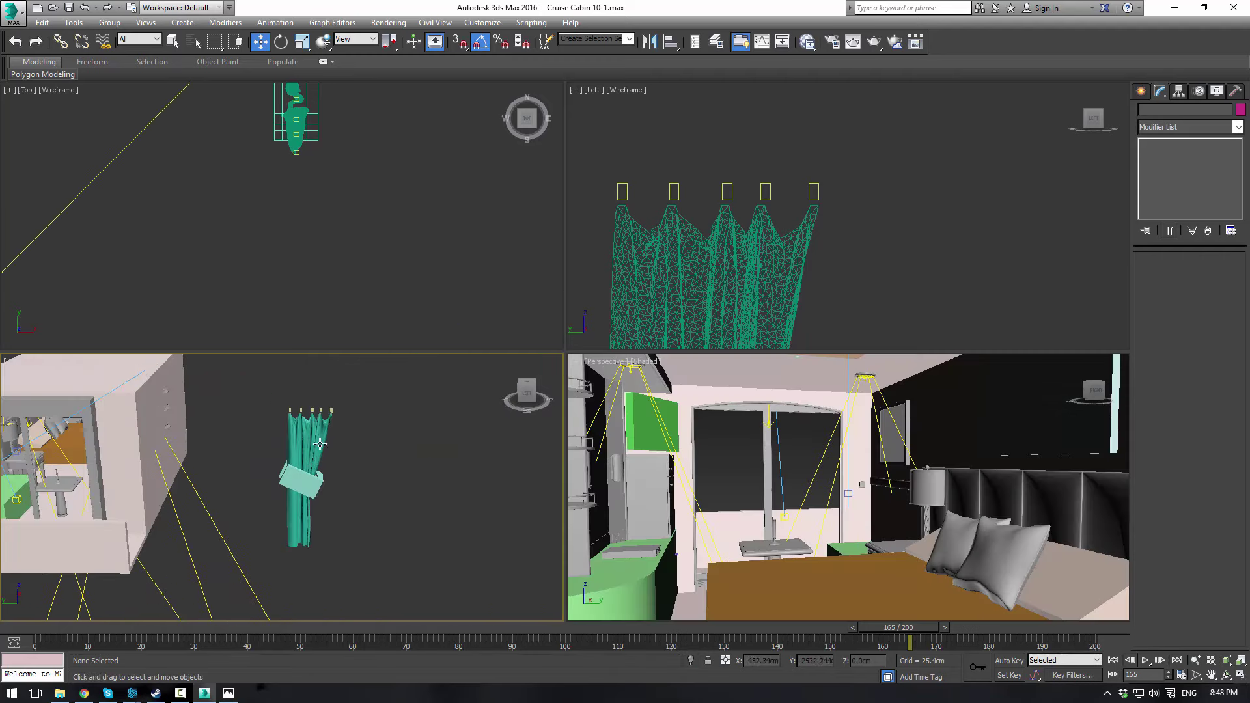
left_click(315, 443)
middle_click_drag(326, 454, 396, 479, "alt")
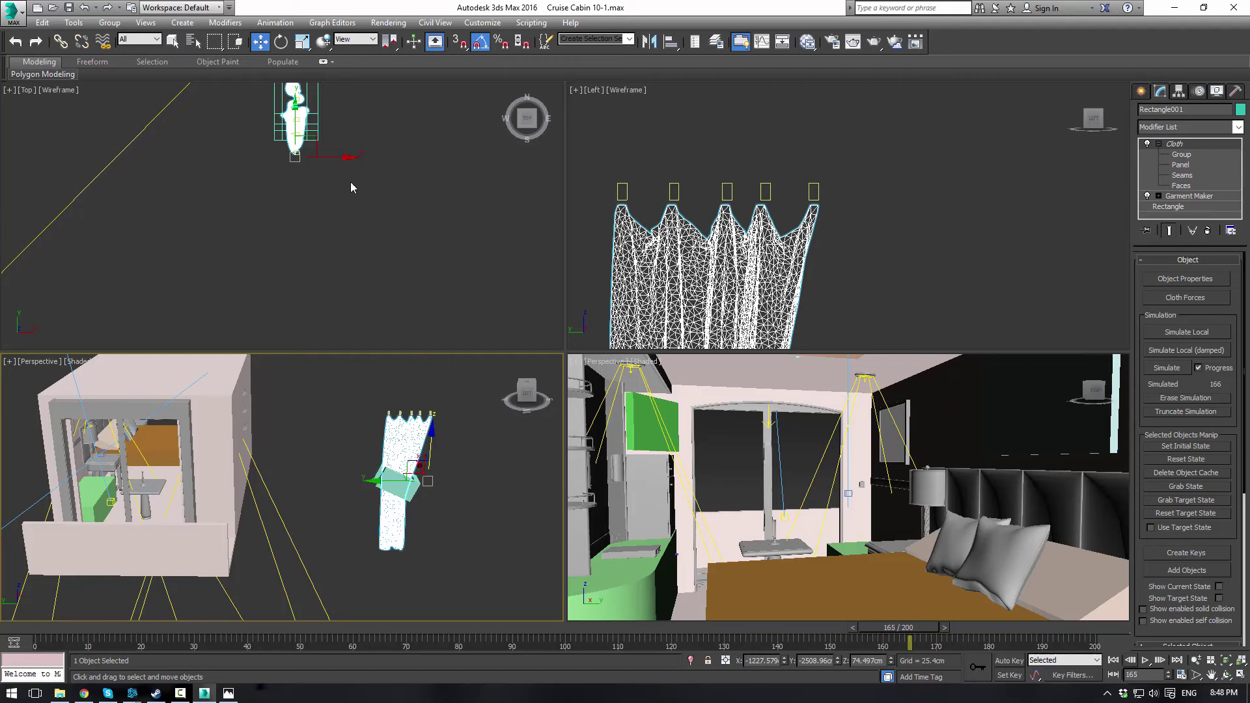
In the top view, move the curtain up into the cabin toward the window
middle_click_drag(351, 183, 346, 299)
scroll(358, 129, "down", 3)
middle_click_drag(359, 129, 318, 310)
scroll(338, 296, "down", 2)
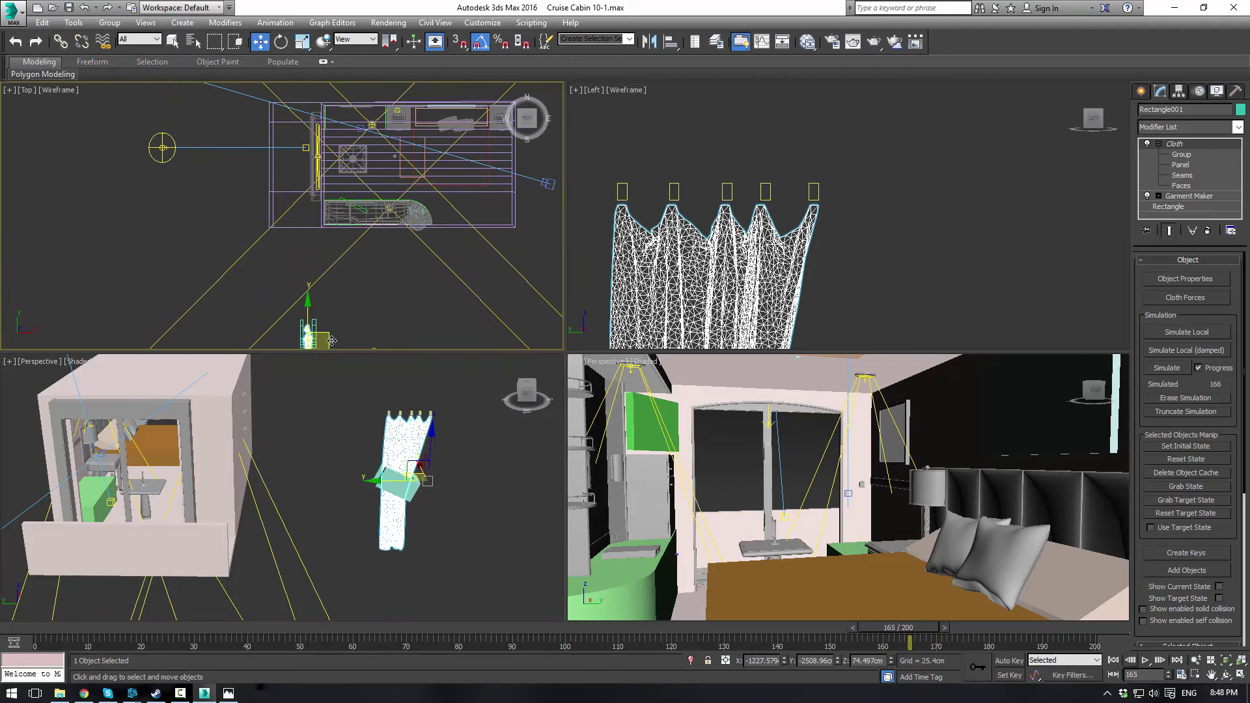
left_click_drag(331, 340, 340, 163)
scroll(336, 166, "up", 5)
middle_click_drag(365, 187, 391, 253)
left_click_drag(325, 238, 318, 299)
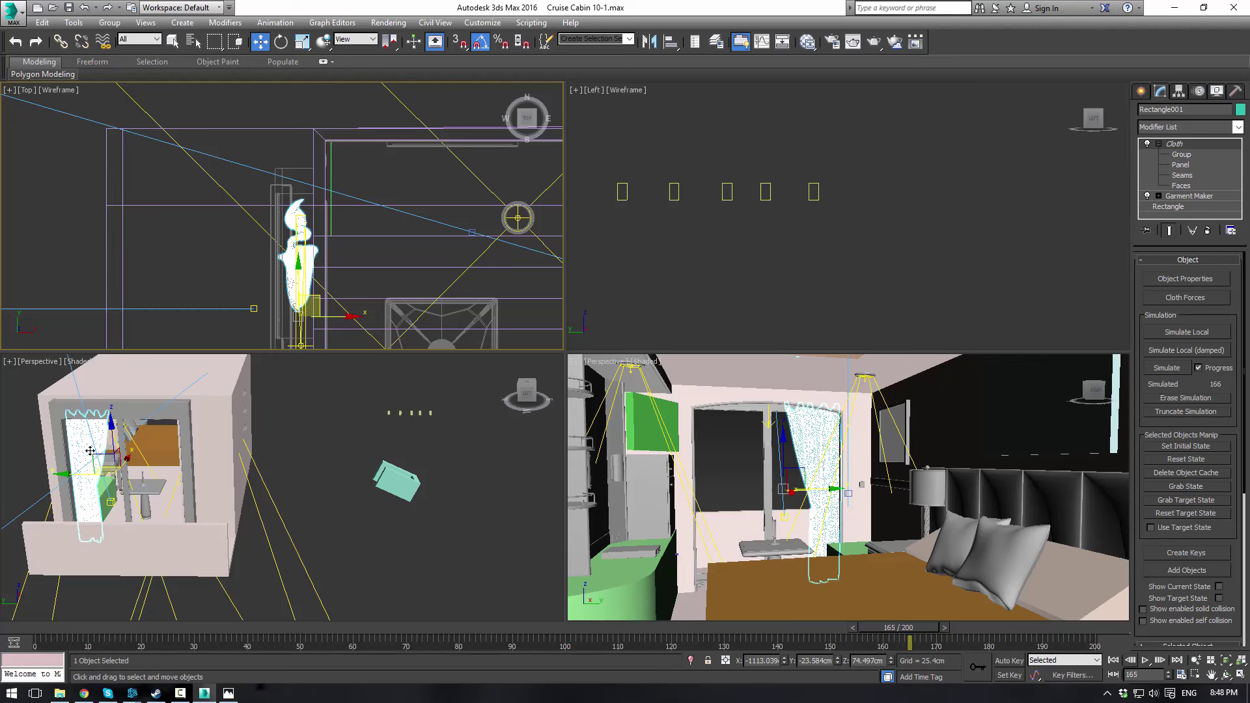
Slide the curtain along Y to hang beside the window
middle_click_drag(114, 468, 151, 476)
left_click_drag(115, 480, 103, 482)
left_click_drag(102, 482, 105, 482)
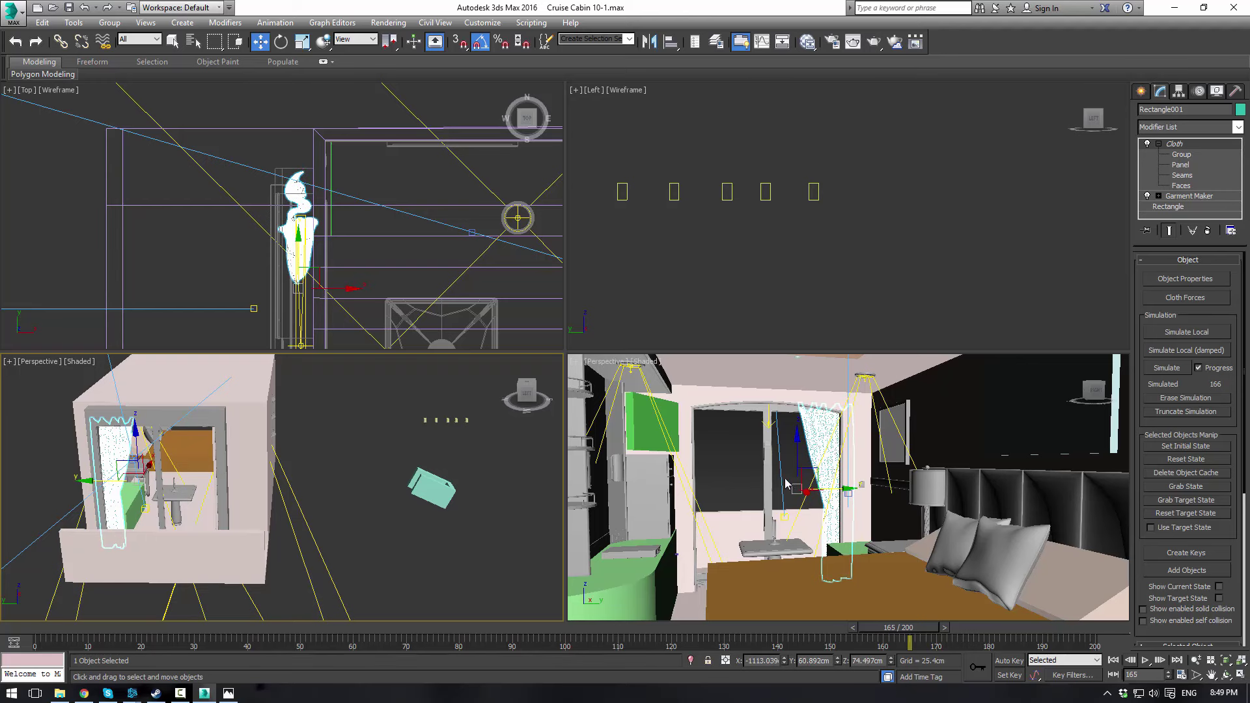
left_click(737, 481)
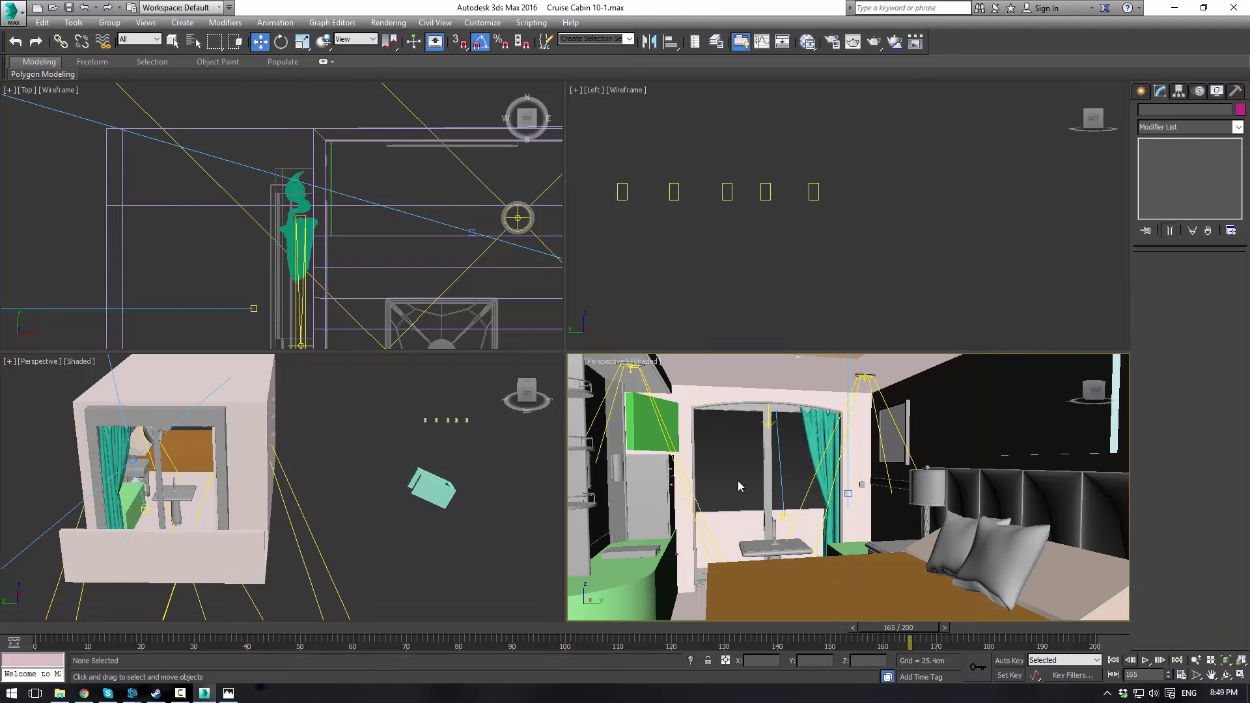
left_click(812, 436)
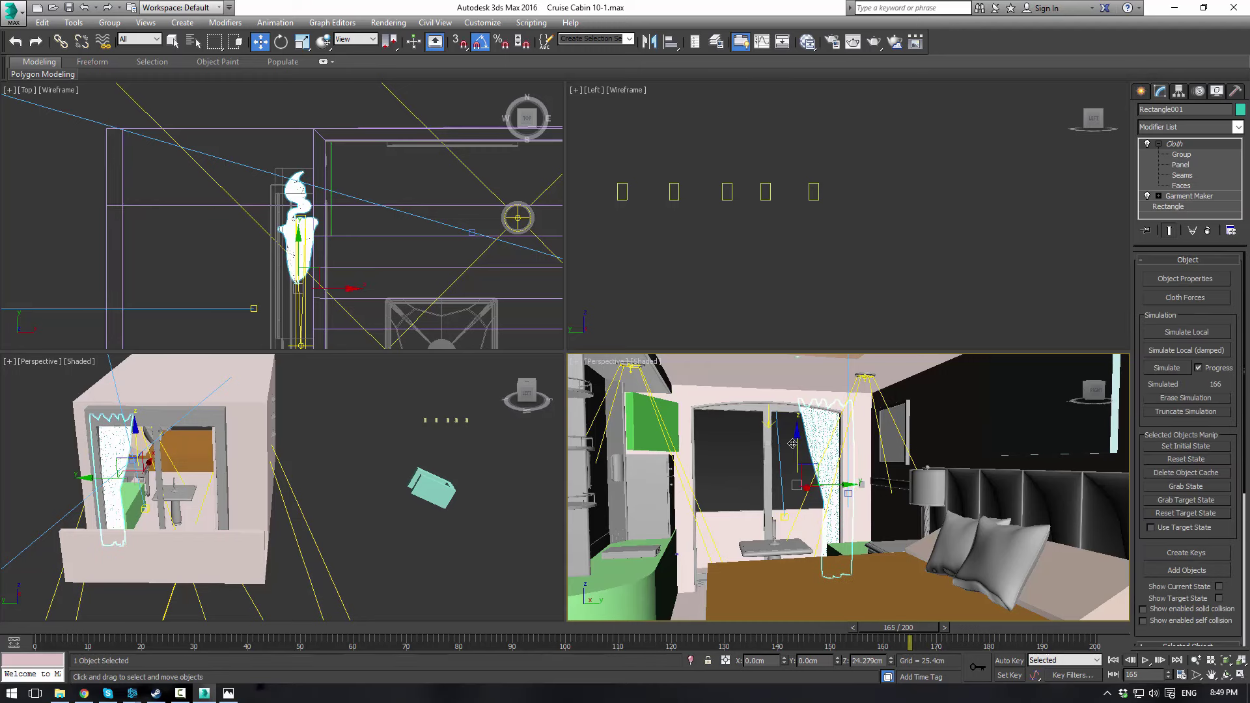
left_click(721, 464)
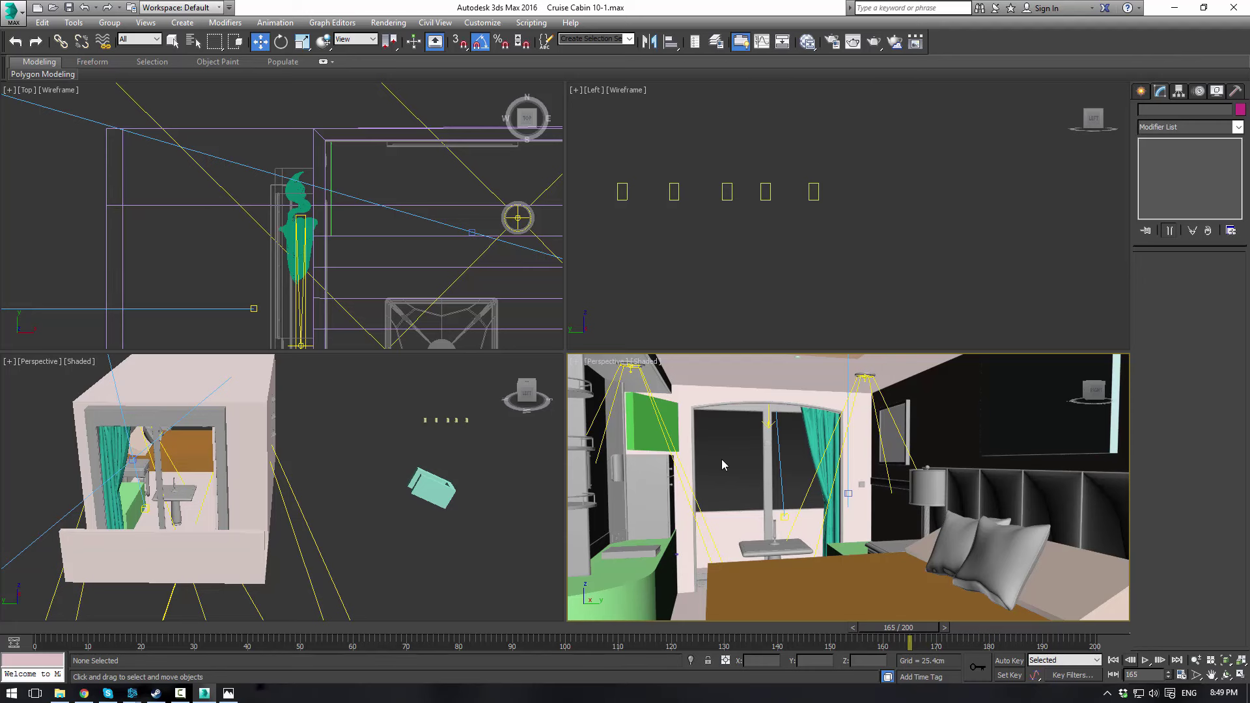
Check the curtain in VRayCam001 with Realistic then Shaded shading, and save the scene
key("c")
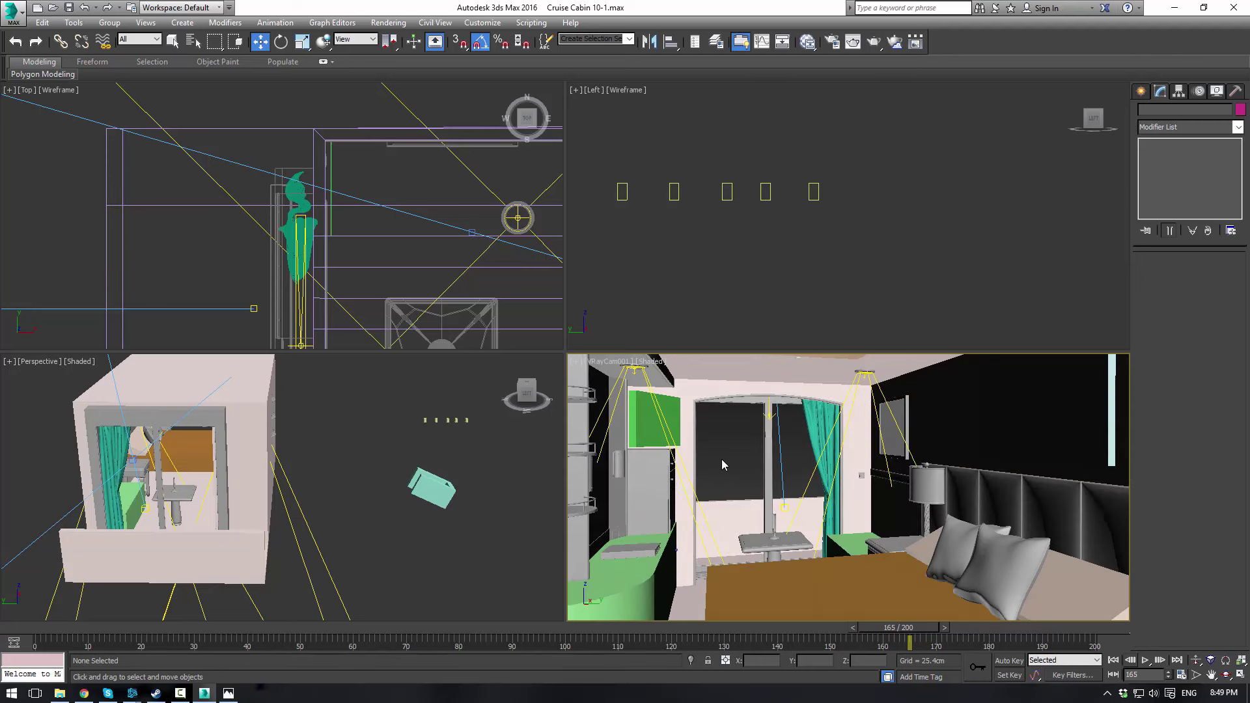
left_click(650, 362)
left_click(669, 375)
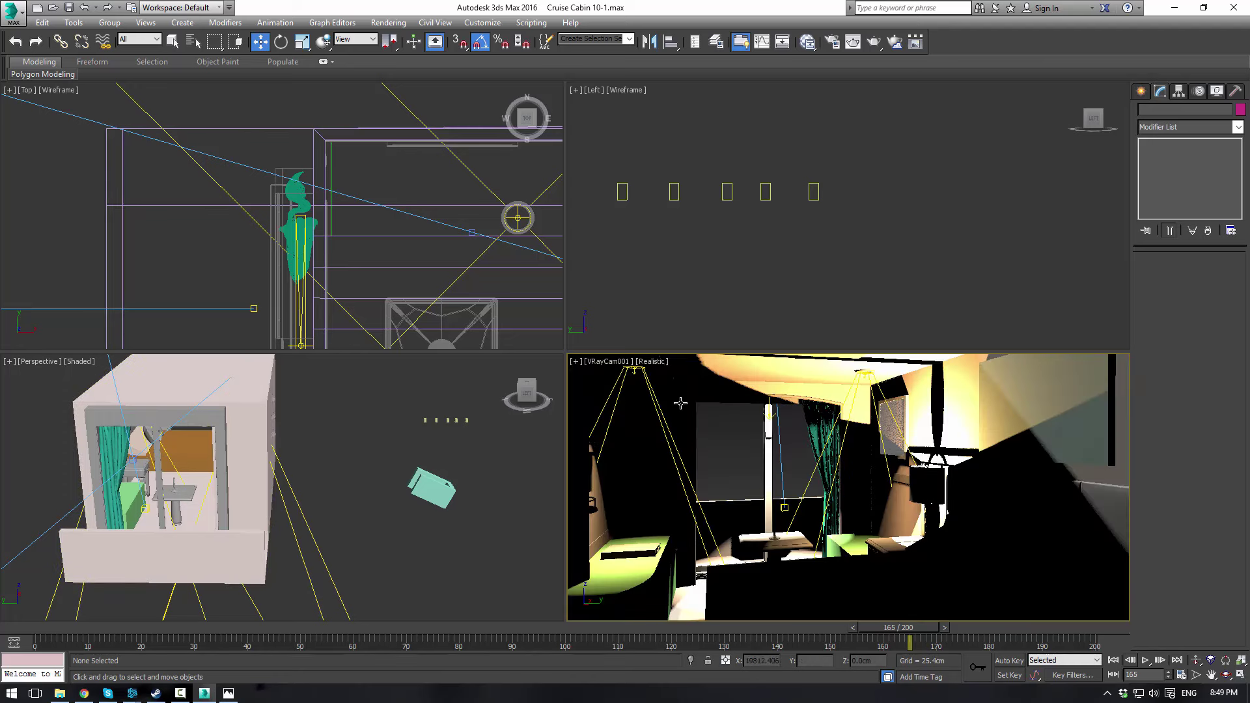
left_click(654, 362)
left_click(677, 390)
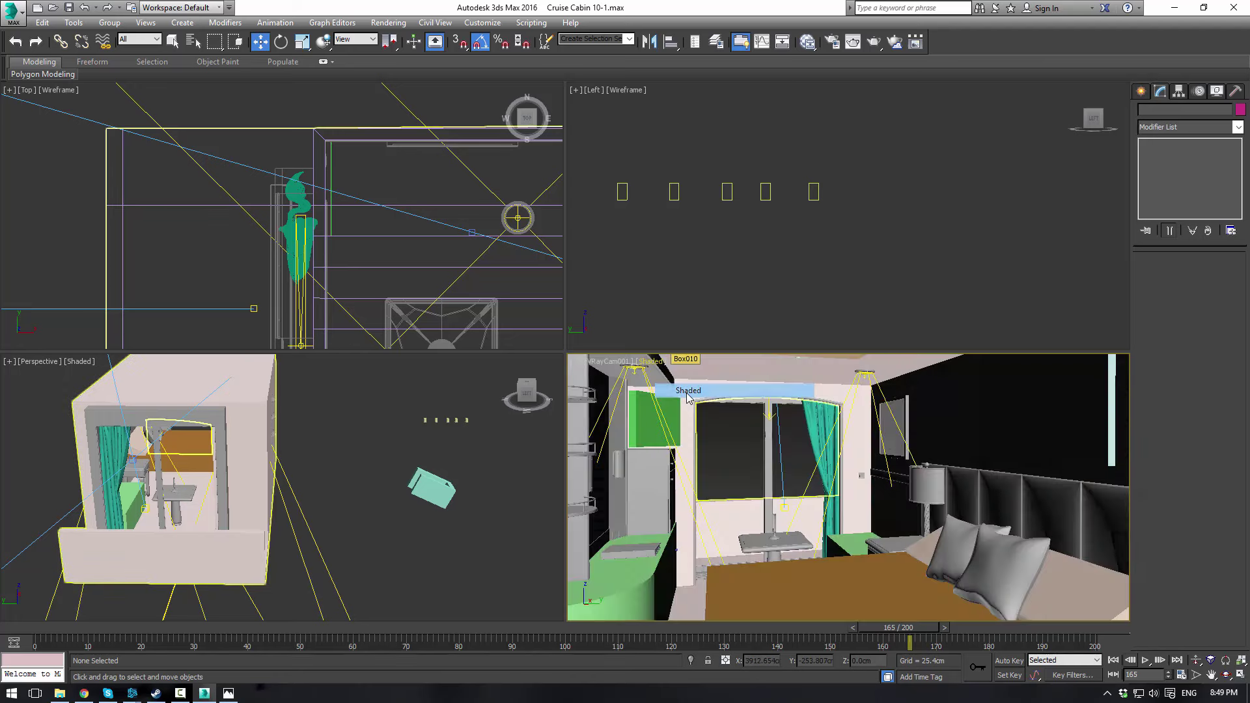
left_click(70, 8)
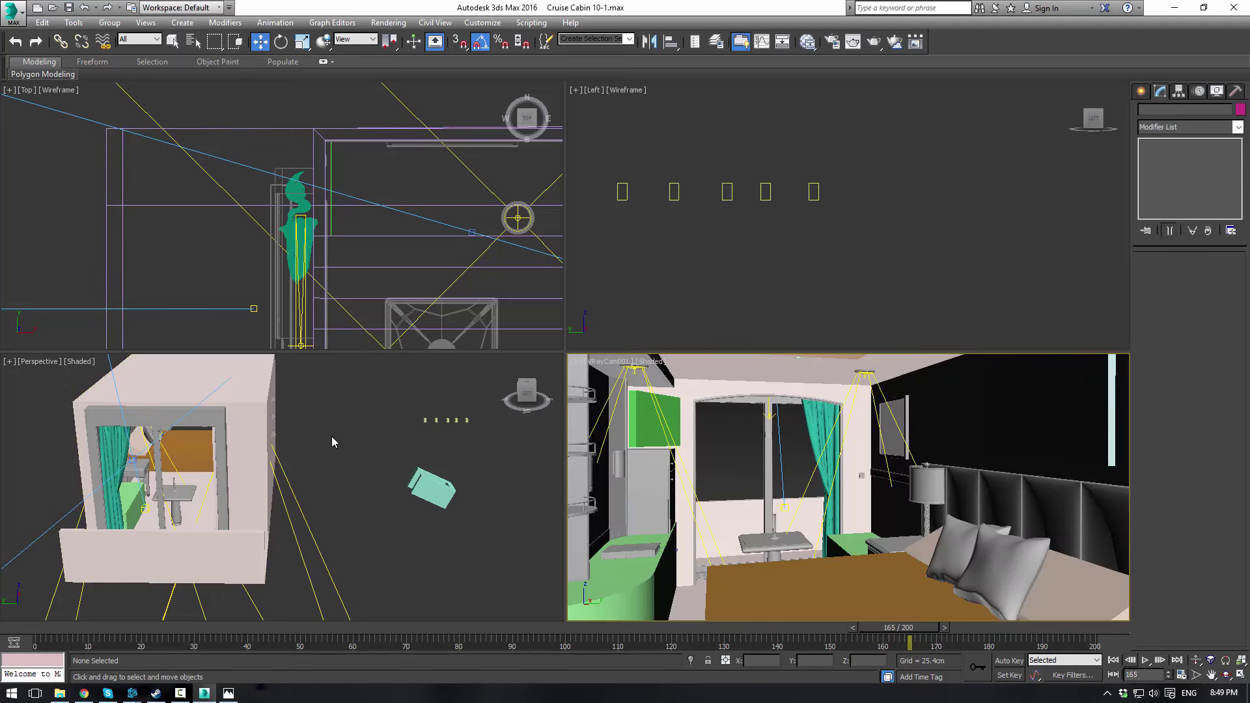
Maximize the perspective view, reframe toward the window, and switch to the PhysCam001 camera
middle_click_drag(162, 451, 197, 474)
key("alt+w")
middle_click_drag(385, 358, 229, 362)
middle_click_drag(596, 454, 508, 209)
key("c")
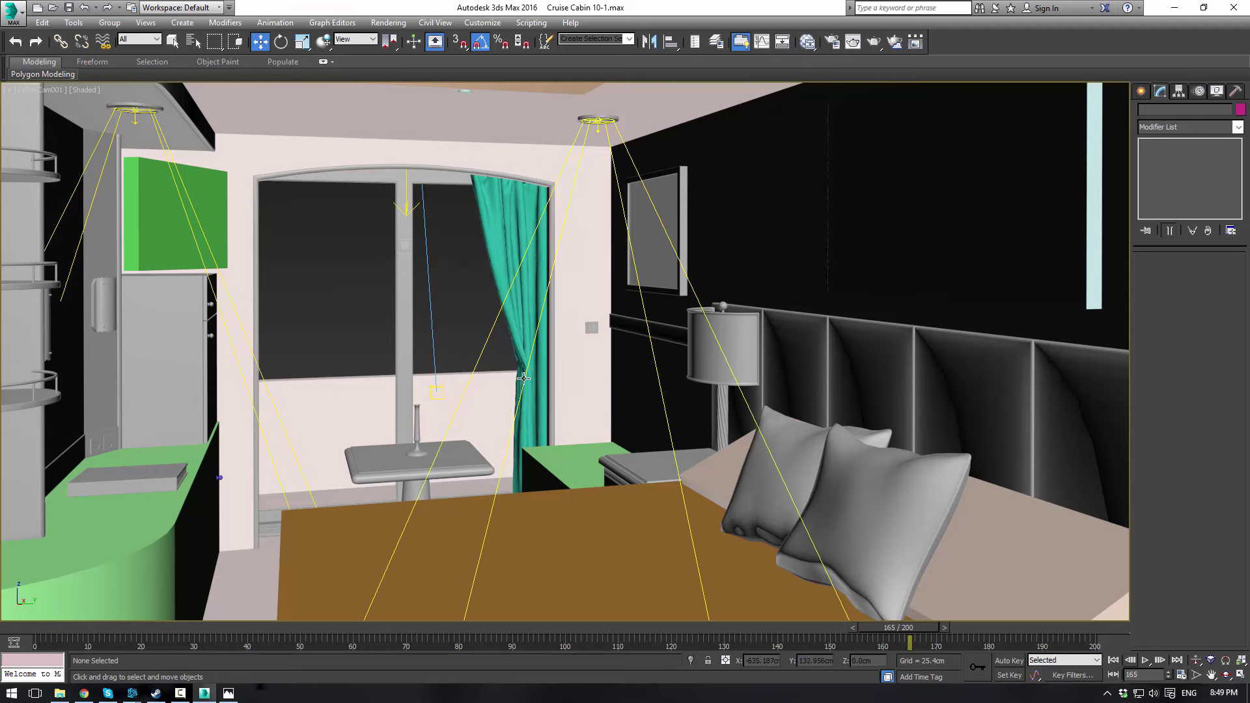
Add a TurboSmooth modifier to the curtain
left_click(521, 343)
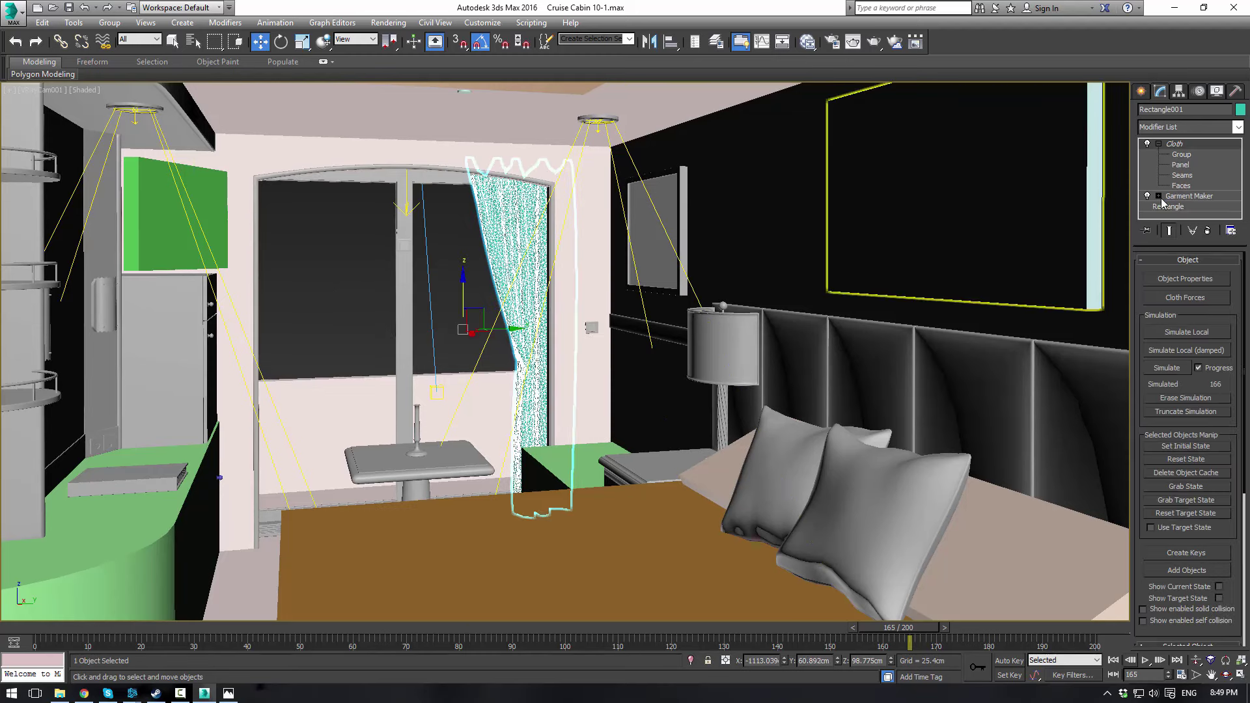
left_click(1238, 127)
type("tur")
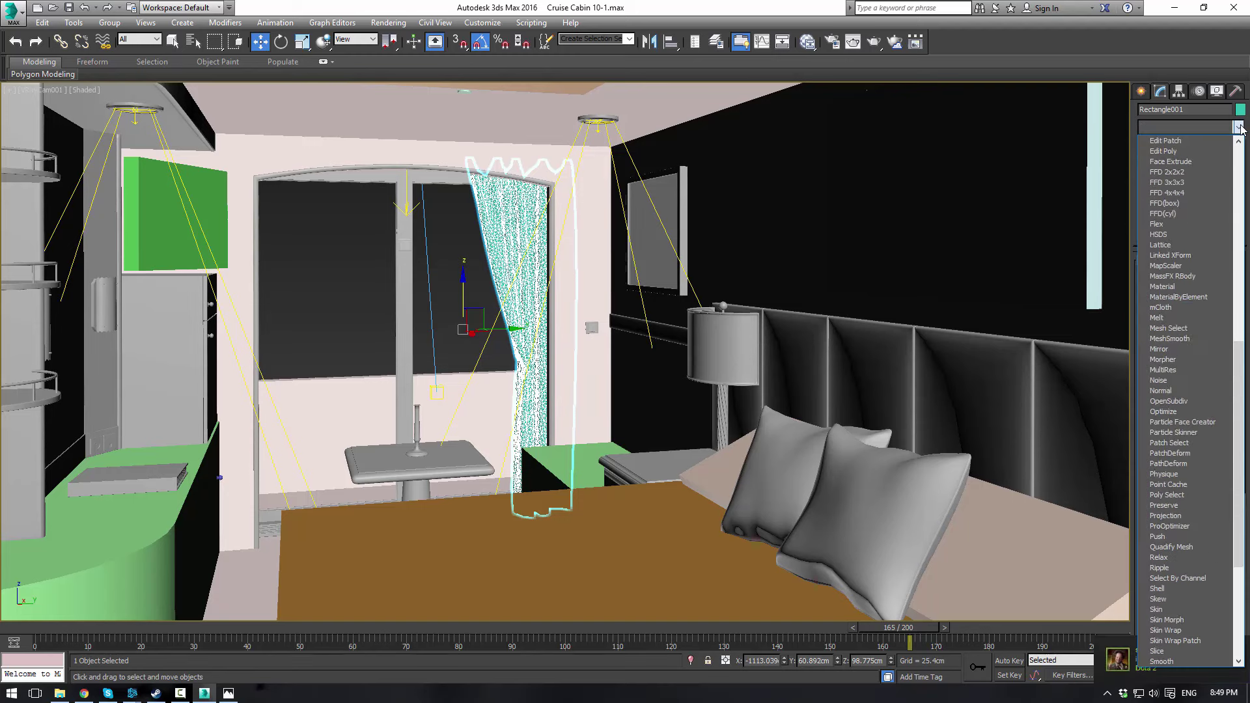
key("Return")
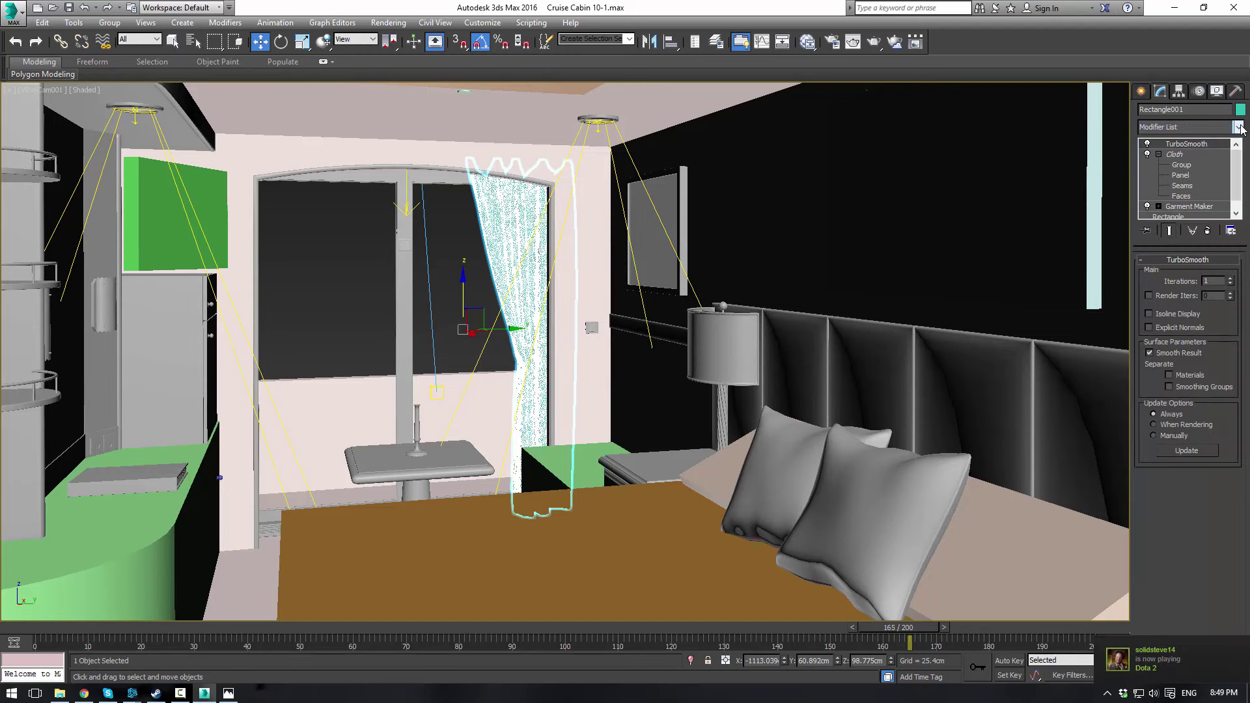
left_click(310, 287)
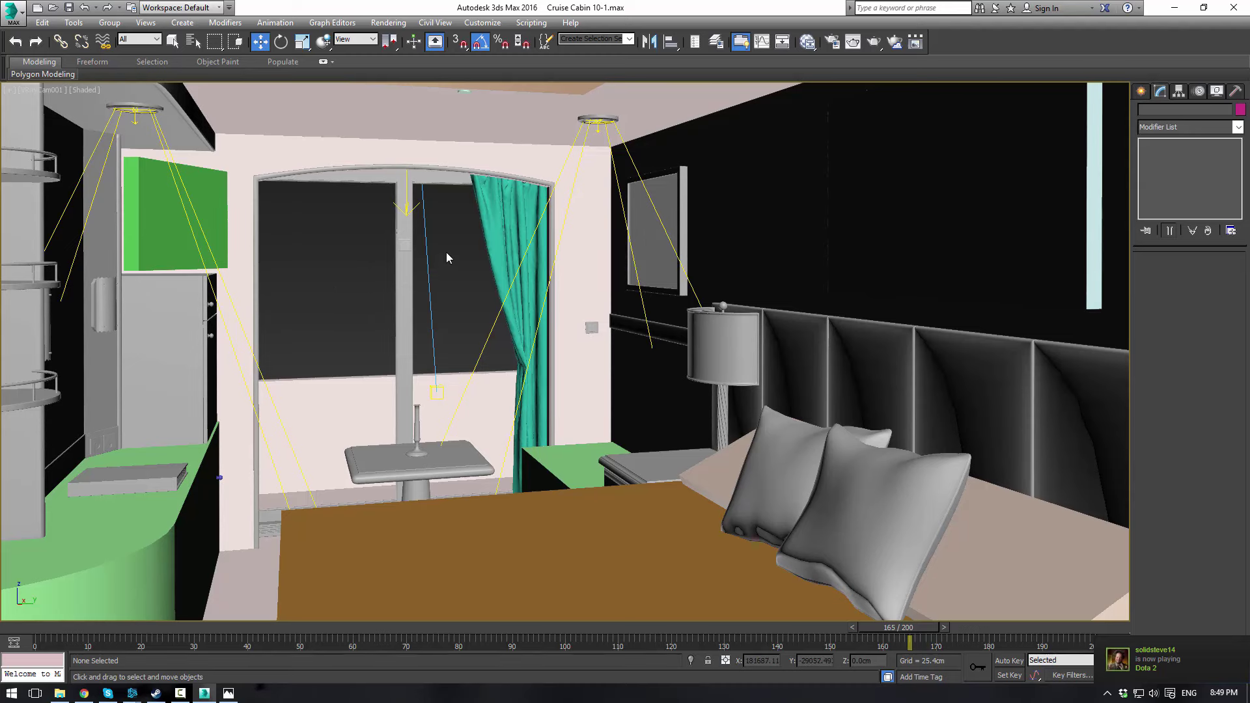
Set the curtain's TurboSmooth iterations to 2
key("p")
scroll(490, 242, "up", 5)
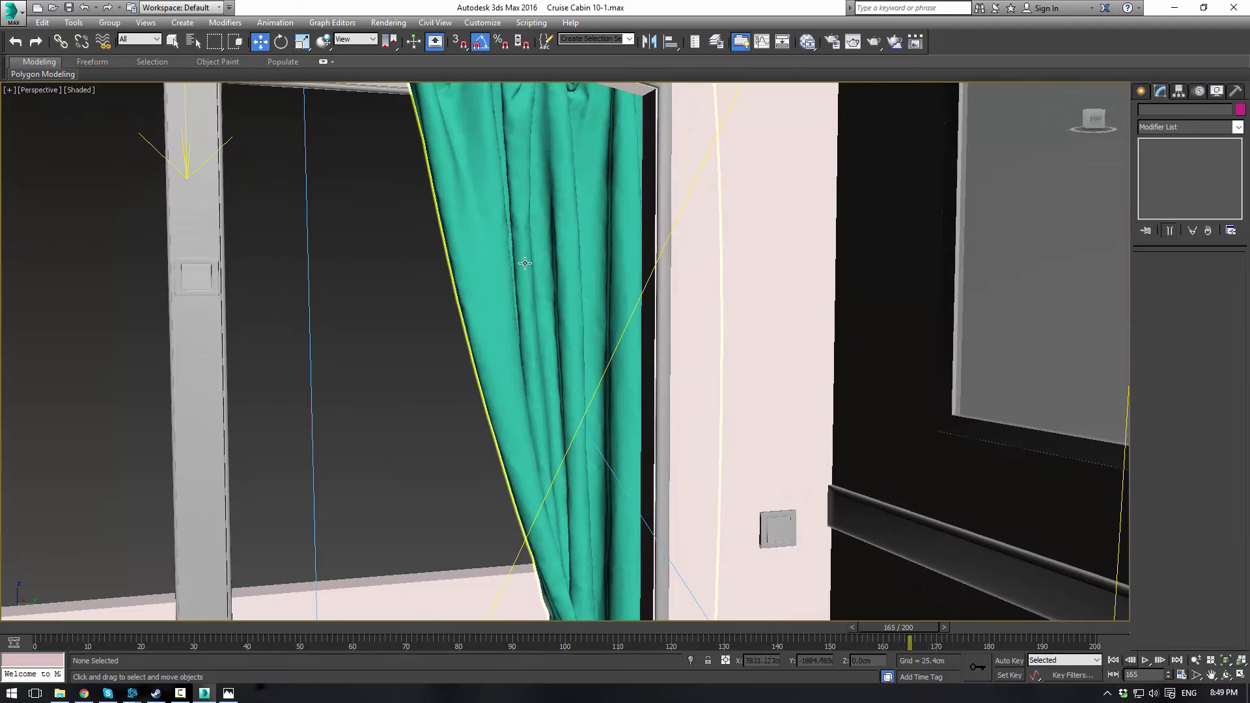
scroll(577, 296, "up", 2)
left_click(577, 296)
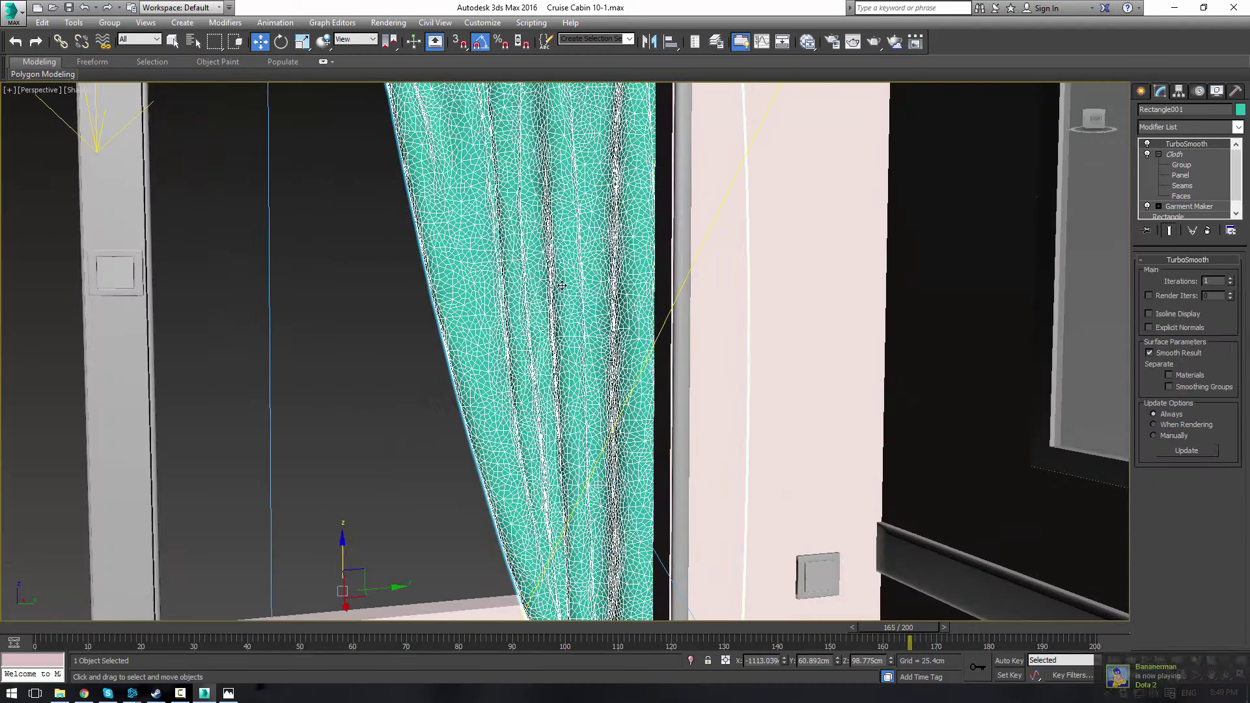
left_click(1231, 278)
left_click(1231, 278)
left_click(349, 353)
Select the right-hand curtain in the perspective view
scroll(381, 360, "down", 5)
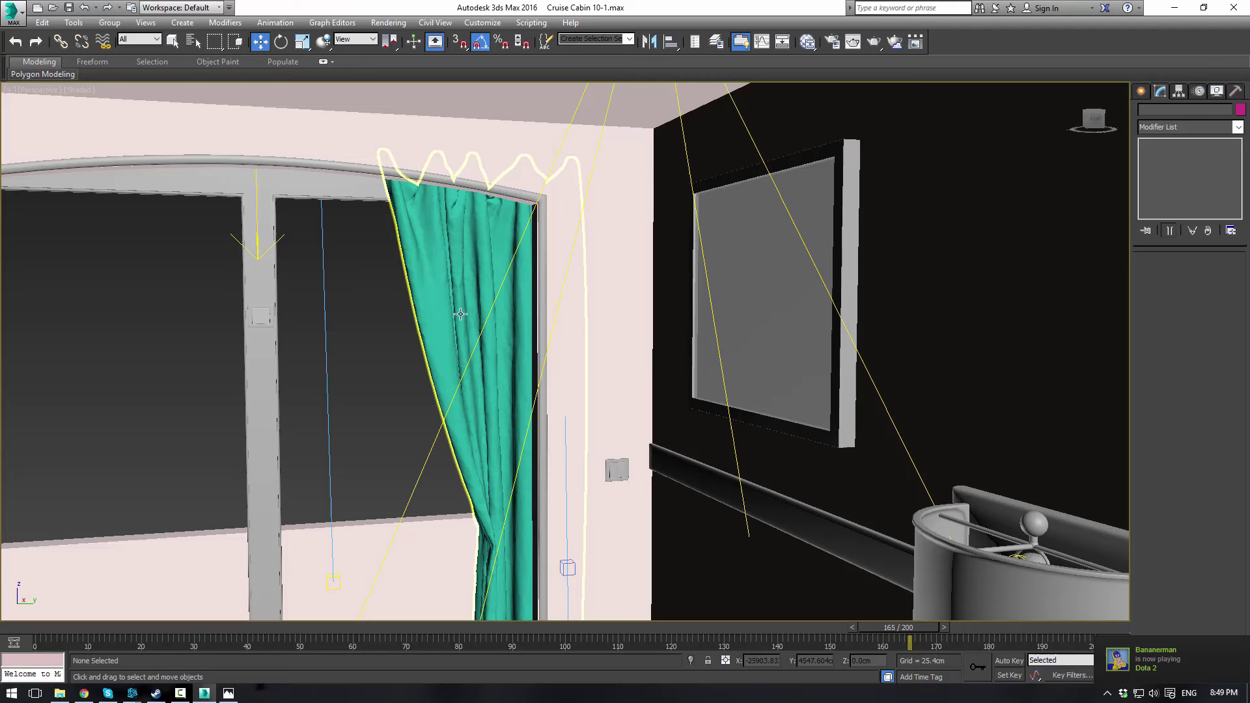
left_click(460, 314)
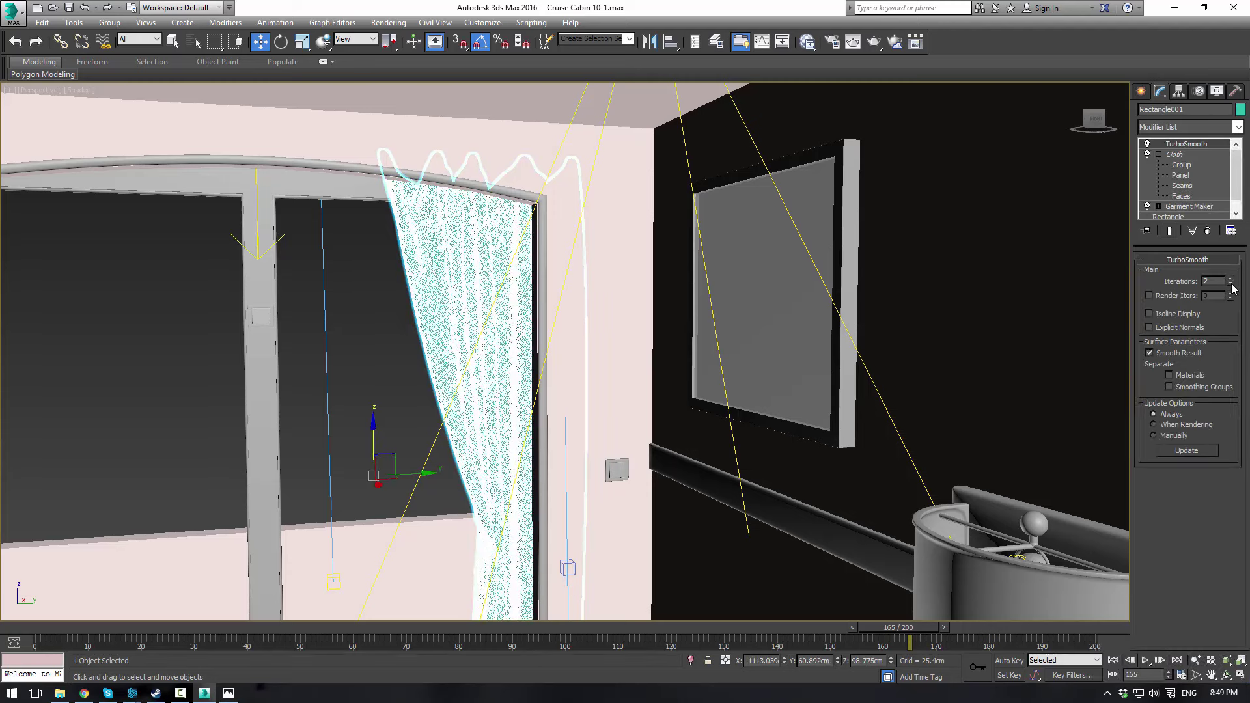
left_click(393, 319)
scroll(392, 324, "down", 5)
scroll(393, 329, "up", 3)
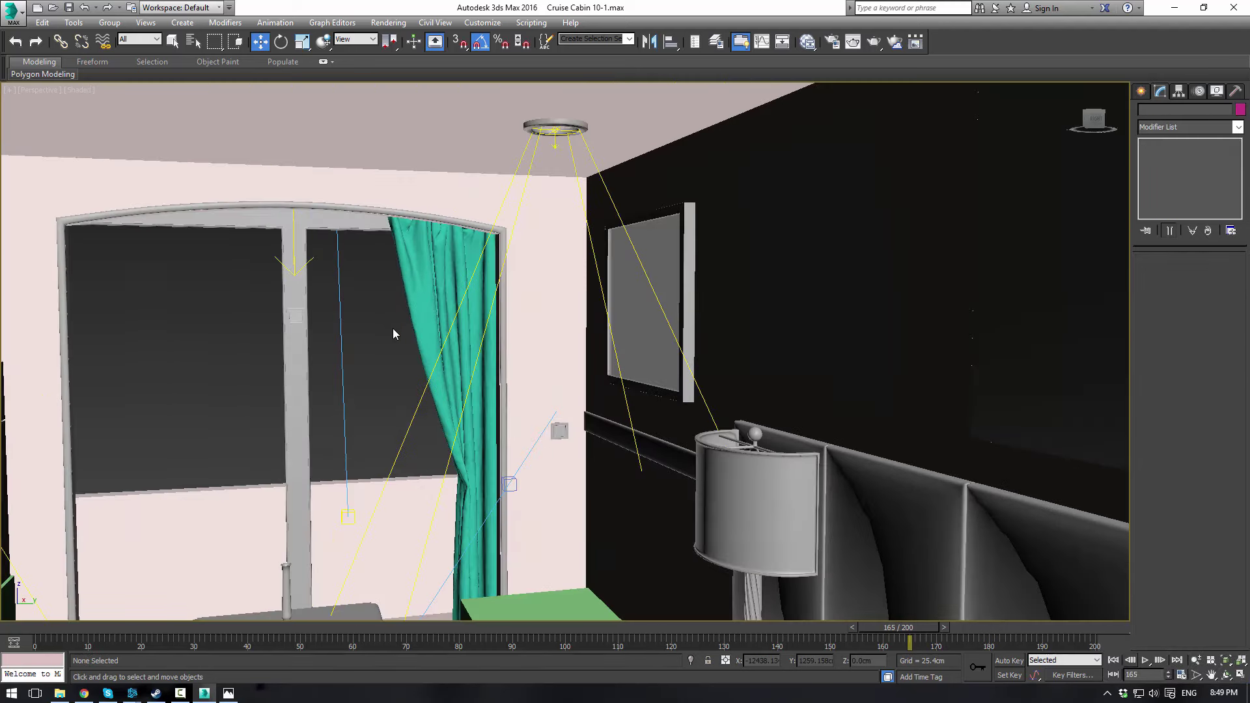
left_click(423, 364)
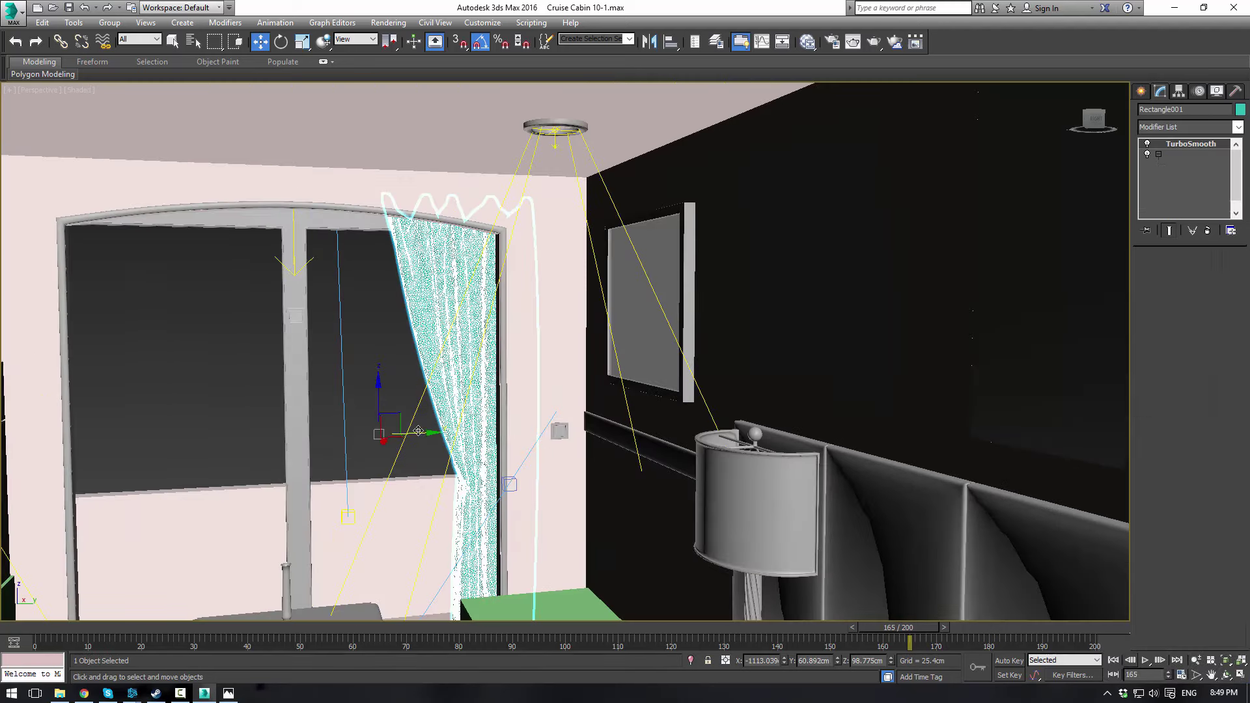
Try copying the curtain to the left twice, undoing both copies
left_click_drag(417, 431, 166, 442, "shift")
left_click(605, 405)
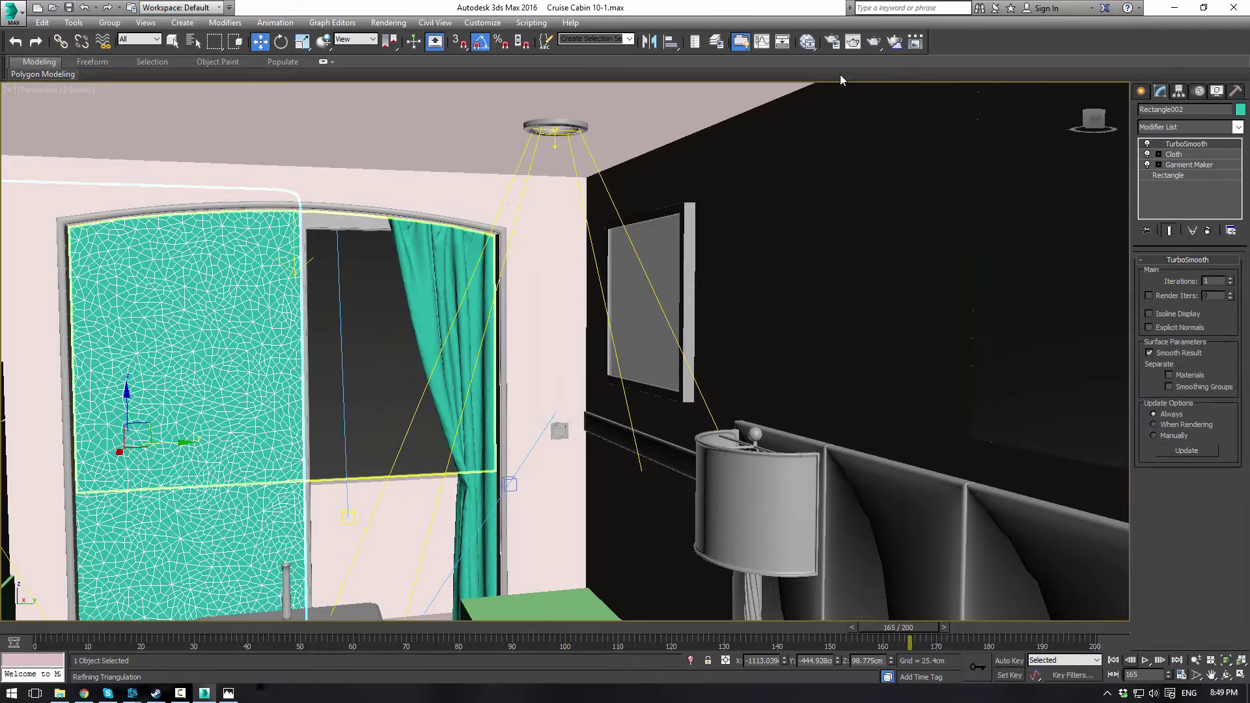
key("ctrl+z")
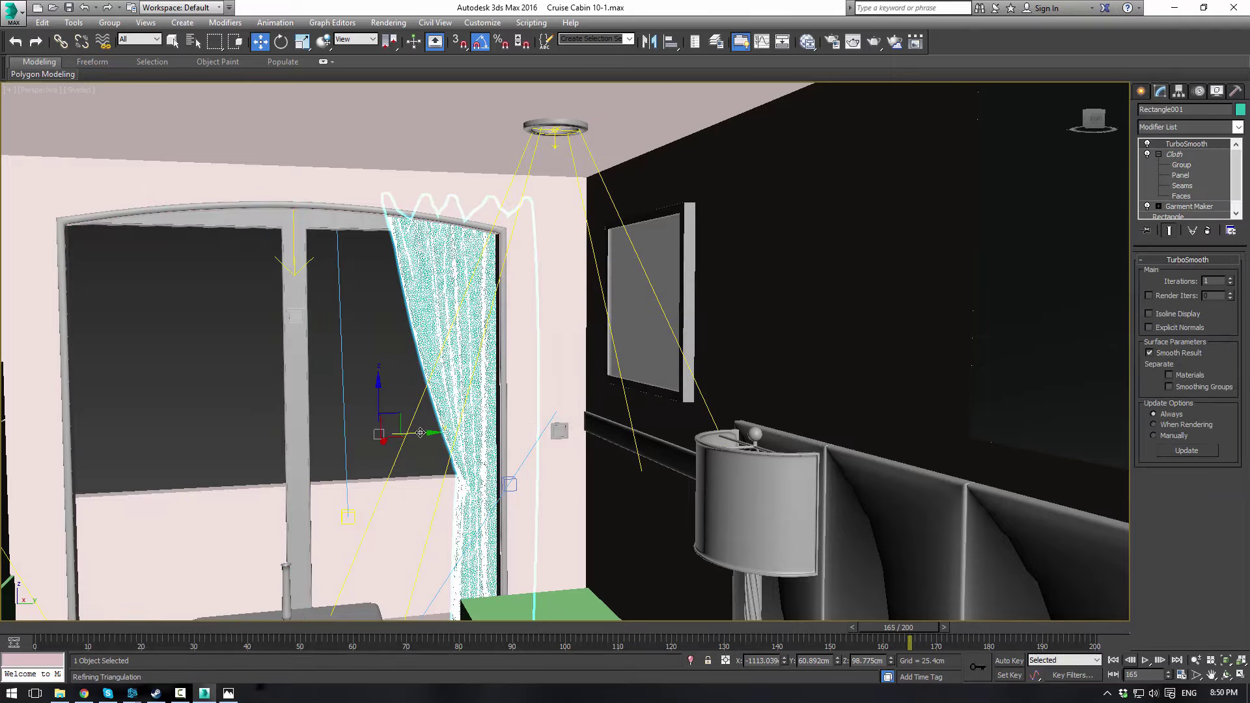
left_click_drag(419, 434, 257, 437, "shift")
left_click(623, 403)
key("ctrl+z")
Add an Edit Poly modifier to the curtain
left_click(1238, 128)
key("e")
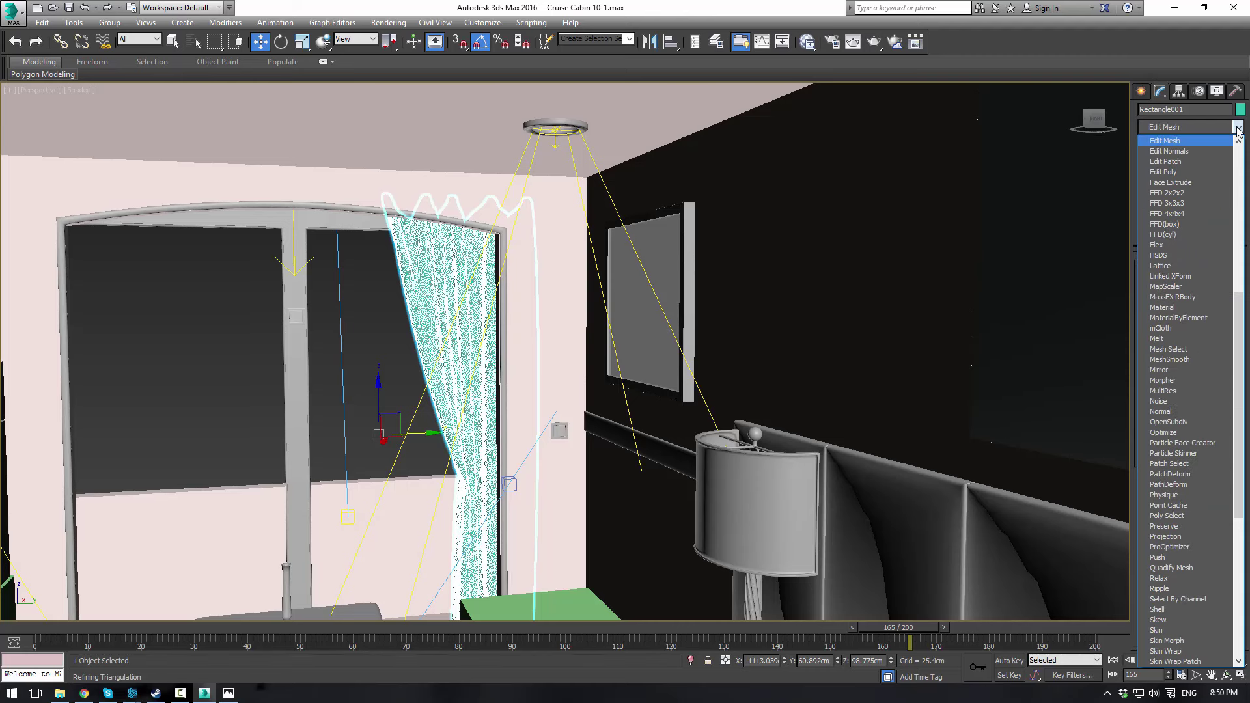
key("e")
key("e")
key("e")
key("Return")
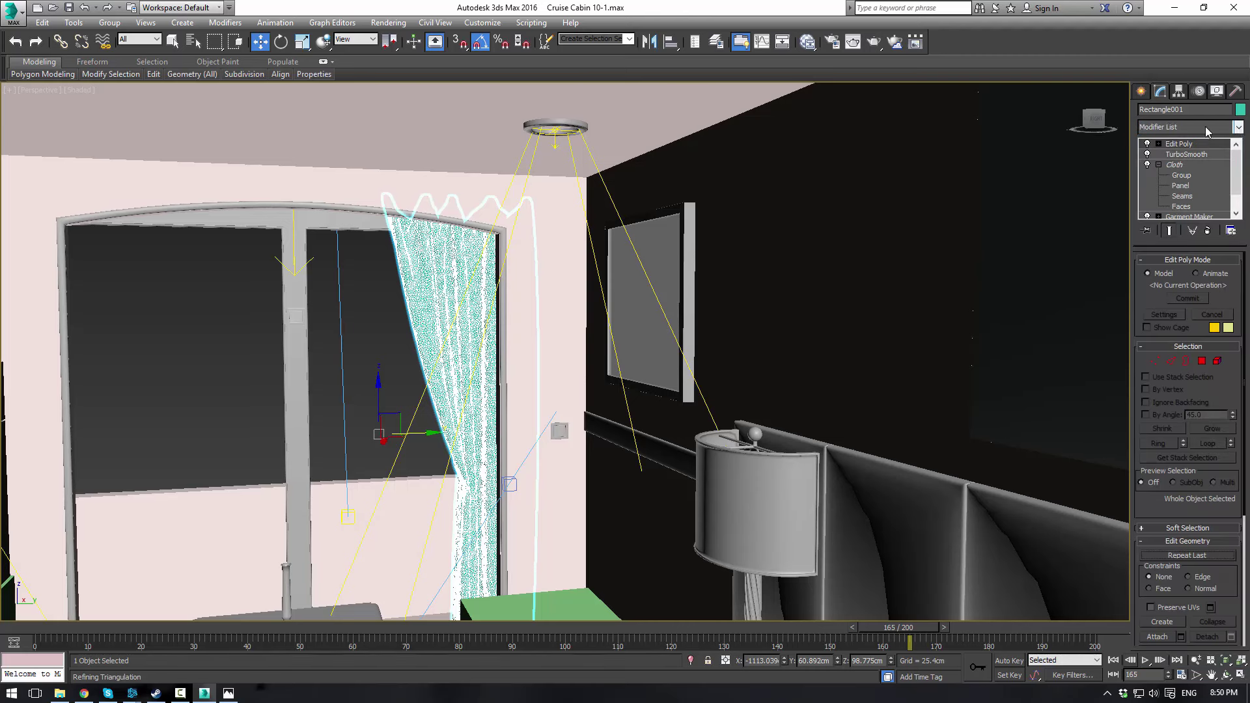
Copy the curtain to the left once more, undo it, and reselect the curtain
left_click_drag(423, 434, 408, 418, "shift")
left_click(626, 403)
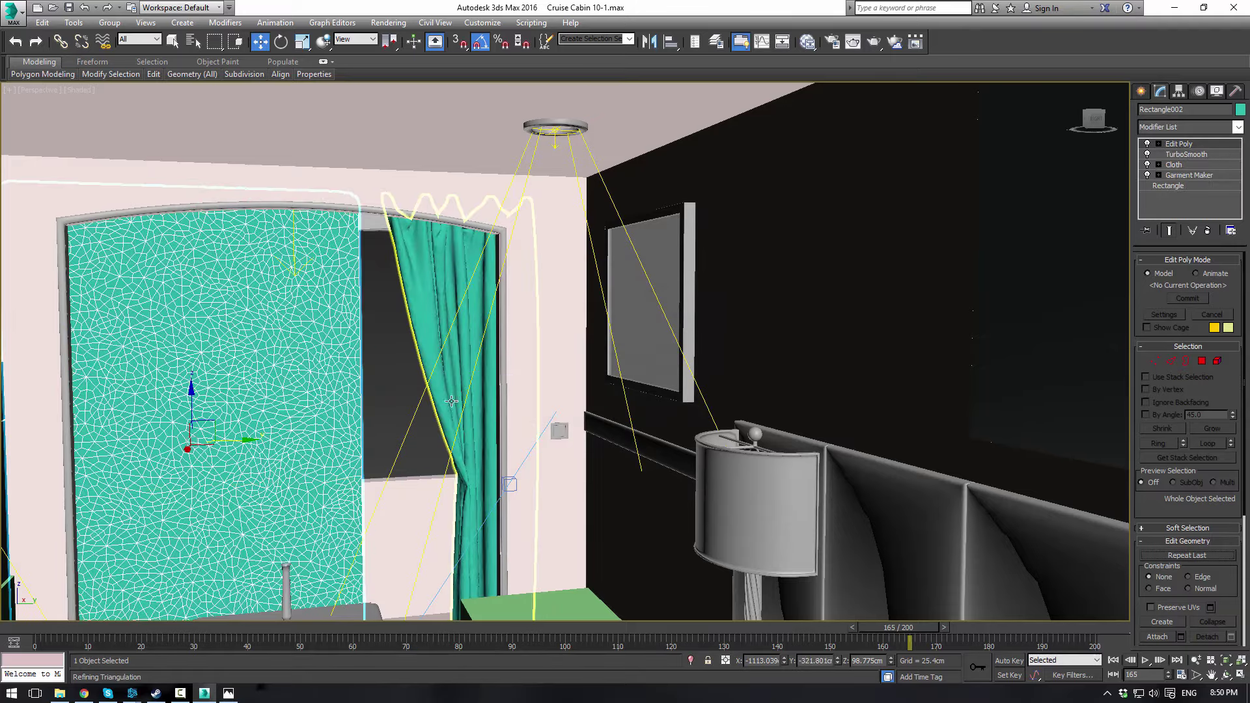
middle_click_drag(477, 391, 593, 357)
scroll(593, 356, "down", 5)
scroll(593, 356, "up", 3)
key("ctrl+z")
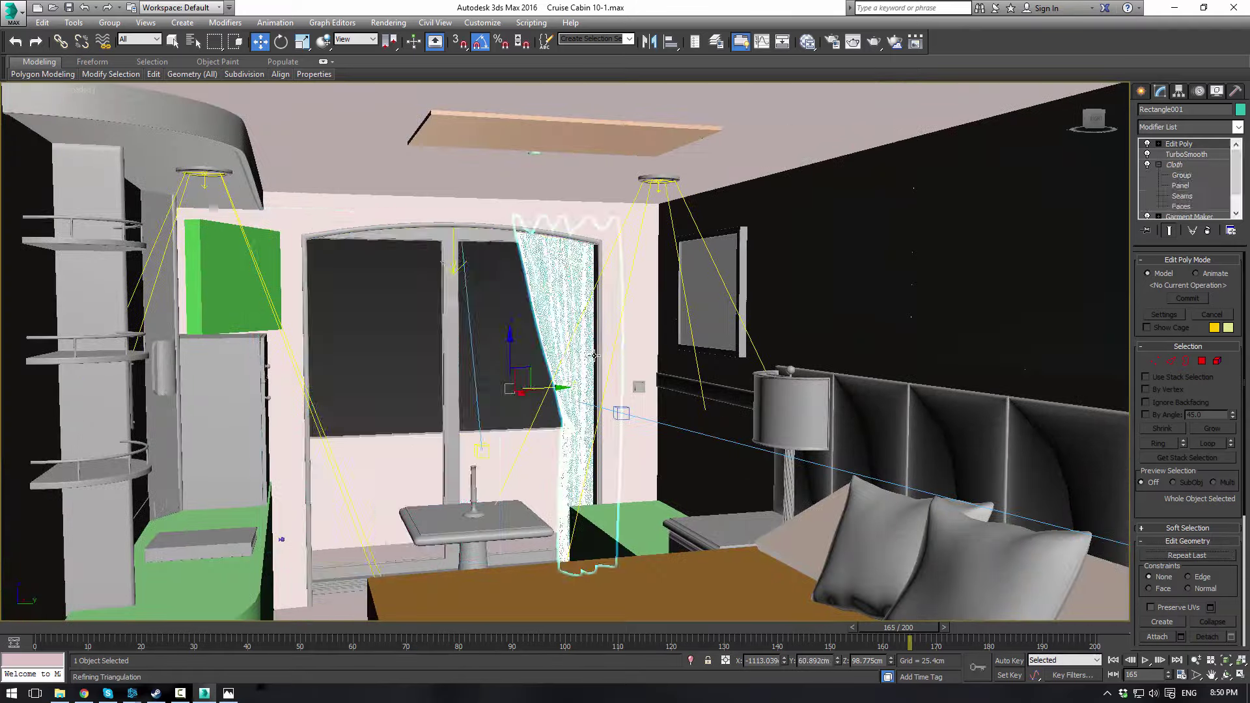
left_click(505, 321)
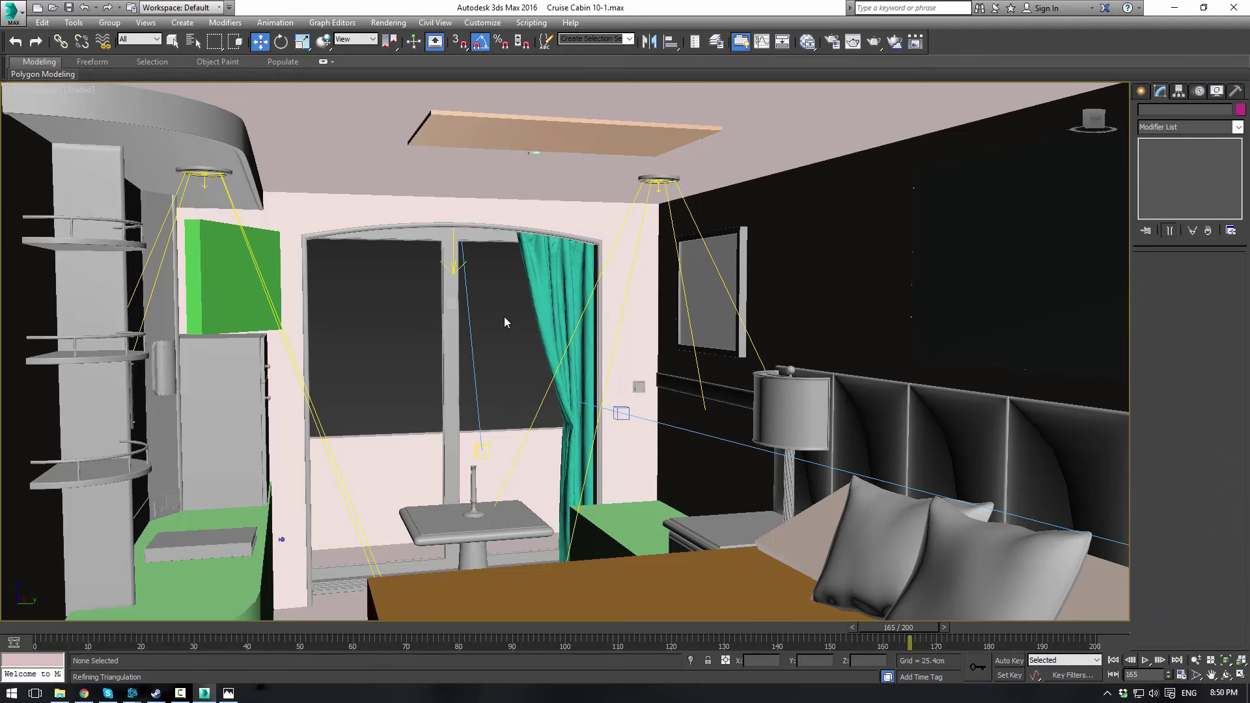
left_click(585, 324)
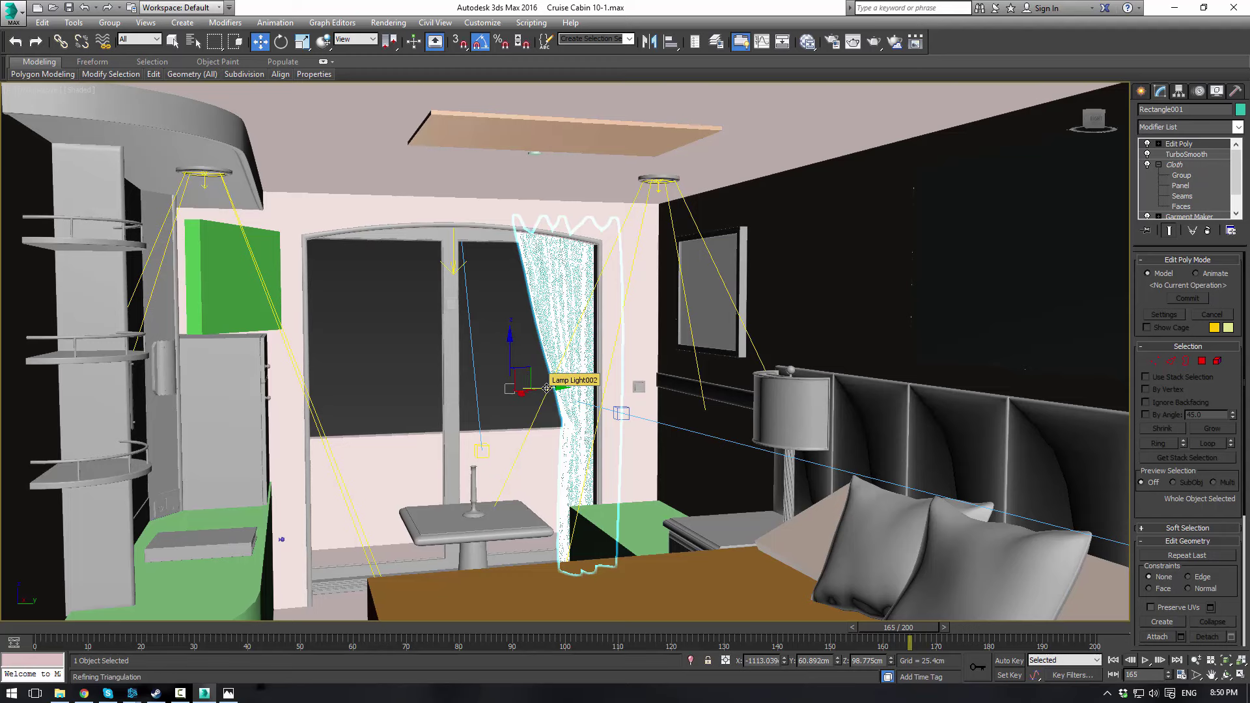
Delete the stray copy and clone the collapsed curtain leftward as Rectangle002
left_click_drag(547, 388, 443, 396, "shift")
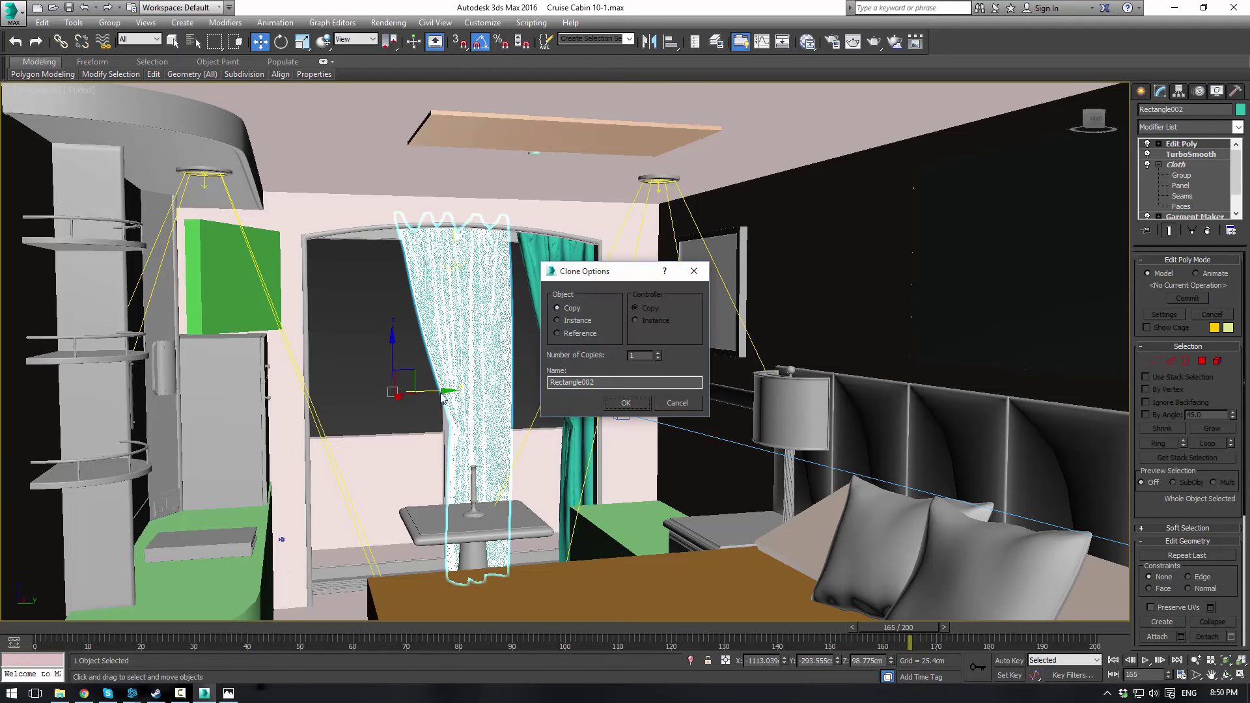
left_click(625, 404)
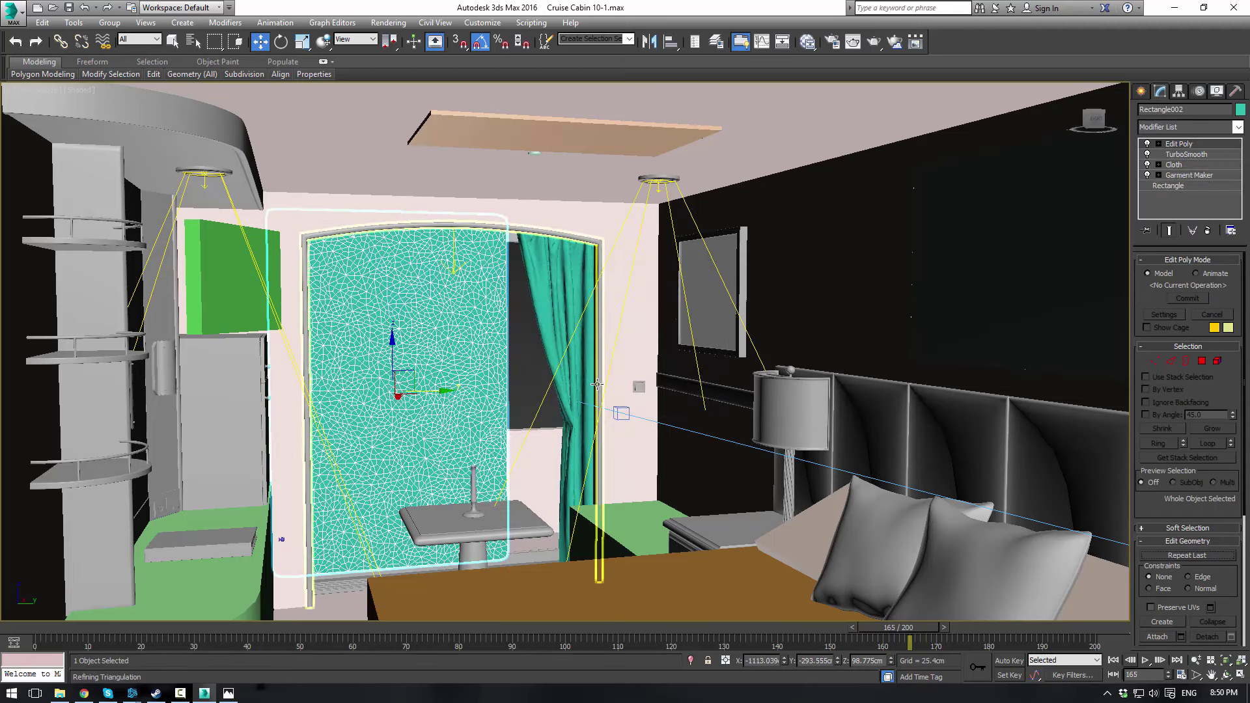
key("Delete")
left_click(545, 306)
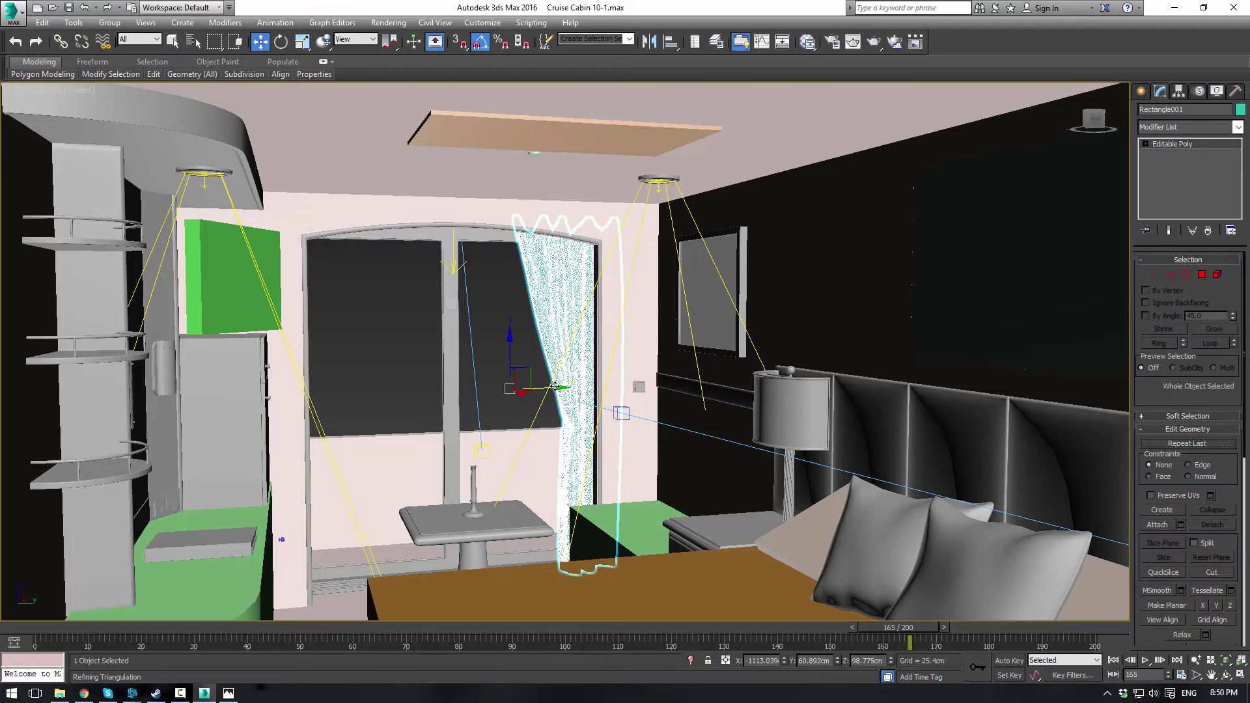
left_click_drag(554, 386, 427, 391, "shift")
left_click(629, 404)
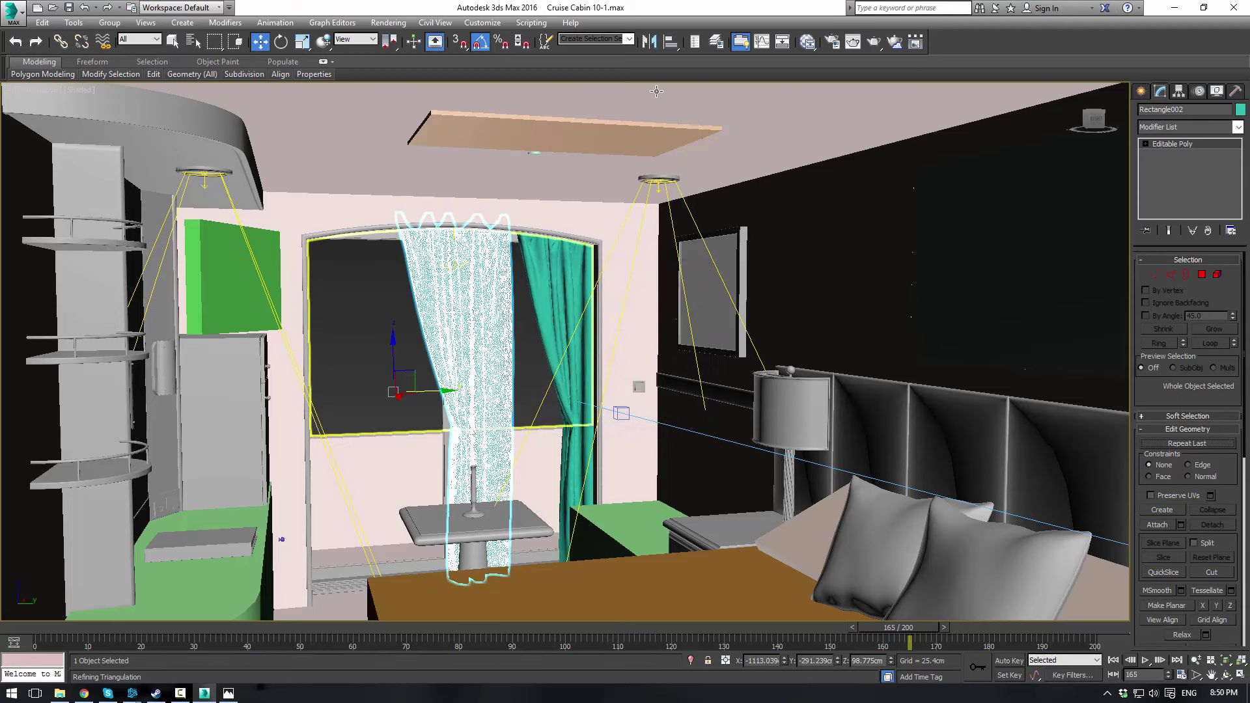
Mirror the copied curtain across the Y axis and move it to the window's left edge
left_click(649, 42)
left_click(585, 449)
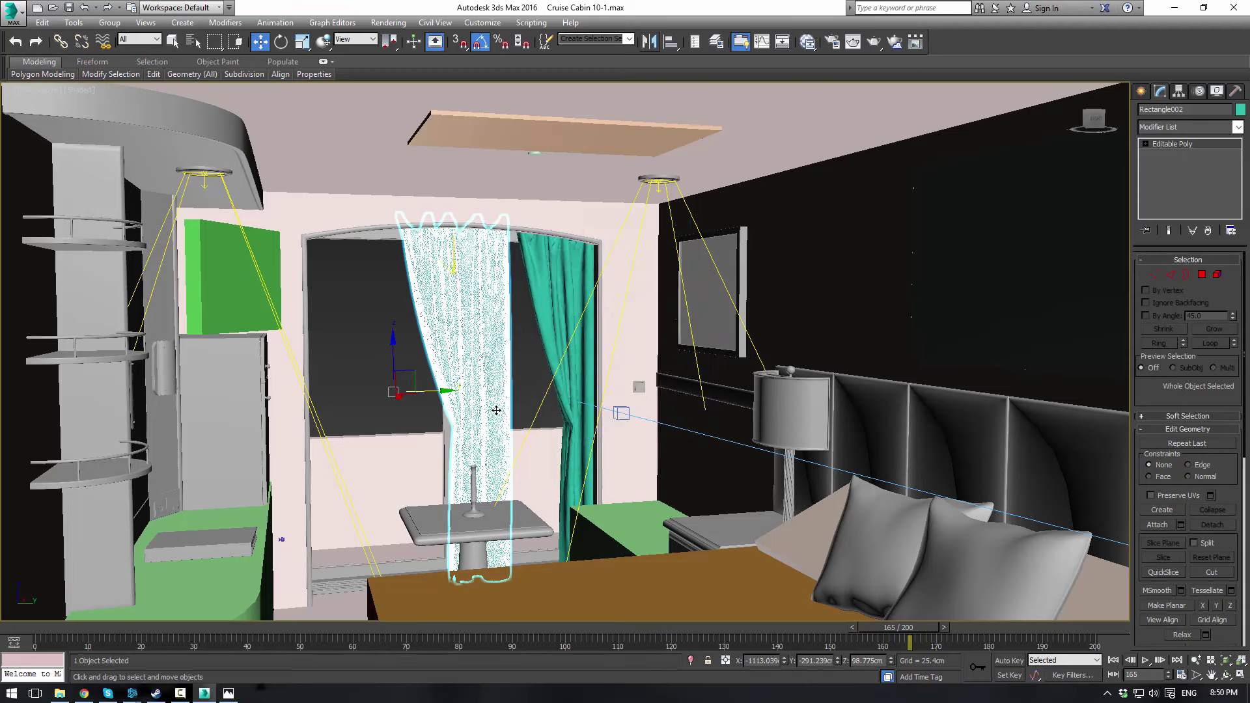
left_click_drag(433, 392, 326, 392)
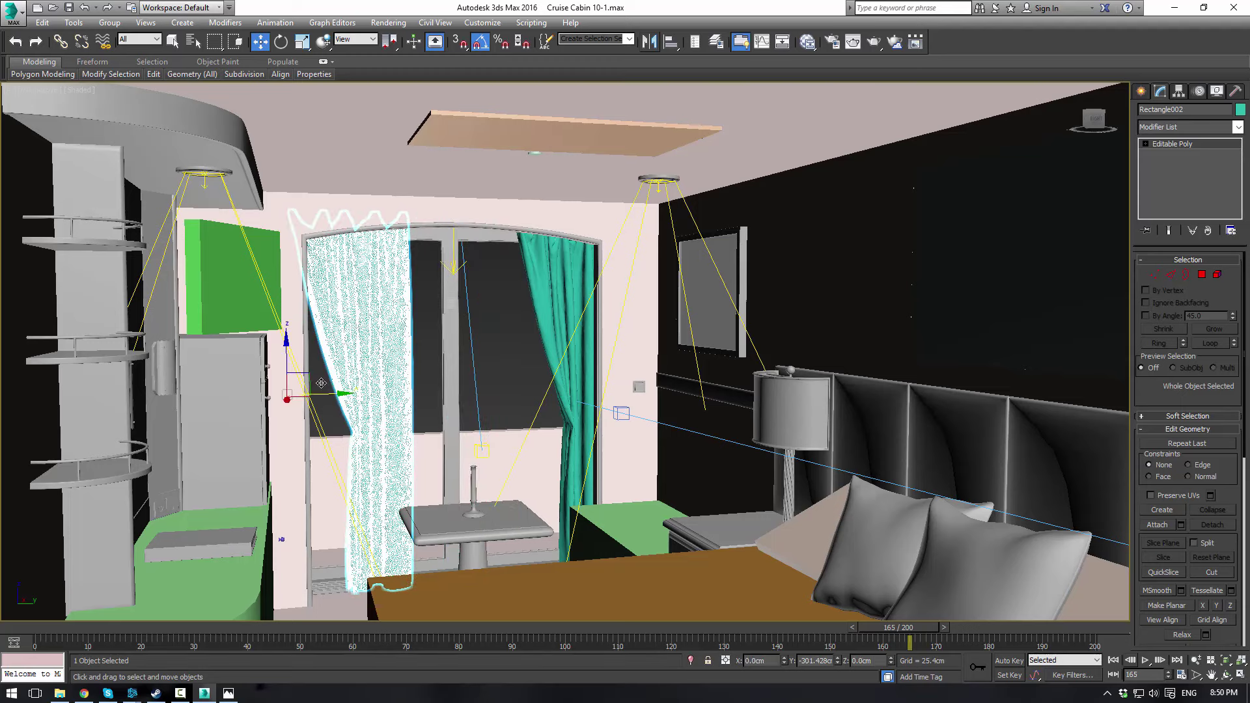
left_click(650, 41)
left_click(598, 295)
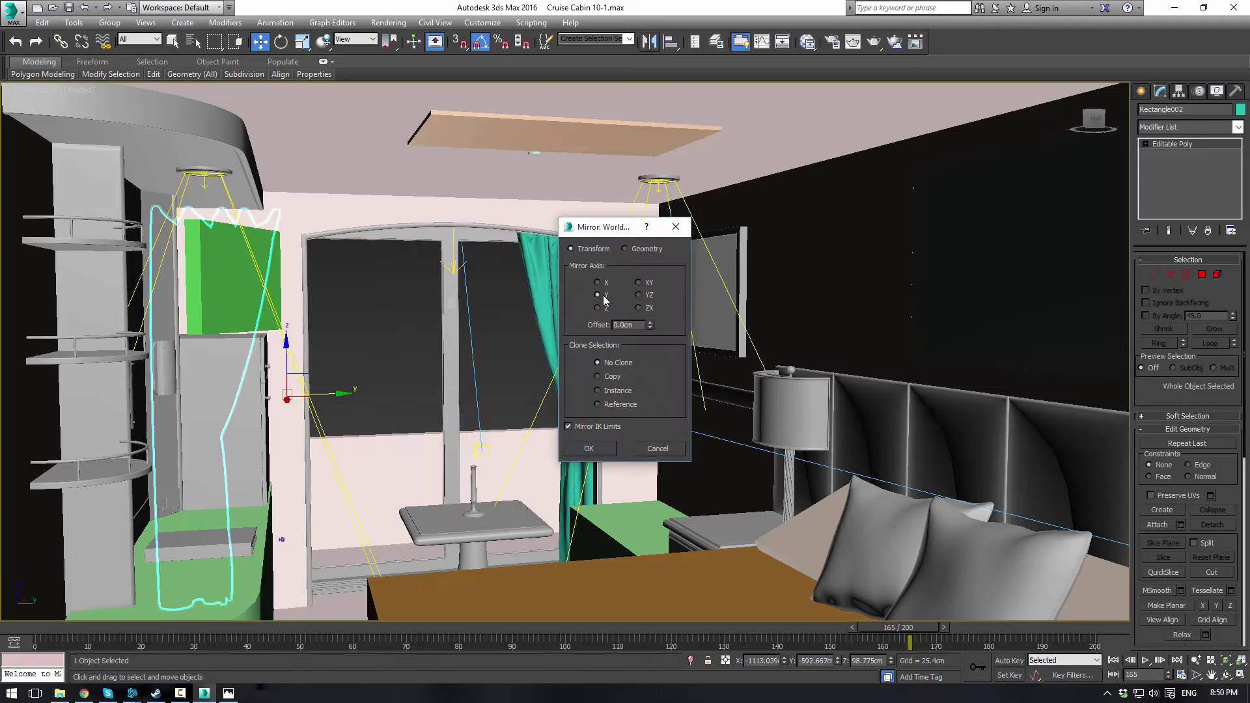
left_click(589, 448)
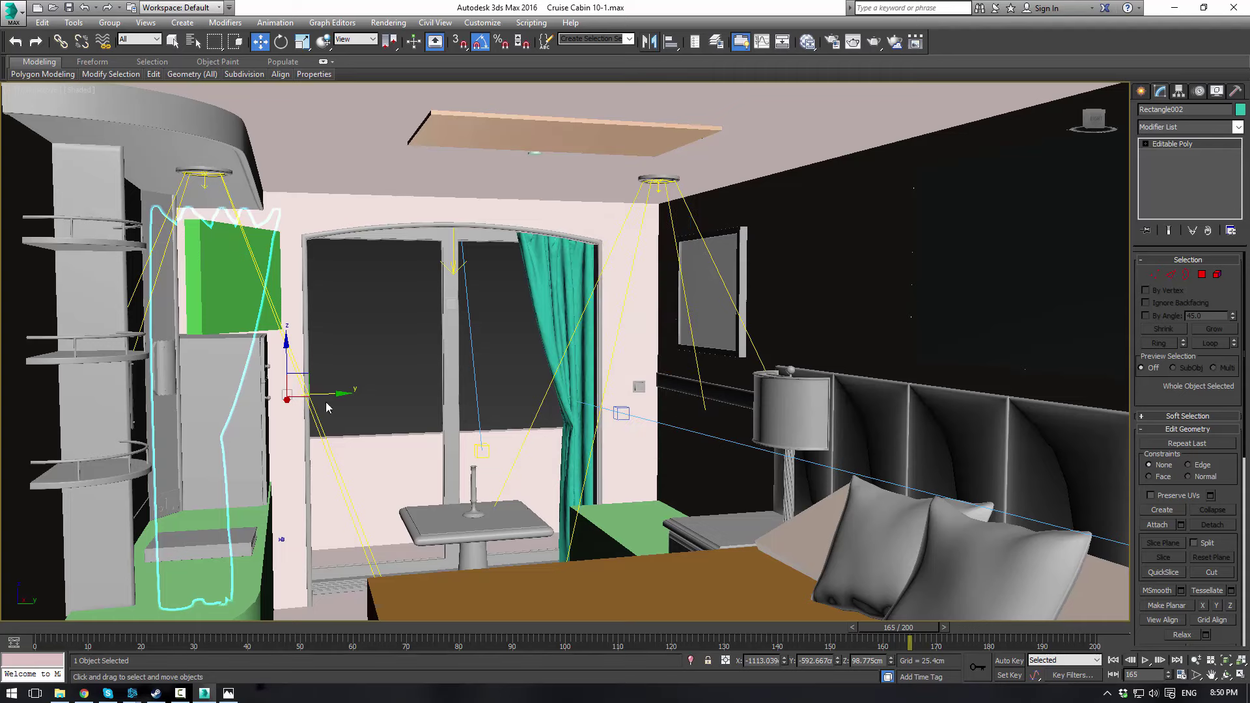
left_click_drag(330, 394, 510, 400)
Check both curtains and nudge the left curtain slightly further left
left_click(510, 353)
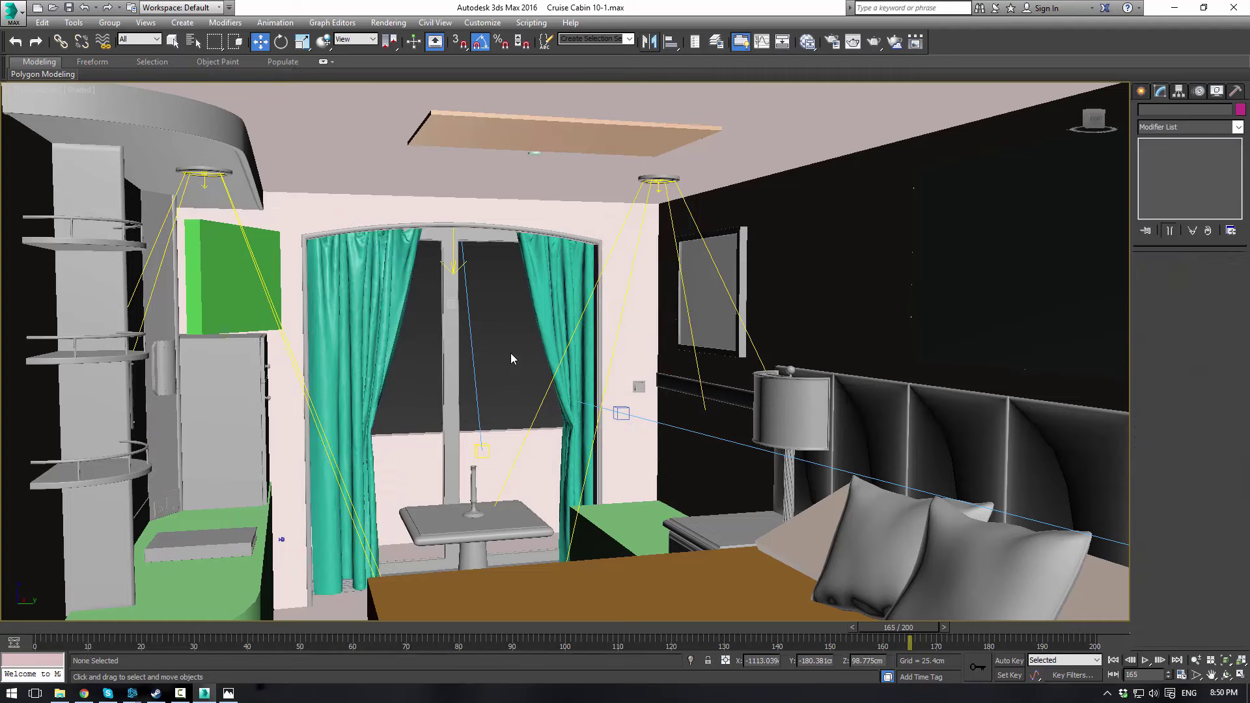
middle_click_drag(510, 354, 502, 352, "alt")
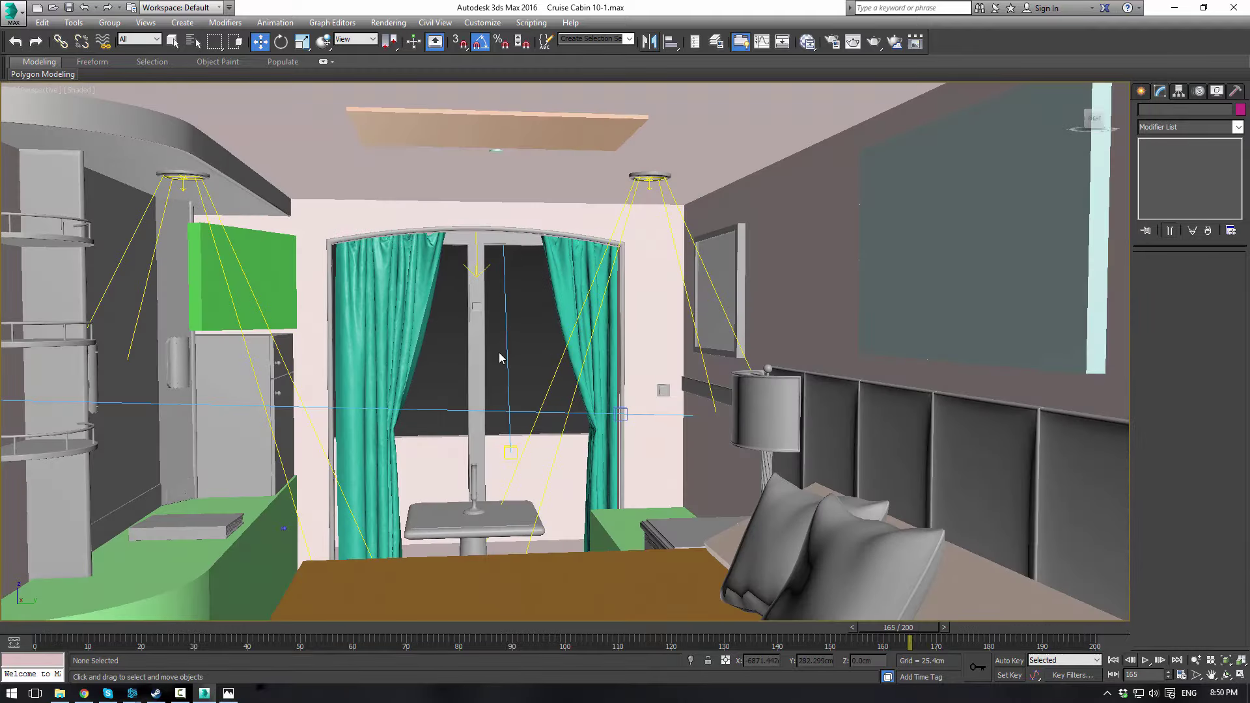
left_click(395, 328)
middle_click_drag(479, 378, 510, 365)
left_click_drag(526, 378, 492, 390)
left_click(476, 309)
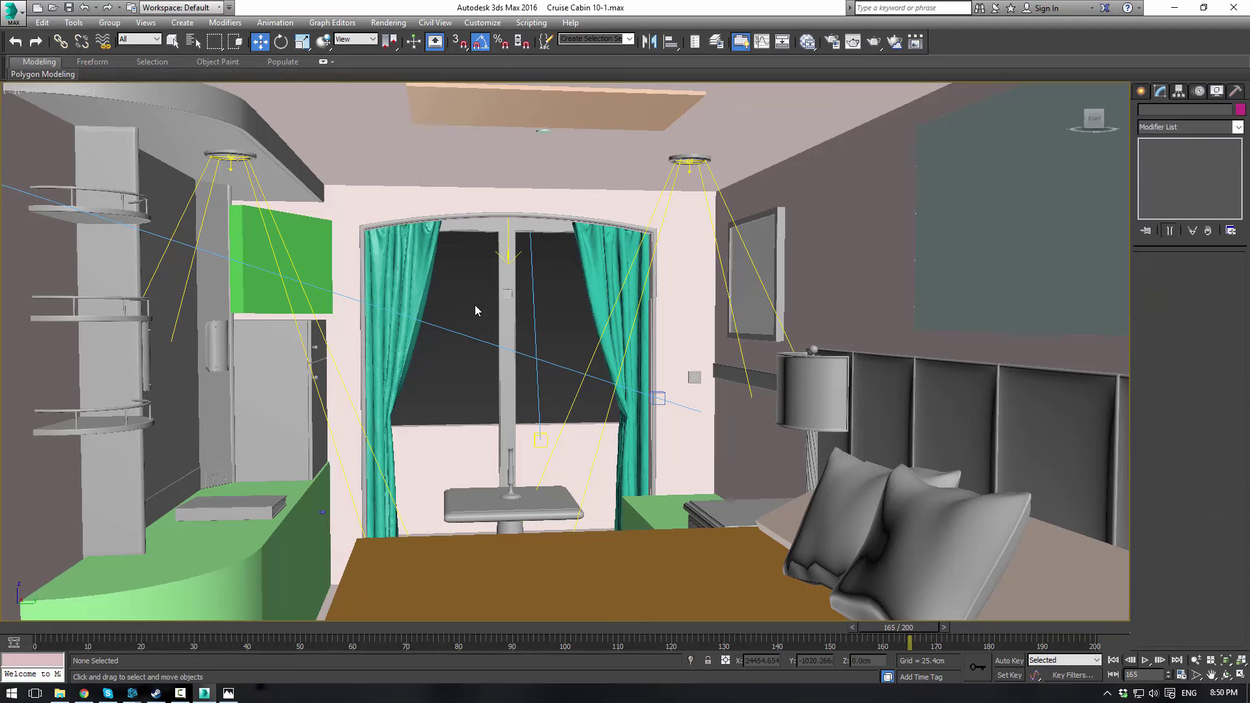
Give both the left and right curtains a grey object colour
left_click(399, 287)
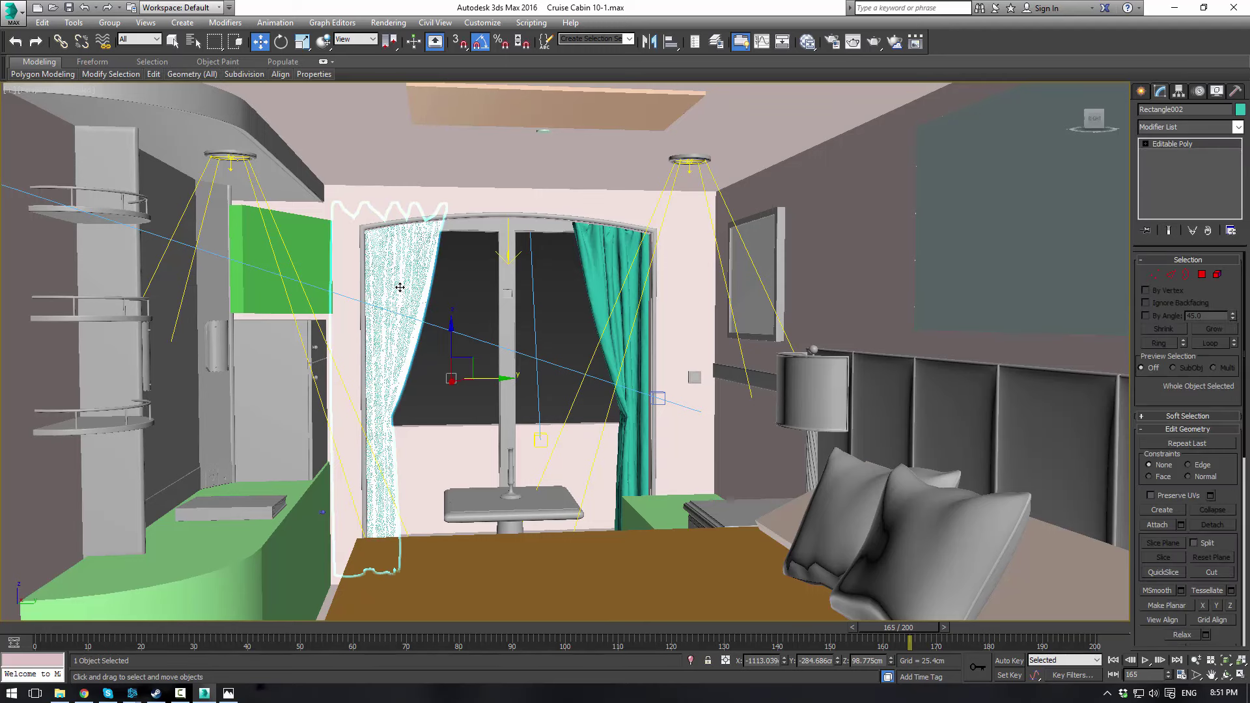
left_click(589, 262, "ctrl")
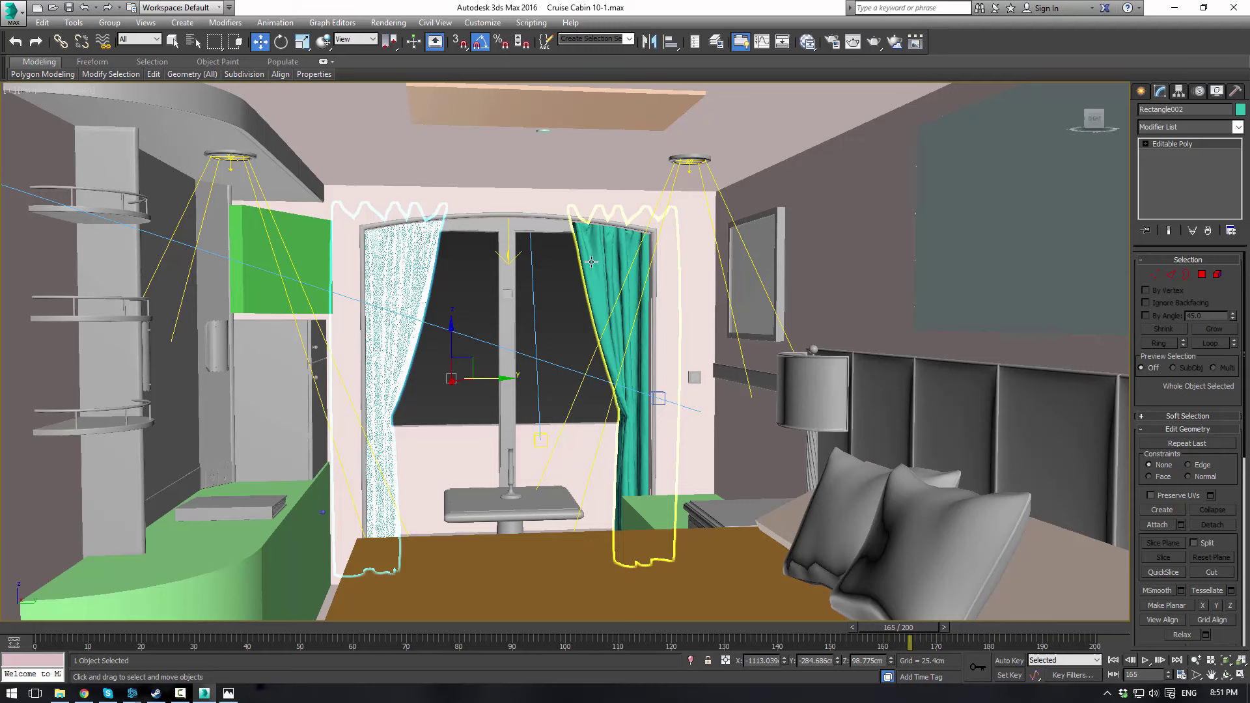
left_click(1241, 110)
left_click(695, 377)
left_click(691, 419)
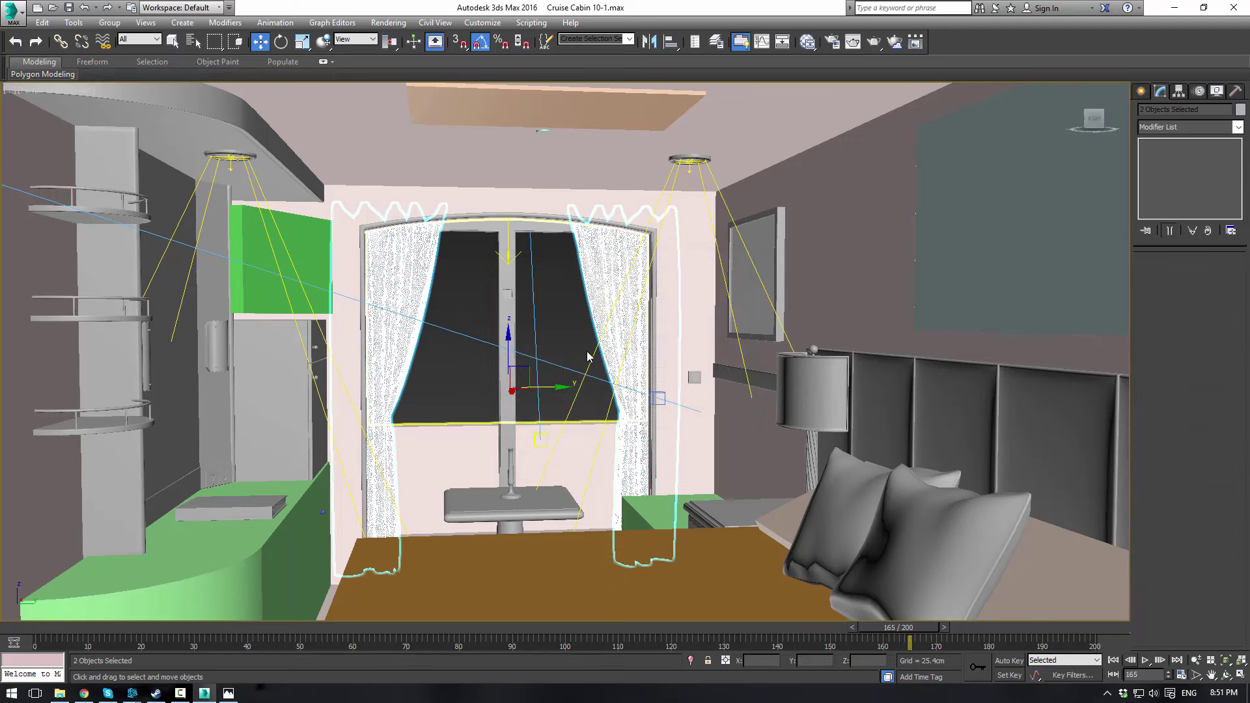
left_click(553, 319)
Start a new Box from the Standard Primitives
scroll(556, 334, "down", 8)
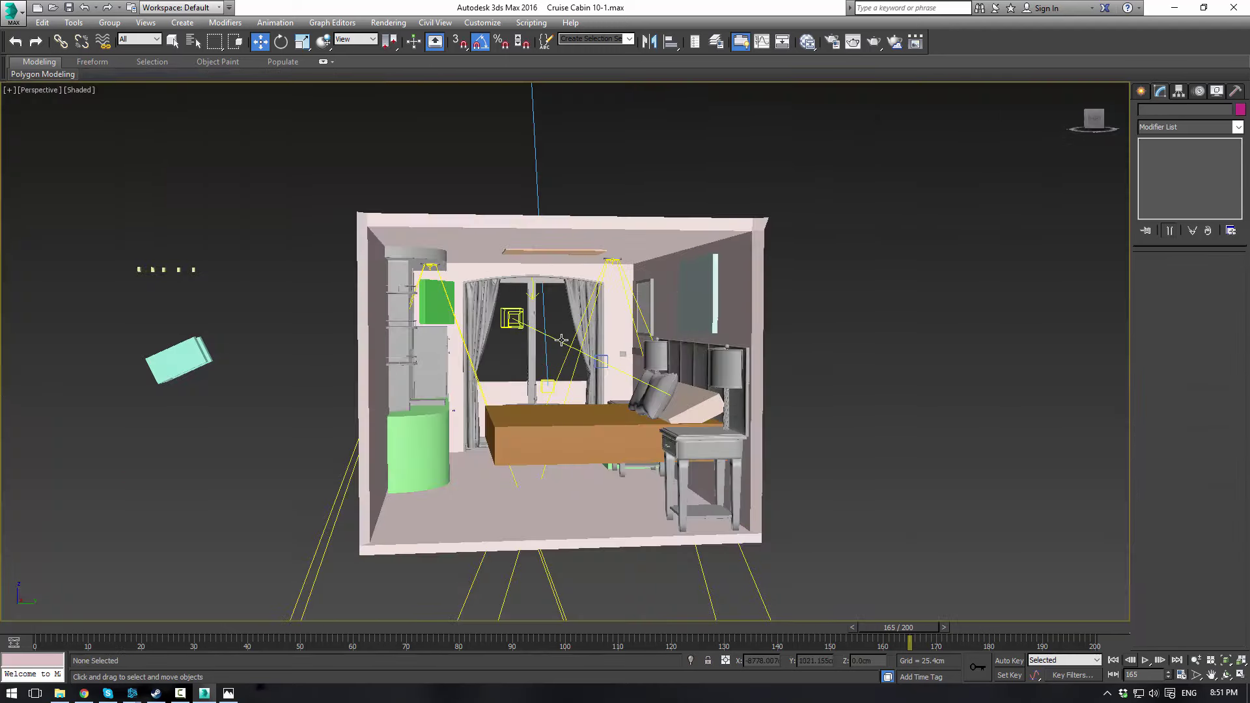
scroll(561, 341, "up", 5)
scroll(561, 338, "up", 3)
scroll(563, 334, "up", 4)
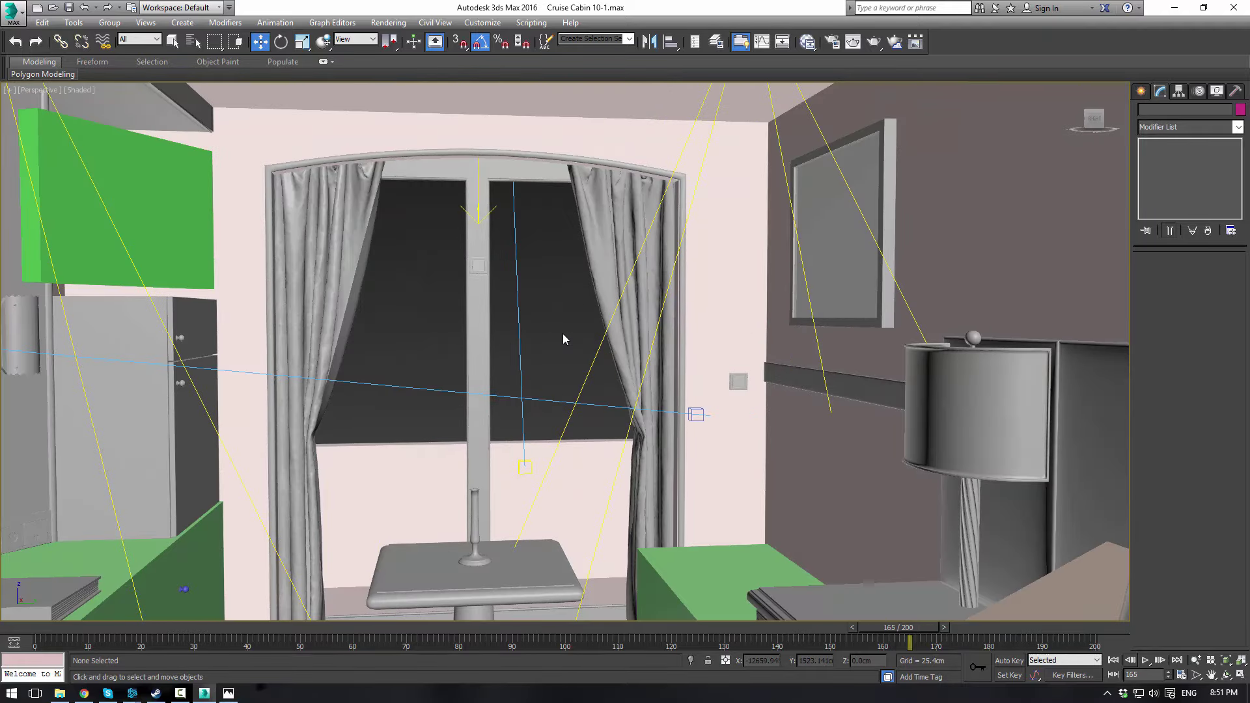
left_click(1143, 95)
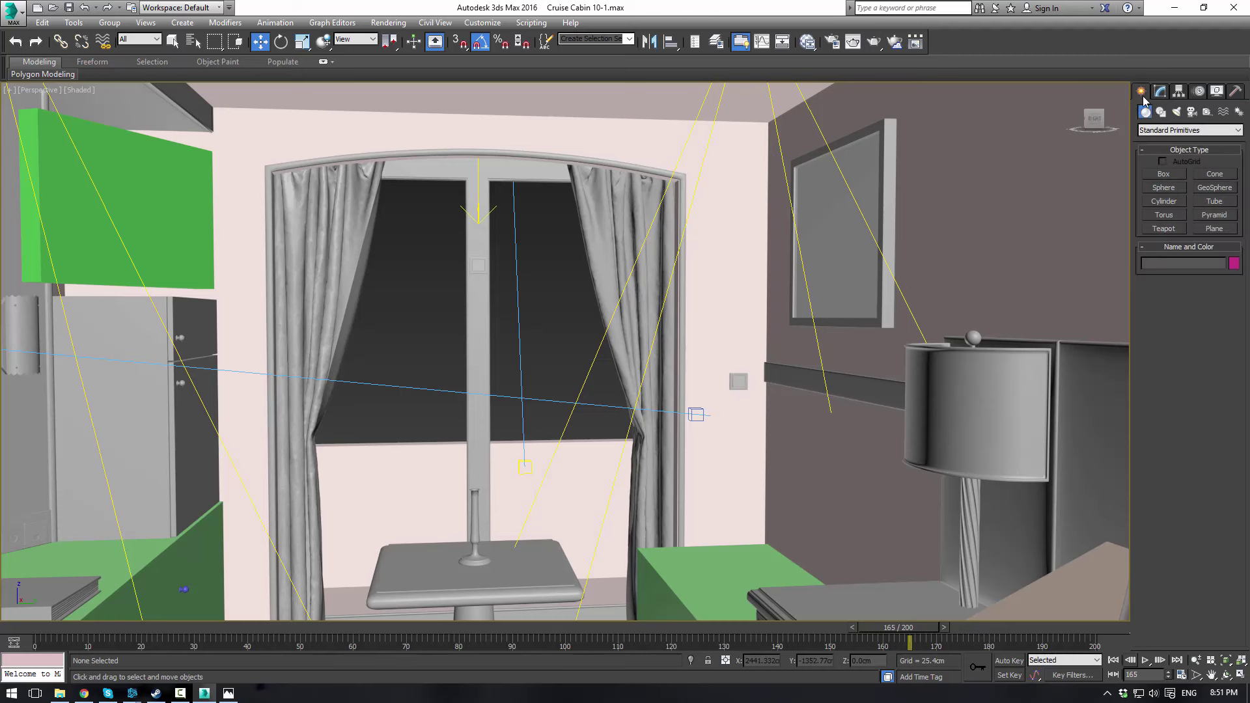
left_click(1164, 175)
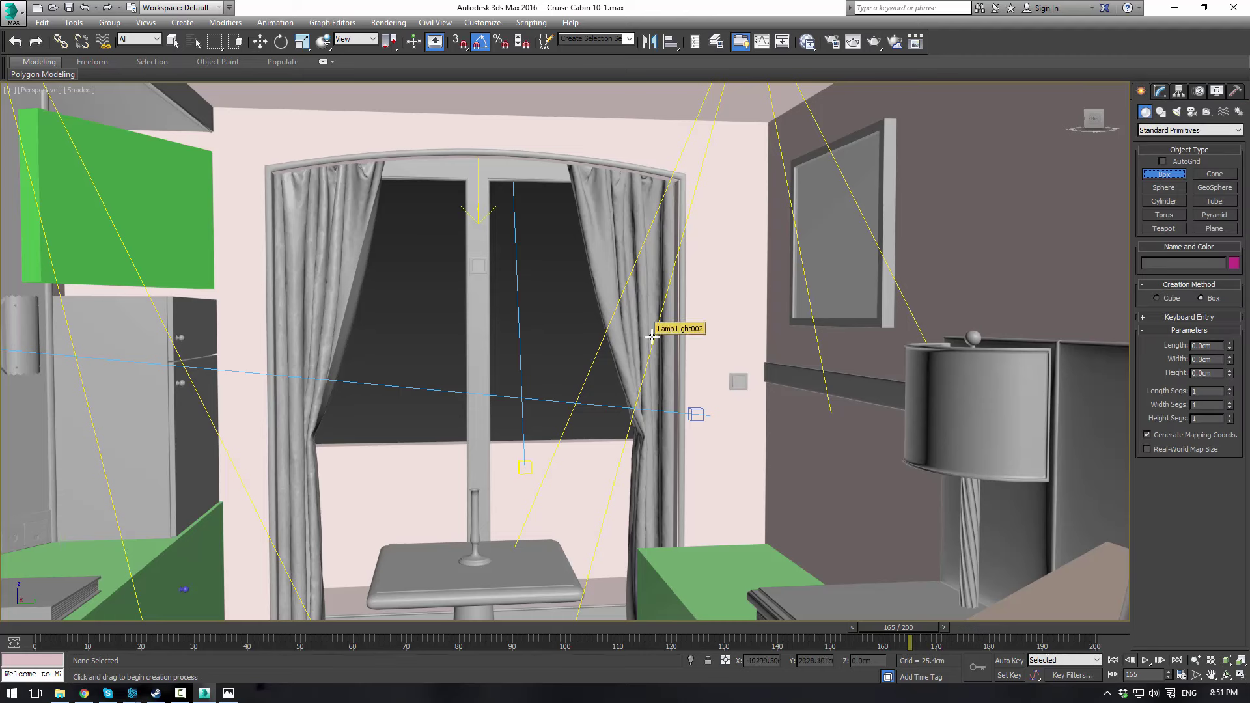
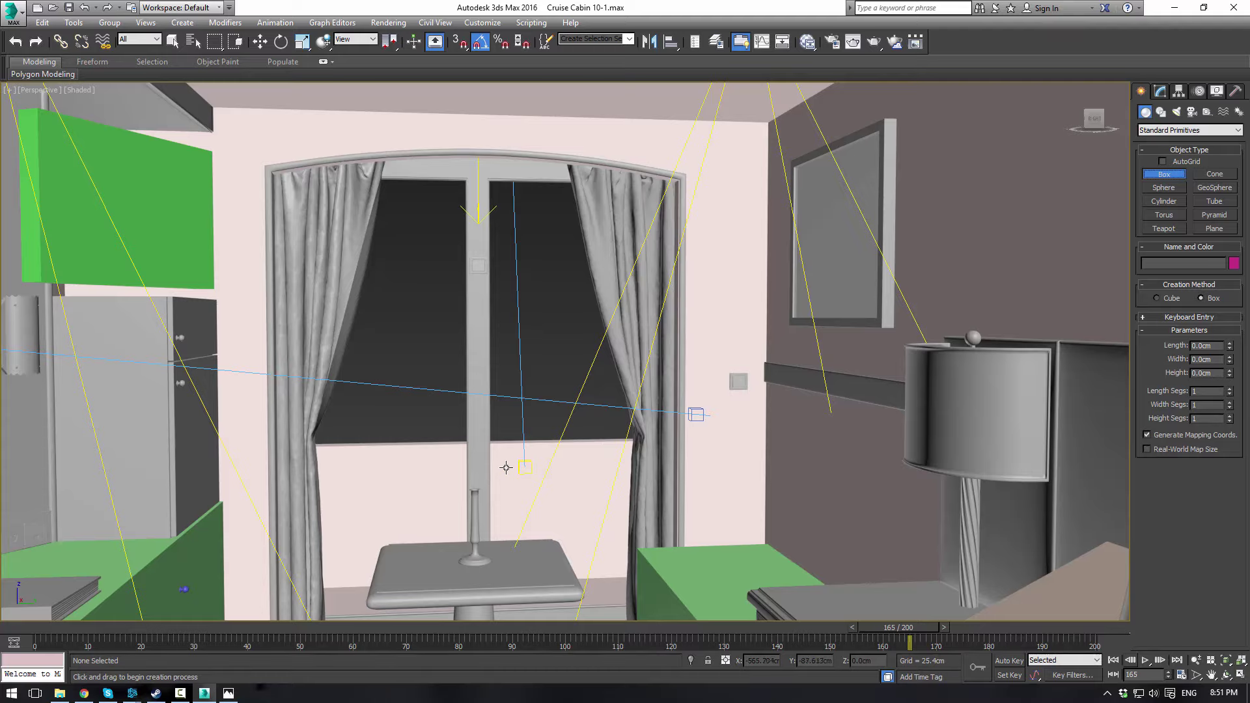
Draw a thin box, Box102, about 138.386 cm long along the window sill
middle_click_drag(505, 460, 621, 345, "alt")
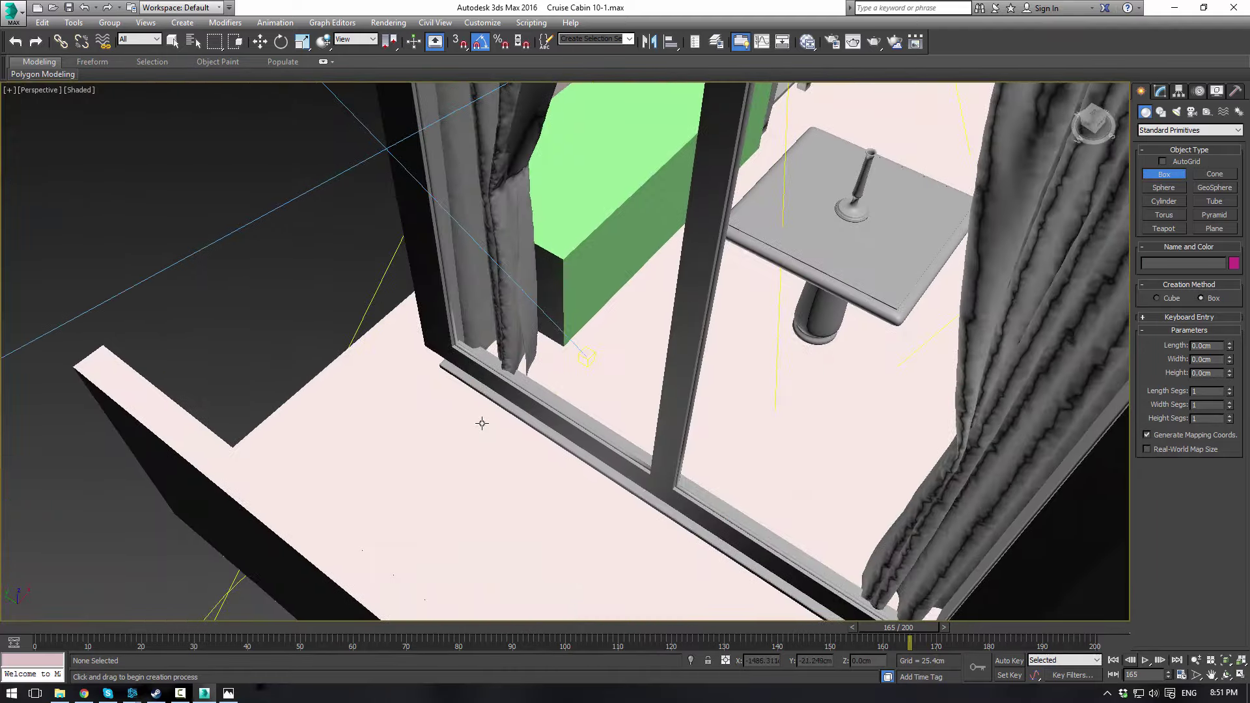
left_click_drag(463, 406, 558, 473)
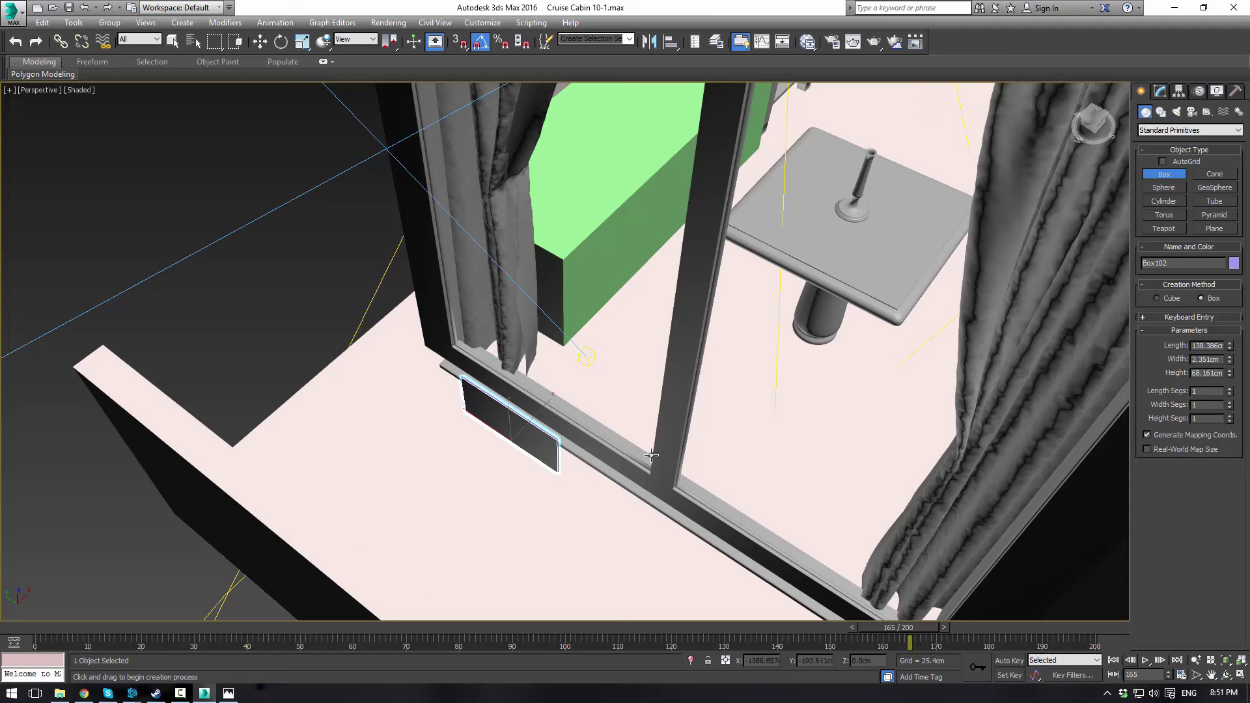
Convert the box to Editable Poly and connect its four long edges with 2 segments
key("alt+e")
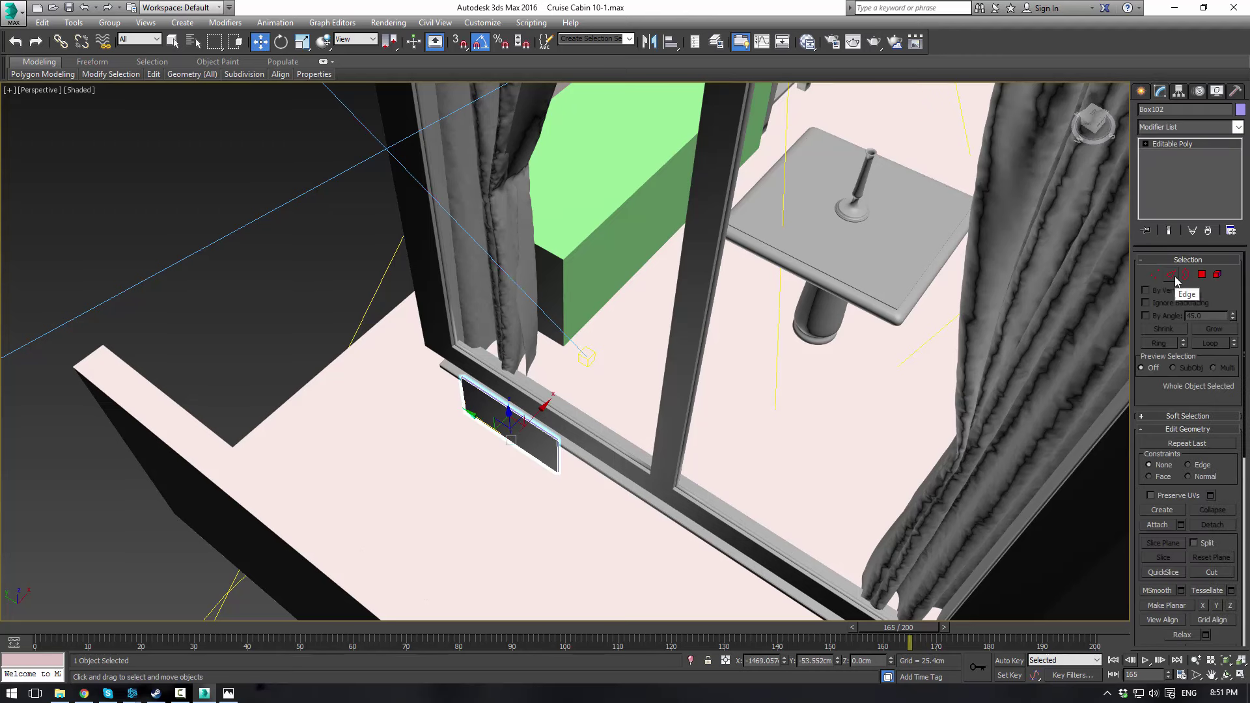
left_click(1202, 274)
left_click(557, 449)
left_click(1170, 276)
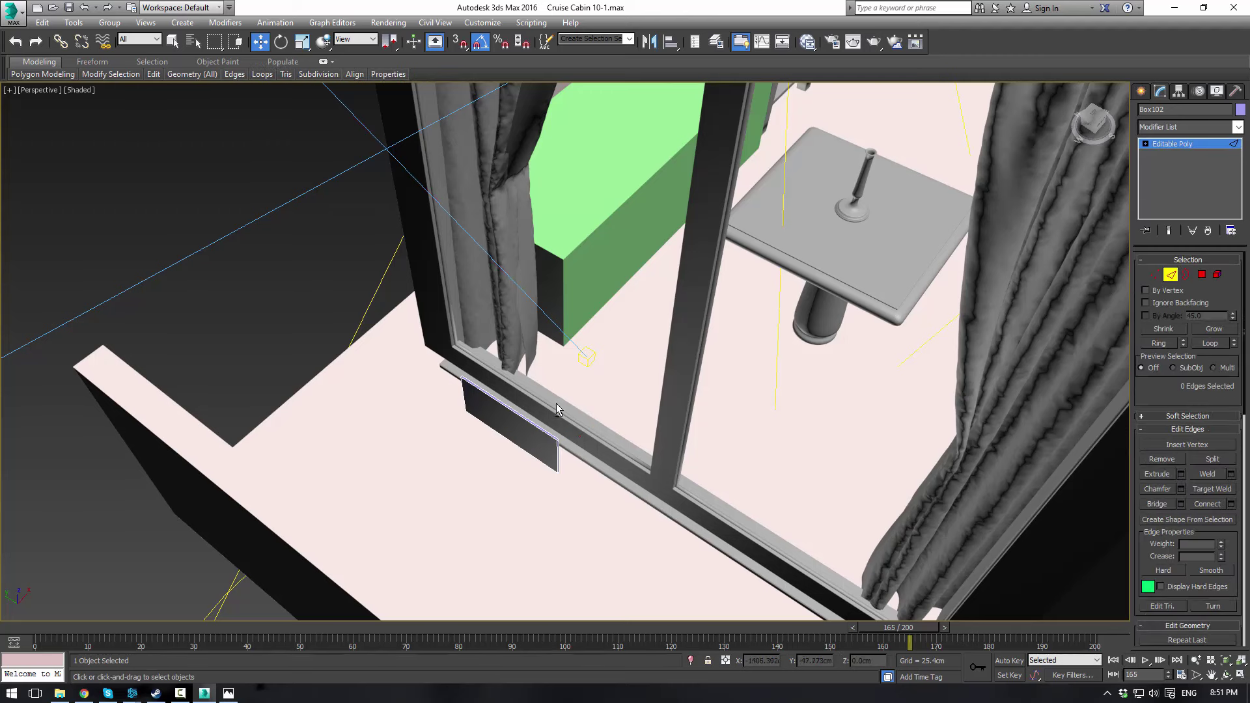
middle_click_drag(565, 407, 603, 405, "alt")
left_click_drag(525, 373, 526, 506)
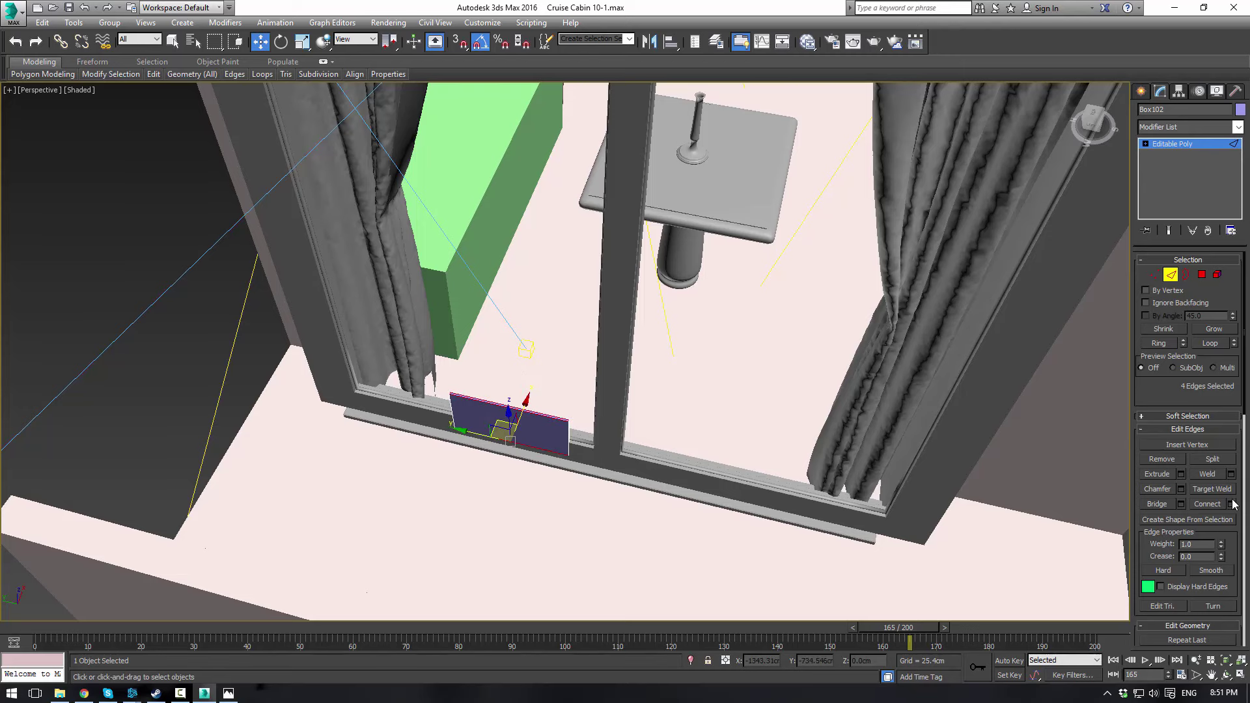
left_click(1231, 504)
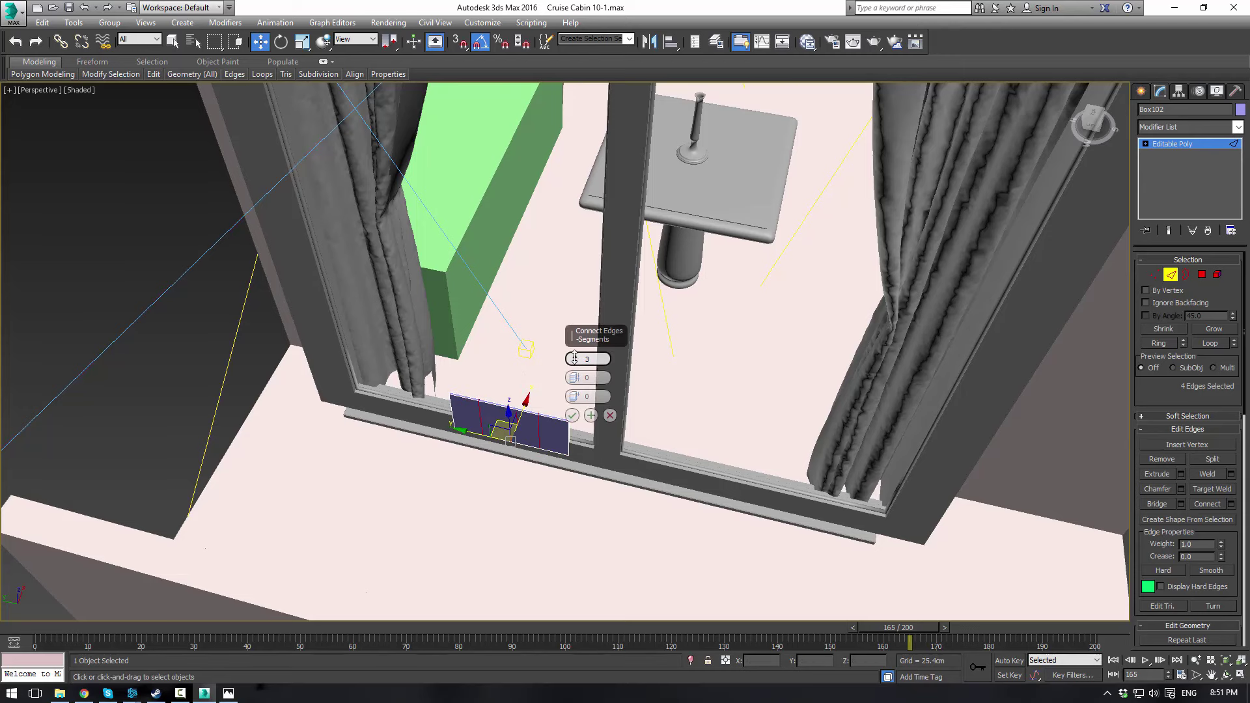
left_click(572, 415)
middle_click_drag(553, 456, 529, 500, "alt")
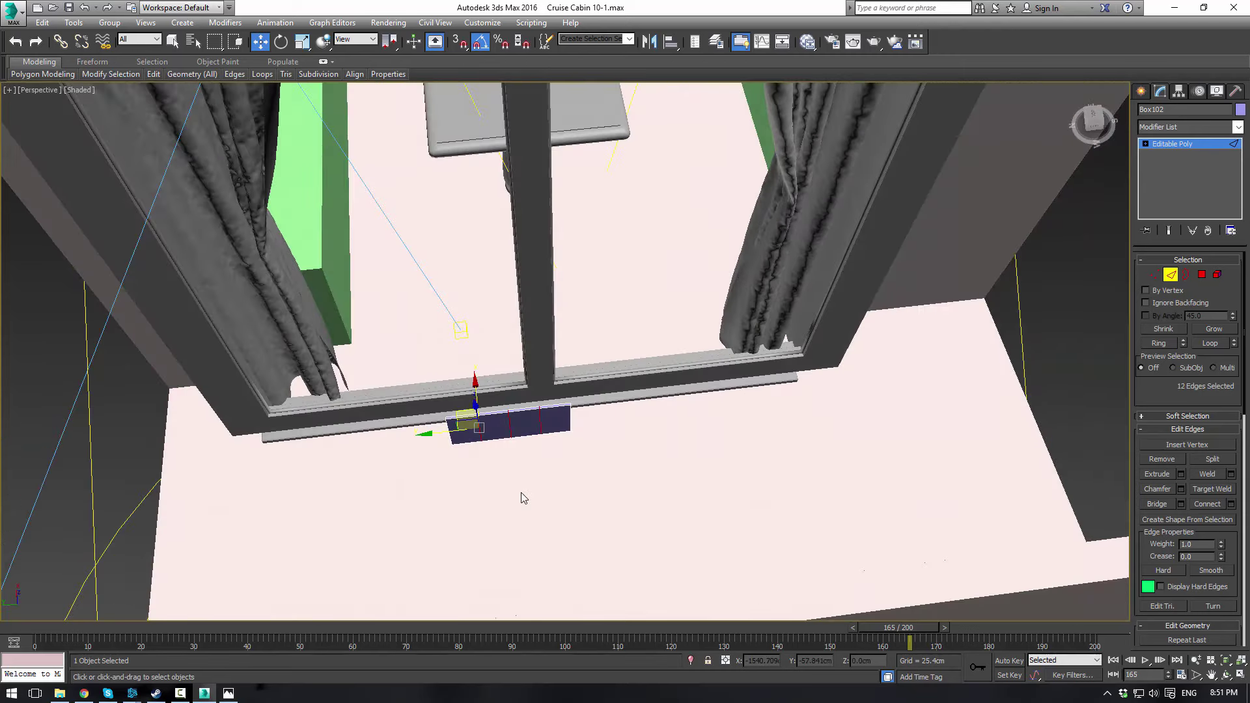
Raise the middle-division vertices to arch the strip upward
key("1")
left_click_drag(534, 473, 542, 467)
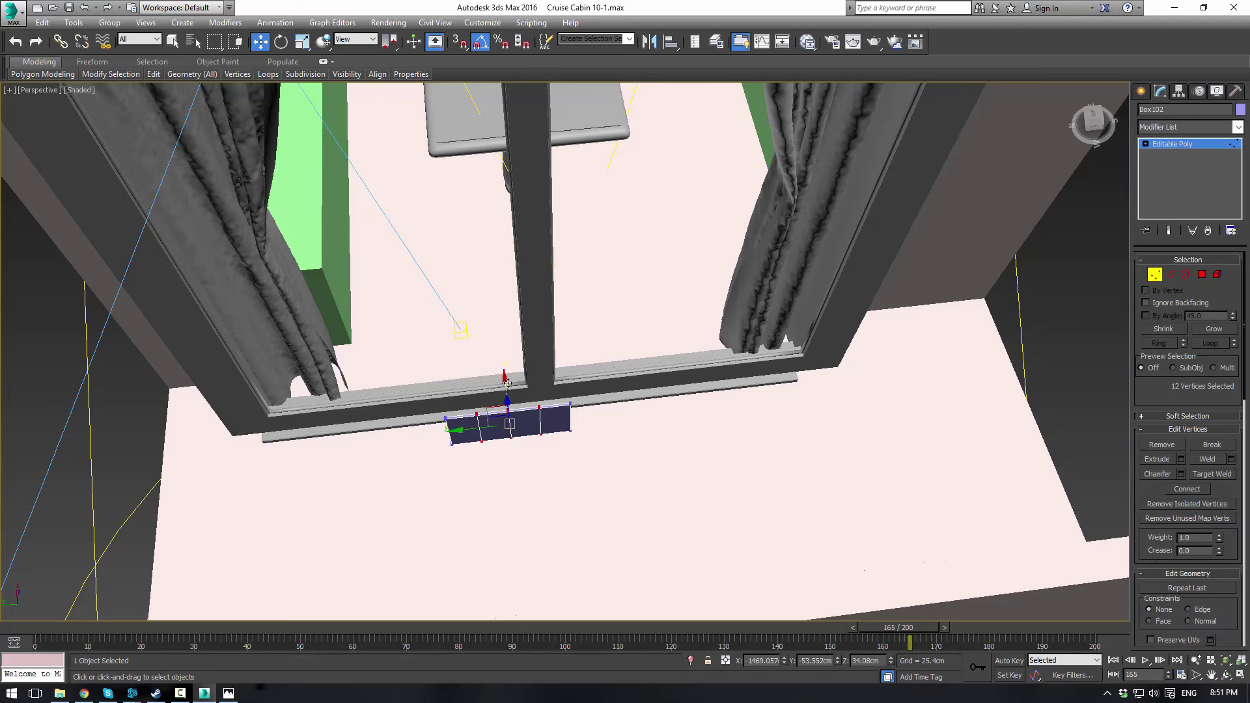
left_click_drag(505, 391, 492, 267)
Taper the strip by scaling down the right-end vertices and squashing the left end to about 81%
middle_click_drag(570, 355, 678, 260, "alt")
left_click_drag(678, 260, 570, 393)
key("r")
left_click_drag(626, 303, 552, 301)
middle_click_drag(552, 301, 556, 260, "alt")
left_click_drag(507, 372, 507, 371)
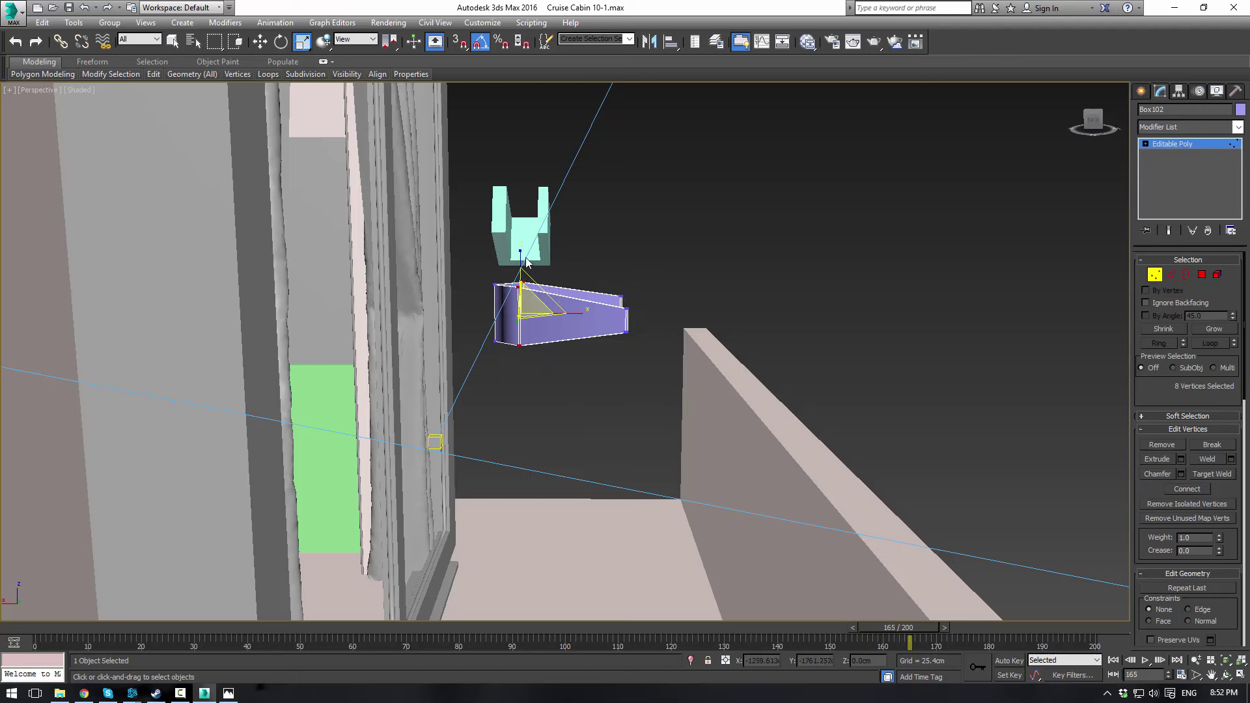
left_click_drag(523, 255, 522, 261)
left_click(680, 248)
middle_click_drag(719, 236, 606, 264, "alt")
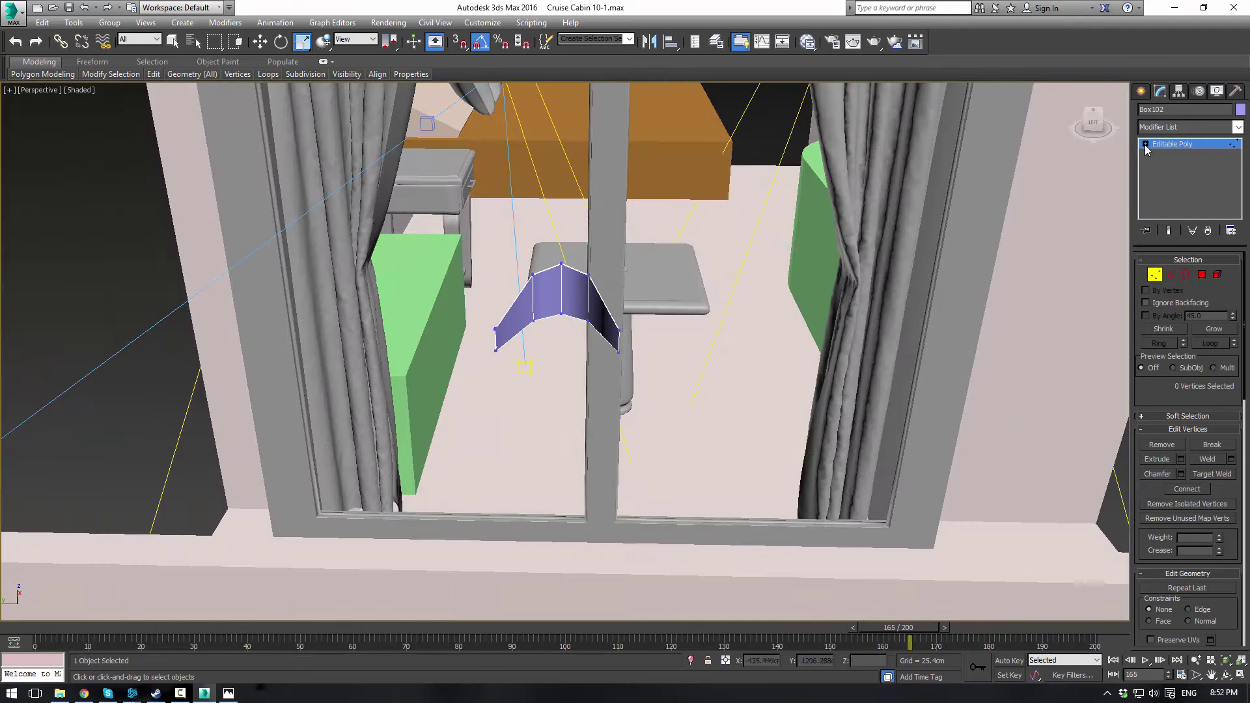
Add a TurboSmooth modifier to the band
left_click(1166, 145)
left_click(1239, 130)
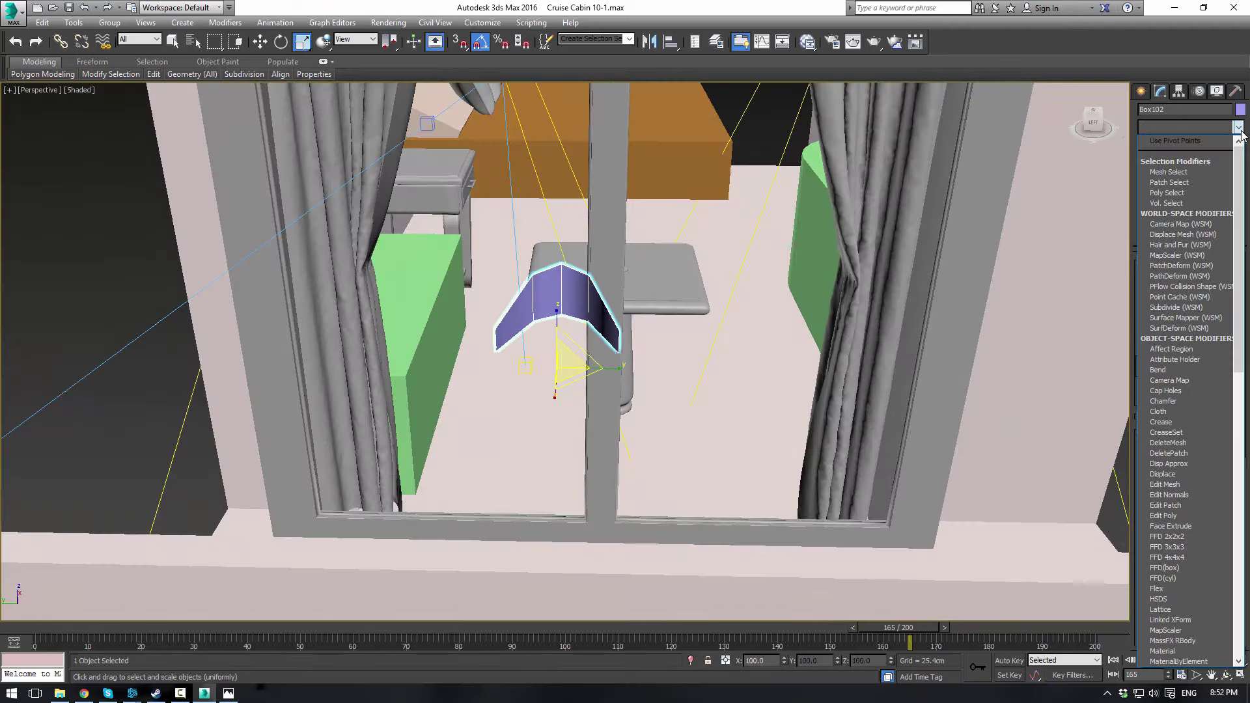
type("tu")
key("Return")
middle_click_drag(789, 308, 1133, 201, "alt")
Scale all of the base-mesh vertices to make the band taller and wider
left_click(1146, 155)
left_click(1167, 166)
middle_click_drag(650, 315, 514, 307, "alt")
left_click_drag(473, 257, 679, 375)
mouse_move(556, 262)
left_mouse_down()
mouse_move(557, 226)
mouse_move(558, 237)
left_mouse_up()
left_click_drag(614, 316, 627, 315)
Set TurboSmooth Iterations to 3
left_click(1166, 156)
left_click(1176, 143)
left_click(871, 267)
left_click(586, 327)
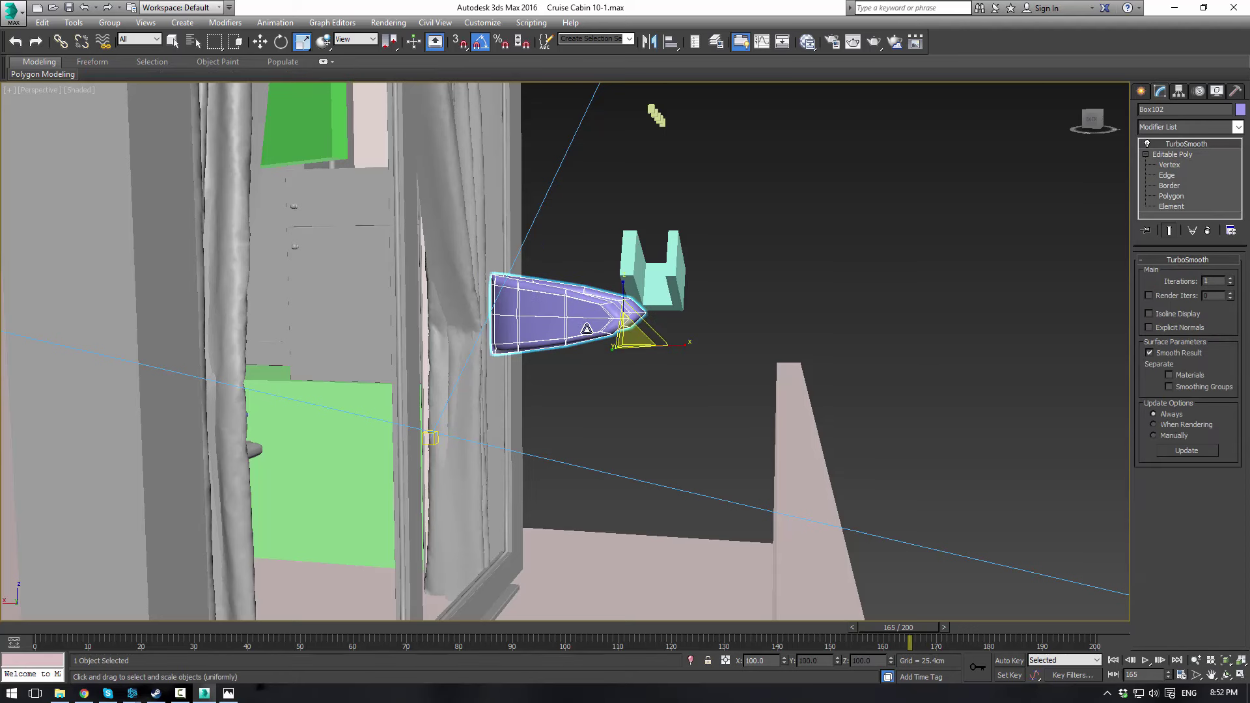
left_click(1231, 279)
left_click(1231, 278)
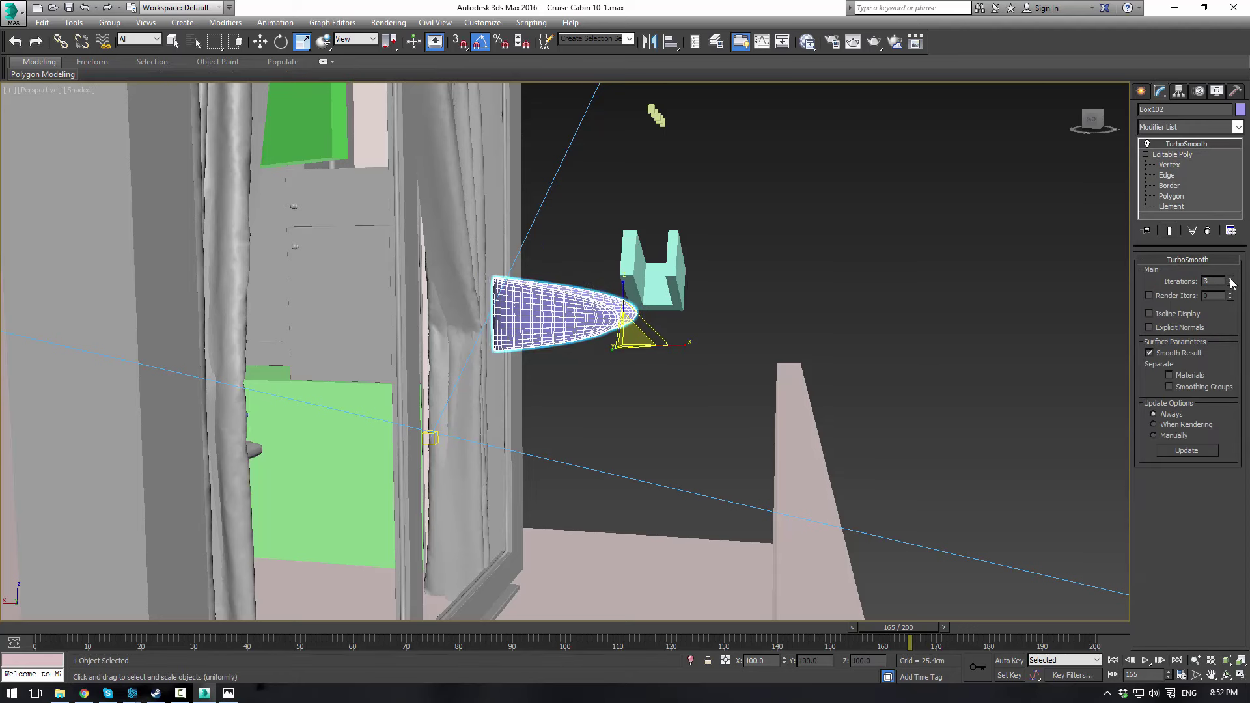
middle_click_drag(704, 293, 964, 253, "alt")
left_click(1238, 128)
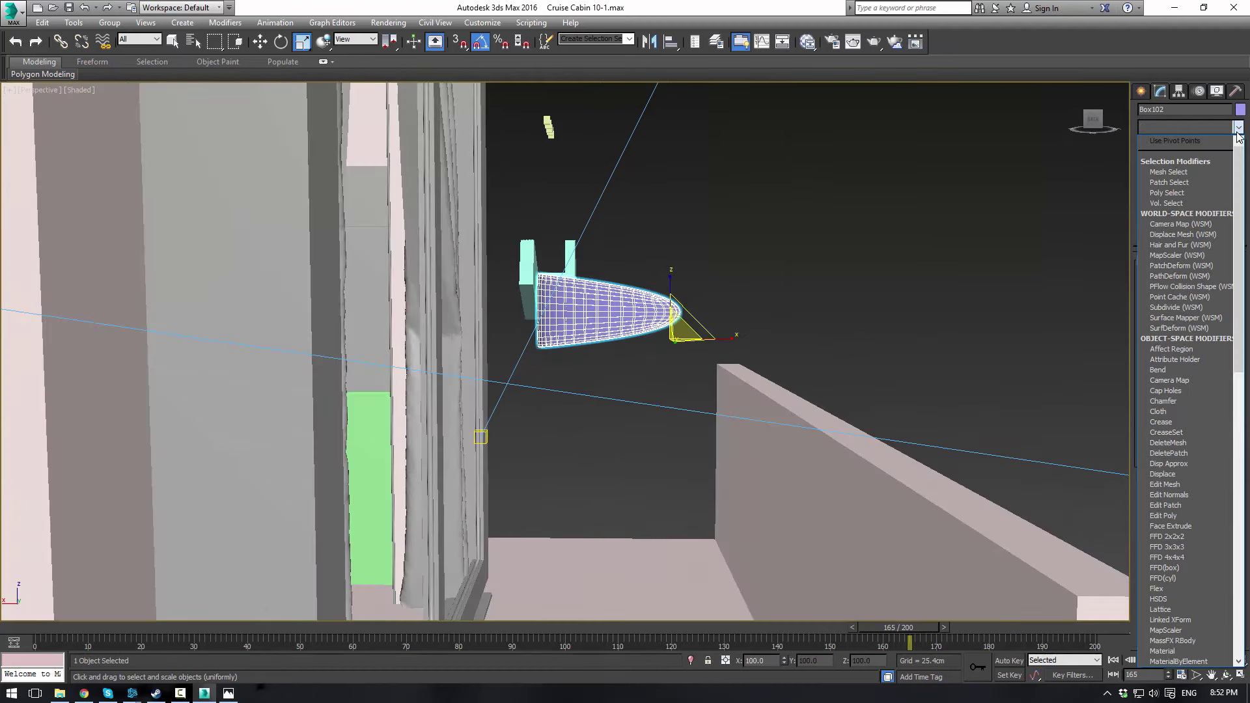
Add a Noise modifier and raise its Strength along X, Y and Z
key("n")
left_click(1224, 141)
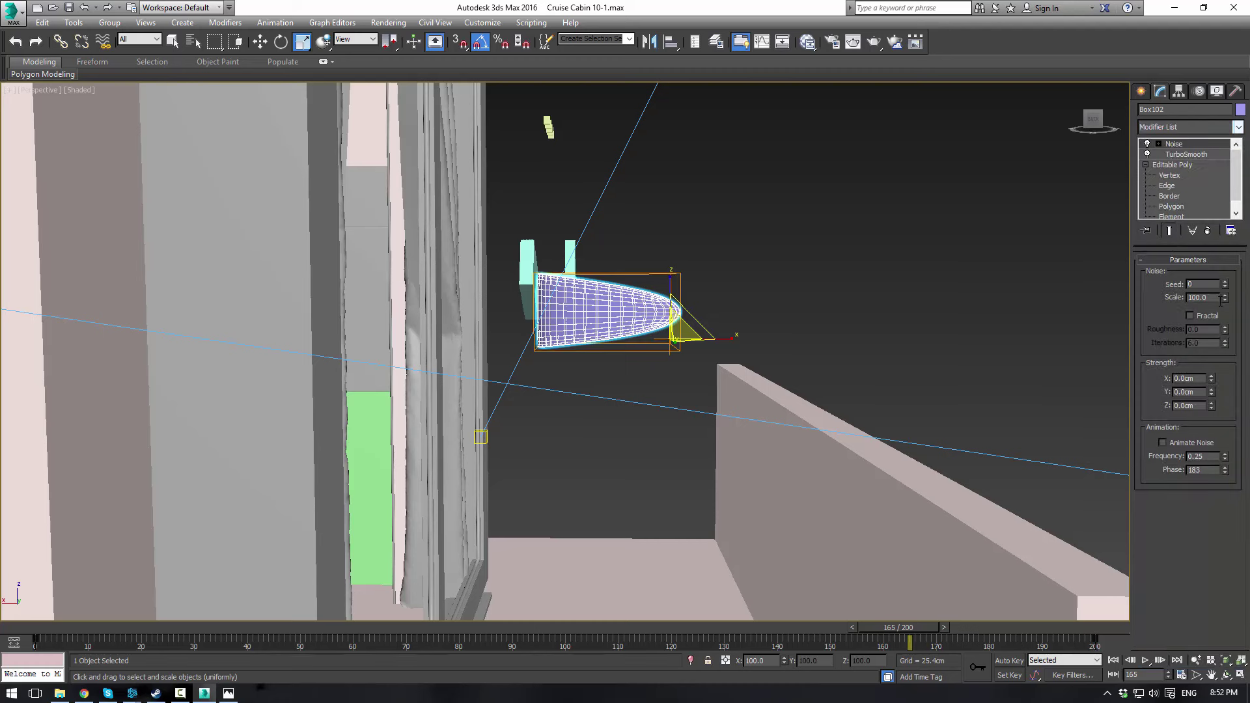
left_click_drag(1208, 280, 1151, 83)
left_click_drag(1212, 392, 1128, 531)
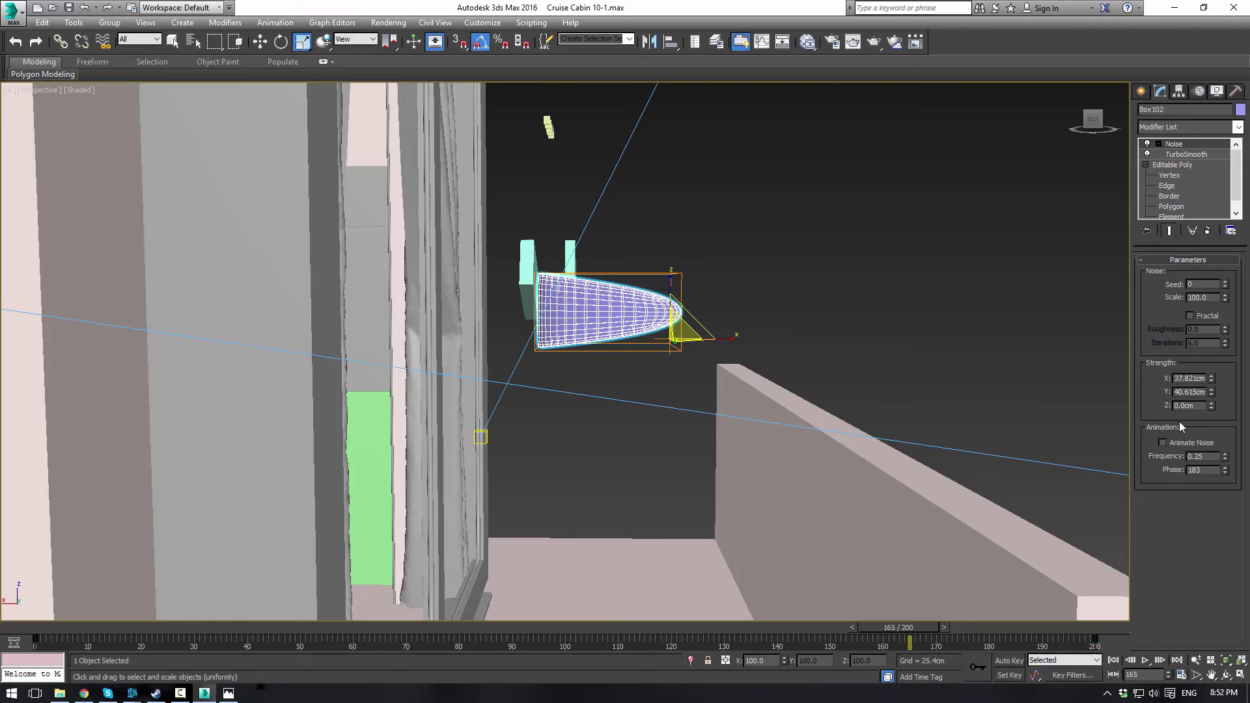
left_click_drag(1207, 348, 1172, 427)
middle_click_drag(741, 296, 836, 325, "alt")
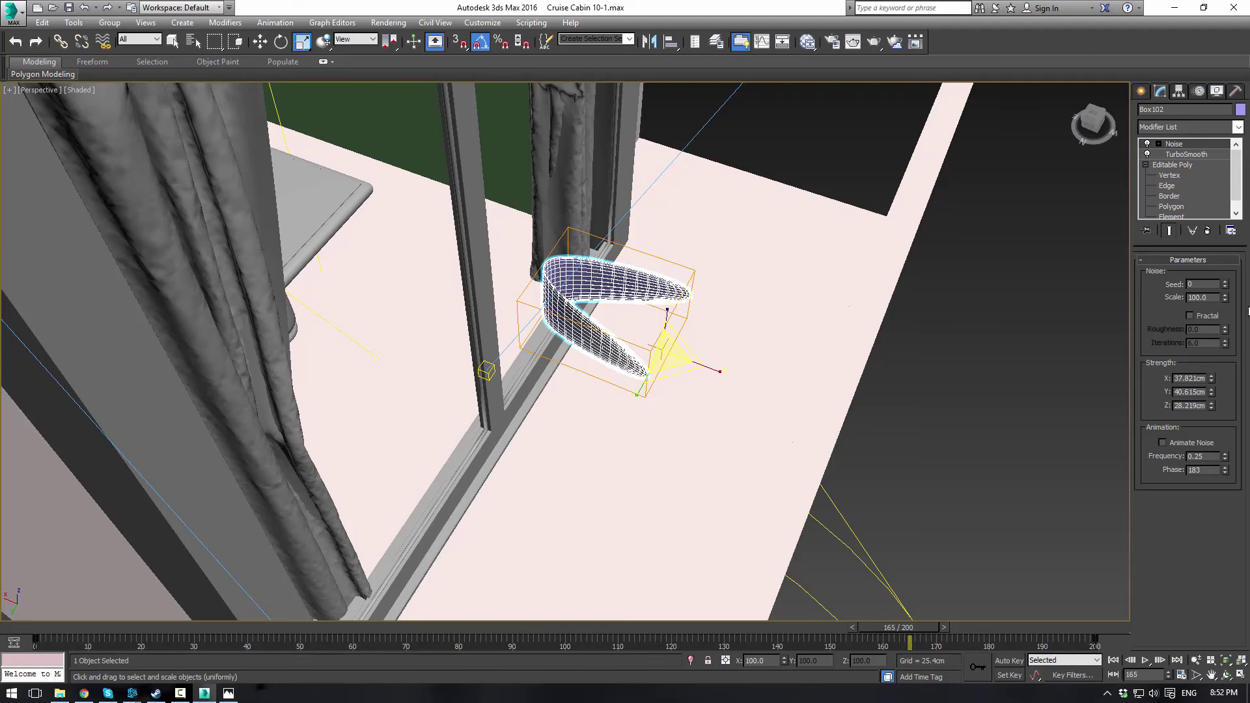
Lower the Noise Scale to 47, keep Seed at 0 and reduce the Y strength
mouse_move(1225, 298)
left_mouse_down()
mouse_move(1224, 351)
mouse_move(1218, 326)
mouse_move(1209, 332)
mouse_move(1219, 285)
left_mouse_up()
left_click(1225, 285)
middle_click_drag(733, 340, 868, 287, "alt")
left_click(1225, 287)
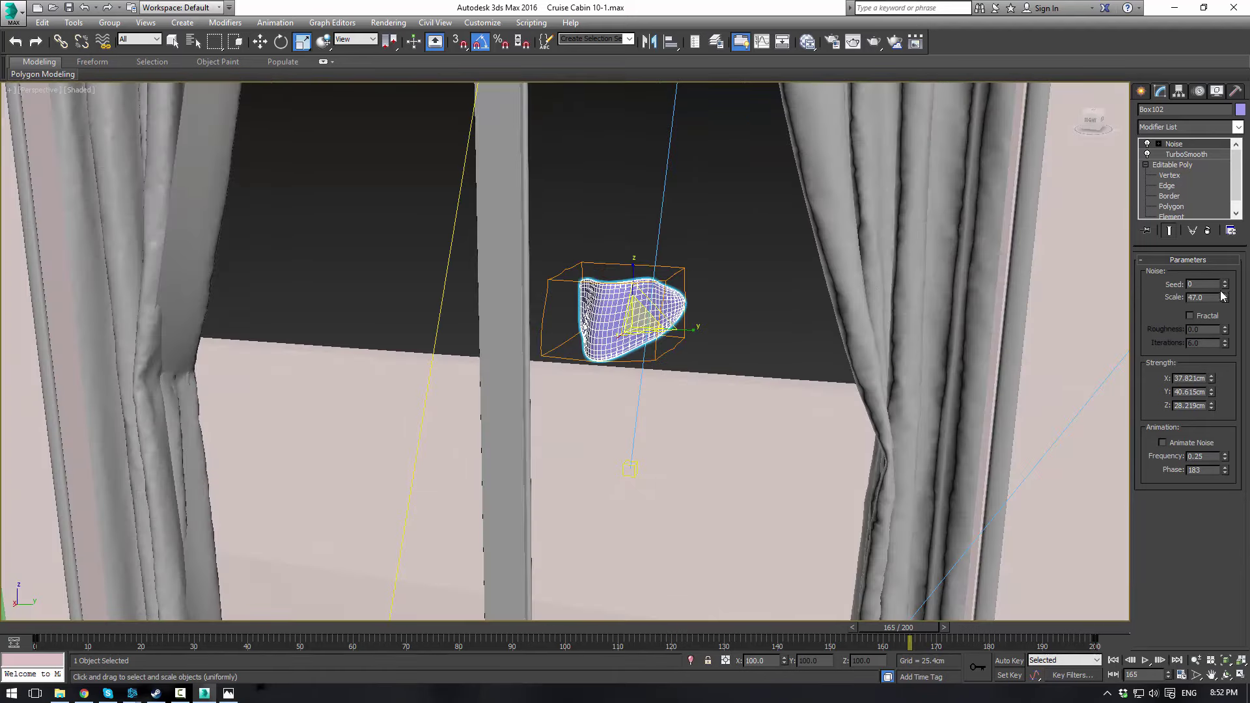
middle_click_drag(760, 326, 788, 323, "alt")
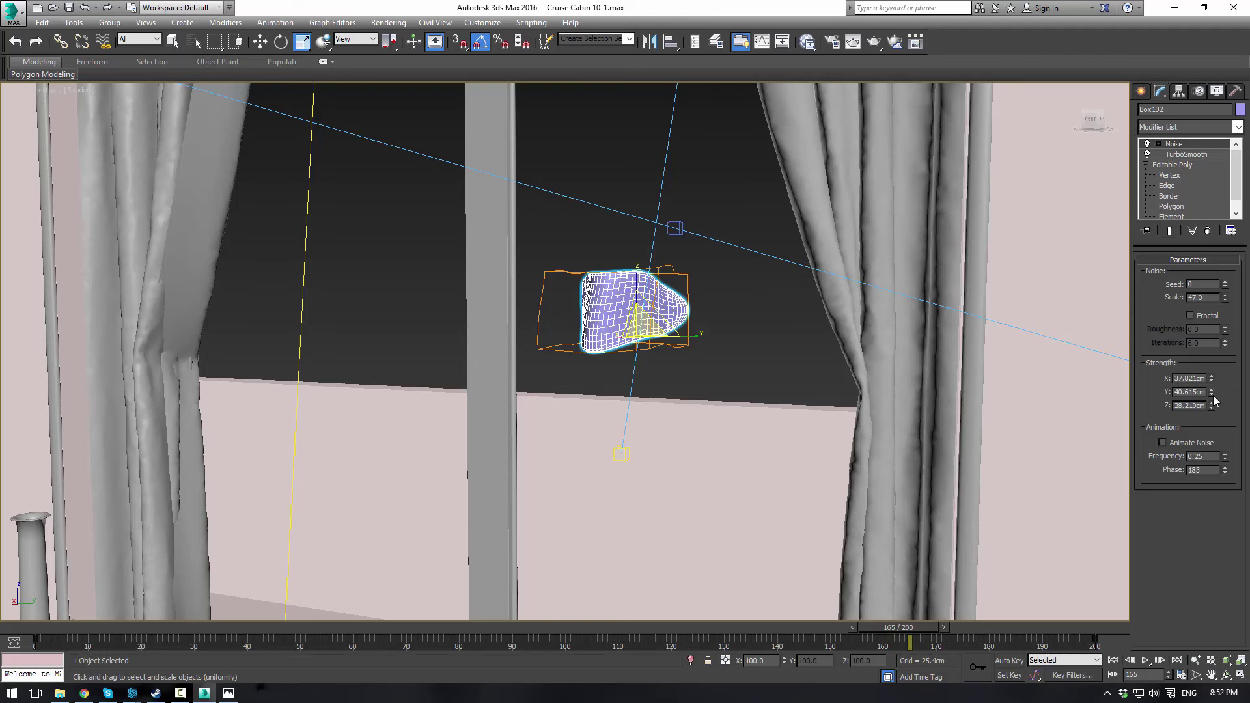
left_click_drag(1212, 393, 1204, 455)
middle_click_drag(758, 384, 733, 441, "alt")
Rotate Box102 -90° on Z and move it down onto the right curtain
key("e")
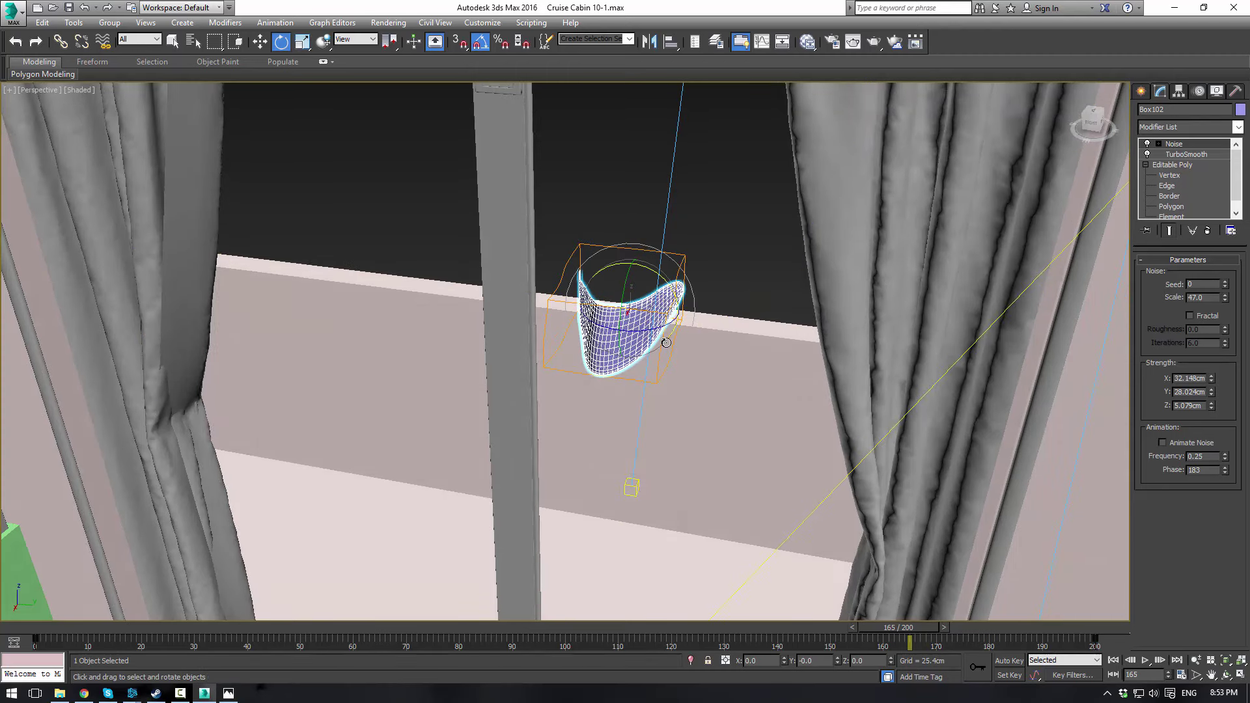
left_click_drag(655, 331, 1037, 562)
key("w")
middle_click_drag(897, 444, 858, 330)
middle_click_drag(858, 330, 878, 311, "alt")
left_click_drag(932, 290, 876, 371)
key("e")
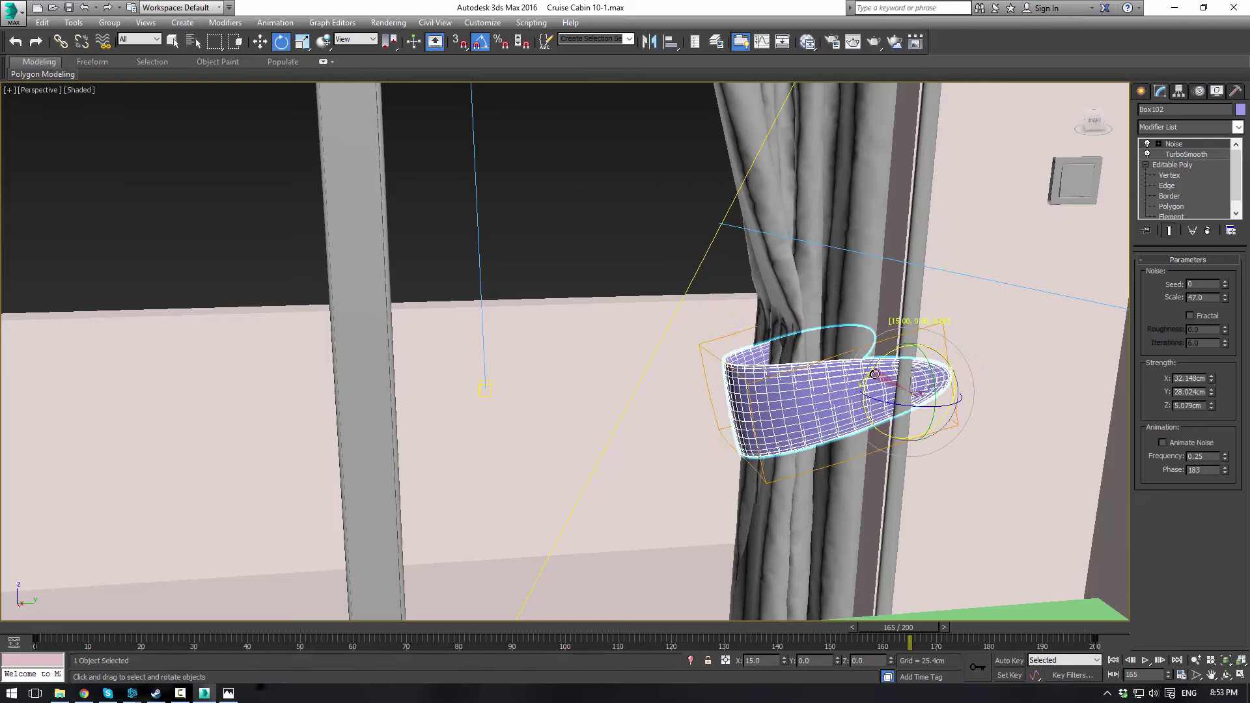
key("w")
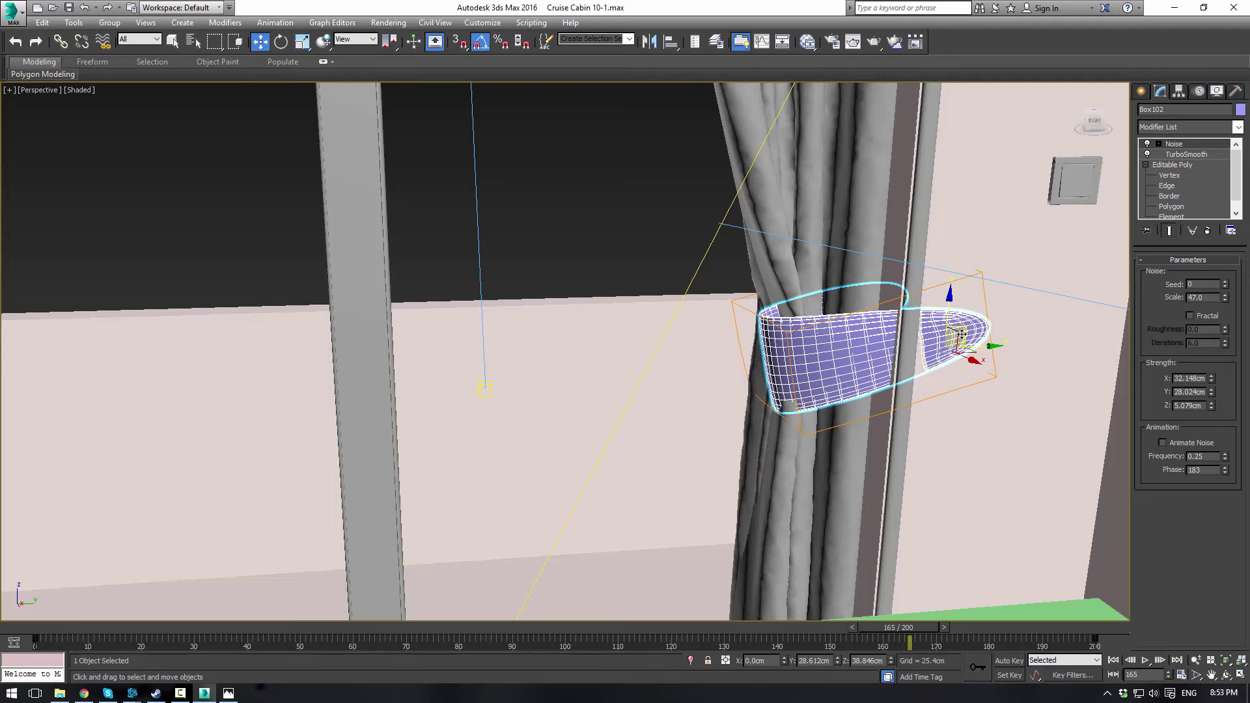
middle_click_drag(942, 346, 919, 300, "alt")
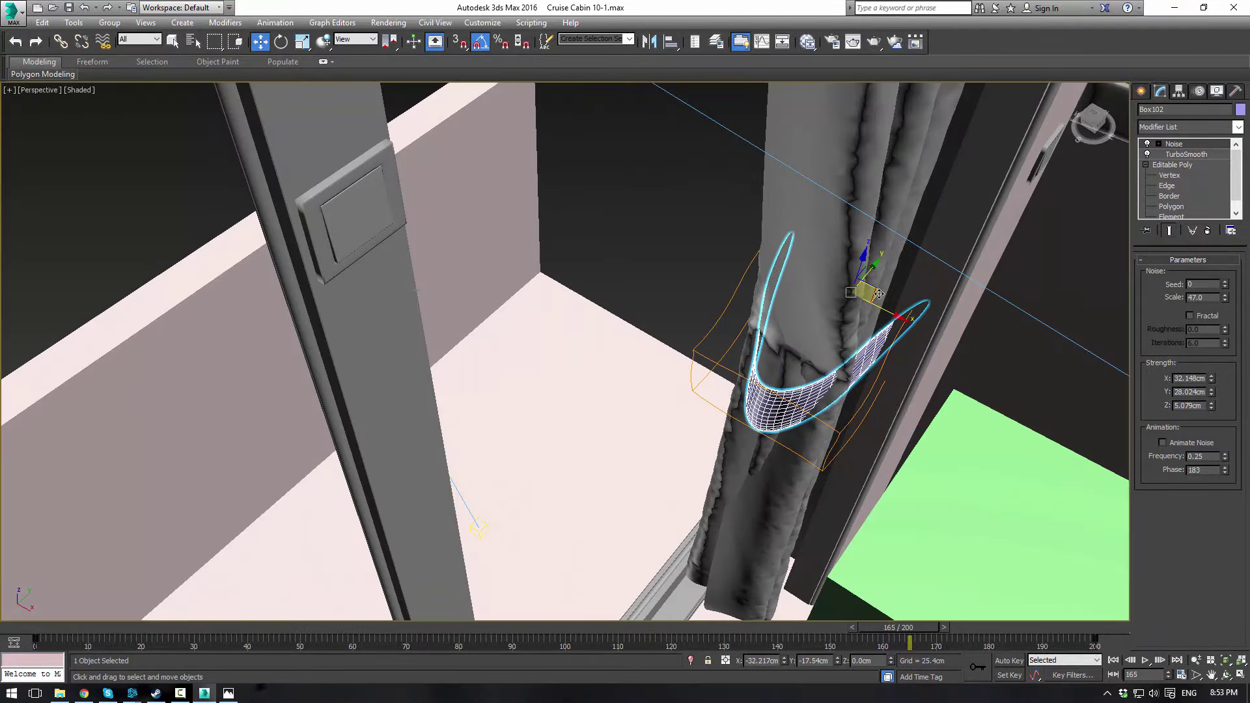
middle_click_drag(879, 295, 825, 363, "alt")
scroll(865, 337, "down", 5)
scroll(882, 346, "up", 6)
Scale the right curtain Rectangle001 to 100, 100, 54.84 inside the tie-back
left_click(854, 335)
key("r")
left_click_drag(839, 488, 860, 484)
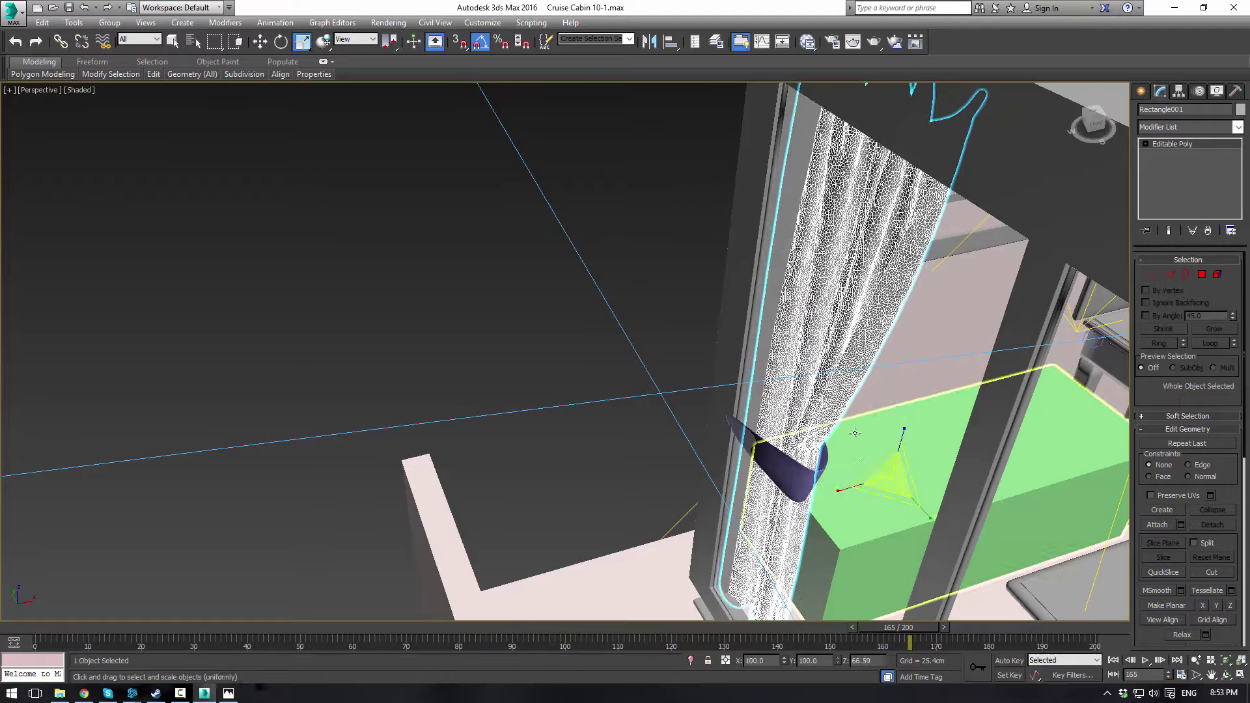
middle_click_drag(884, 470, 575, 385, "alt")
left_click(372, 314, "ctrl")
middle_click_drag(384, 320, 603, 389, "alt")
middle_click_drag(522, 409, 511, 365, "alt")
scroll(579, 368, "up", 5)
middle_click_drag(732, 369, 582, 339, "alt")
left_click(633, 385)
Move the tie-back and rotate it 10° on X so it hugs the curtain
left_click(584, 494)
middle_click_drag(584, 495, 561, 449, "alt")
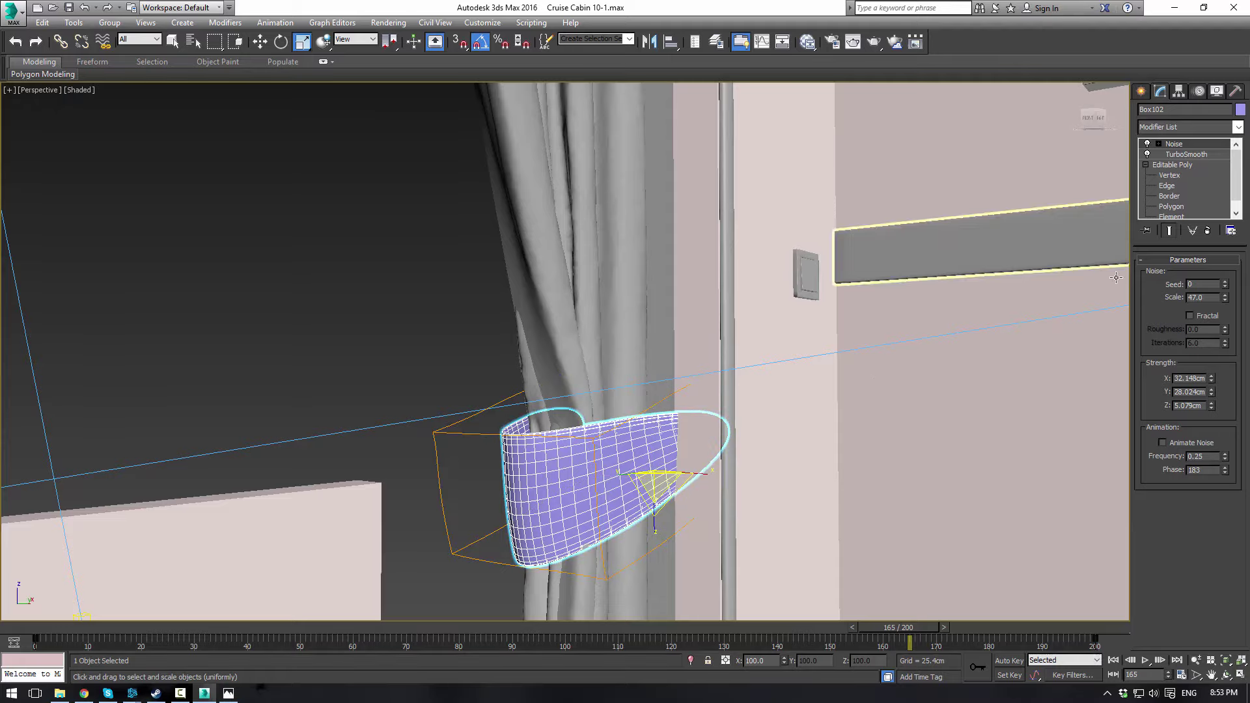
middle_click_drag(773, 432, 726, 461, "alt")
key("w")
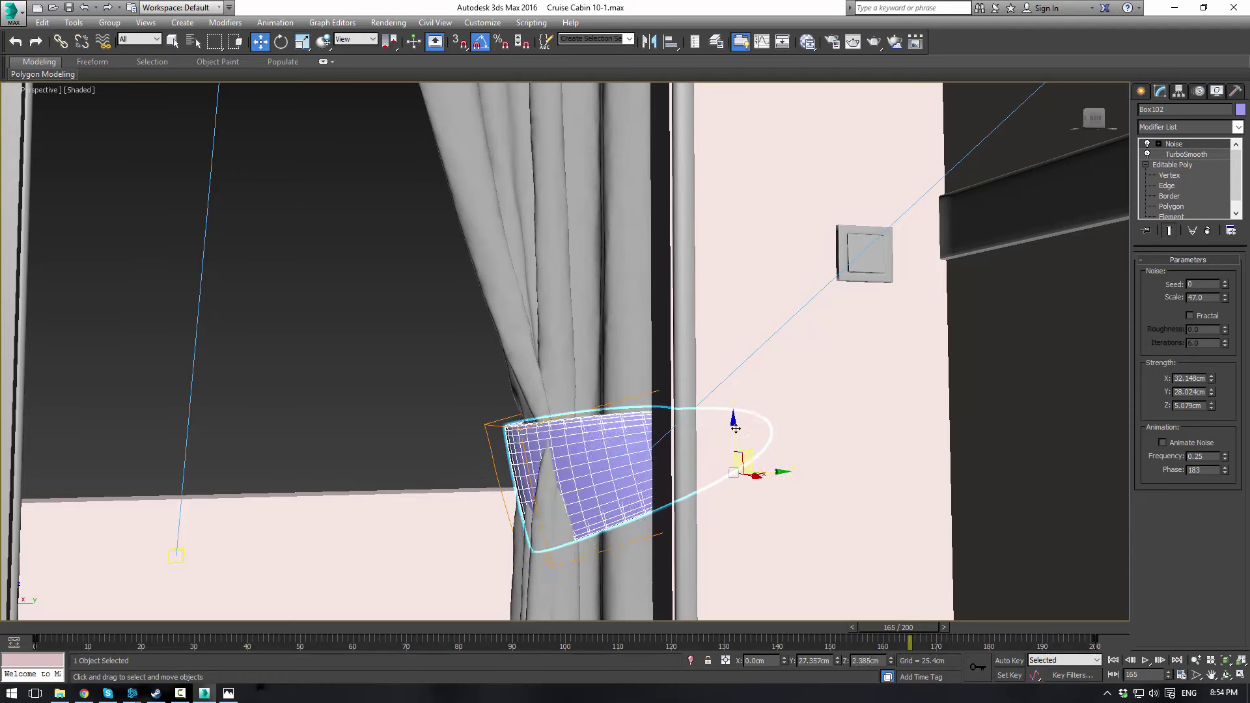
left_click_drag(722, 344, 731, 361)
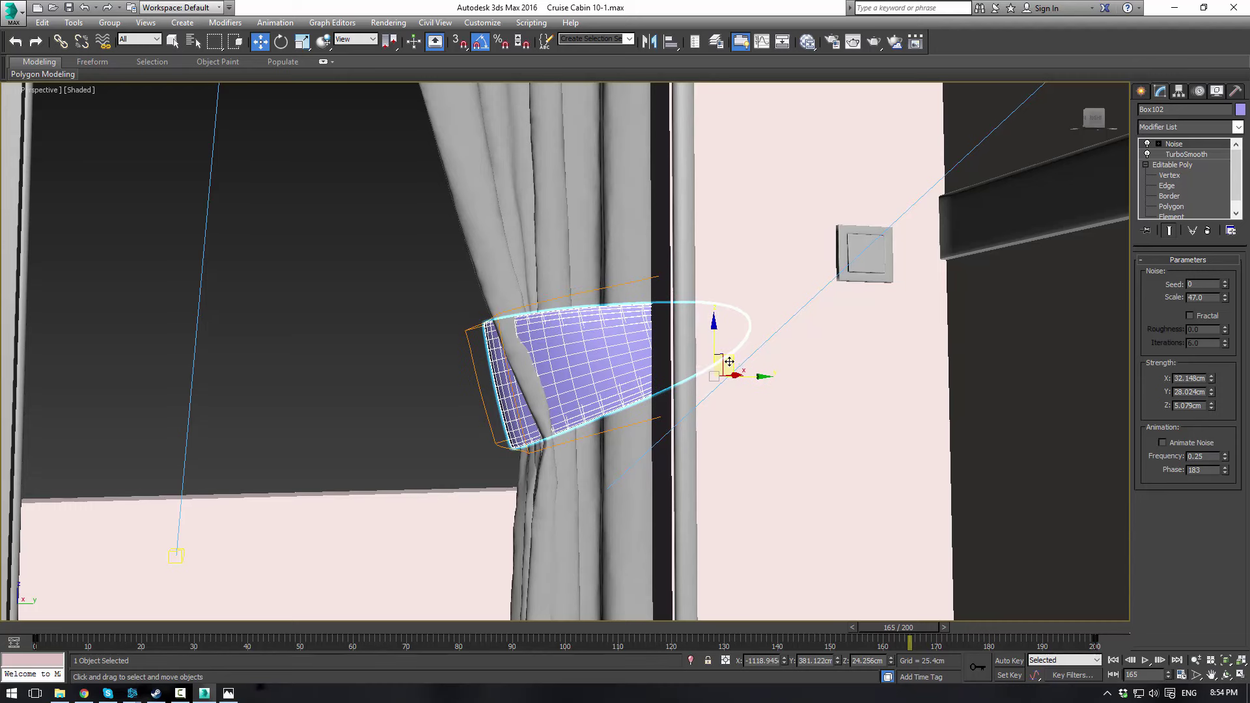
middle_click_drag(703, 348, 586, 377, "alt")
key("e")
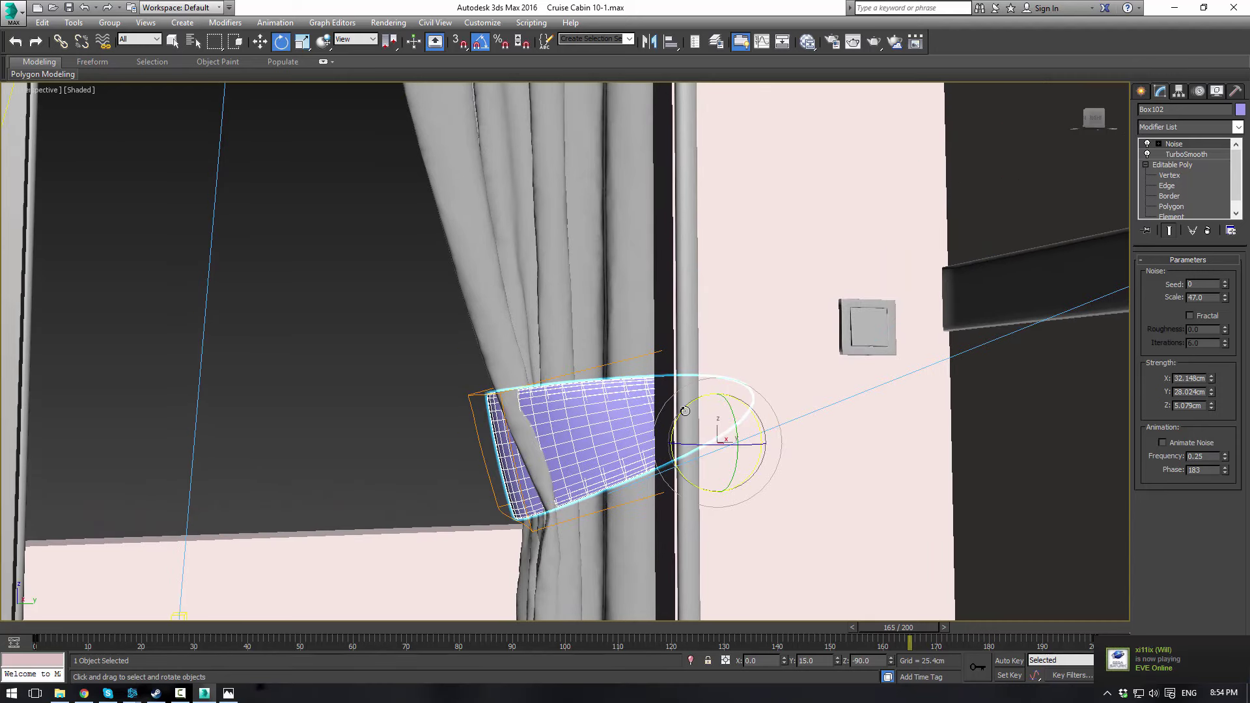
left_click_drag(685, 411, 720, 378)
key("w")
middle_click_drag(720, 377, 625, 400, "alt")
Reselect Box102 at its Editable Poly level in the modifier stack
left_click(1173, 165)
middle_click_drag(764, 425, 665, 449, "alt")
left_click(645, 461)
left_click(665, 450)
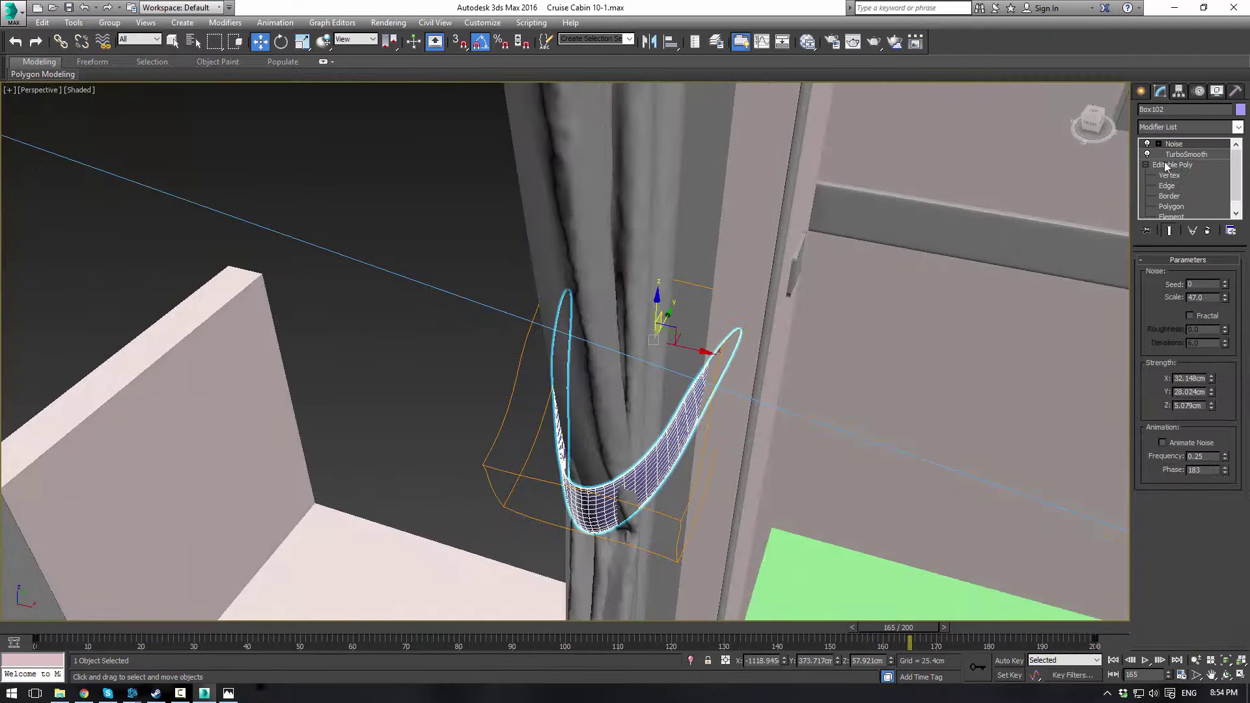
Connect the tie-back's lengthwise edges with new crosswise edges and shift them to shorten it
left_click(1172, 274)
middle_click_drag(816, 376, 684, 402, "alt")
left_click_drag(732, 572, 732, 571)
middle_click_drag(732, 572, 691, 417, "alt")
key("F3")
left_click_drag(702, 564, 701, 565)
left_click(1202, 506)
key("F3")
left_click_drag(785, 422, 694, 418)
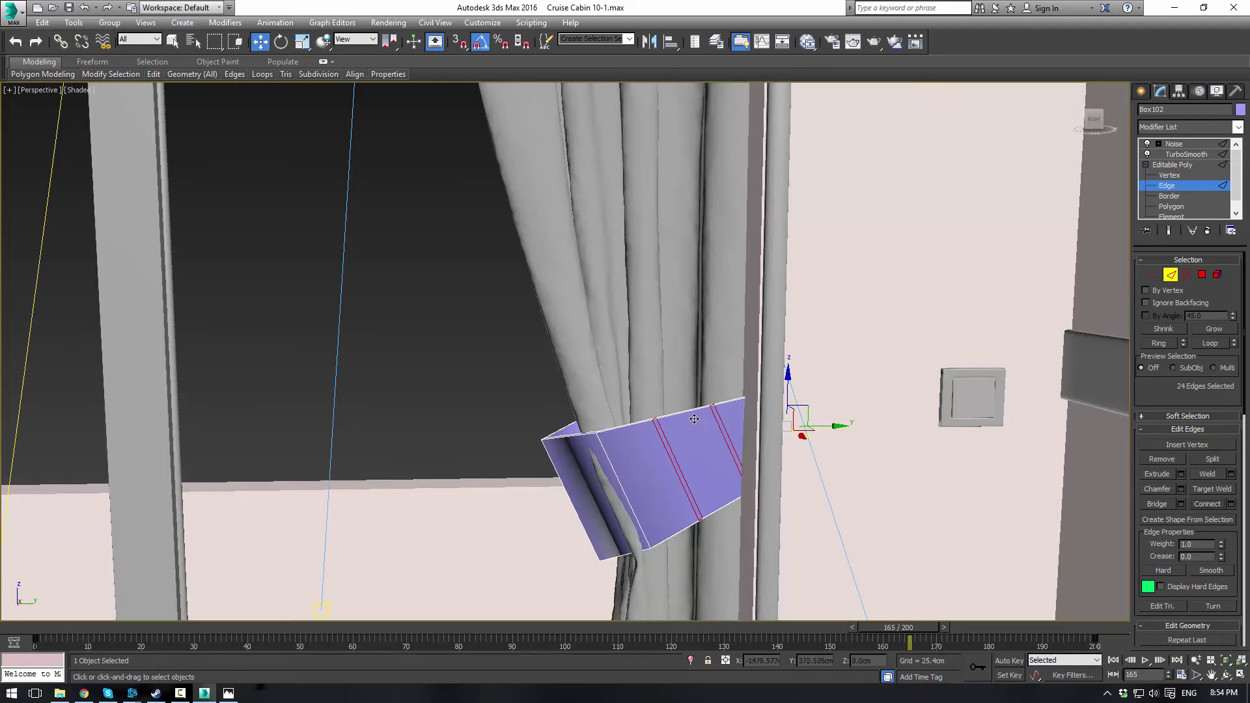
Move the band's corner vertices up to reshape its ends
key("1")
middle_click_drag(805, 408, 706, 549, "alt")
left_click_drag(739, 551, 737, 519)
left_click(709, 517)
left_click(633, 547)
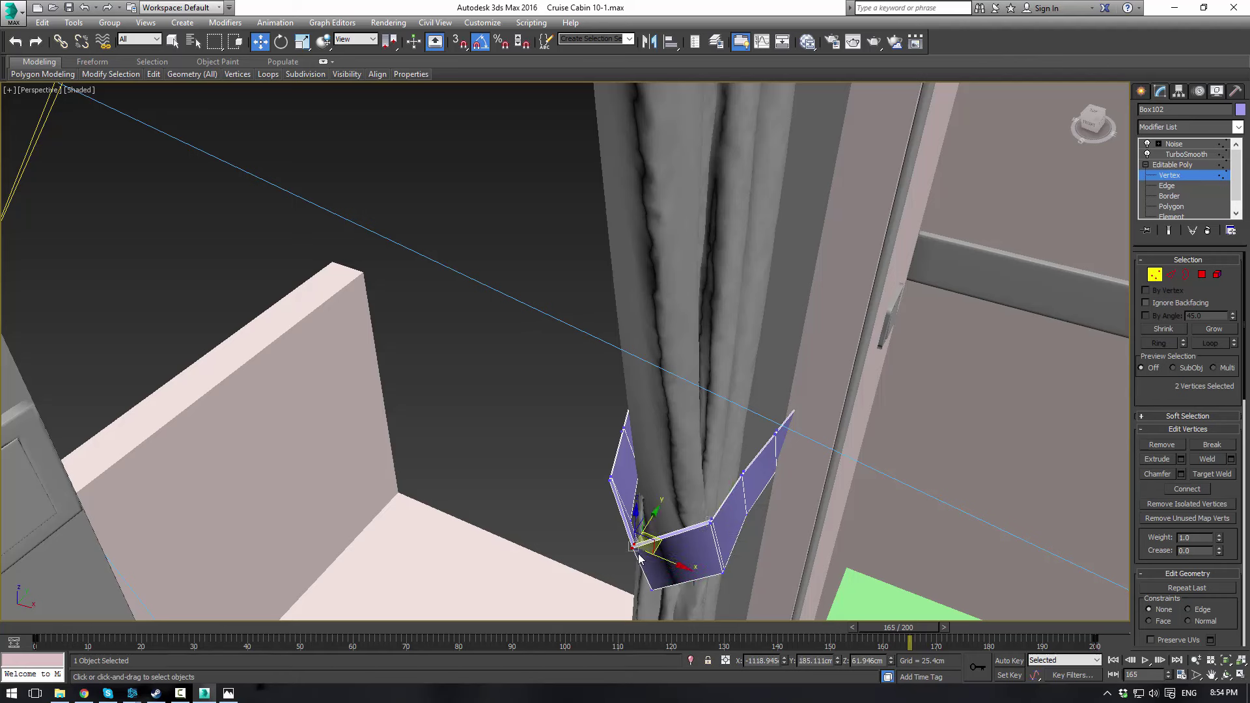
left_click_drag(658, 544, 694, 534)
mouse_move(651, 538)
middle_mouse_down("alt")
mouse_move(698, 483)
mouse_move(654, 512)
middle_mouse_up("alt")
left_click(588, 535)
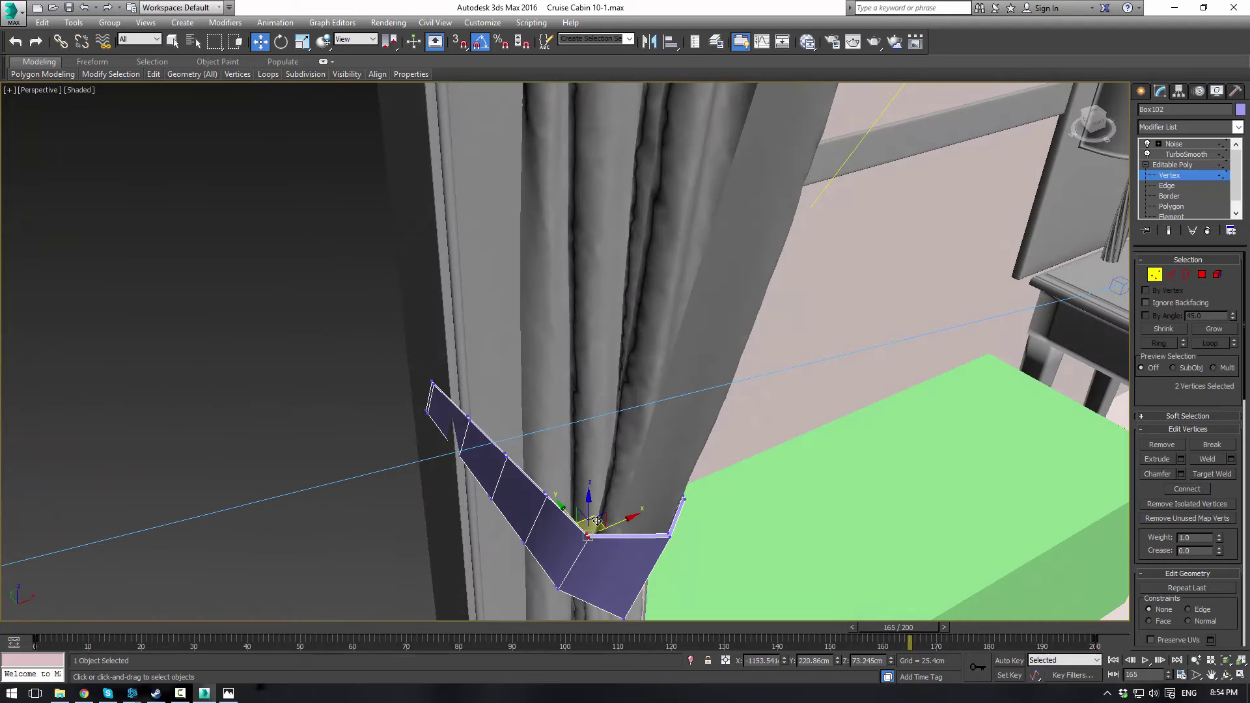
left_click_drag(597, 521, 602, 511)
Raise the left vertices and swing the upper arm up so the band bends around the curtain
middle_click_drag(535, 482, 513, 489, "alt")
left_click_drag(510, 472, 564, 516)
left_click_drag(561, 470, 549, 300)
middle_click_drag(736, 371, 665, 346, "alt")
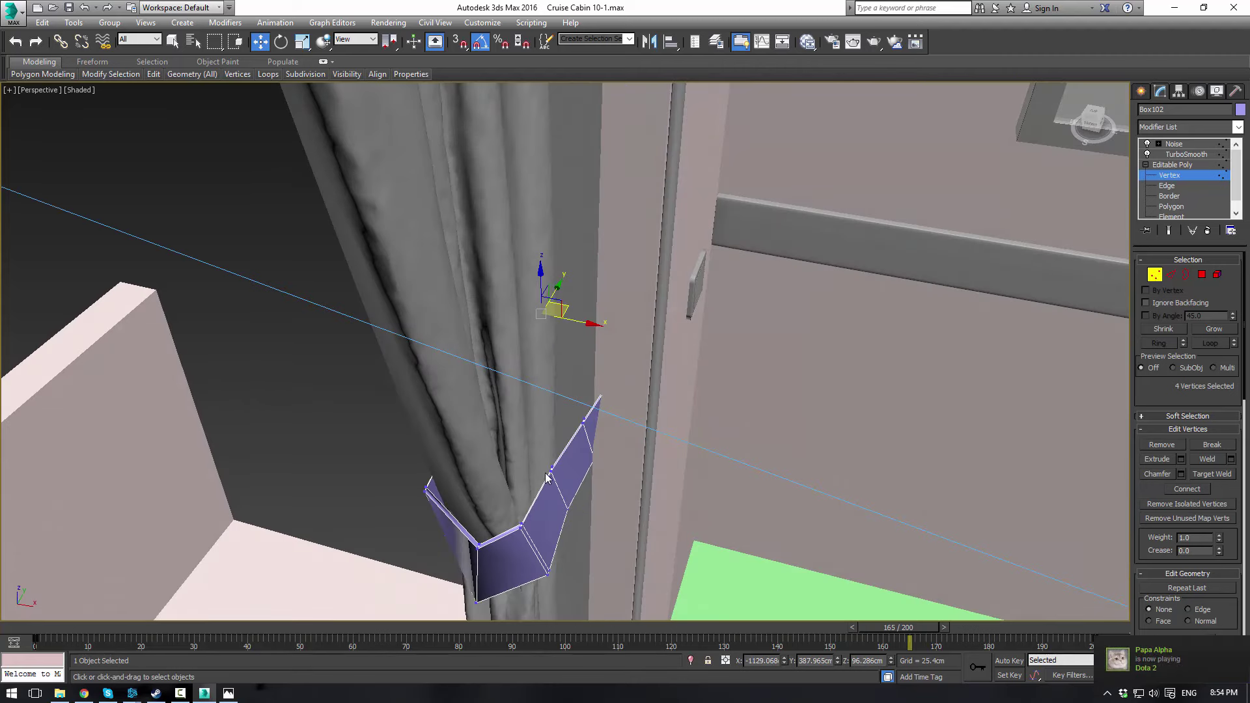
left_click_drag(565, 492, 534, 443)
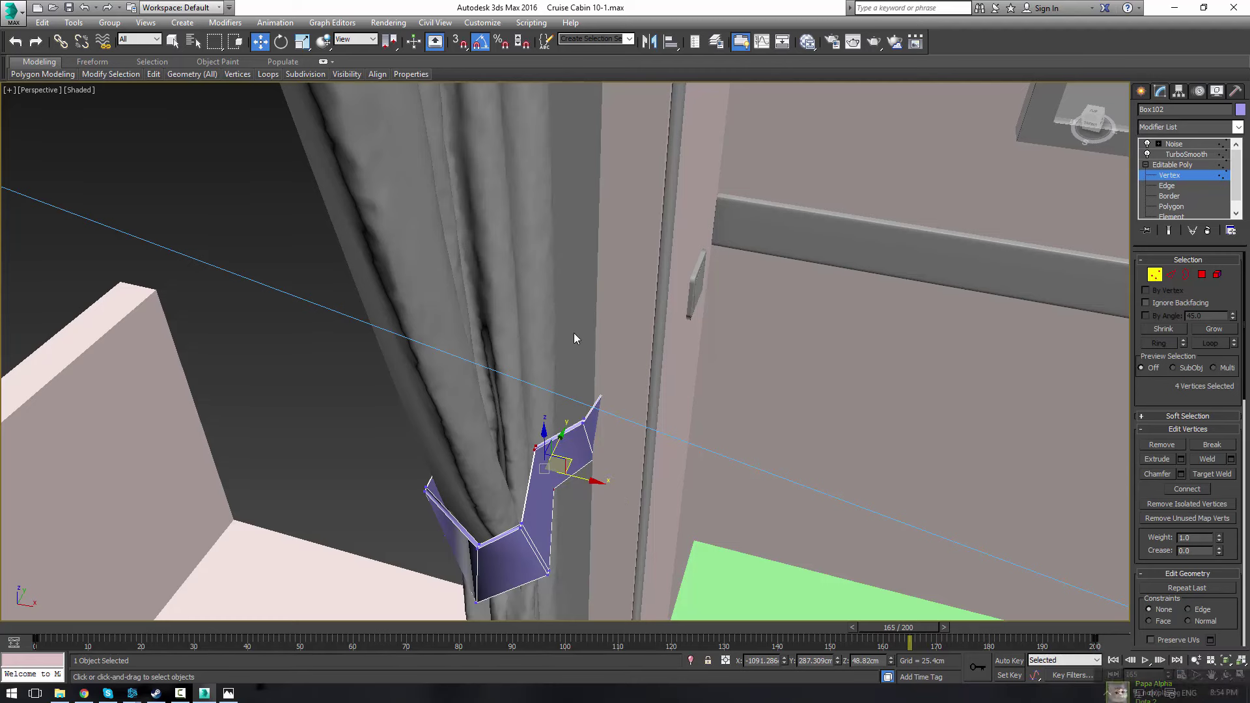
key("F3")
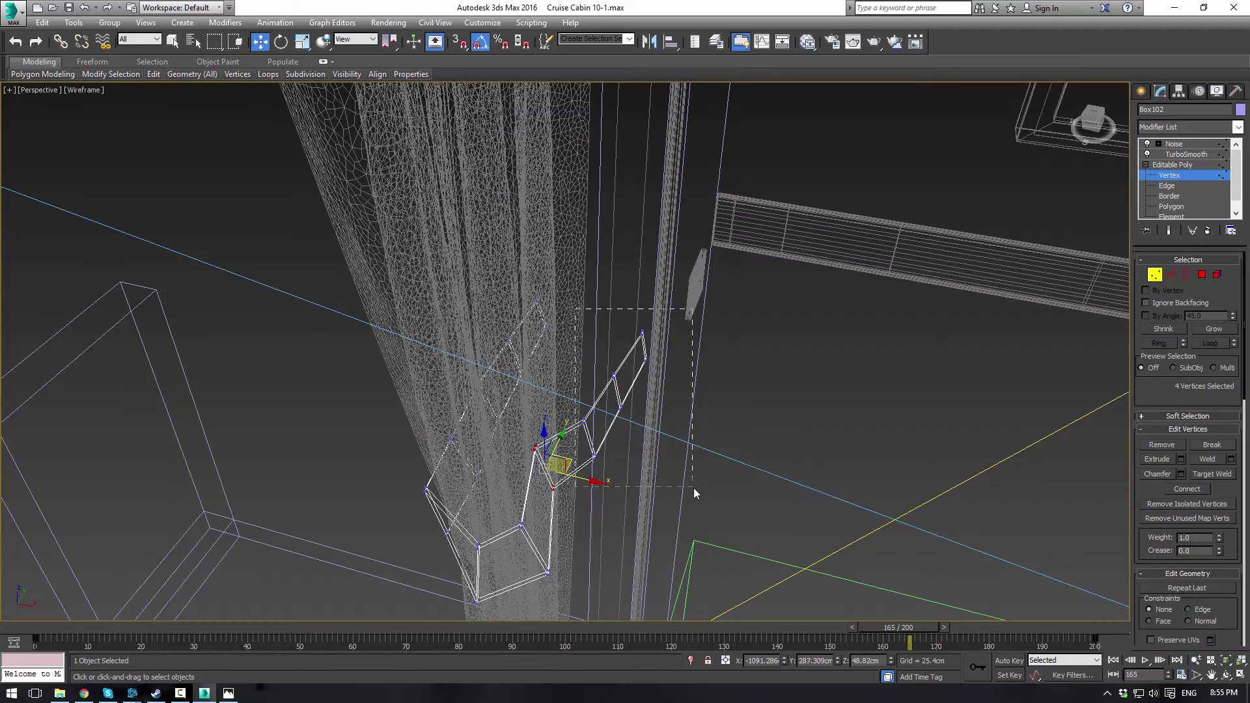
left_click_drag(693, 493, 694, 493)
key("F3")
left_click_drag(642, 379, 616, 360)
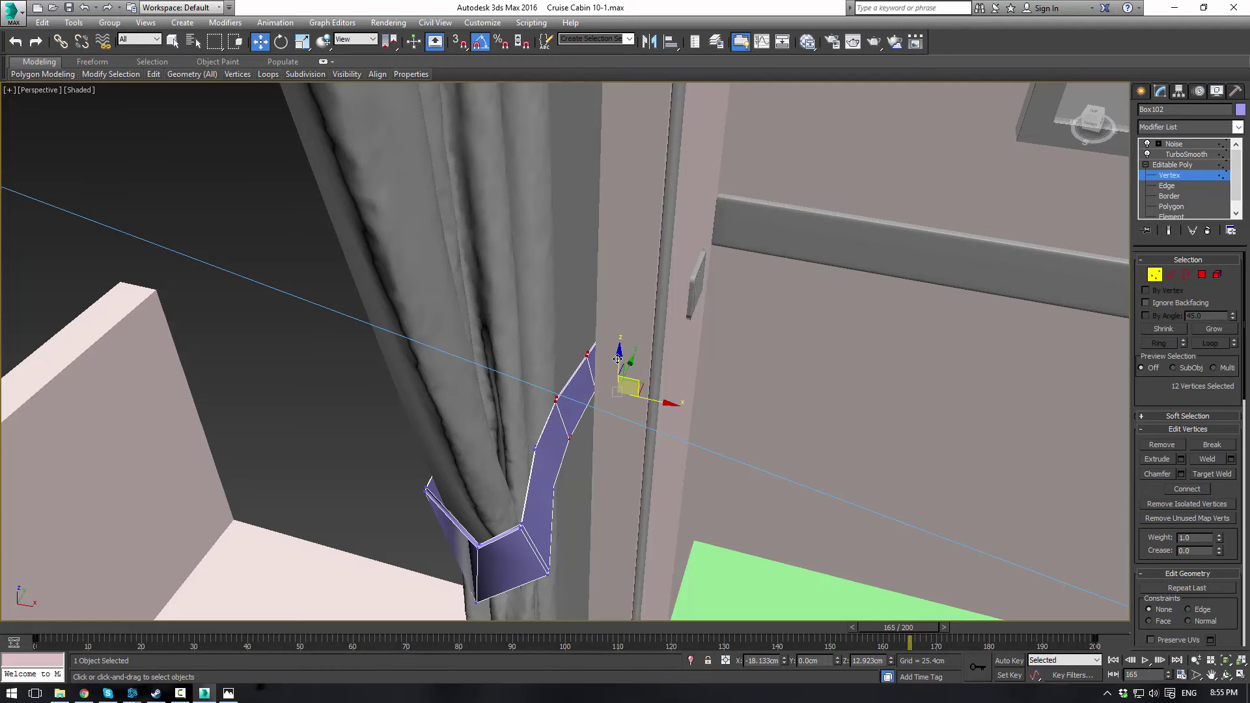
middle_click_drag(615, 357, 589, 327, "alt")
Show four viewports with the VRayCam001 camera view and raise the tie-back's lower-corner vertices
key("alt+w")
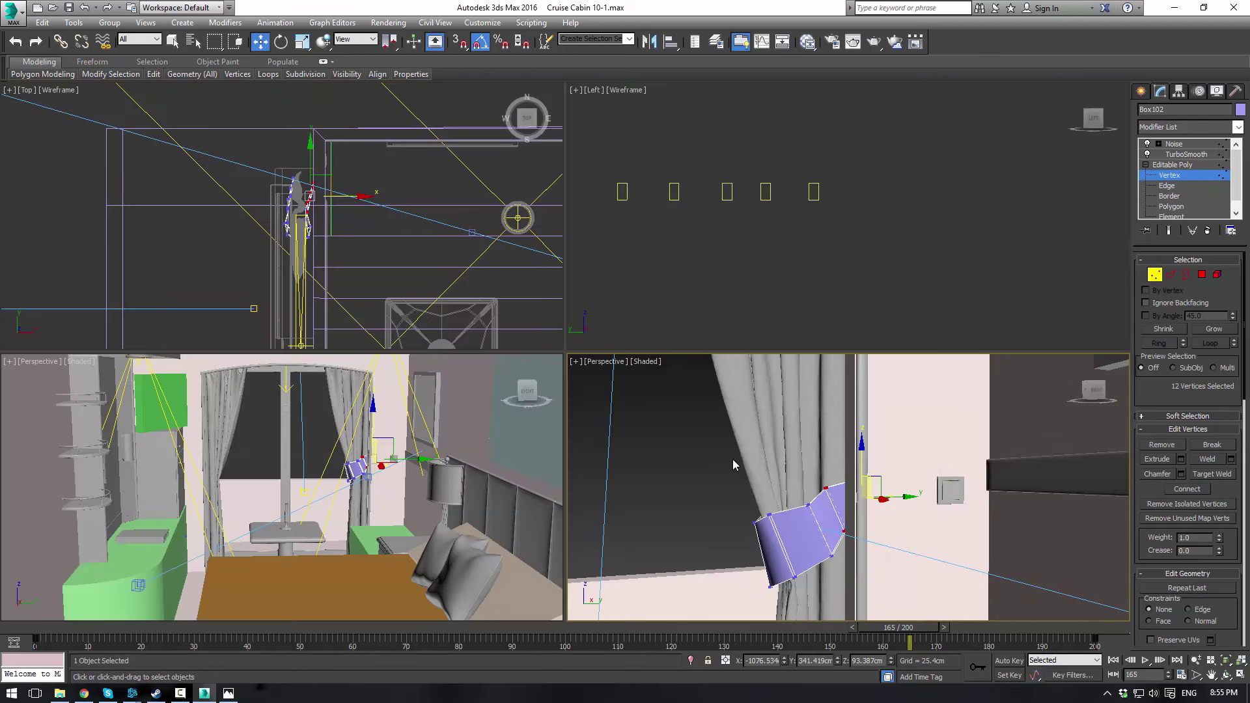
key("c")
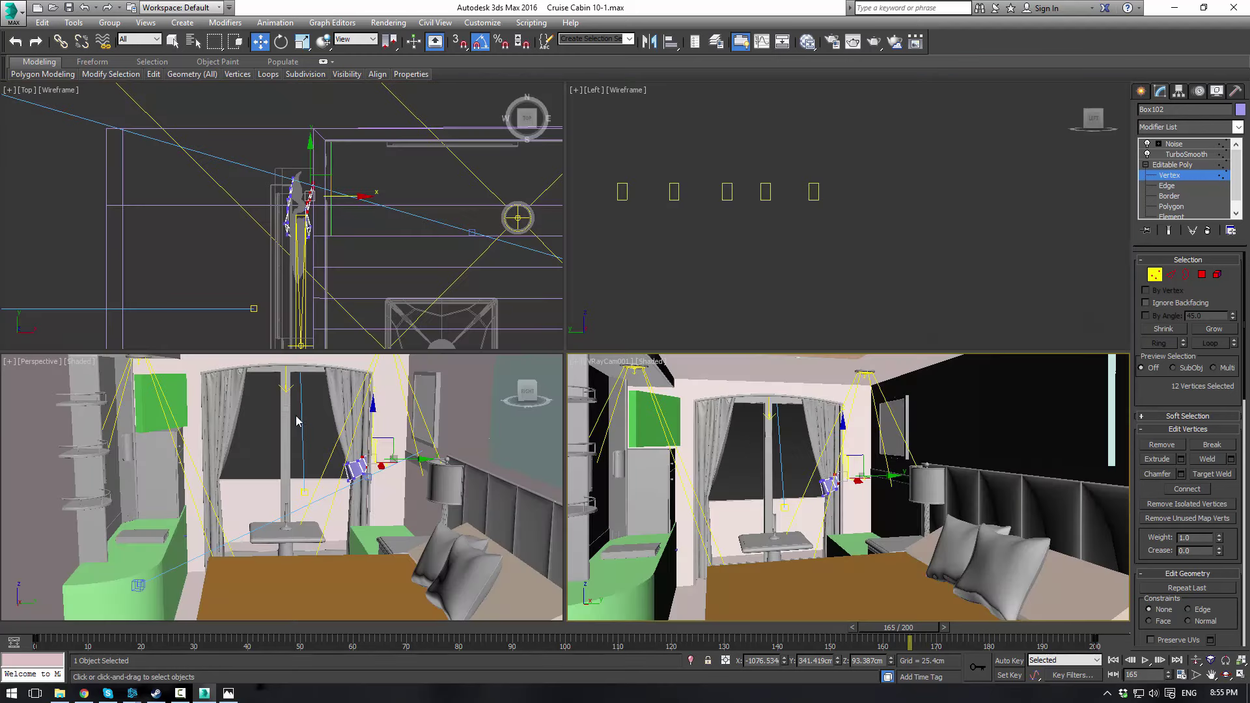
scroll(371, 470, "up", 4)
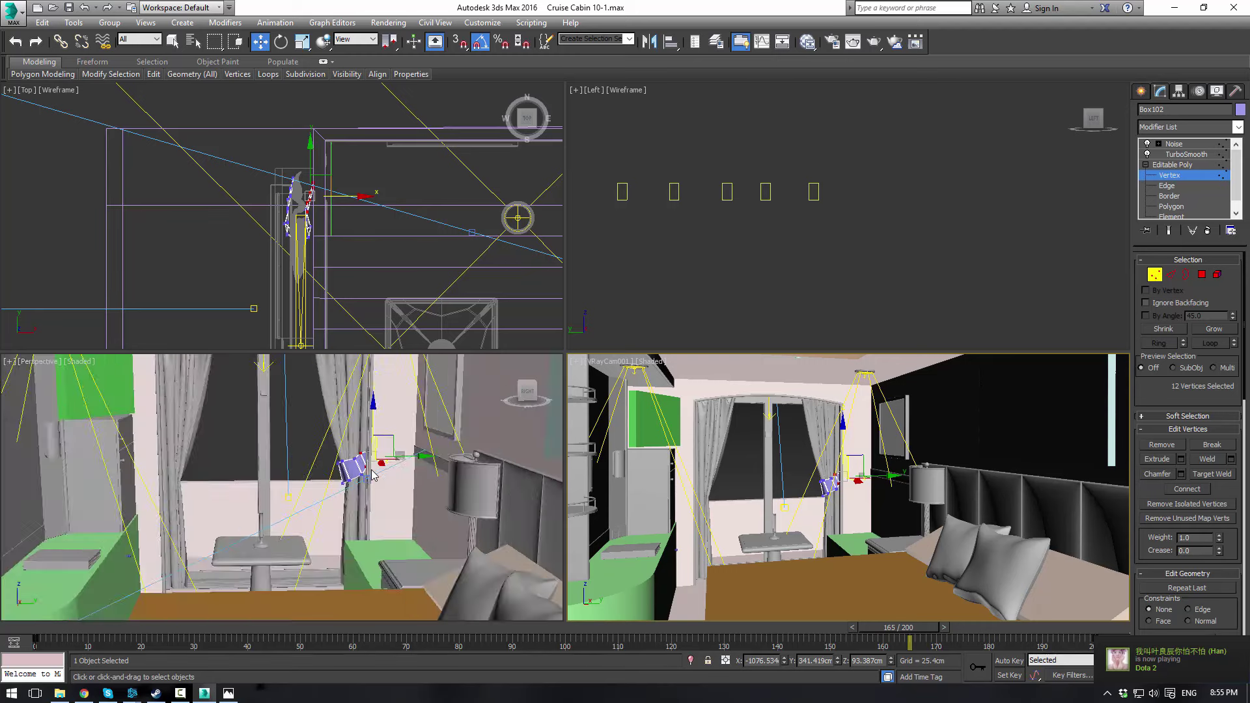
scroll(372, 470, "up", 3)
scroll(372, 470, "down", 1)
middle_click_drag(371, 471, 388, 420)
left_click_drag(358, 431, 375, 407)
left_click_drag(369, 568, 370, 569)
left_click_drag(356, 522, 344, 491)
left_click_drag(296, 597, 290, 533)
scroll(305, 238, "up", 5)
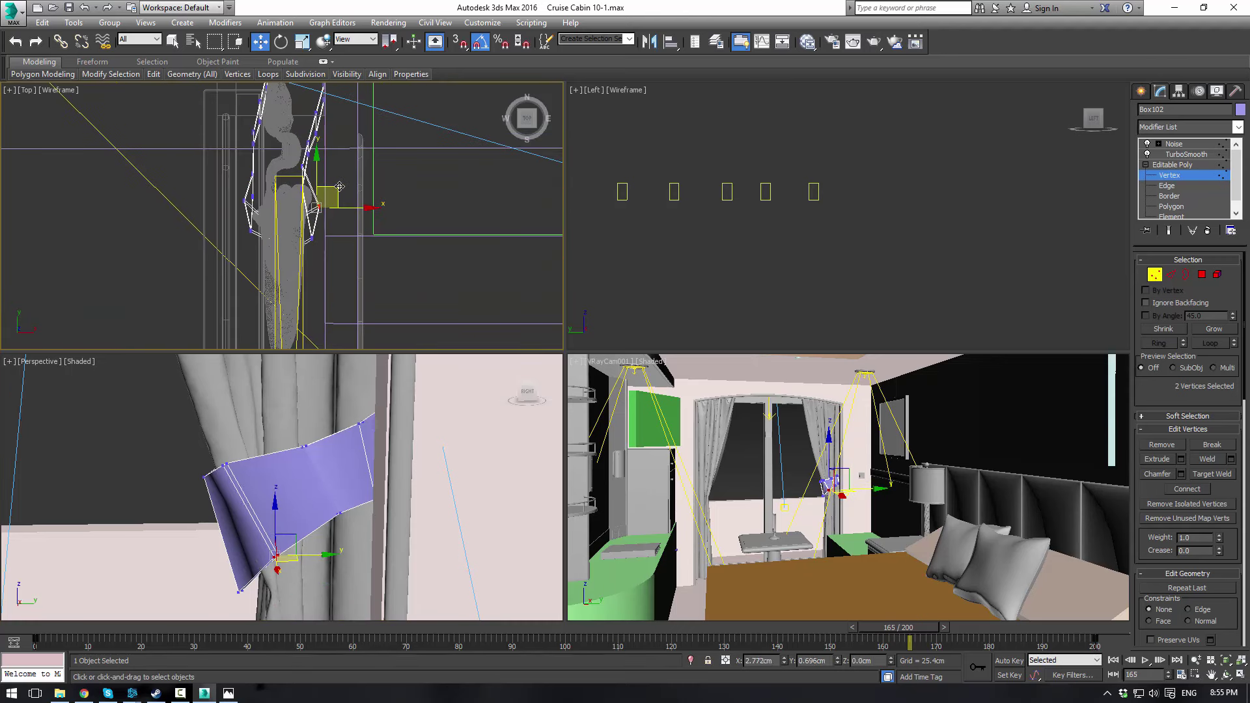
left_click_drag(341, 187, 348, 187)
Shift the vertices at the band's end so it hugs the curtain more closely
left_click(351, 486)
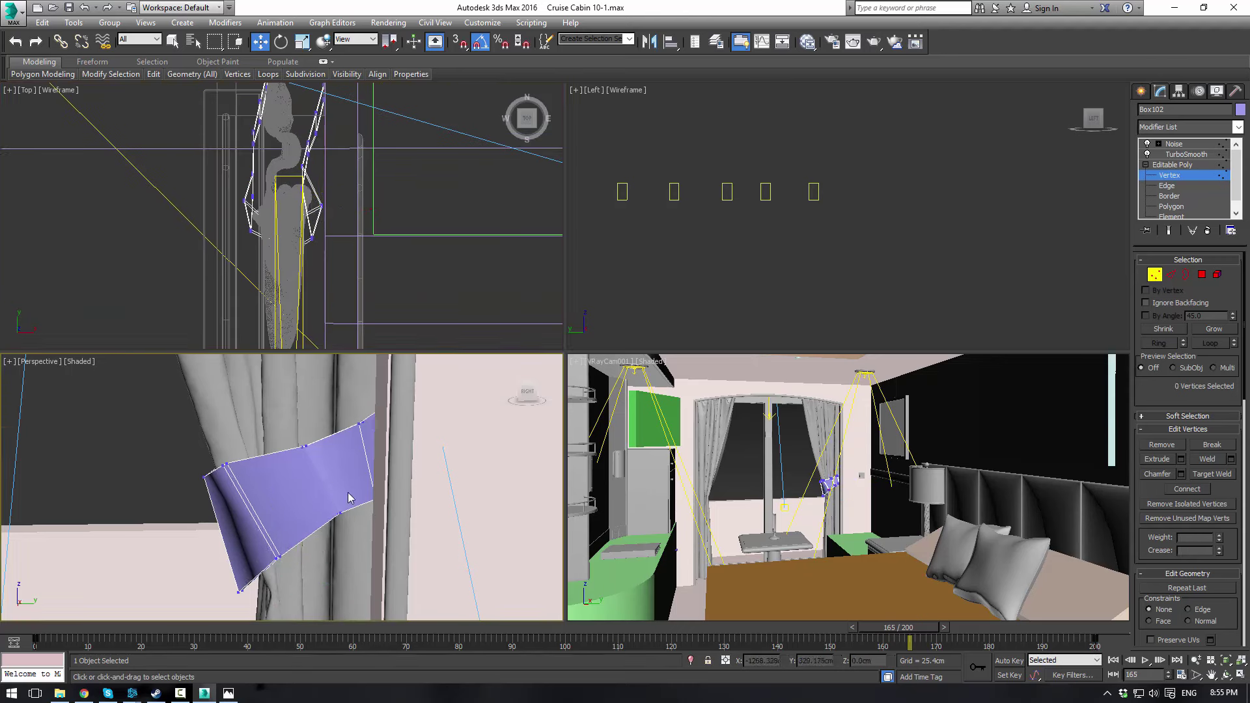
left_click_drag(461, 542, 461, 540)
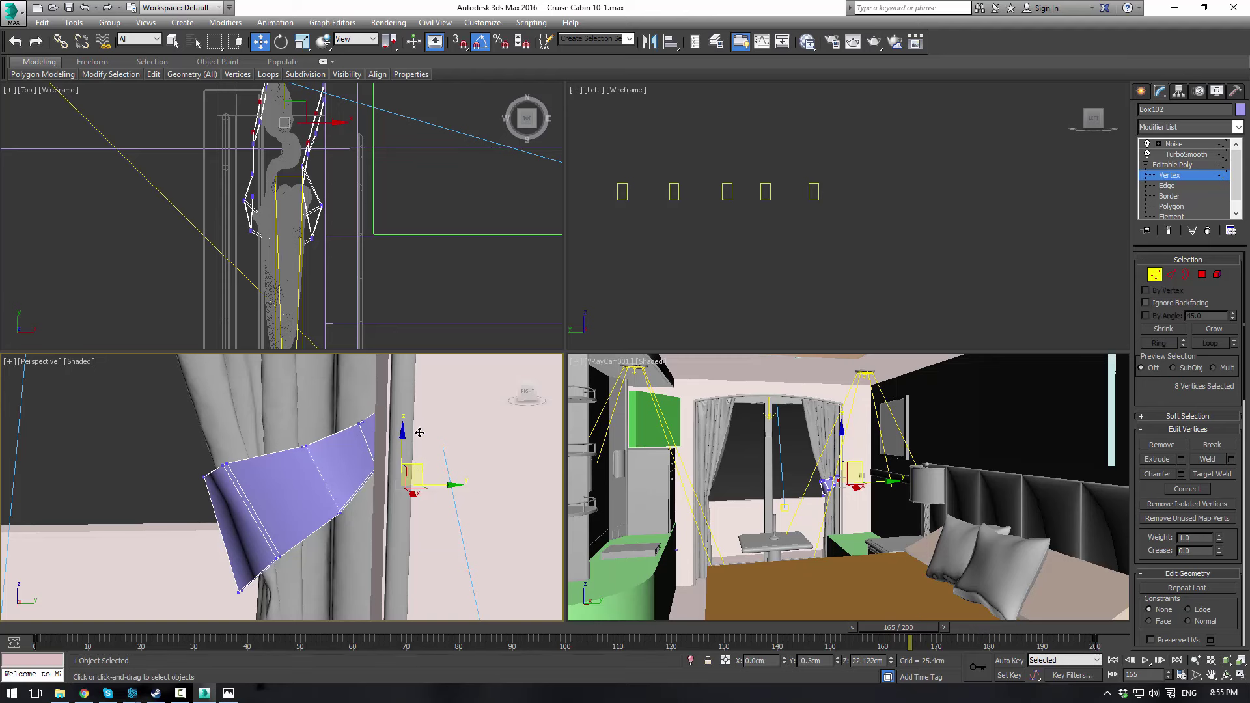
left_click_drag(327, 488, 352, 523)
middle_click_drag(350, 231, 355, 270)
left_click_drag(330, 188, 336, 185)
left_click_drag(405, 394, 475, 492)
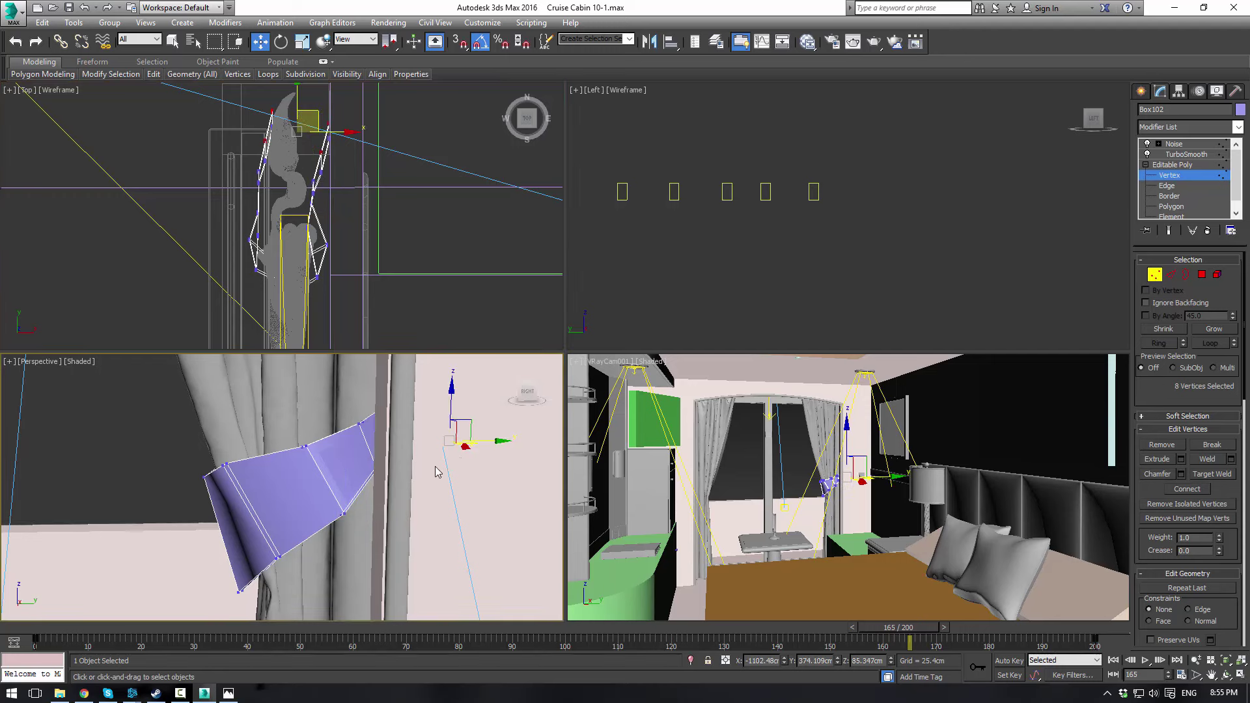
left_click_drag(357, 377, 438, 416)
key("F3")
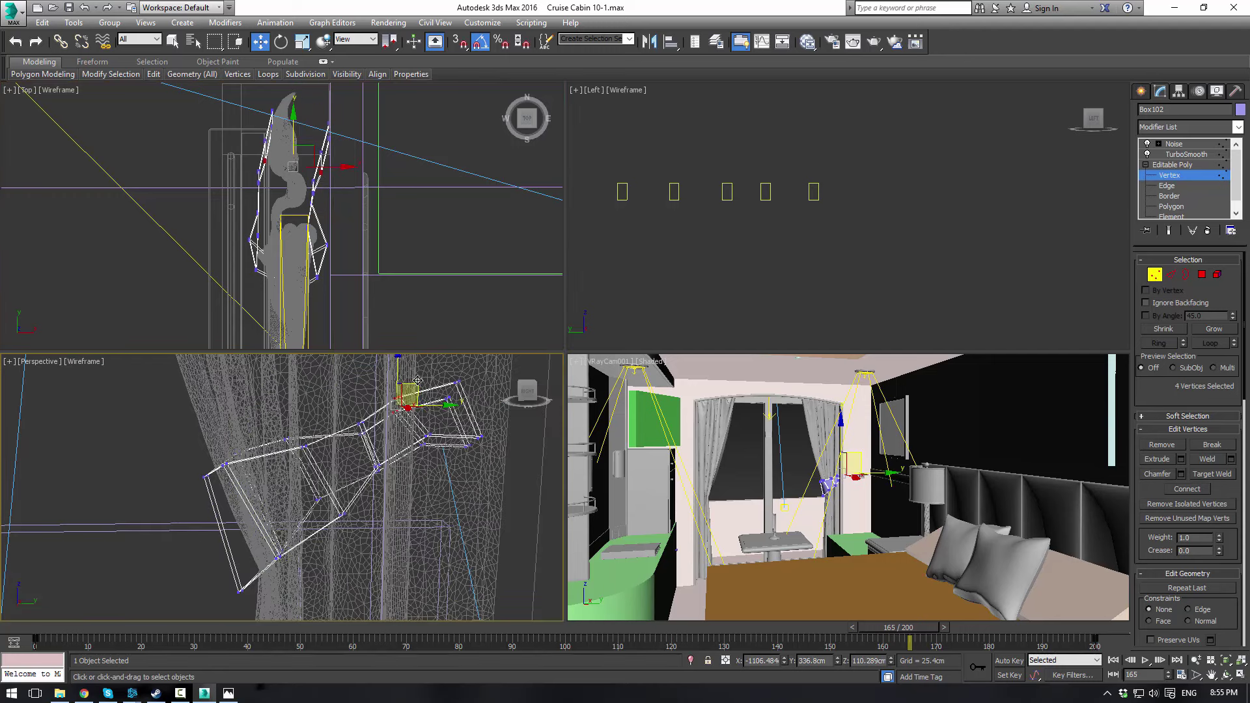
key("F3")
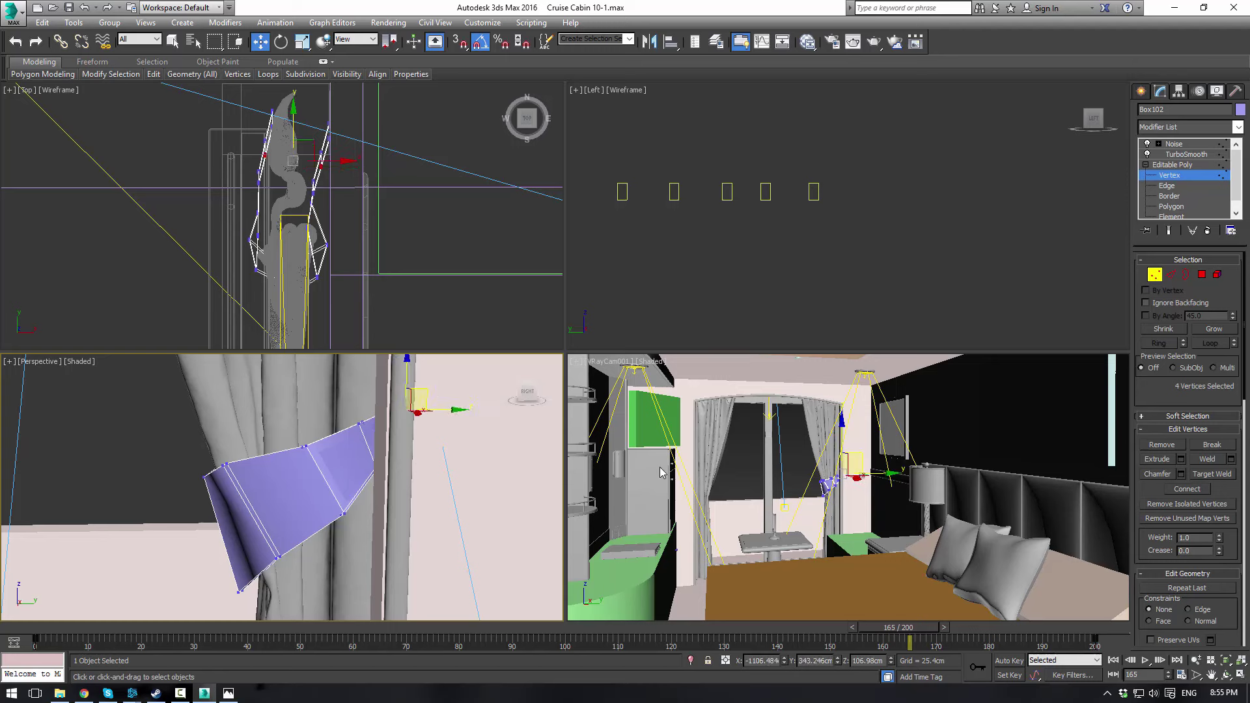
Clear the vertex selection, exit Vertex mode and preview the tie-back's TurboSmooth and Noise
left_click(805, 443)
left_click(1198, 165)
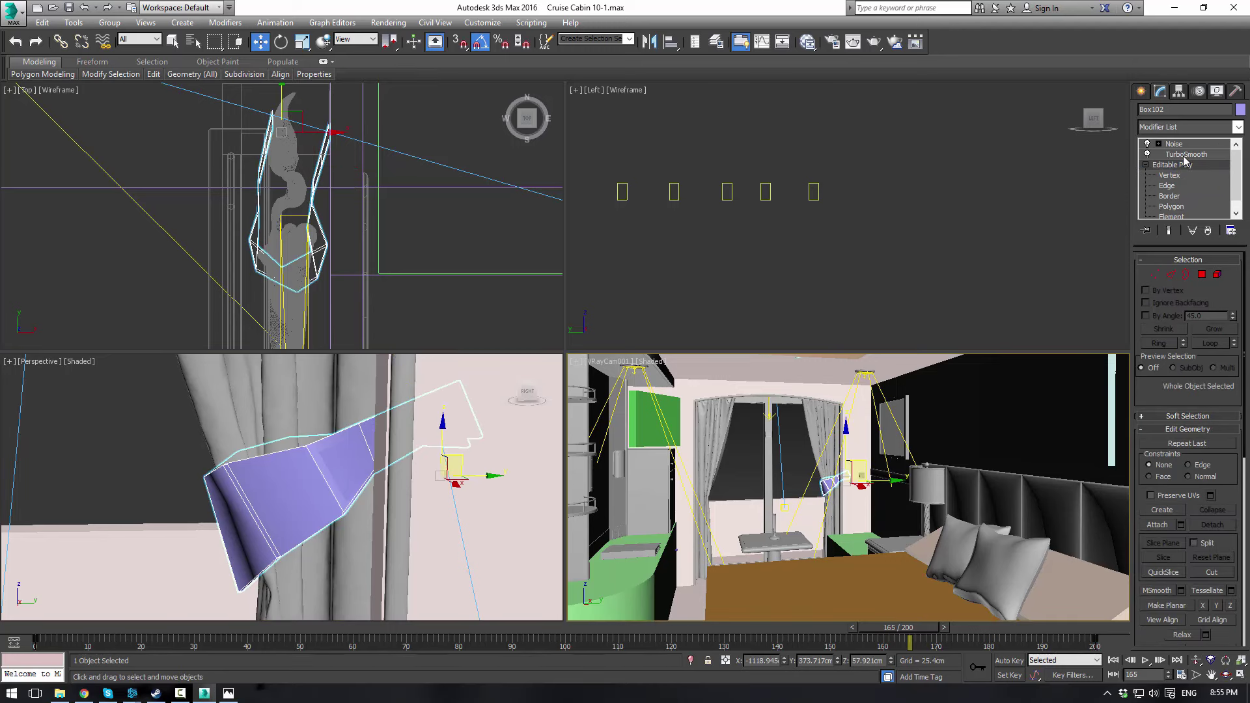
left_click(1185, 156)
left_click(1172, 145)
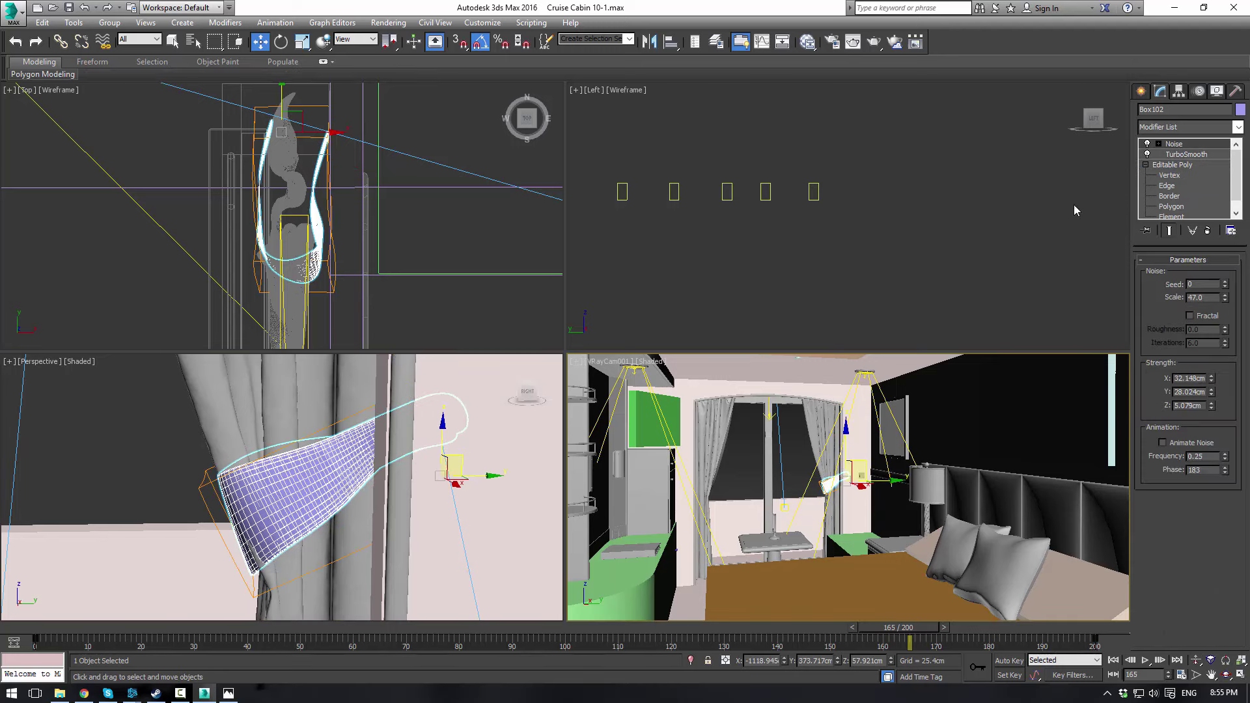
Reselect Box102 and return to its Editable Poly base mesh
left_click(736, 460)
middle_click_drag(280, 501, 293, 463, "alt")
left_click(293, 462)
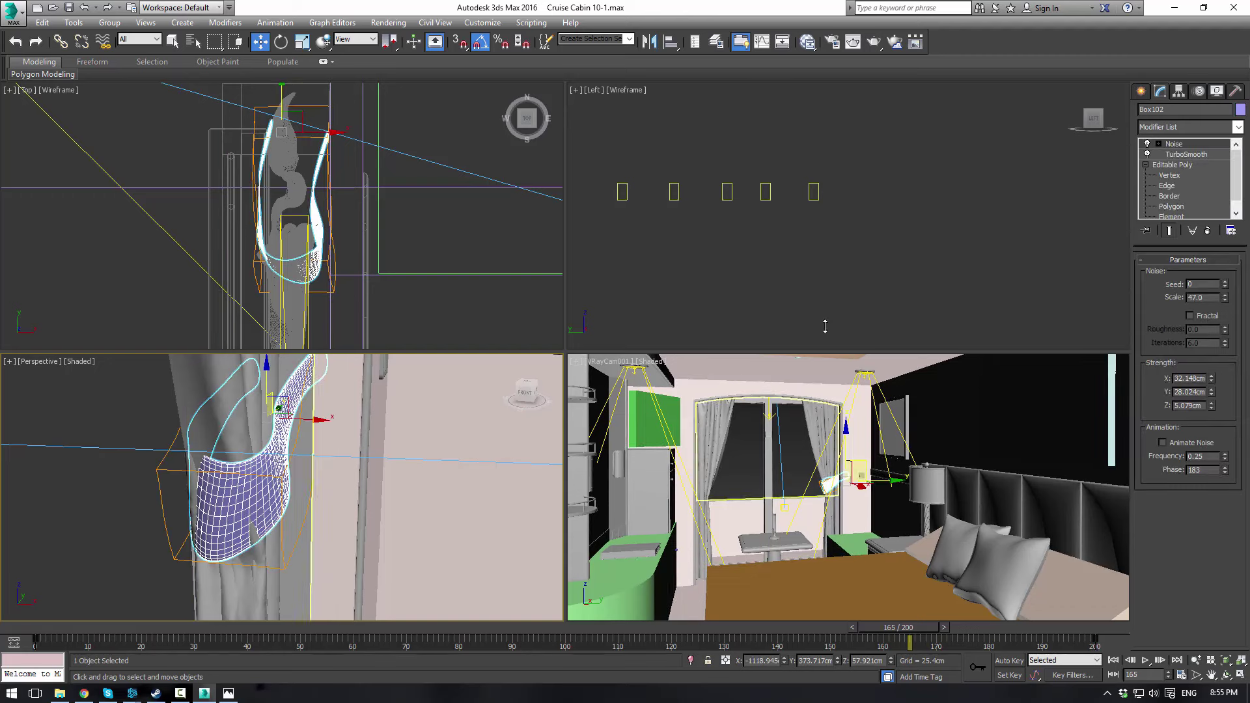
left_click(1175, 165)
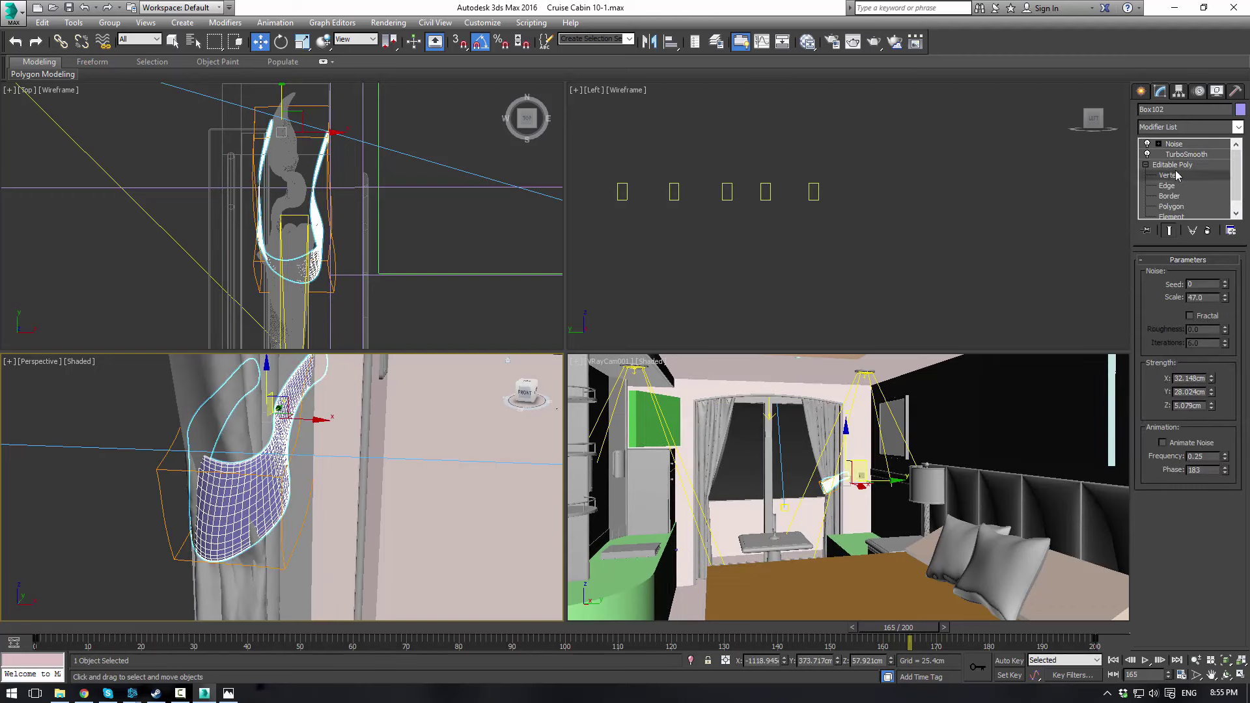
Enter Polygon mode and maximize the perspective view in wireframe around the tie-back
left_click(1180, 209)
middle_click_drag(364, 373, 437, 395, "alt")
key("F3")
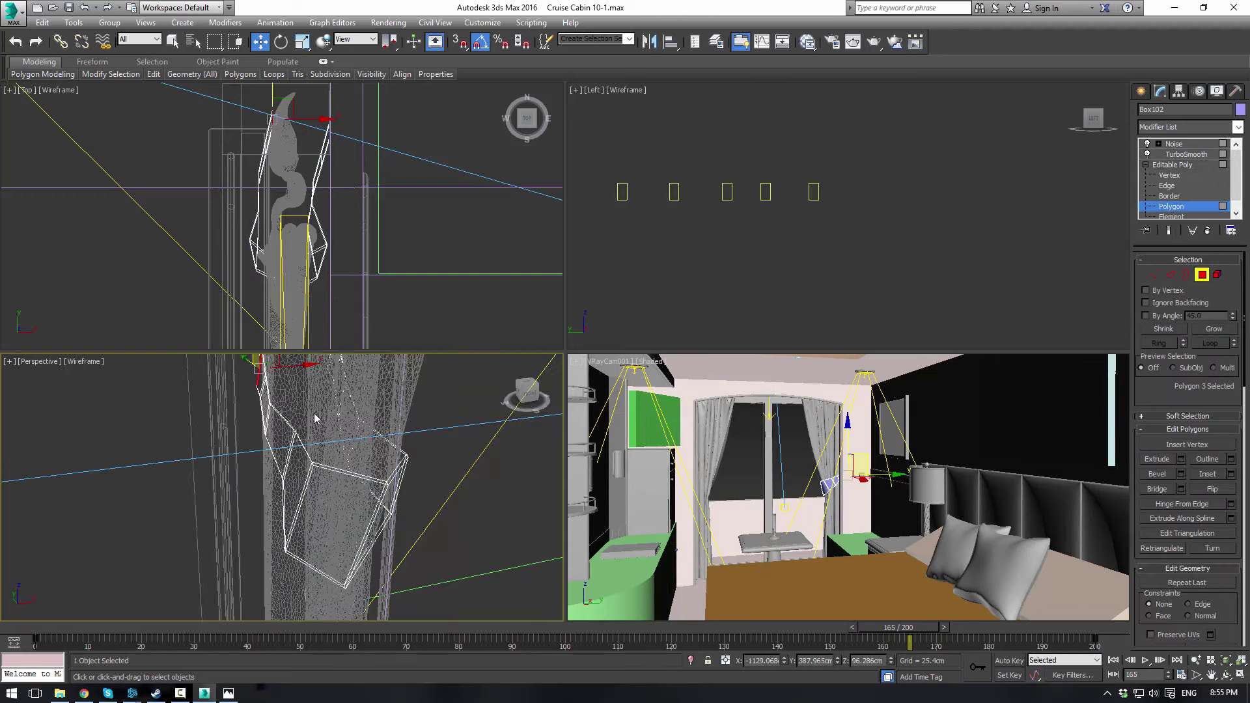
middle_click_drag(314, 420, 326, 480, "alt")
key("alt+w")
middle_click_drag(586, 290, 681, 181, "alt")
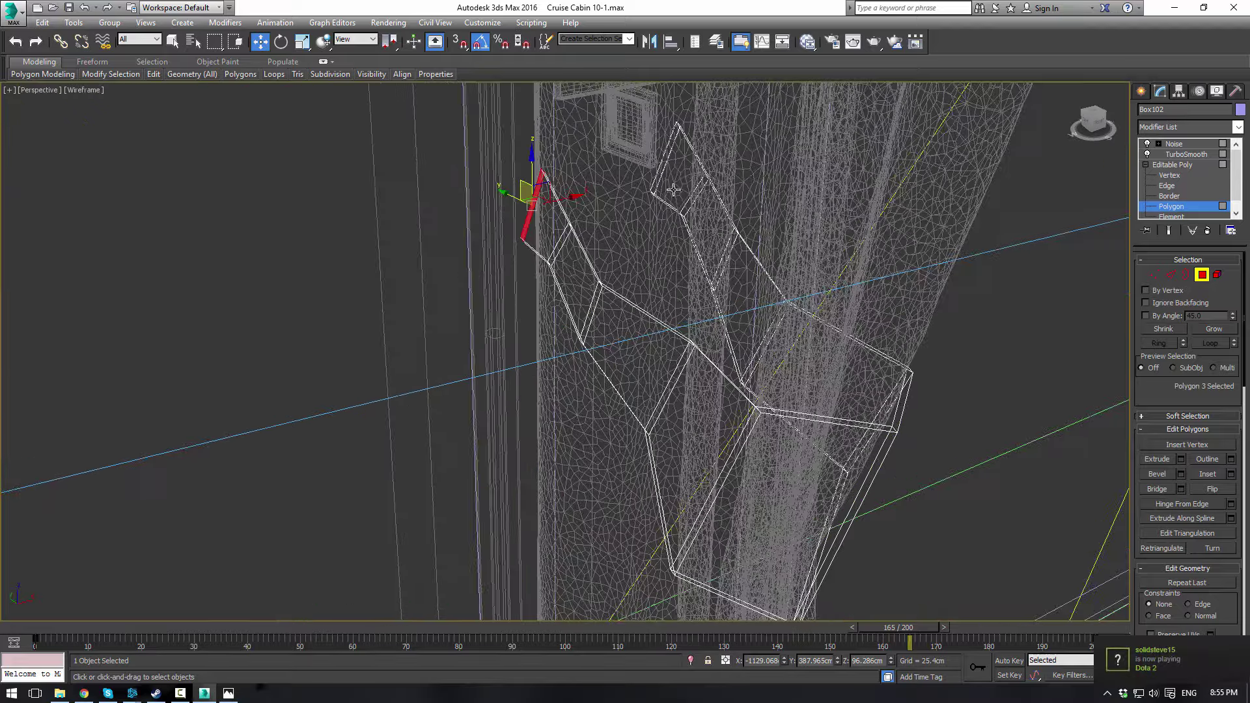
Select the tie-back's back-strip, end and upper-strip polygons
left_click(681, 181)
left_click(708, 228, "ctrl")
left_click(741, 300, "ctrl")
left_click(807, 366, "ctrl")
middle_click_drag(808, 368, 629, 450, "alt")
left_click(913, 438, "ctrl")
left_click(649, 276, "ctrl")
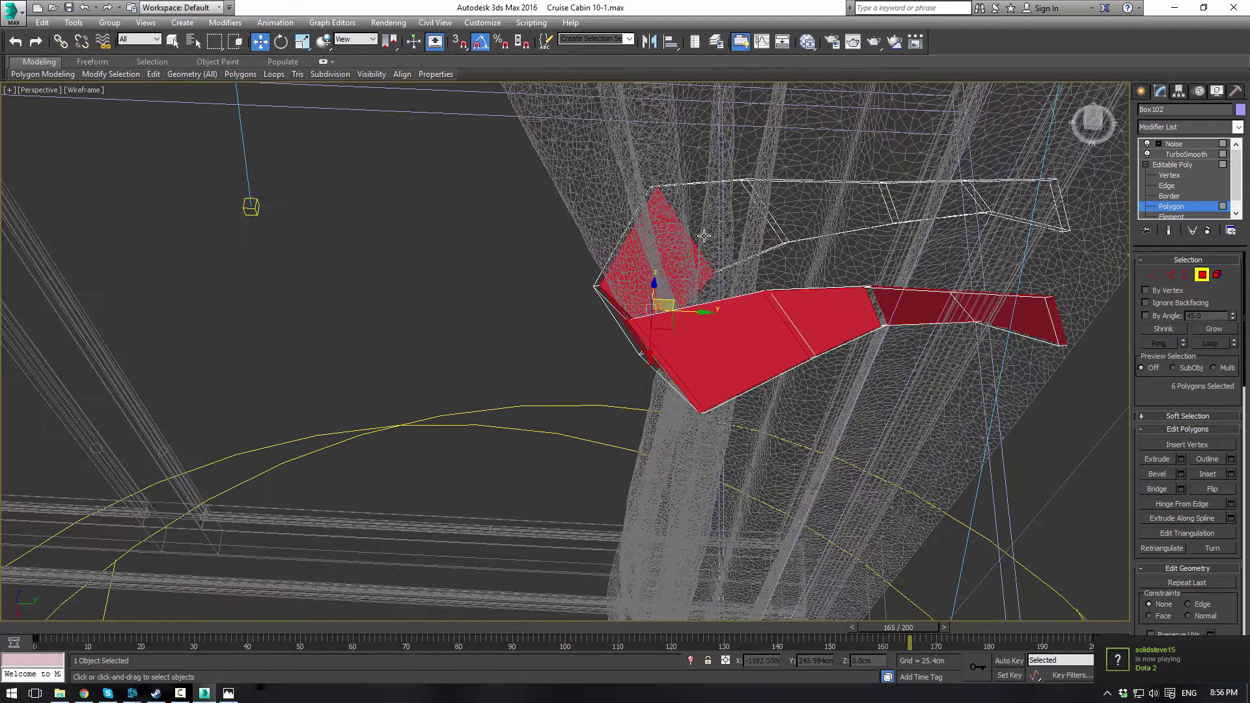
left_click(713, 229, "ctrl")
left_click(827, 210, "ctrl")
left_click(937, 202, "ctrl")
left_click(1025, 207, "ctrl")
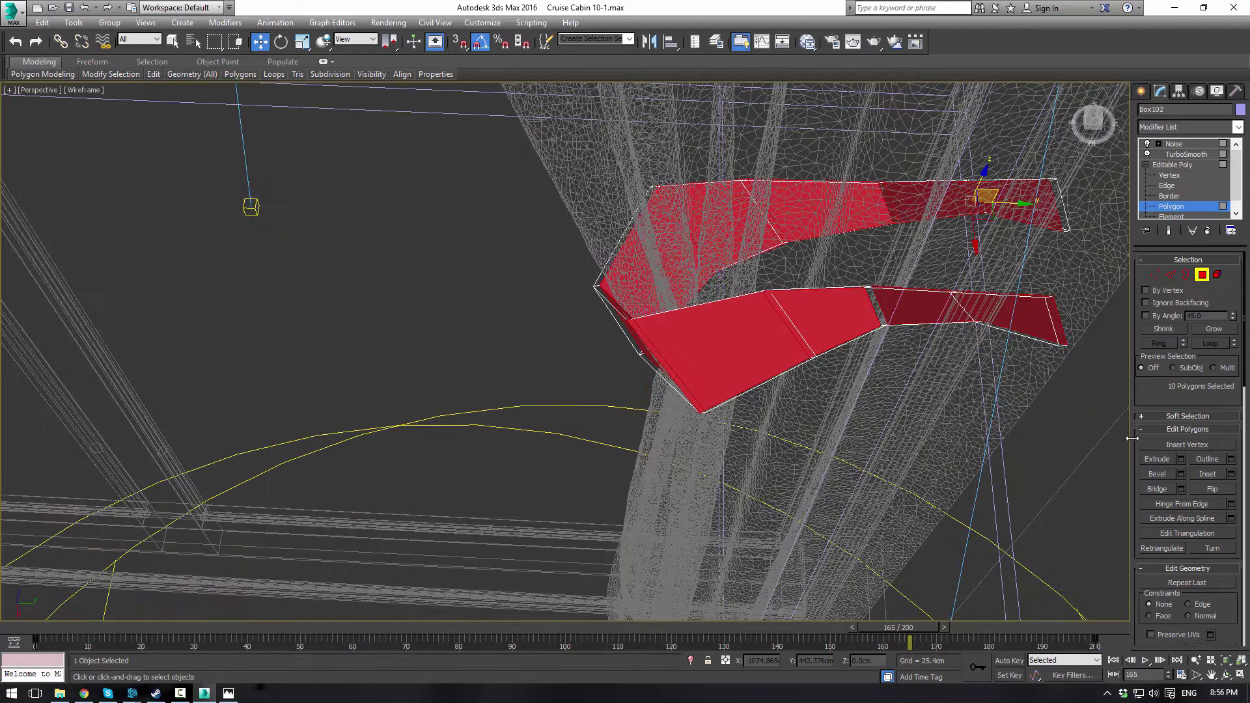
Extrude the selected polygons along local normals with a height of 14.709cm
left_click(1181, 460)
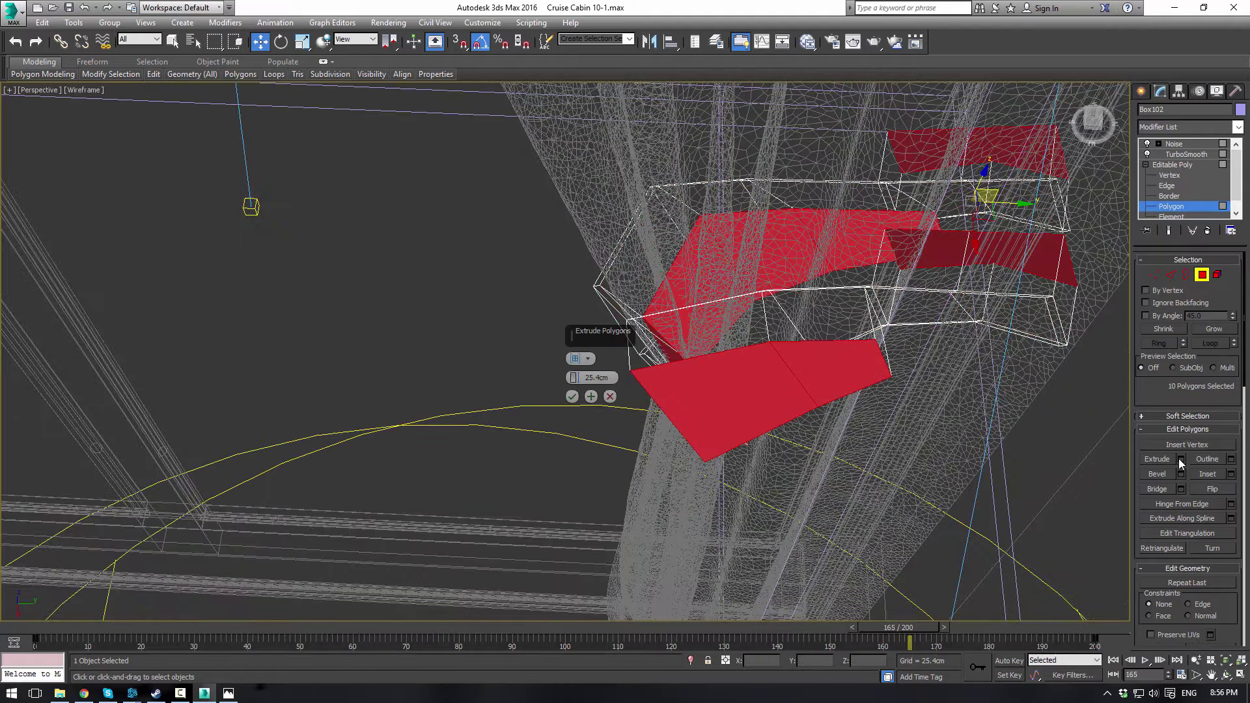
left_click(589, 361)
left_click(619, 383)
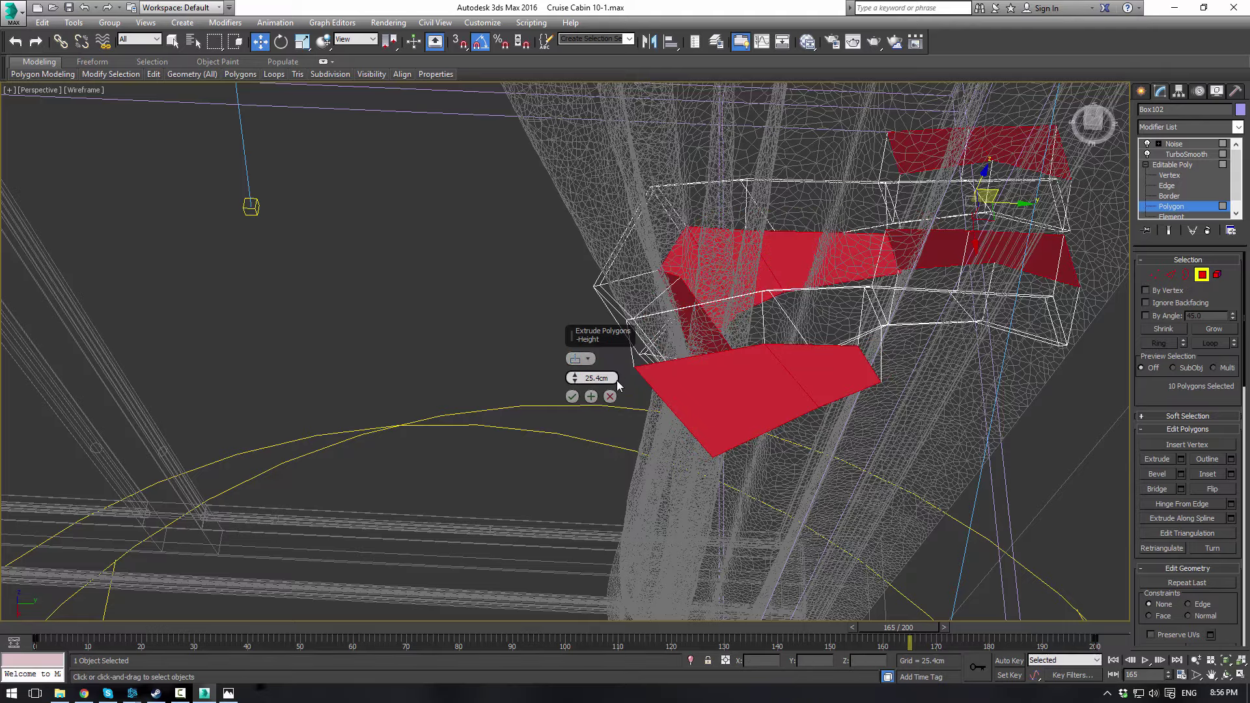
left_click_drag(577, 378, 578, 398)
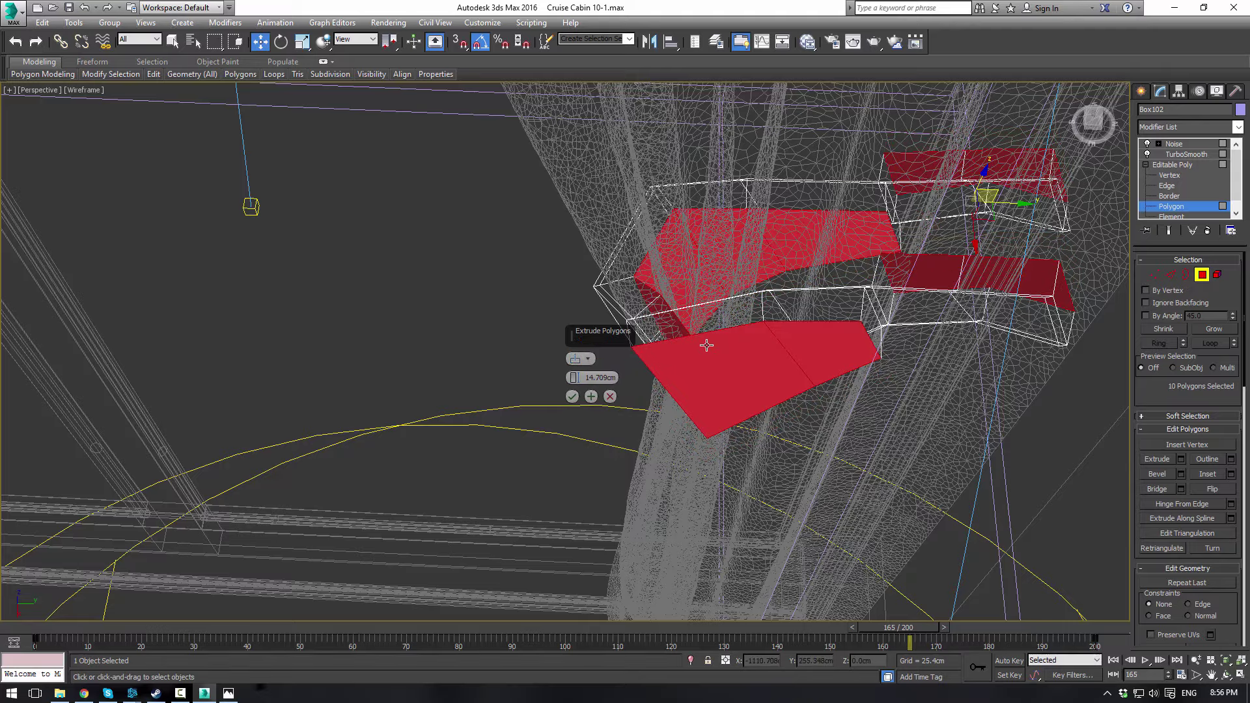
Refine the extruded polygon selection by adding and removing faces on the sash
middle_click_drag(707, 345, 874, 310, "alt")
left_click(893, 278, "ctrl")
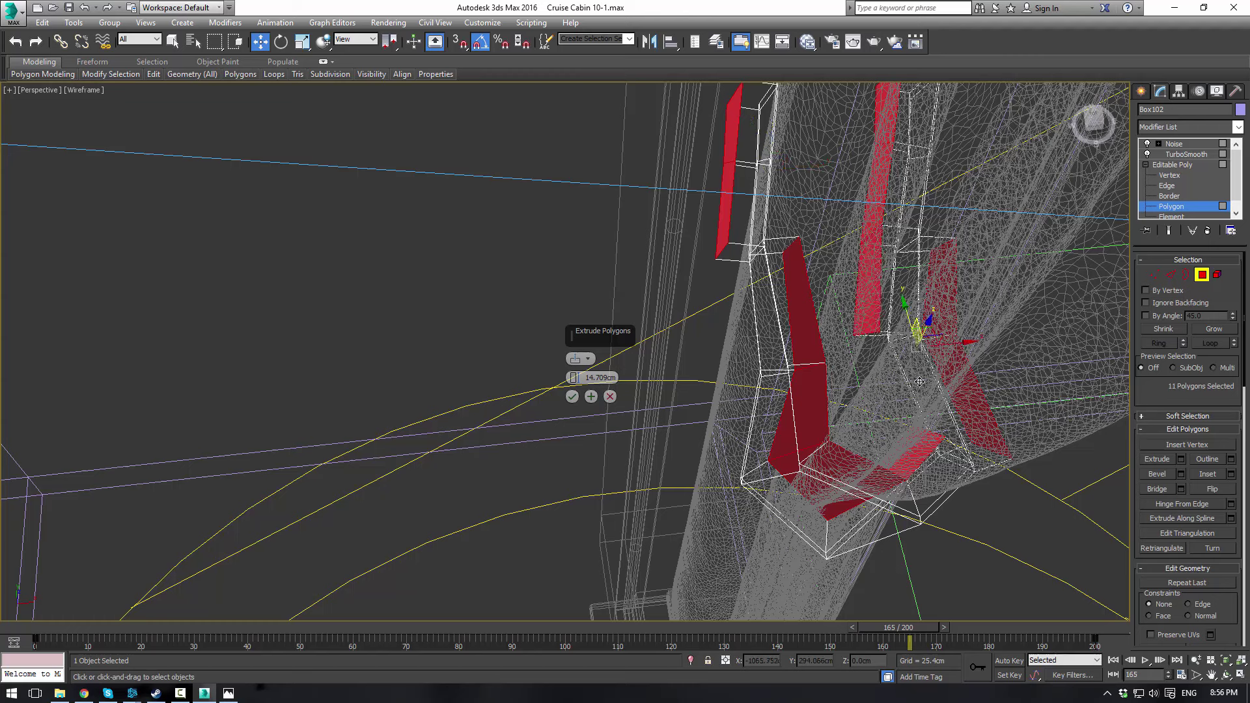
left_click(951, 362, "alt")
left_click(907, 320, "alt")
left_click(898, 319, "ctrl")
middle_click_drag(891, 328, 638, 387, "alt")
left_click(942, 327, "ctrl")
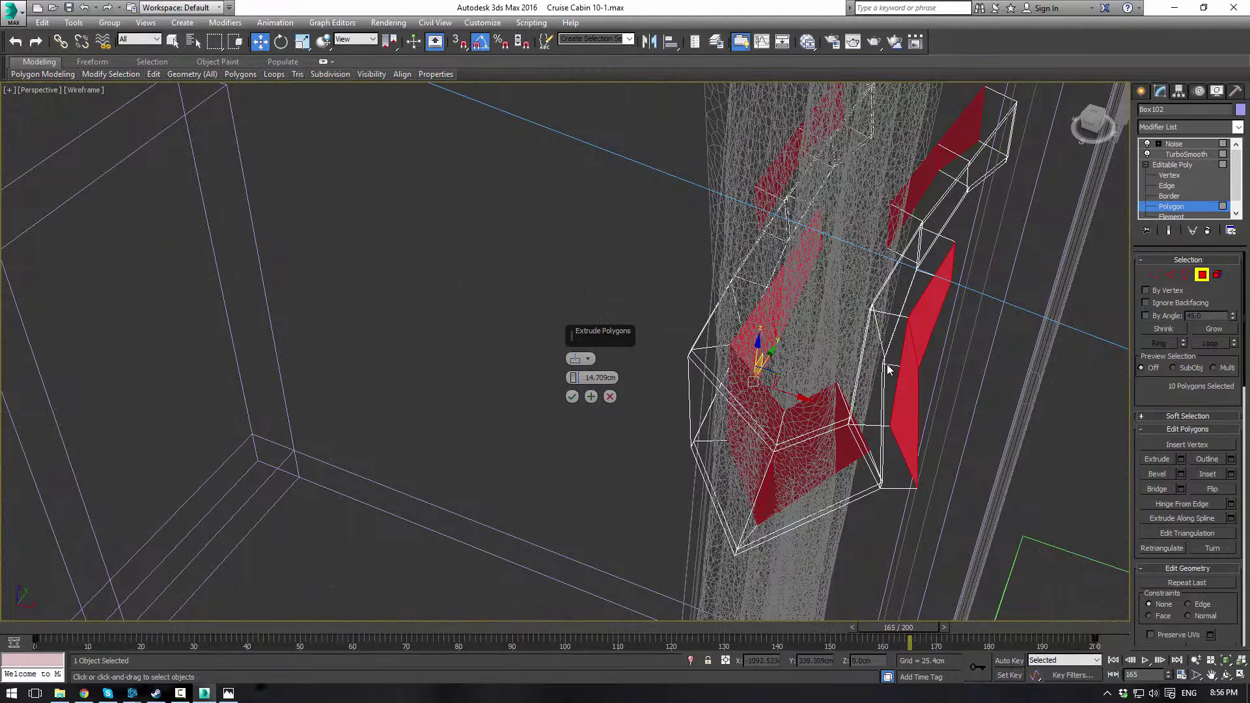
Finish adjusting the sash's face selection and switch the view back to shaded
middle_click_drag(776, 311, 672, 134, "alt")
left_click(752, 212, "alt")
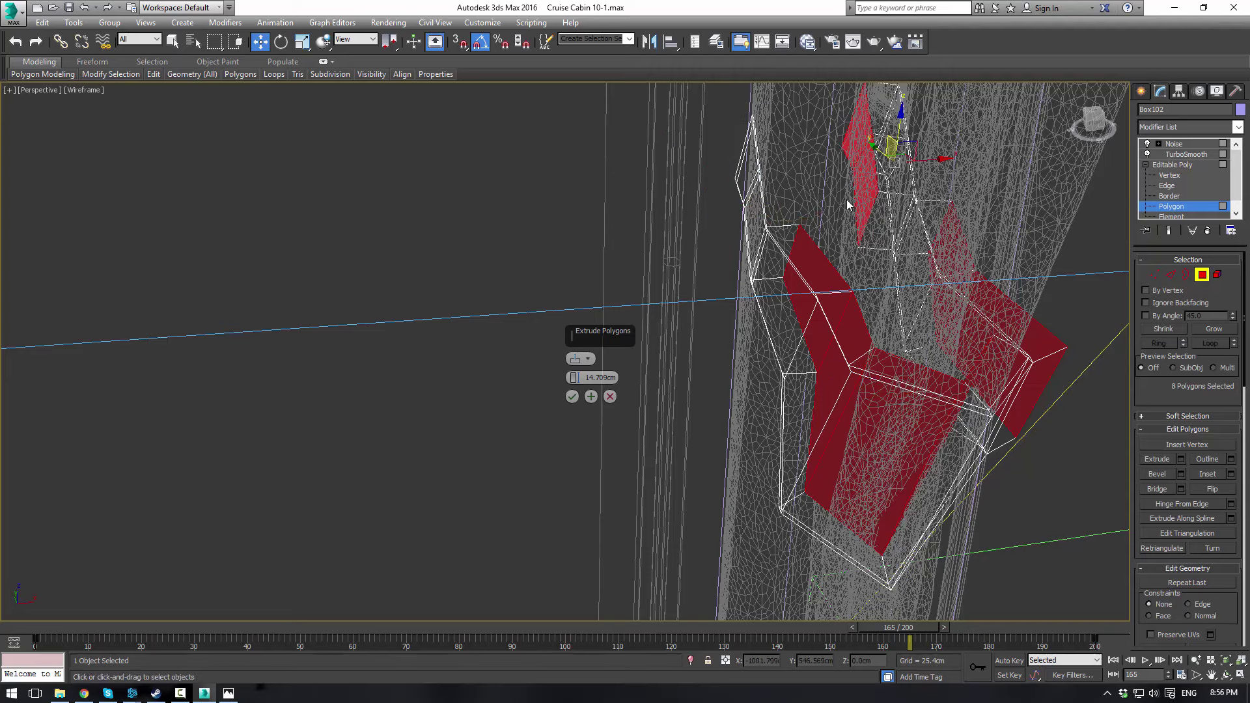
middle_click_drag(848, 204, 807, 207, "alt")
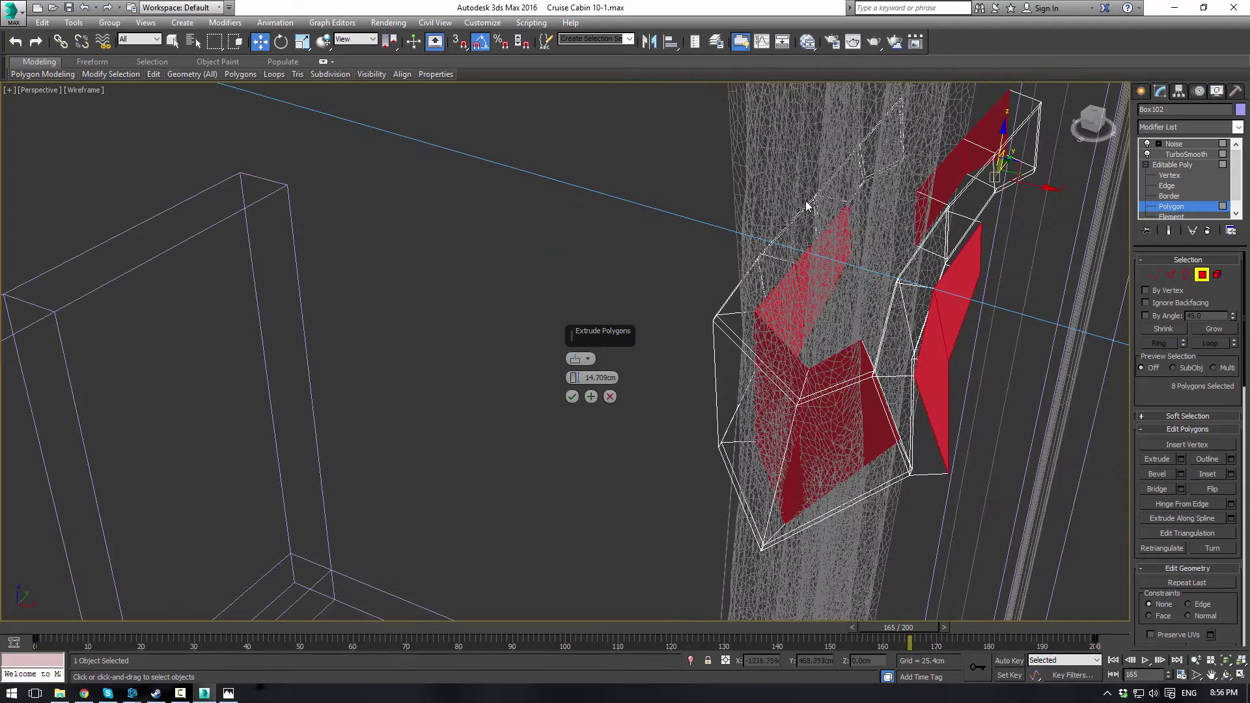
left_click(891, 161, "ctrl")
left_click(843, 200, "ctrl")
middle_click_drag(843, 200, 749, 201, "alt")
left_click(765, 241, "alt")
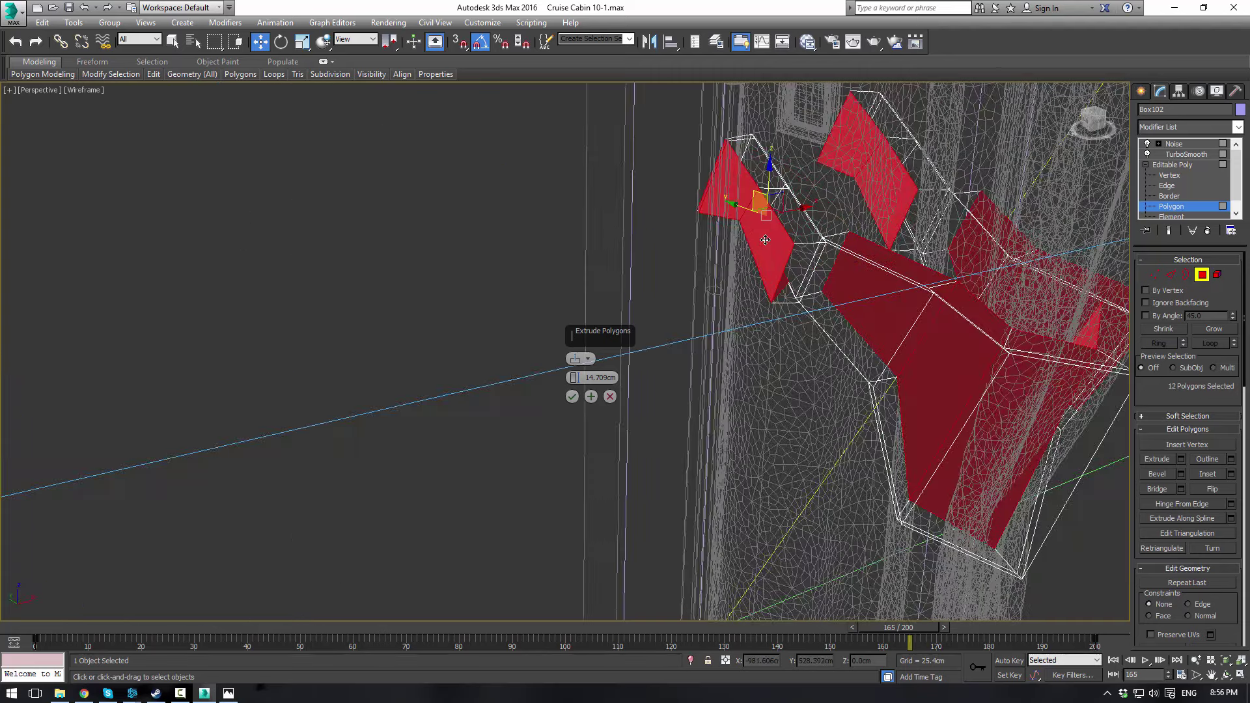
key("F3")
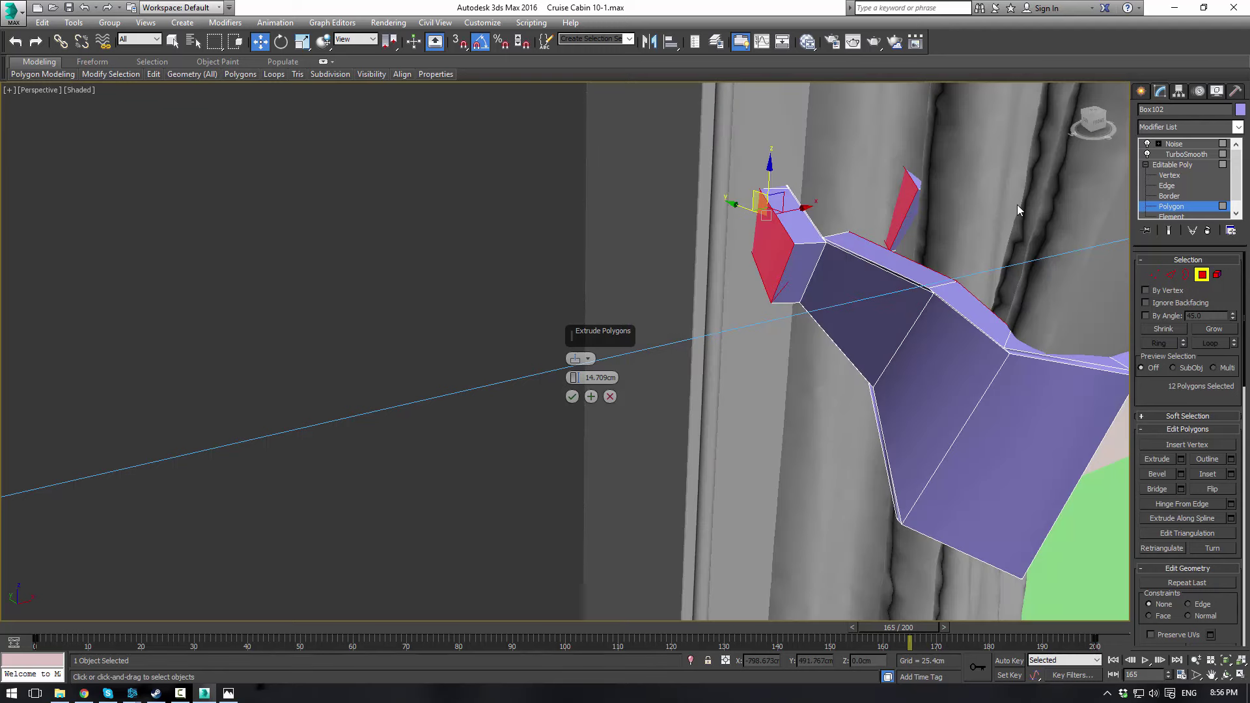
Exit Polygon mode, reselect the sash and isolate it in the view
left_click(1174, 166)
left_click(831, 364)
left_click(875, 336)
right_click(899, 311)
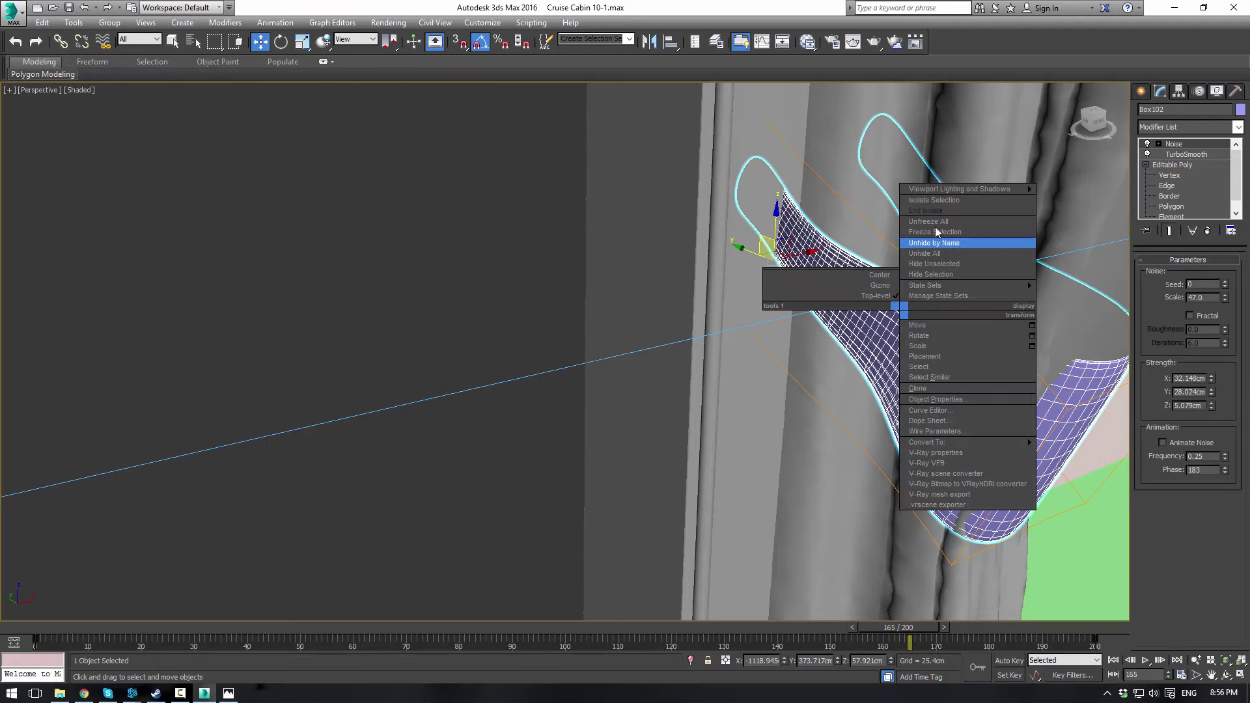
left_click(937, 200)
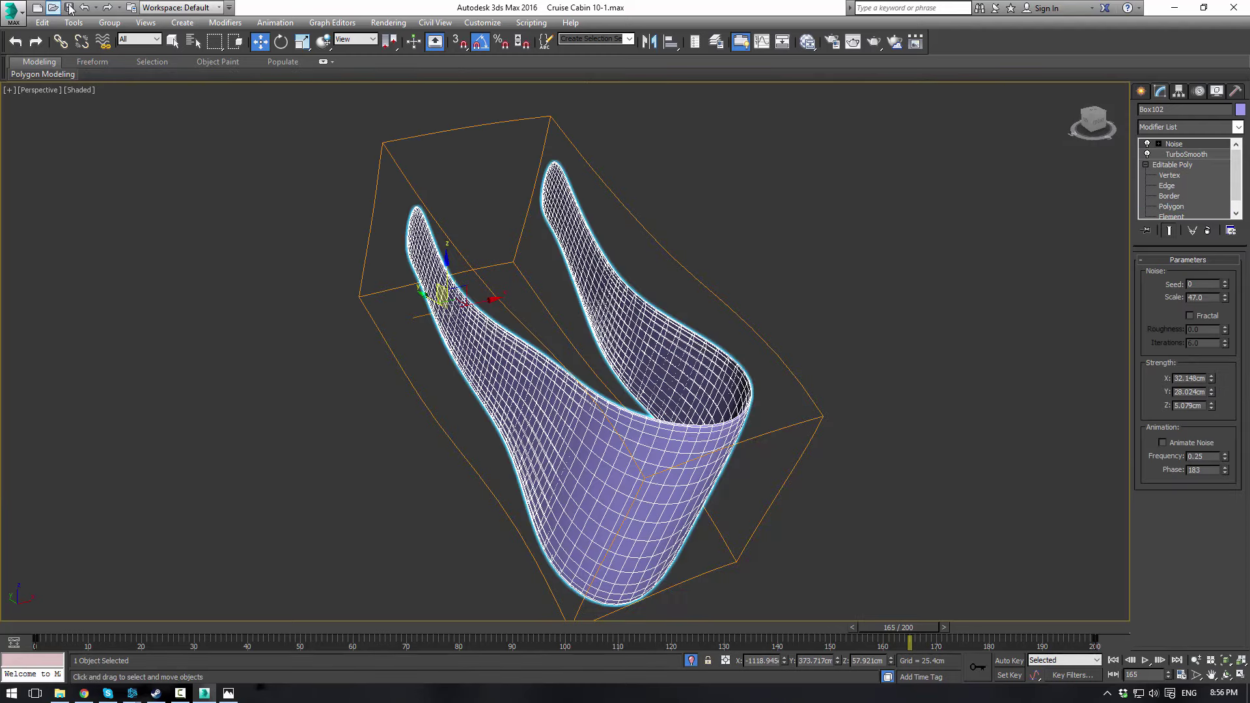
In the Editable Poly's Polygon mode, select Polygon 34 near the sash end
left_click(1186, 166)
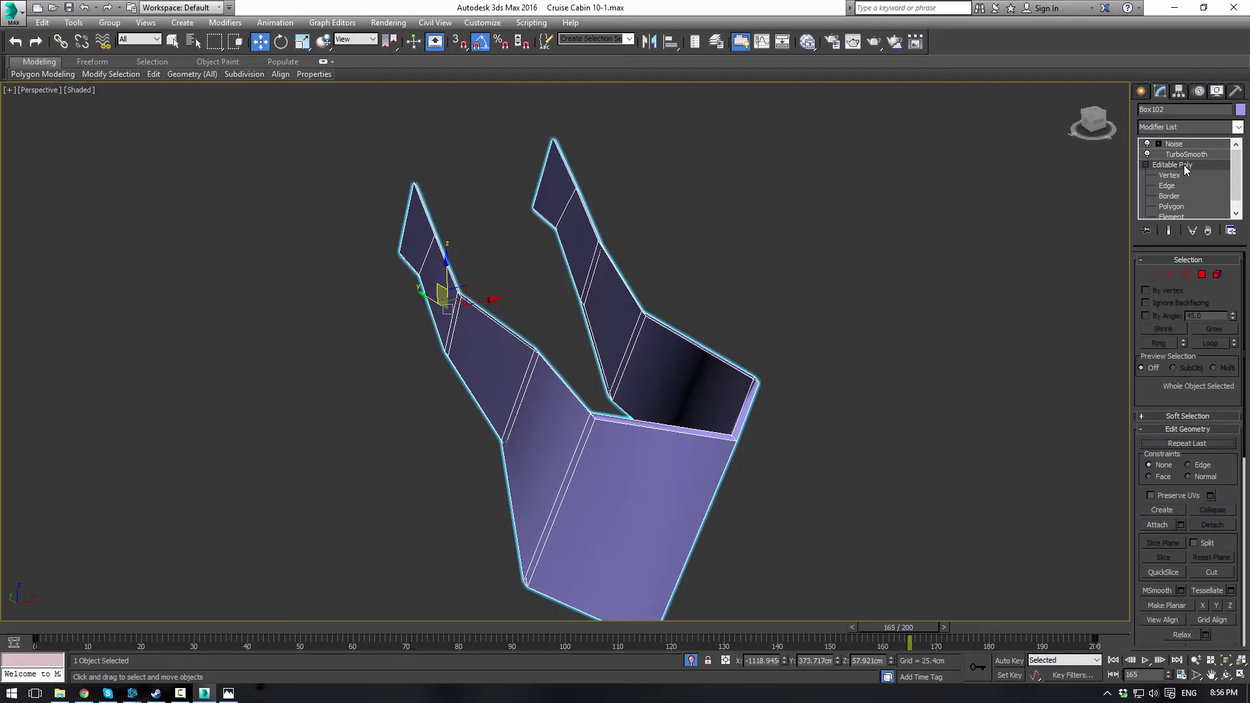
left_click(1171, 207)
middle_click_drag(807, 276, 696, 288, "alt")
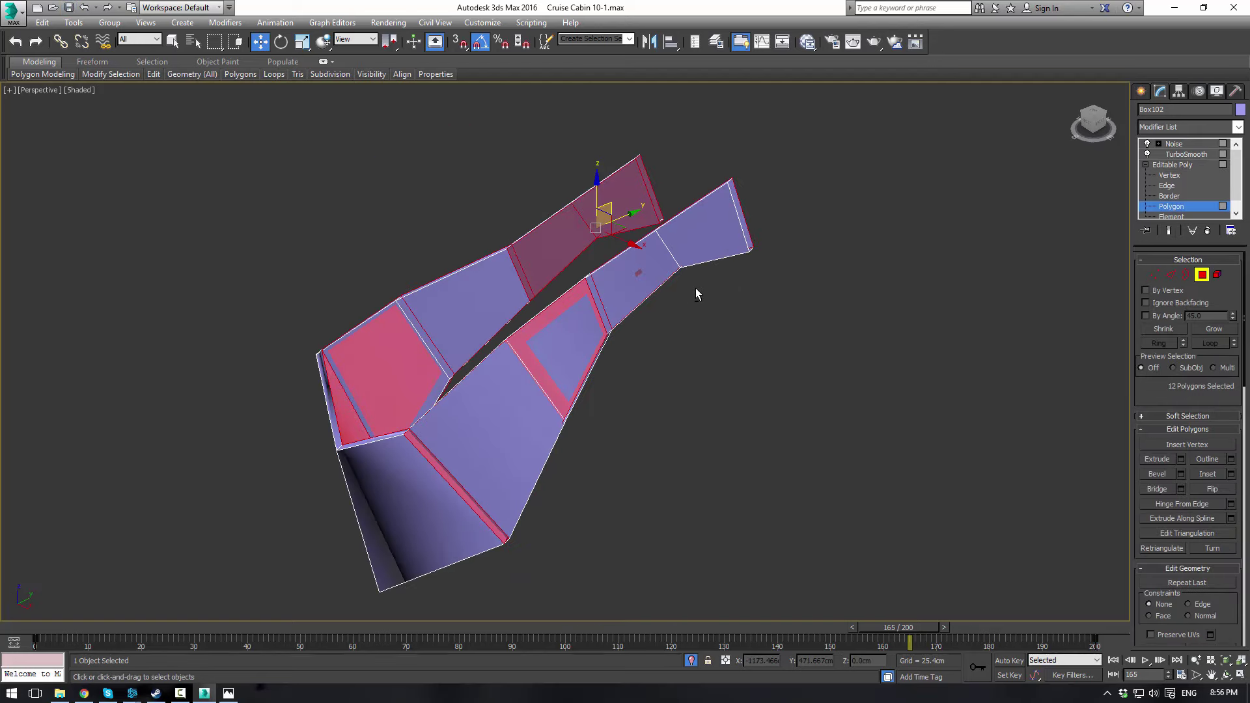
left_click(591, 228)
scroll(509, 193, "up", 5)
middle_click_drag(522, 260, 550, 263, "alt")
left_click(673, 427)
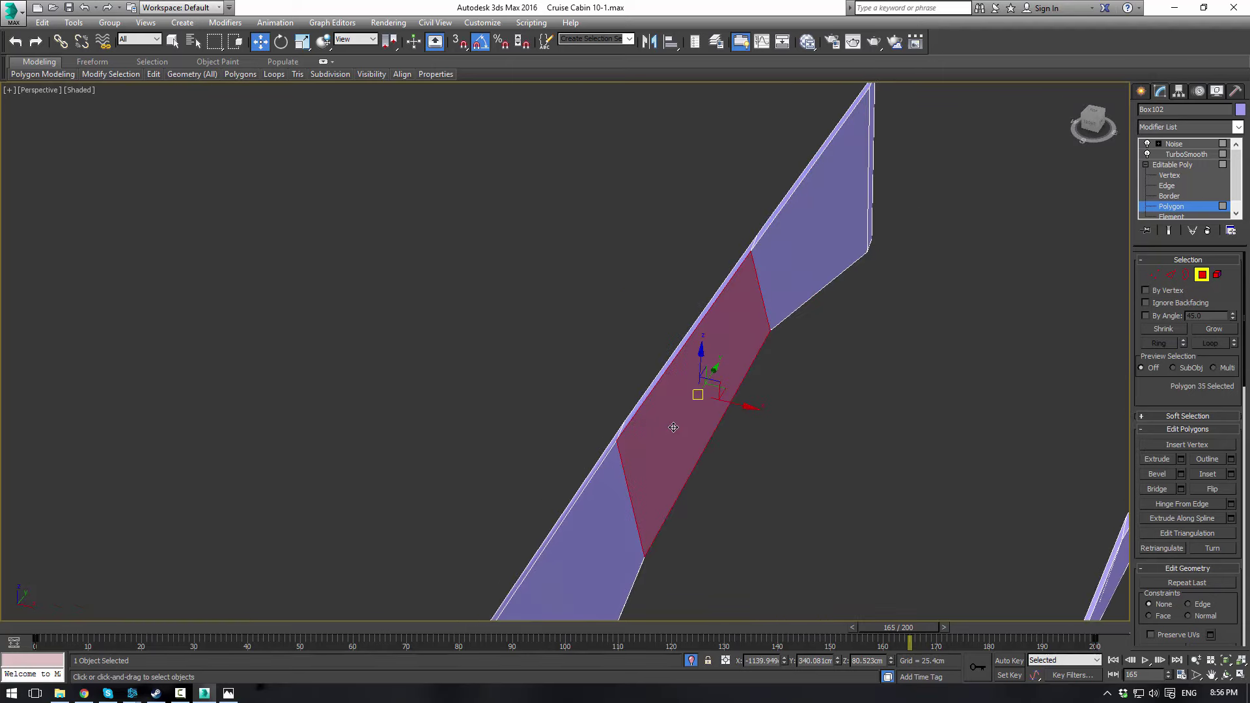
left_click(815, 269)
middle_click_drag(811, 286, 700, 305, "alt")
Cancel the extrude on Polygon 34 and shift it sideways in the XY plane
left_click(1181, 459)
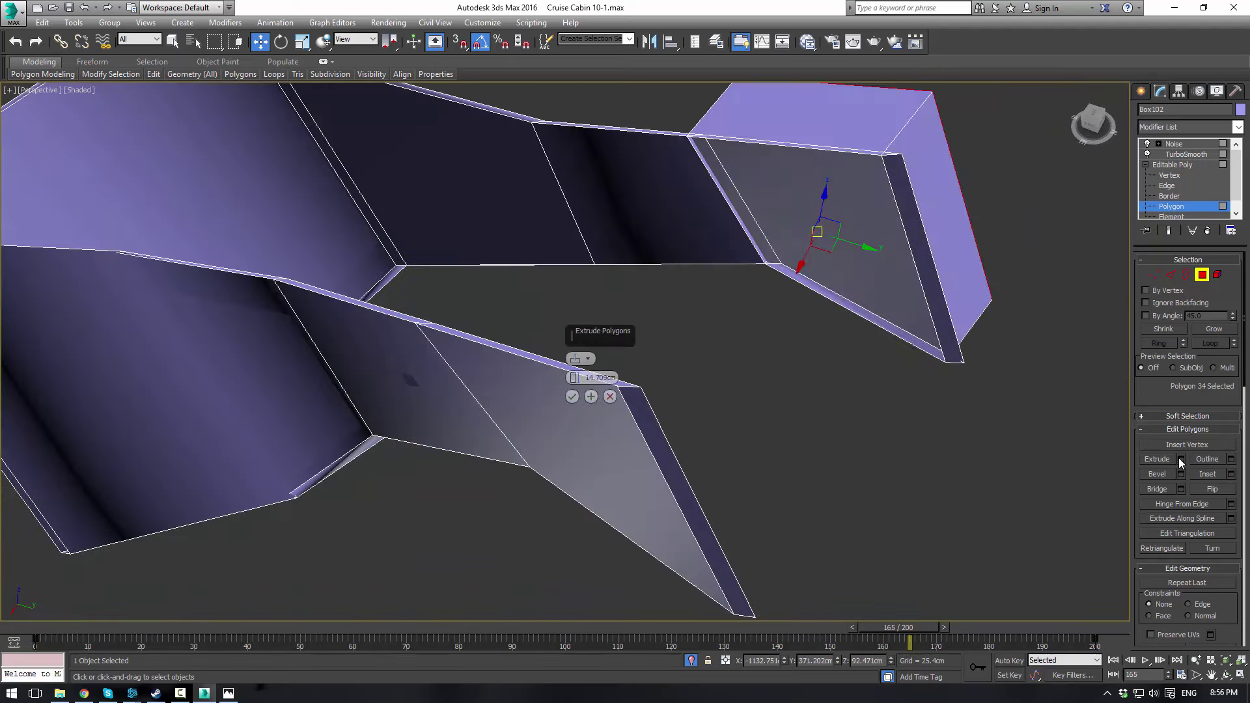
left_click(610, 397)
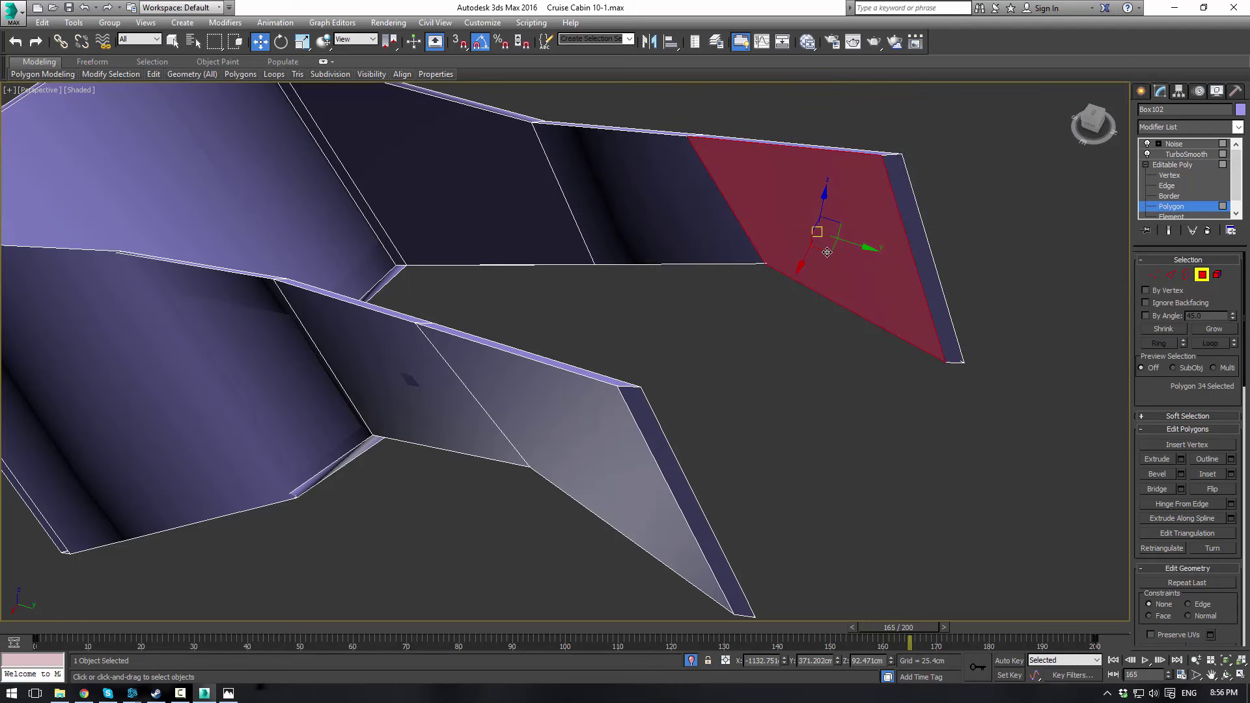
left_click_drag(827, 252, 849, 241, "shift")
middle_click_drag(669, 212, 703, 296)
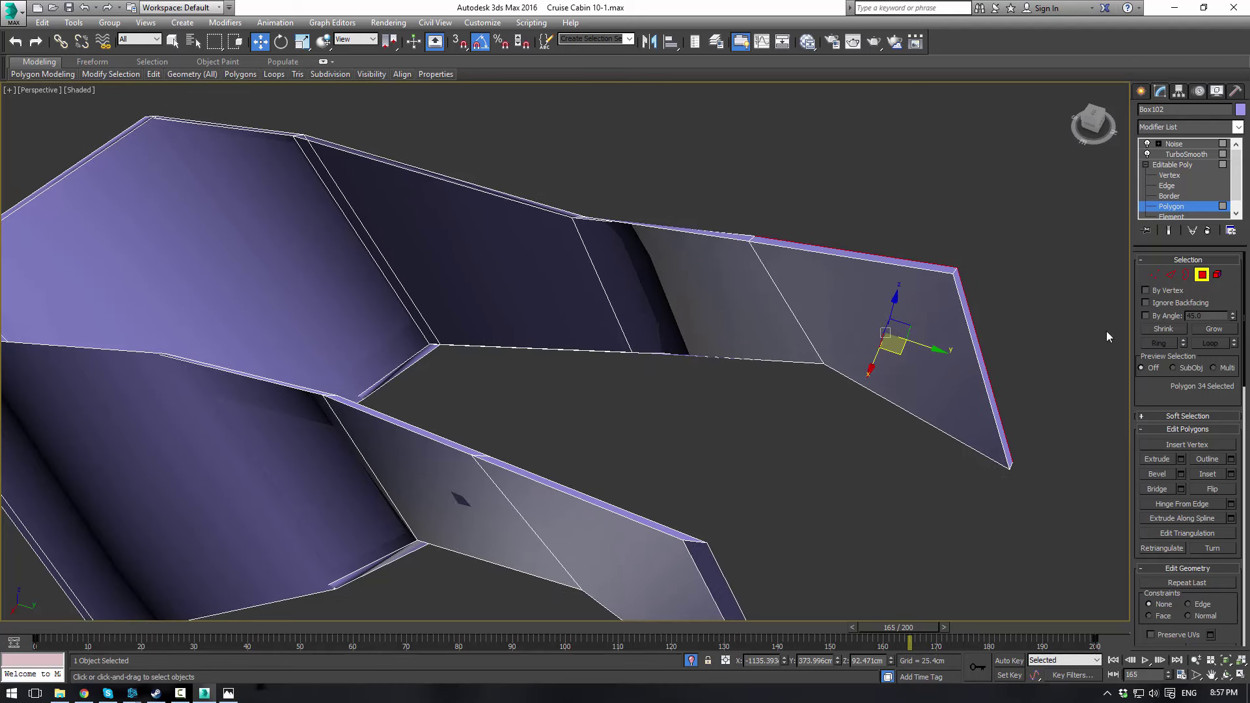
left_click(1170, 275)
Nudge Edge 77 sideways and move Edge 78 to reshape the top face
left_click(592, 263)
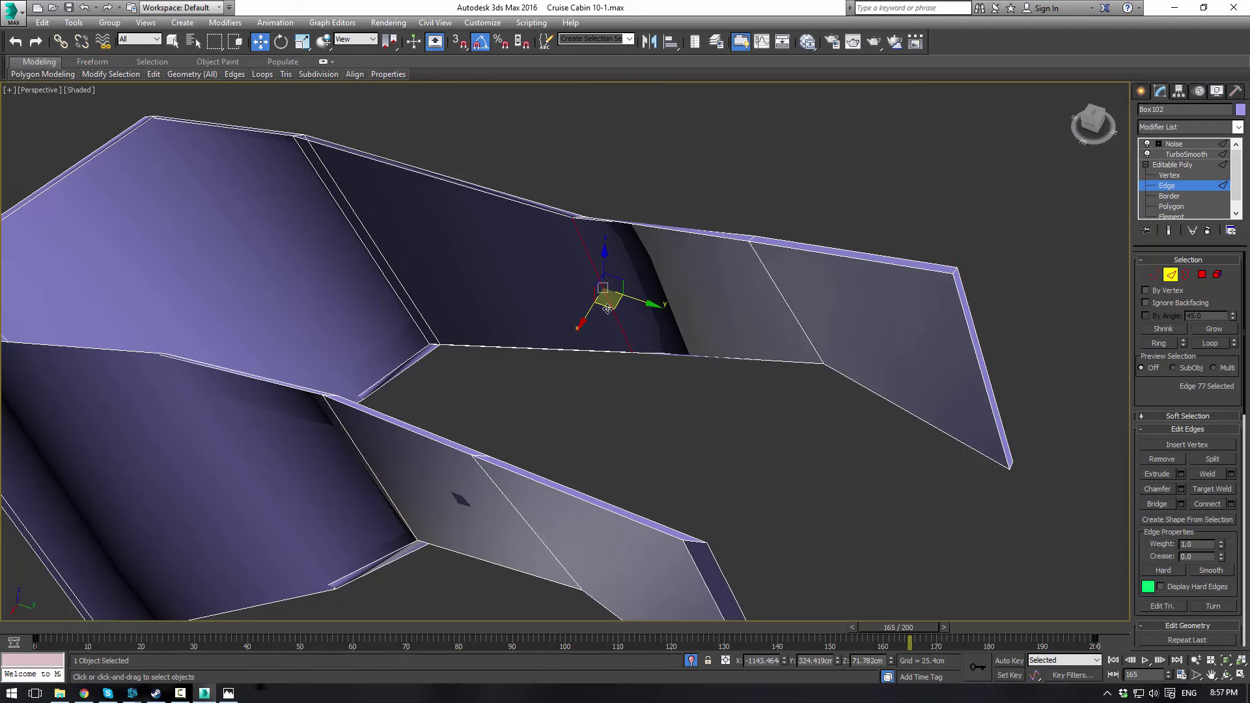
left_click_drag(608, 309, 625, 293)
middle_click_drag(406, 211, 419, 348, "alt")
left_click(418, 348)
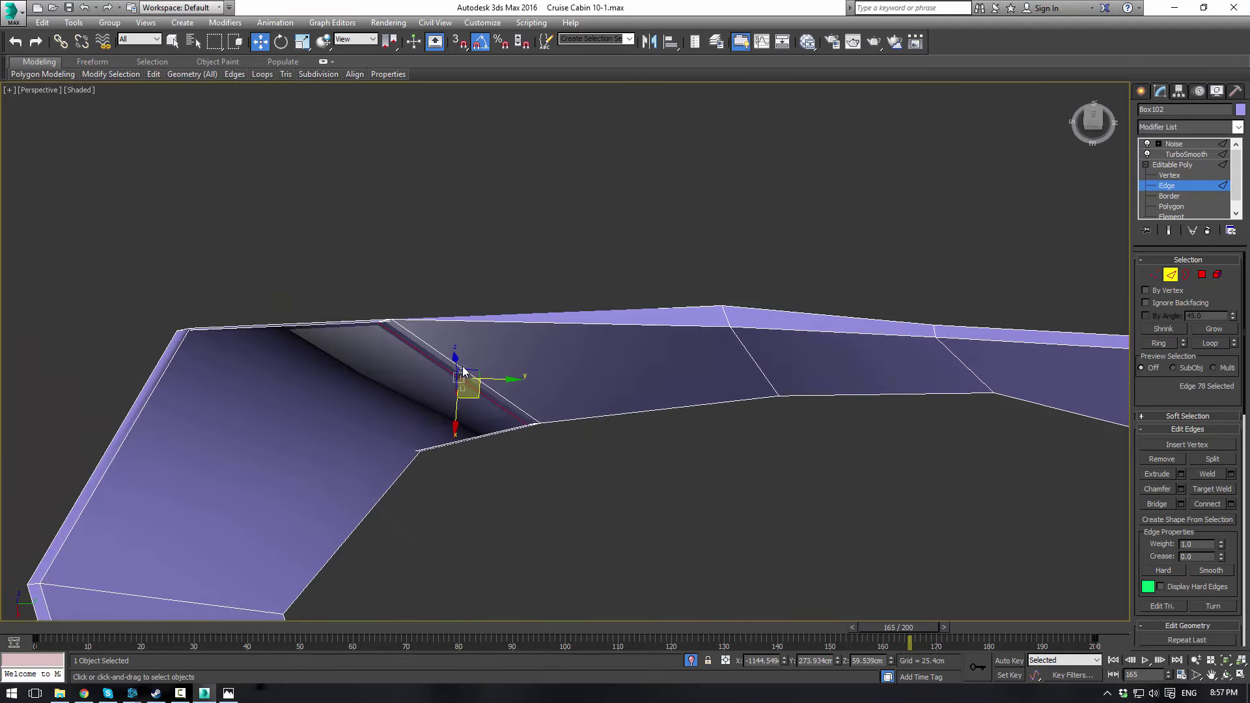
left_click(473, 390, "ctrl")
left_click(503, 409)
mouse_move(480, 394)
left_mouse_down()
mouse_move(480, 368)
mouse_move(491, 375)
left_mouse_up()
Move Edge 36 down-left and Edge 75 upward to reshape the sash corners
middle_click_drag(335, 358, 448, 326, "alt")
left_click(578, 510)
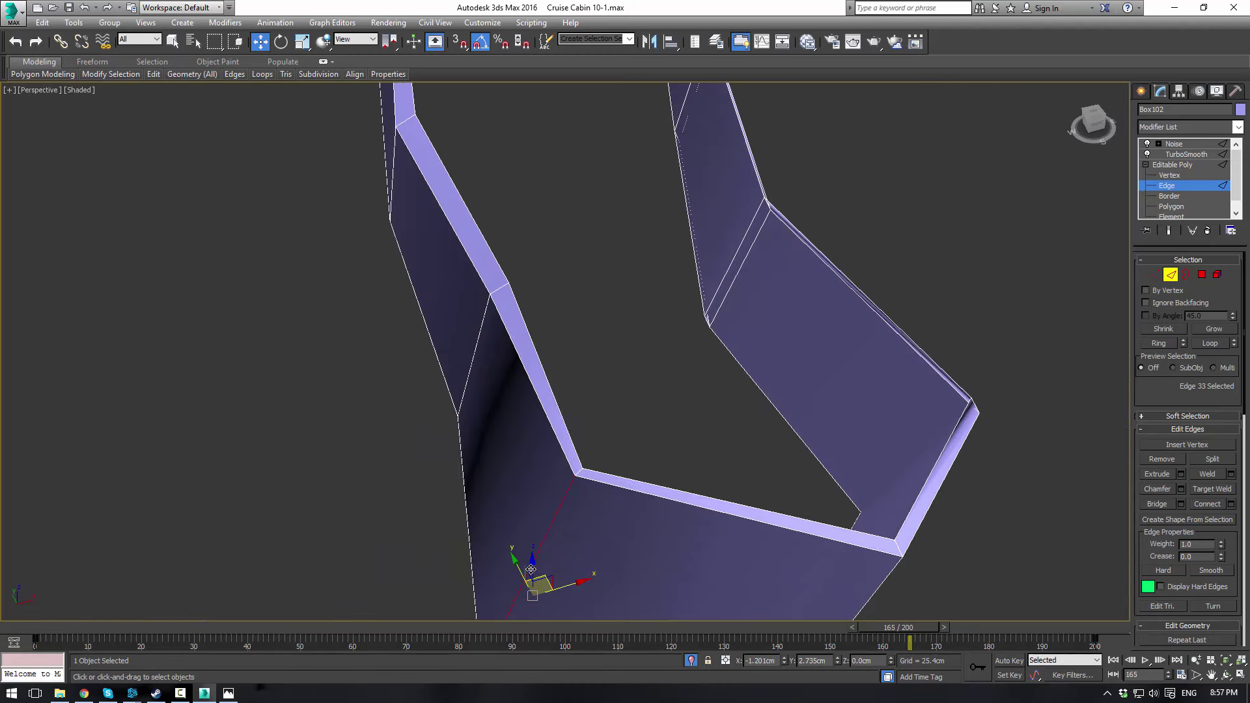
middle_click_drag(859, 554, 712, 497)
left_click(697, 384)
left_click_drag(672, 373, 659, 390)
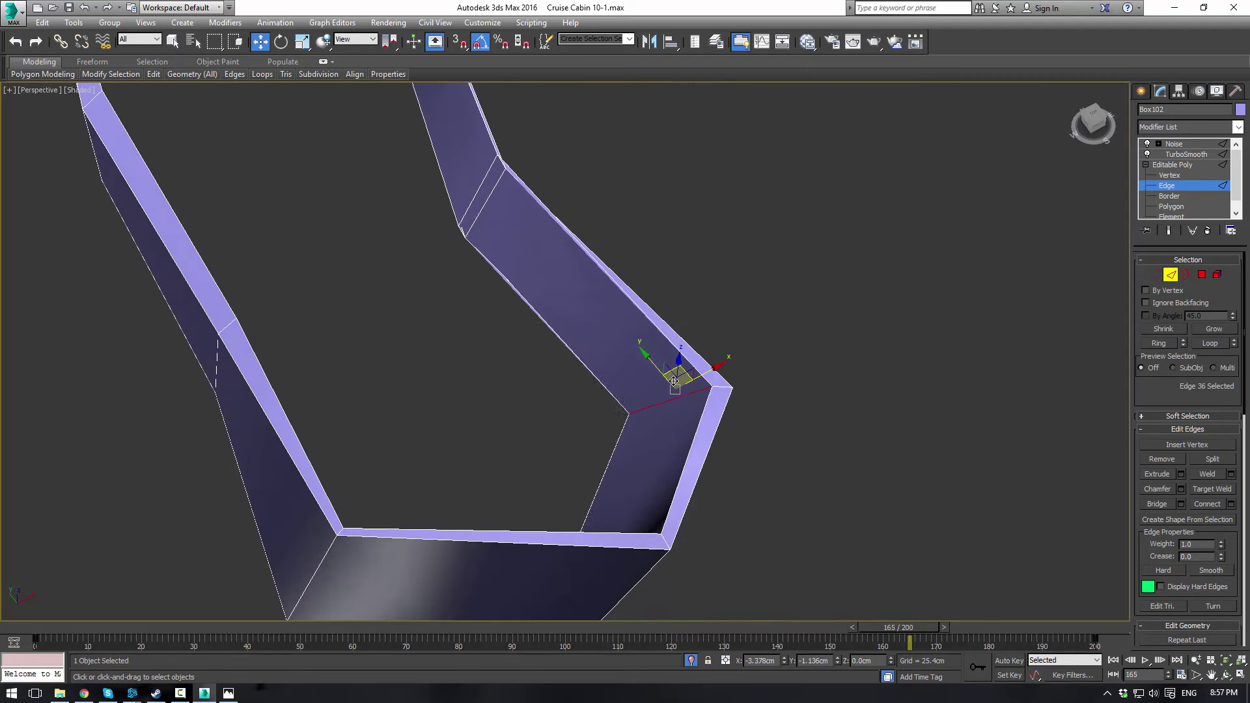
left_click(492, 188)
left_click_drag(497, 195, 495, 174)
Move Edge 83 down and left and shift Edge 12 in the XY plane
middle_click_drag(488, 99, 521, 382)
left_click(441, 275)
left_click_drag(442, 260, 434, 275)
middle_click_drag(395, 138, 390, 183, "alt")
left_click(427, 267)
left_click(389, 173)
left_click_drag(392, 167, 385, 178)
Nudge Edge 34 slightly on the underside of the sash
middle_click_drag(349, 379, 394, 220)
scroll(394, 222, "down", 4)
middle_click_drag(540, 319, 219, 424, "alt")
scroll(312, 354, "up", 3)
left_click(247, 389)
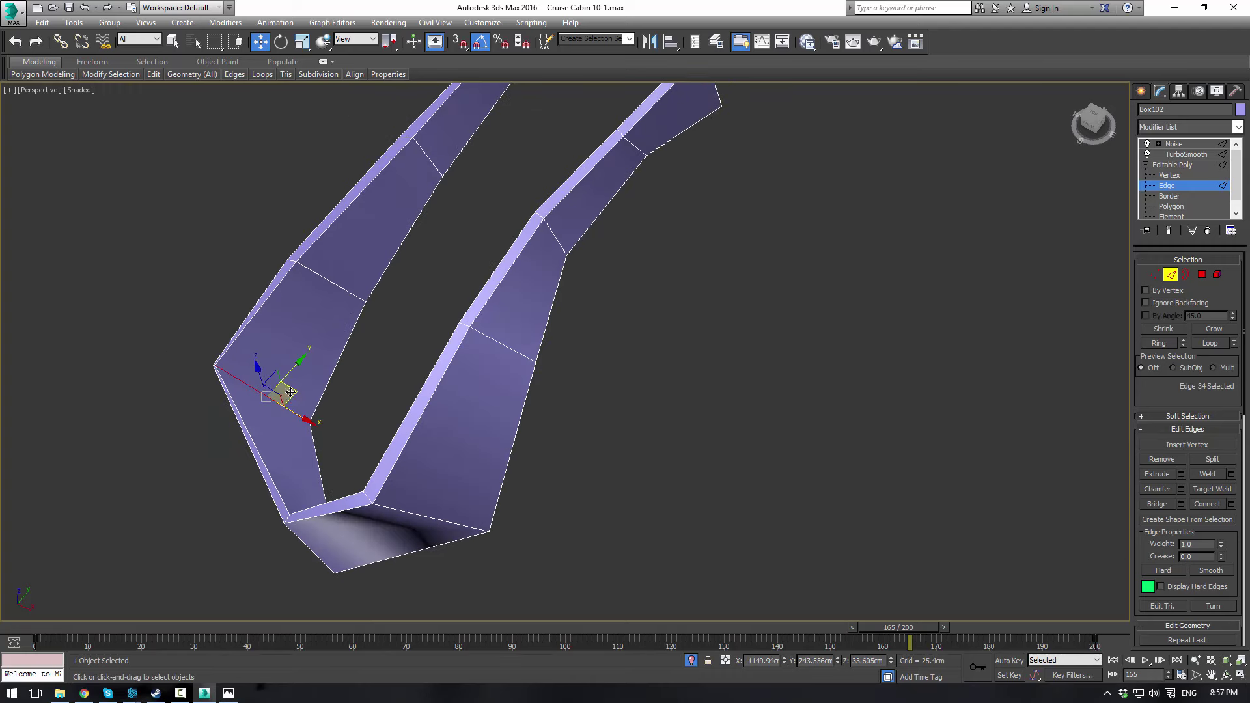
left_click_drag(293, 391, 300, 389)
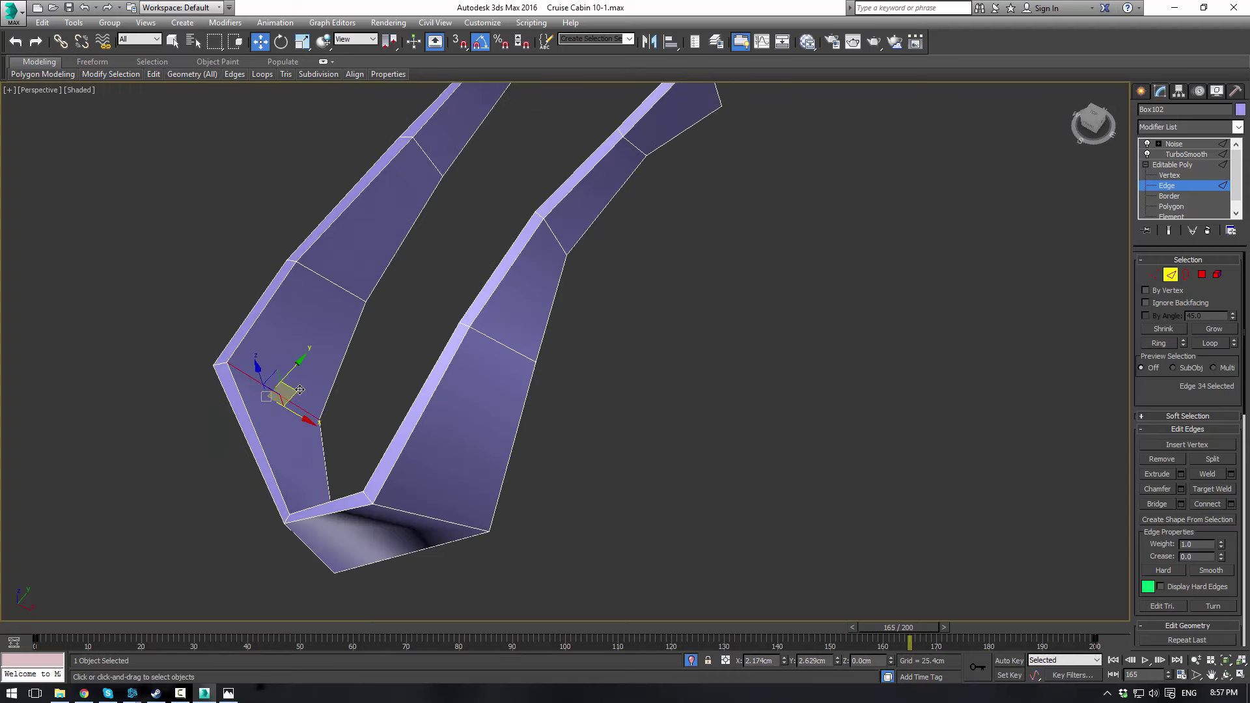
Exit Edge mode, preview the TurboSmooth result and reselect Box102
left_click(1157, 166)
left_click(1186, 157)
left_click(1182, 144)
left_click(688, 410)
middle_click_drag(687, 410, 712, 400, "alt")
left_click(535, 348)
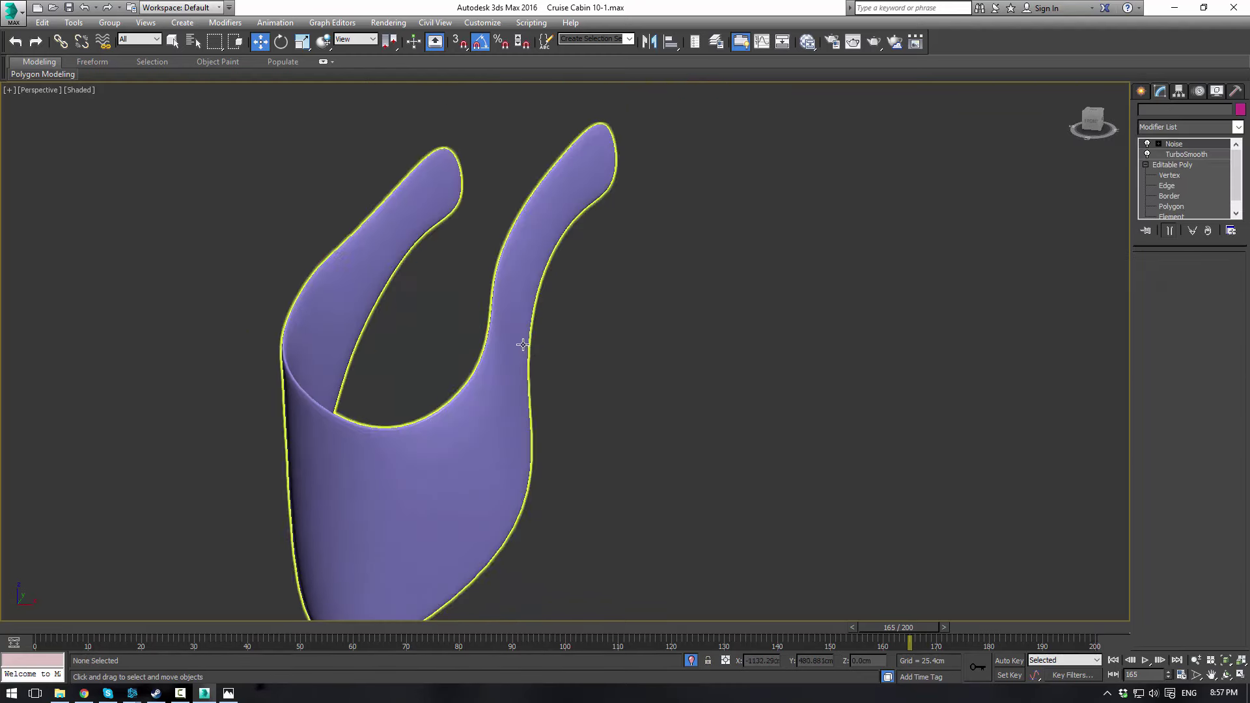
Select the ring of 22 cross edges from Edge 68 and connect them with 1 segment
left_click(1186, 166)
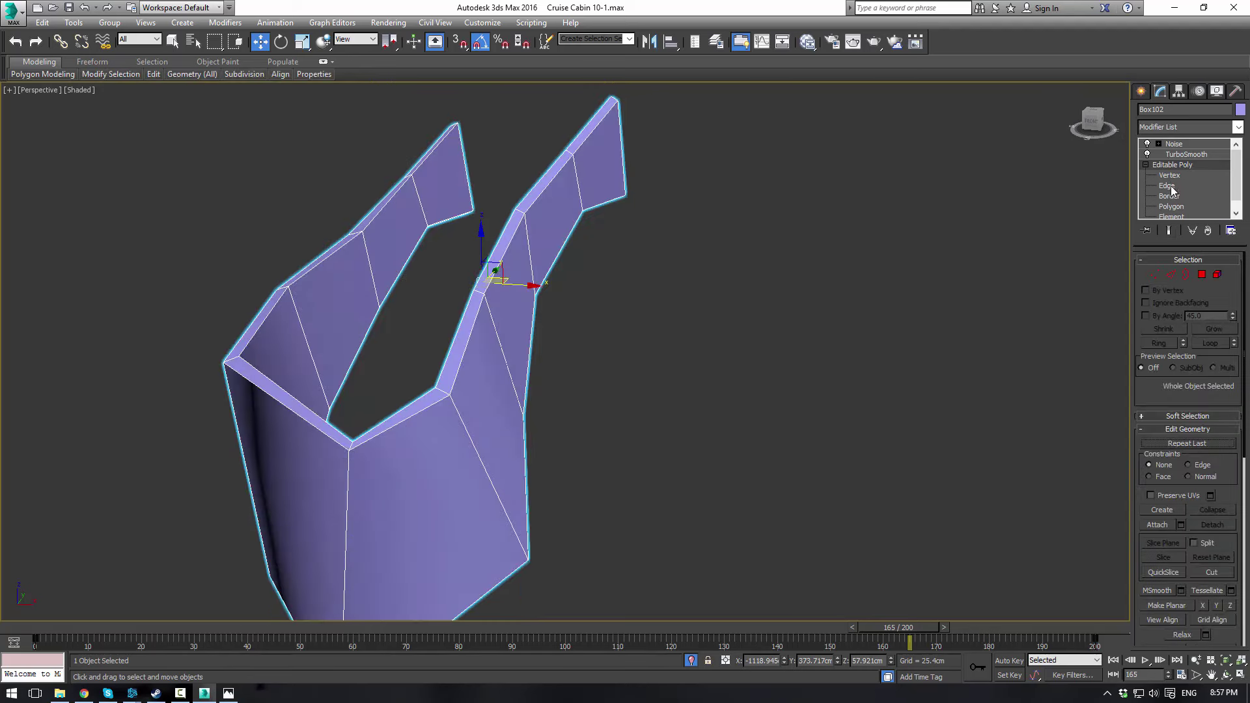
left_click(1167, 186)
left_click(529, 218)
left_click(522, 210)
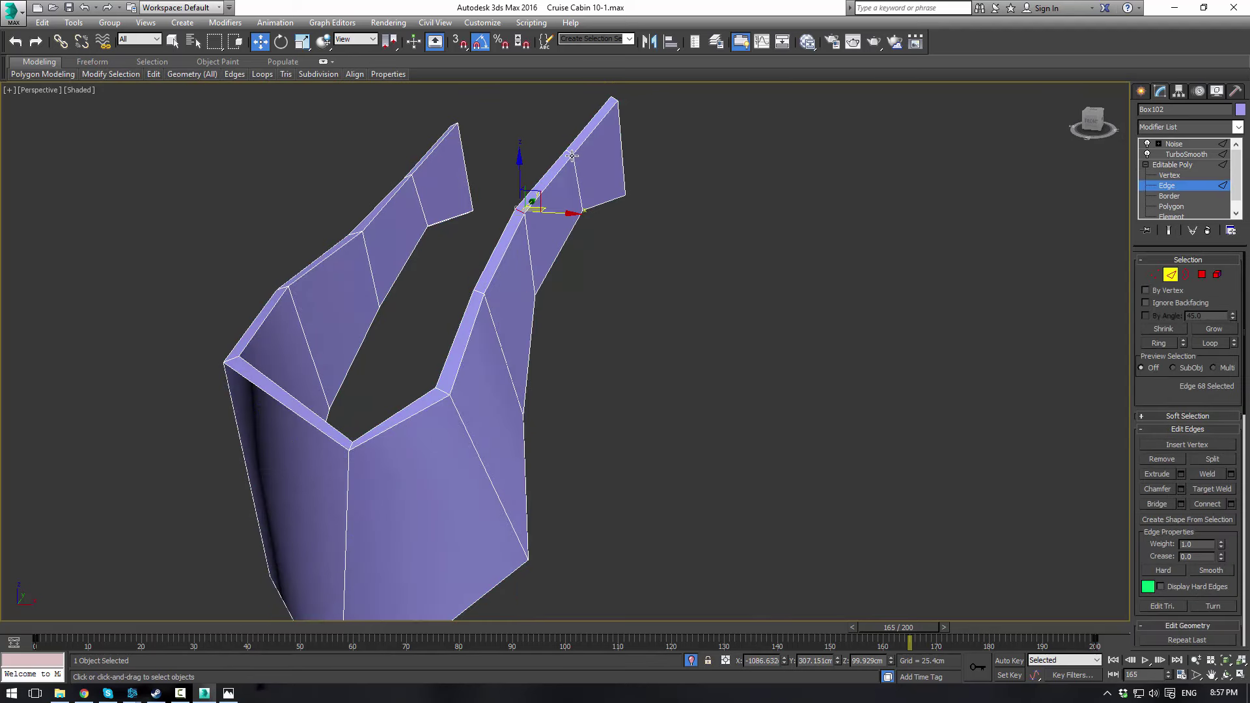
left_click(572, 155, "shift")
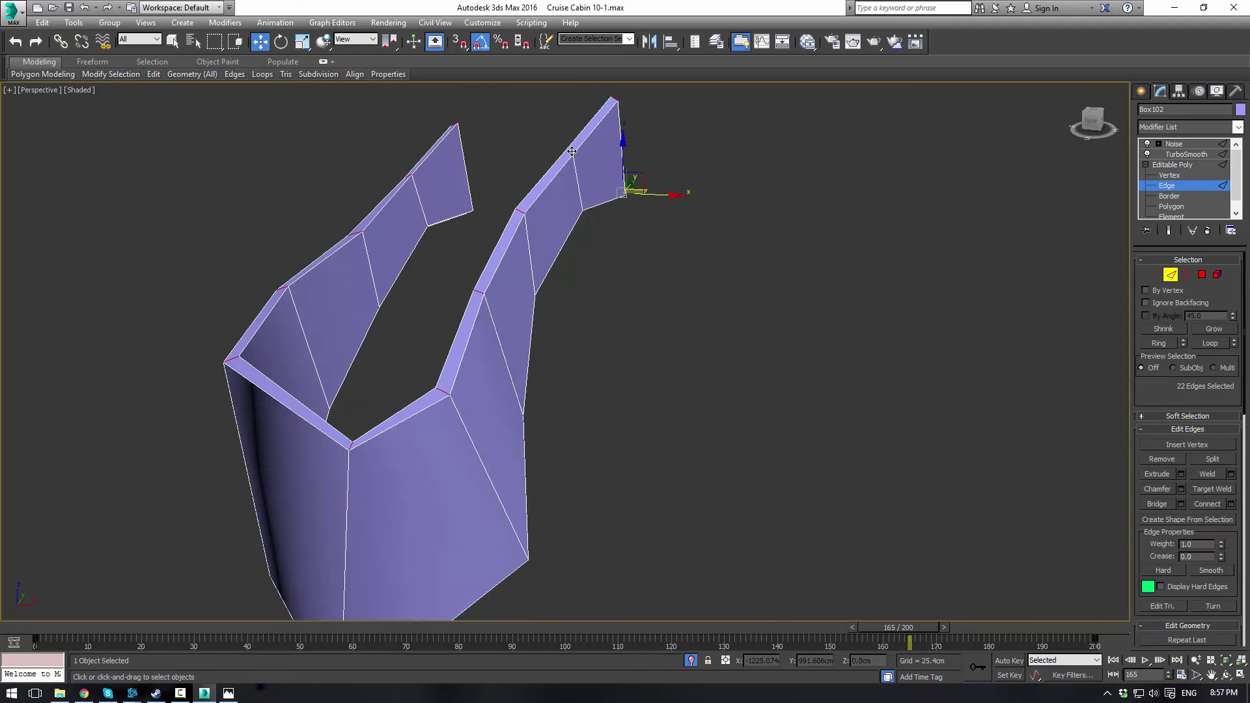
left_click(1230, 505)
left_click_drag(577, 357, 582, 441)
left_click(572, 416)
Exit Edge mode and inspect the smoothed sash before ending isolation
left_click(1192, 165)
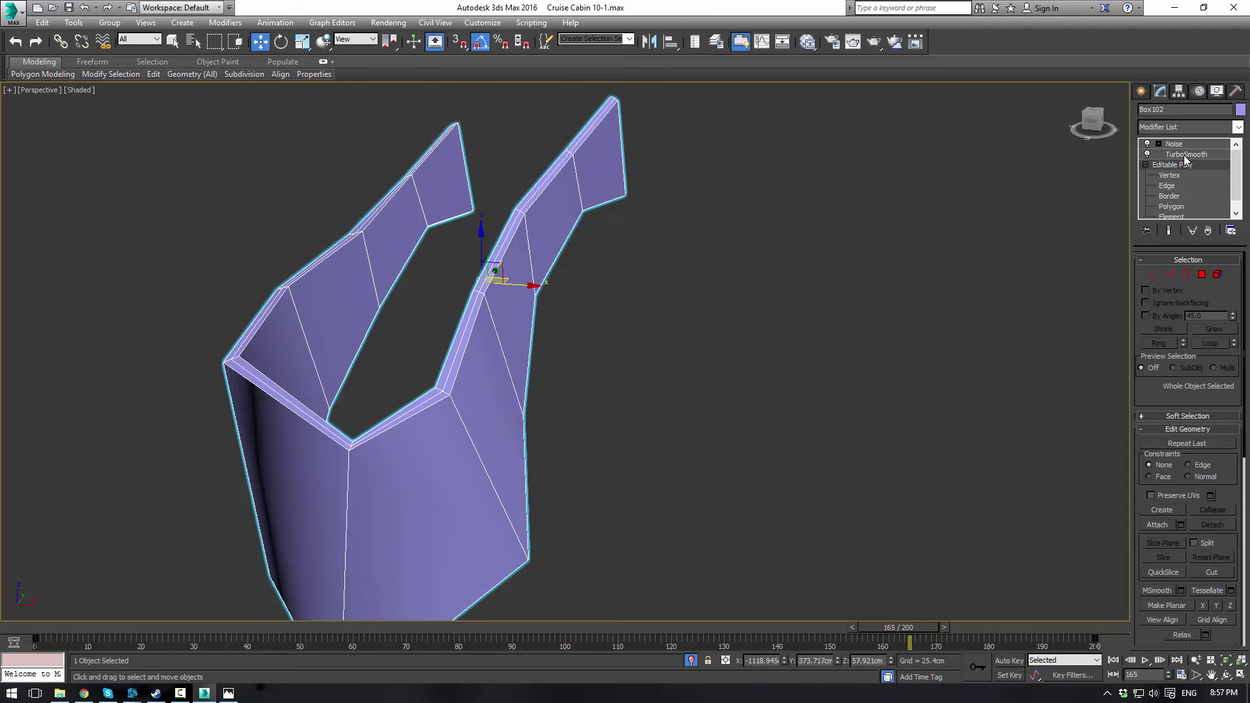
left_click(1186, 155)
left_click(817, 326)
middle_click_drag(815, 328, 616, 283, "alt")
right_click(413, 159)
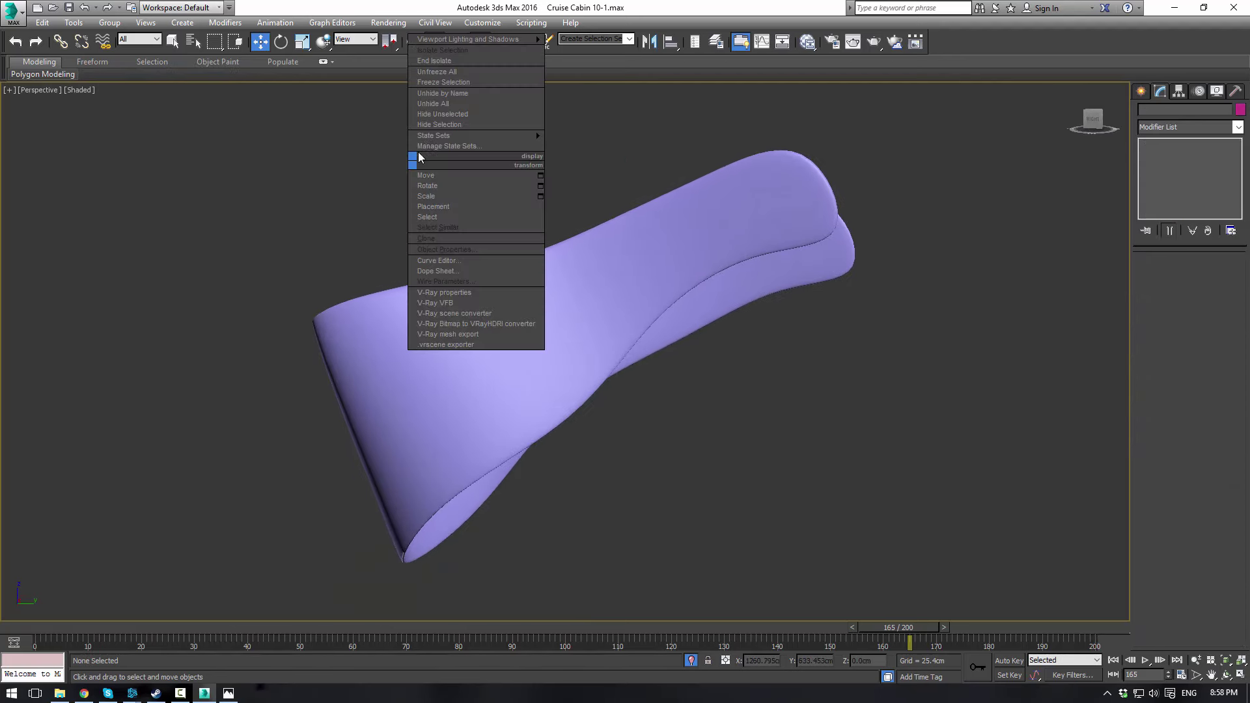
End isolation, select the right curtain's tie-back and enter its vertex level
left_click(451, 71)
scroll(581, 268, "down", 2)
scroll(581, 268, "down", 3)
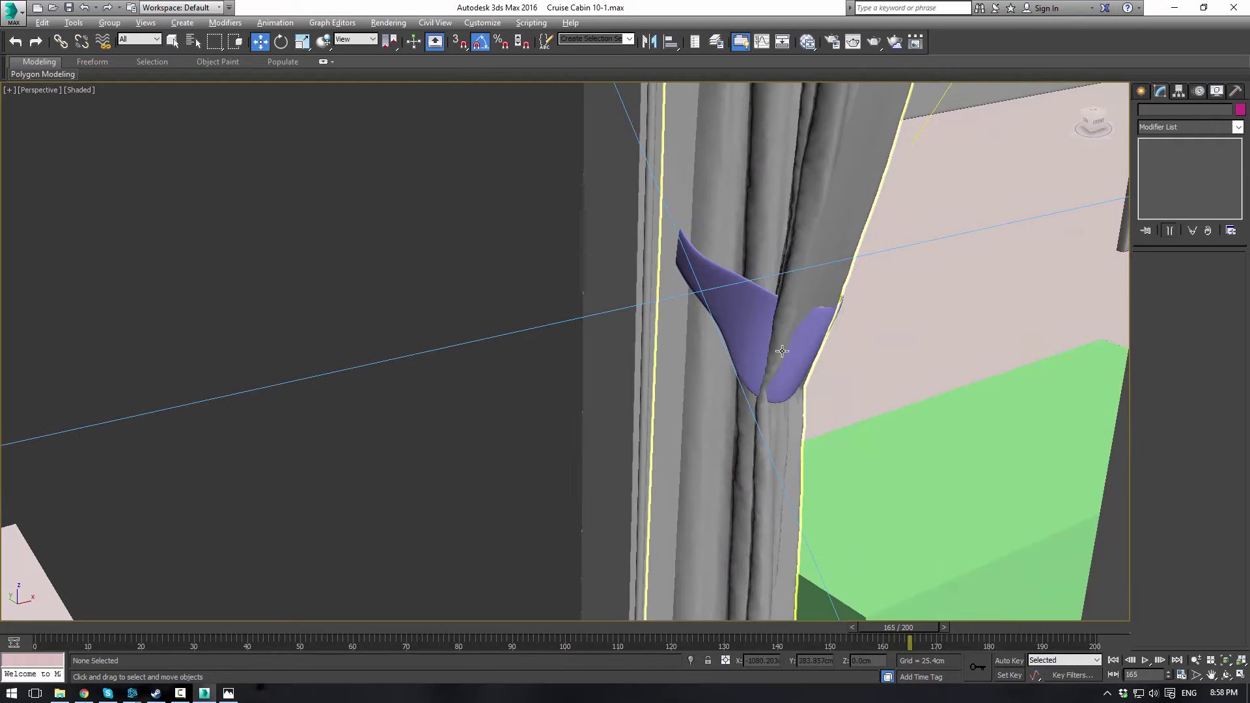
middle_click_drag(851, 350, 703, 349, "alt")
left_click(827, 432)
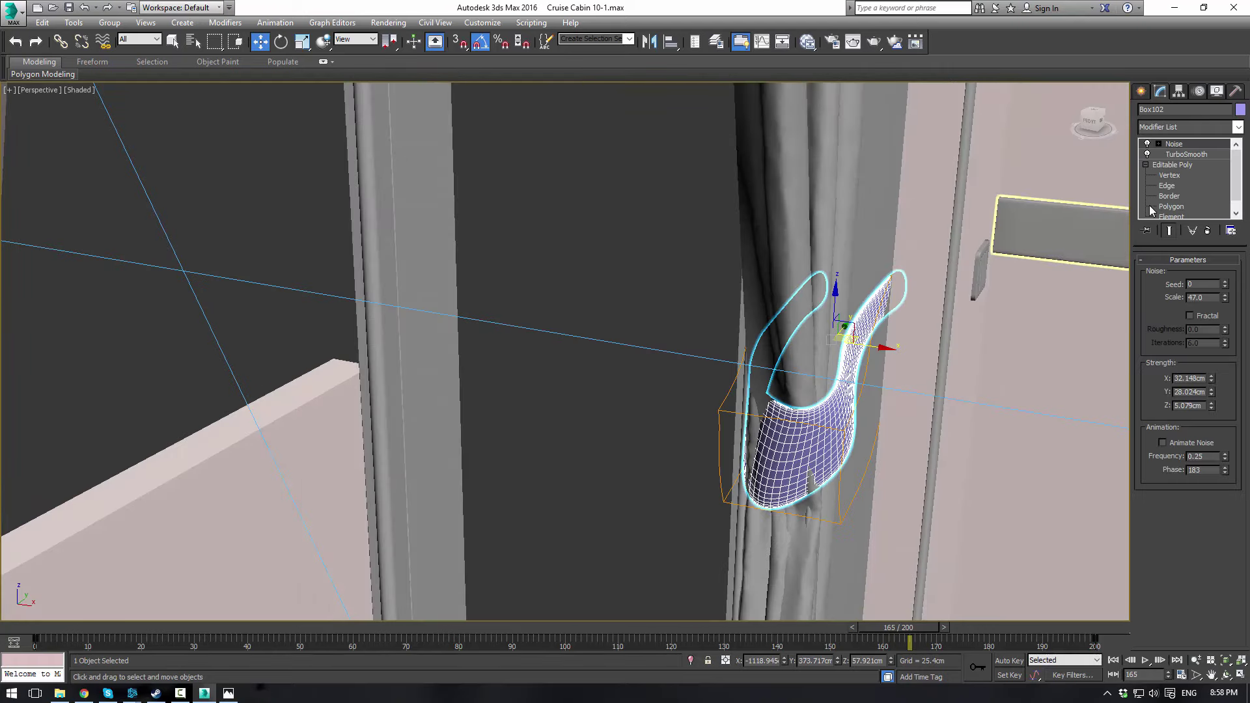
left_click(1170, 175)
middle_click_drag(782, 364, 823, 437, "alt")
middle_click_drag(728, 400, 694, 400, "alt")
Connect a new loop below the tie-back's top edge loop, slide it left and down, then view it smoothed
left_click(1171, 274)
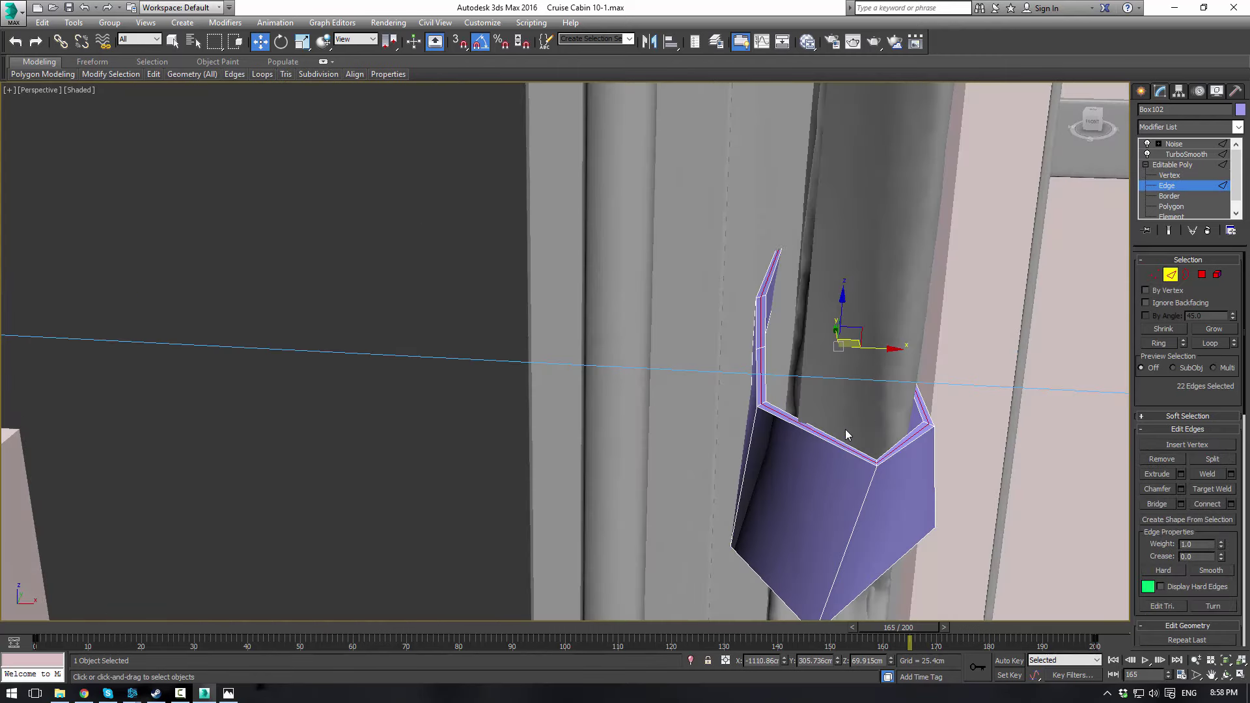
double_click(835, 446)
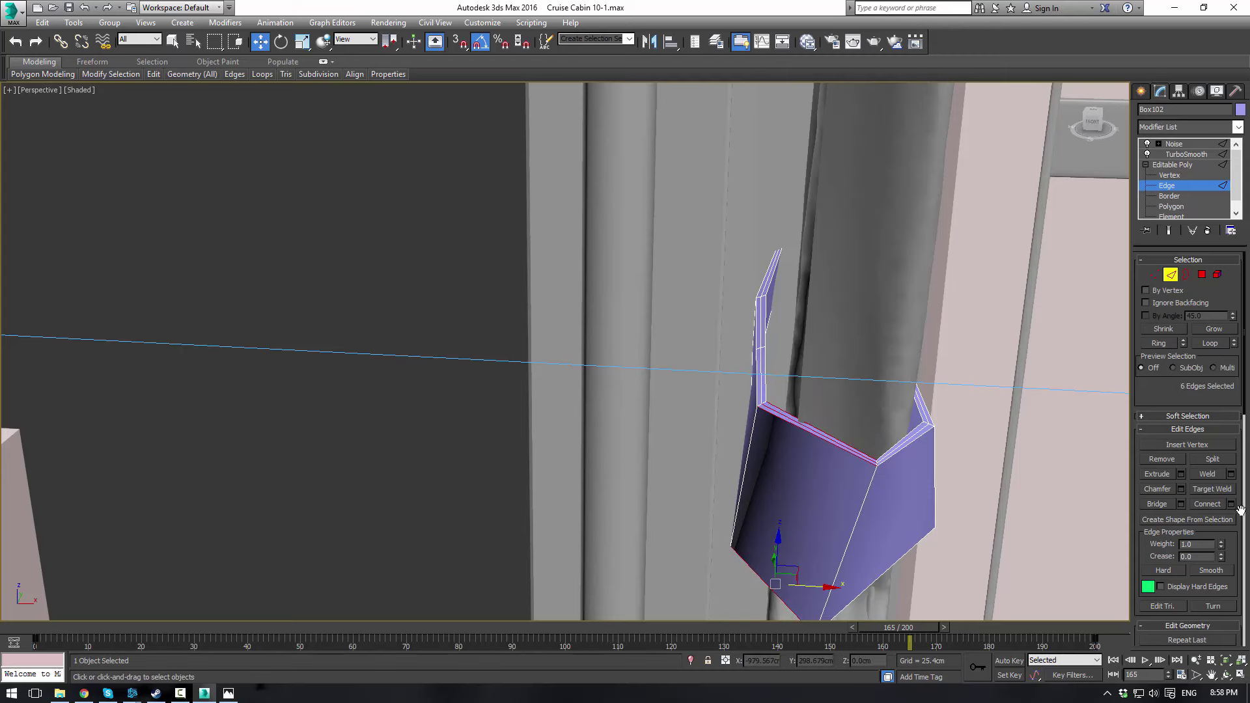
left_click(577, 413)
middle_click_drag(576, 413, 815, 500, "alt")
left_click_drag(815, 501, 796, 508)
left_click(1184, 155)
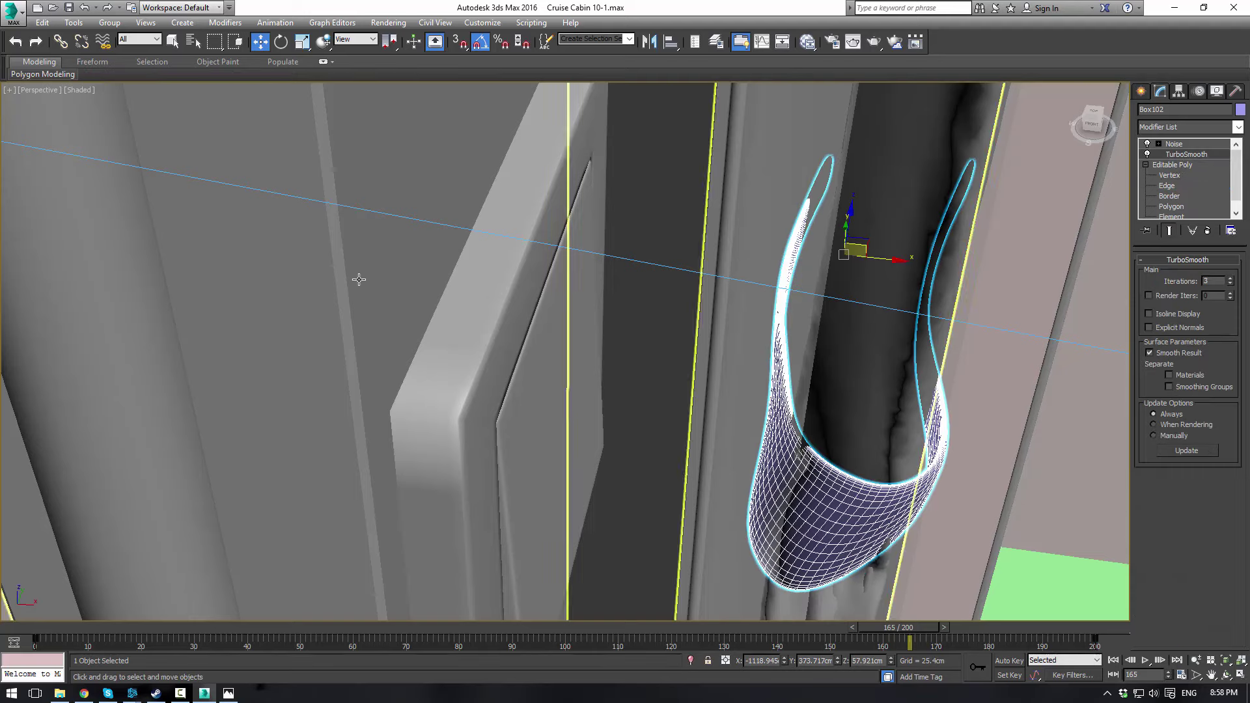
Turn the view to face the curtained window and reopen the tie-back's base vertices
left_click(750, 326)
middle_click_drag(801, 405, 767, 382, "alt")
scroll(792, 454, "down", 3)
middle_click_drag(878, 494, 587, 368, "alt")
middle_click_drag(745, 445, 691, 309)
scroll(829, 450, "up", 3)
left_click(829, 450)
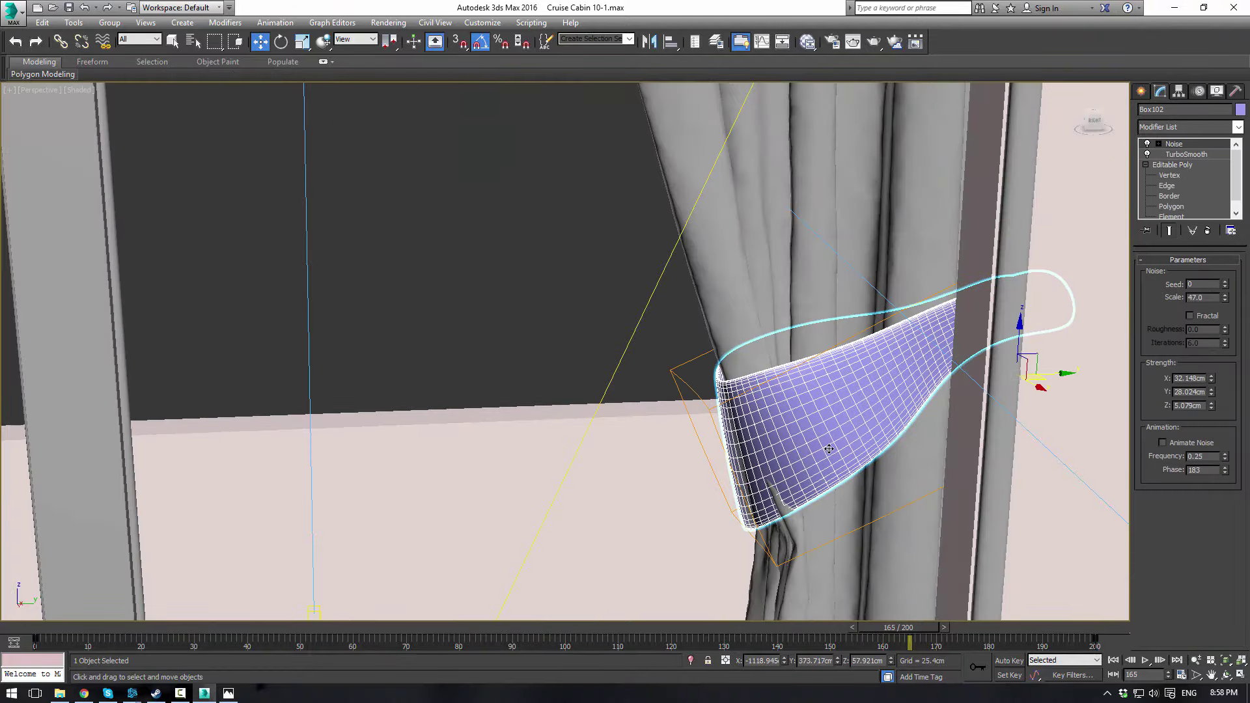
left_click(1172, 177)
middle_click_drag(834, 486, 871, 449, "alt")
scroll(872, 452, "up", 3)
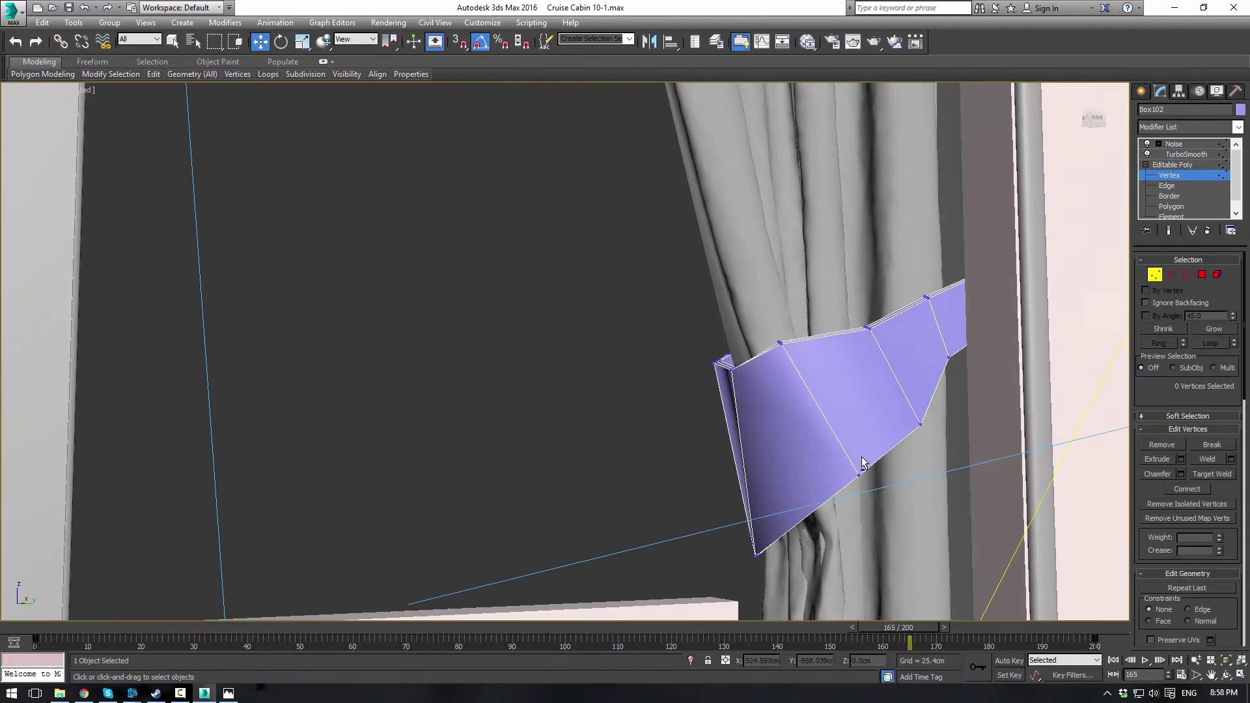
Connect the tie-back's top edge loop to add a new loop across its front face
left_click(1171, 275)
double_click(765, 354)
left_click(1201, 507)
middle_click_drag(869, 506, 815, 548, "alt")
Select the three bottom vertices, then return to the smoothed tie-back and reselect it
key("1")
left_click_drag(788, 509, 823, 542)
left_click(1174, 166)
left_click(1182, 155)
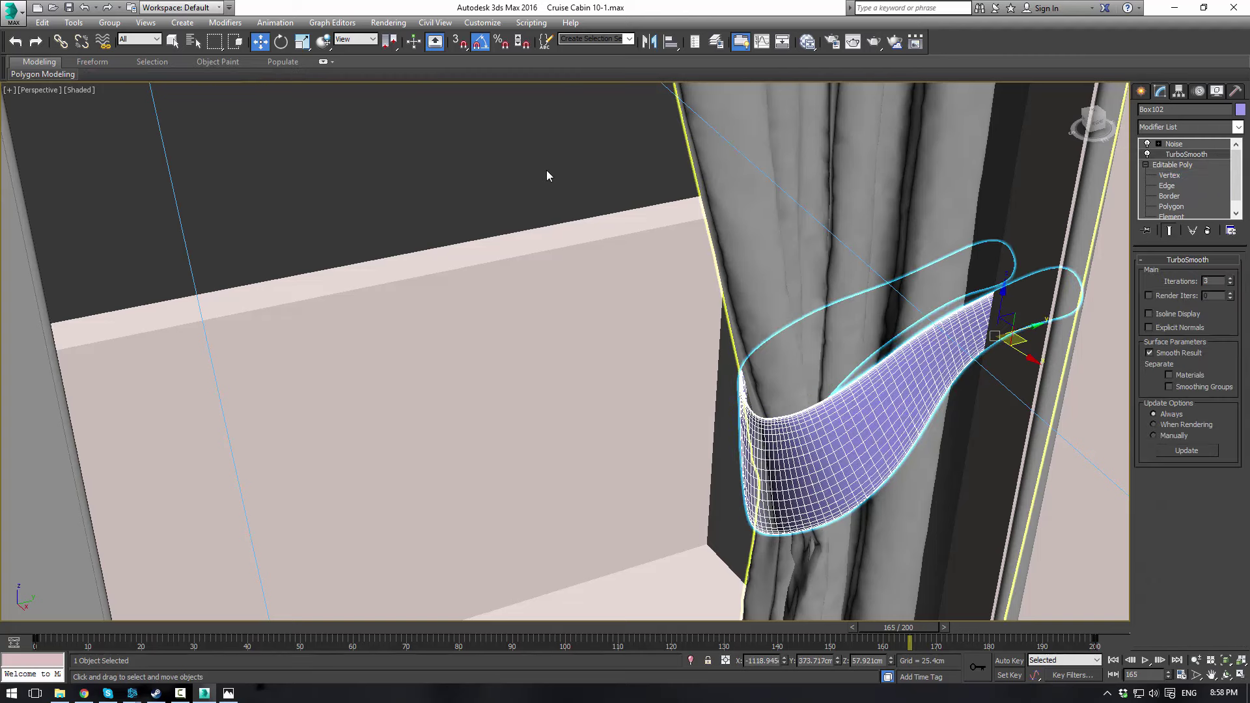
left_click(536, 173)
middle_click_drag(760, 417, 752, 309, "alt")
scroll(752, 309, "up", 4)
left_click(751, 309)
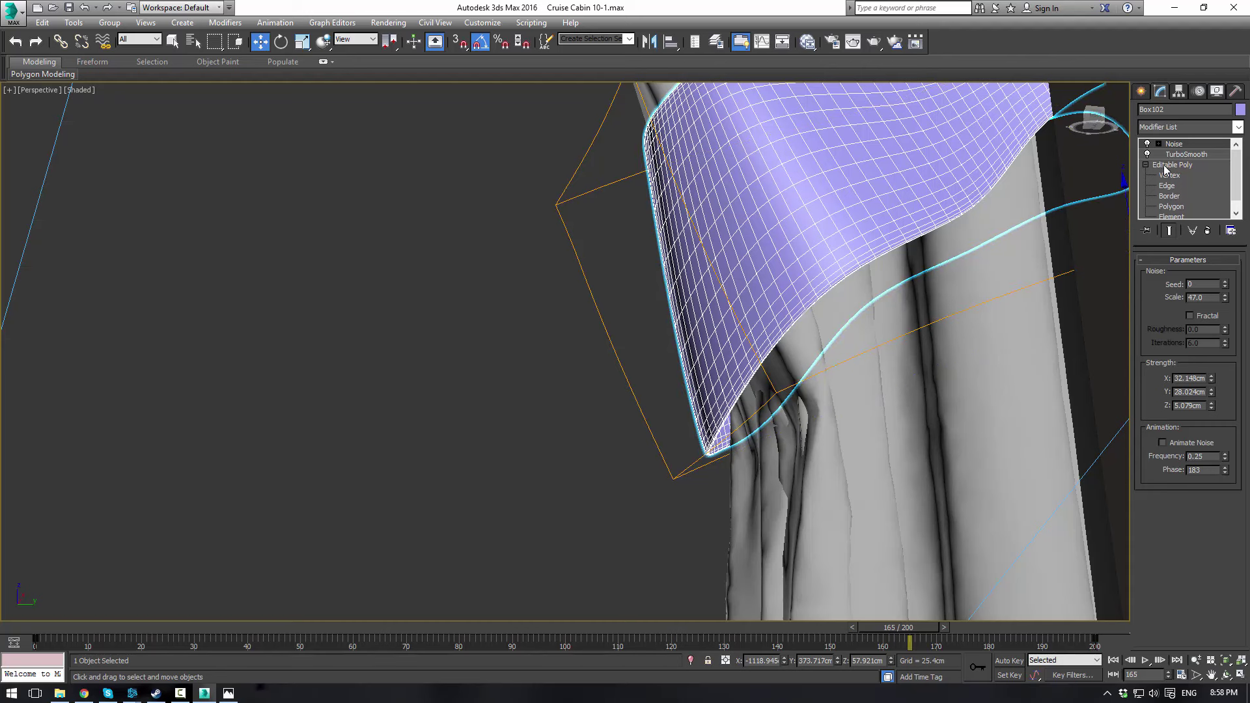
Add a new edge loop by selecting the tie-back's vertical edge ring and connecting it
left_click(1168, 187)
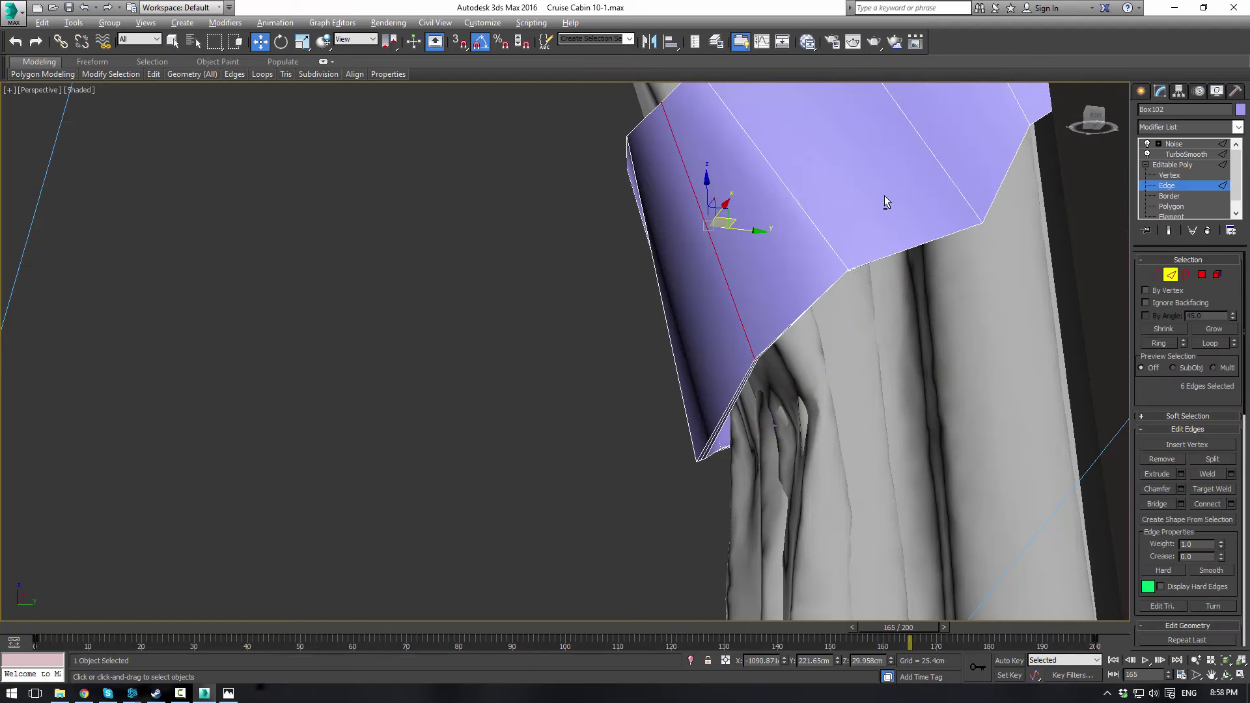
left_click(791, 196)
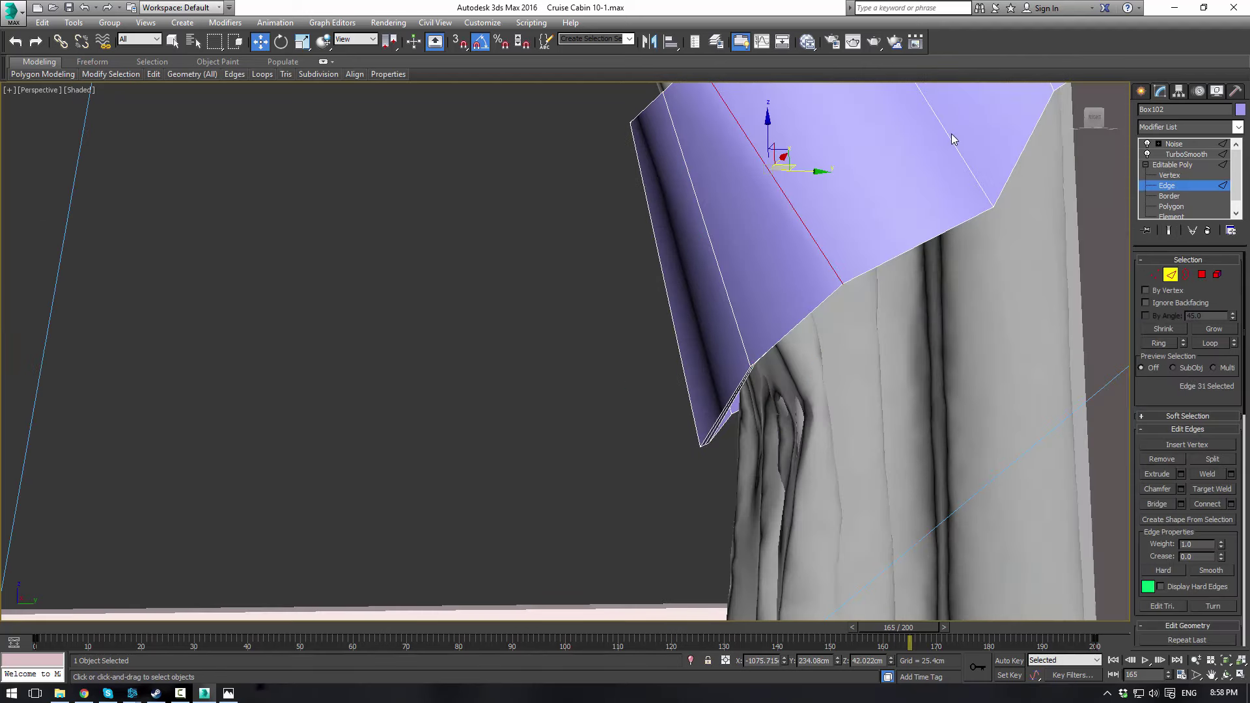
left_click(963, 154, "shift")
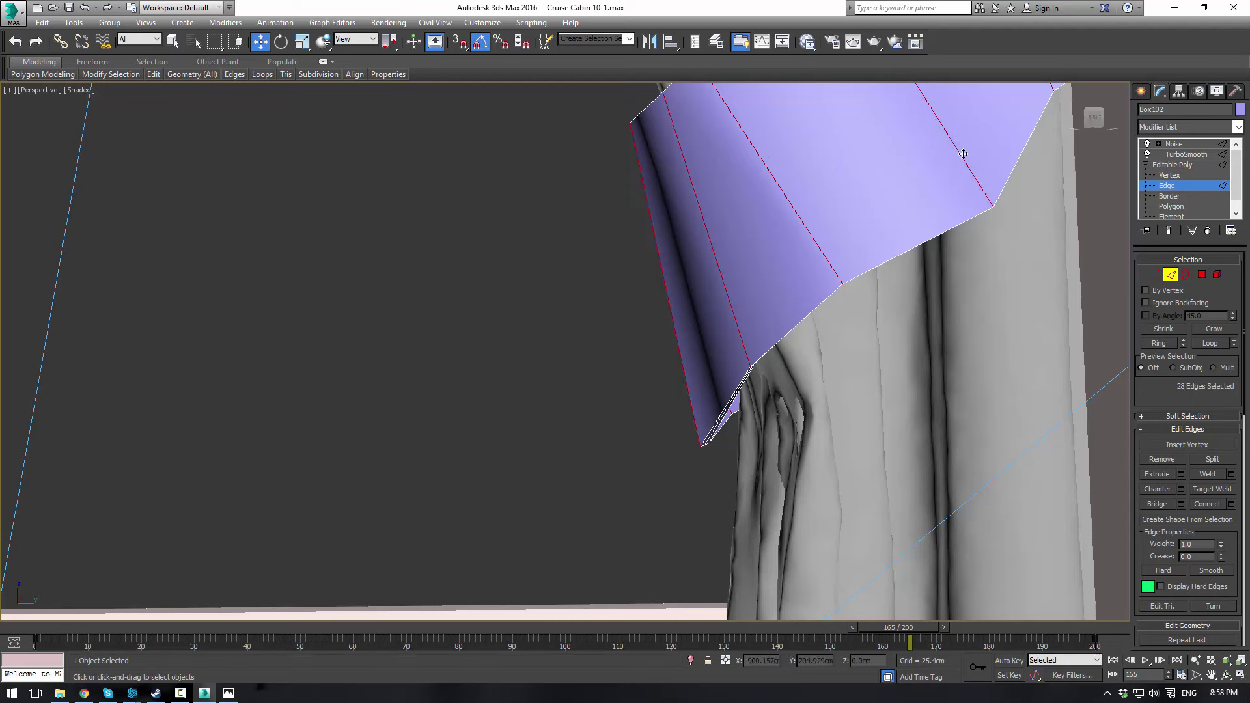
left_click(1213, 505)
left_click(1167, 167)
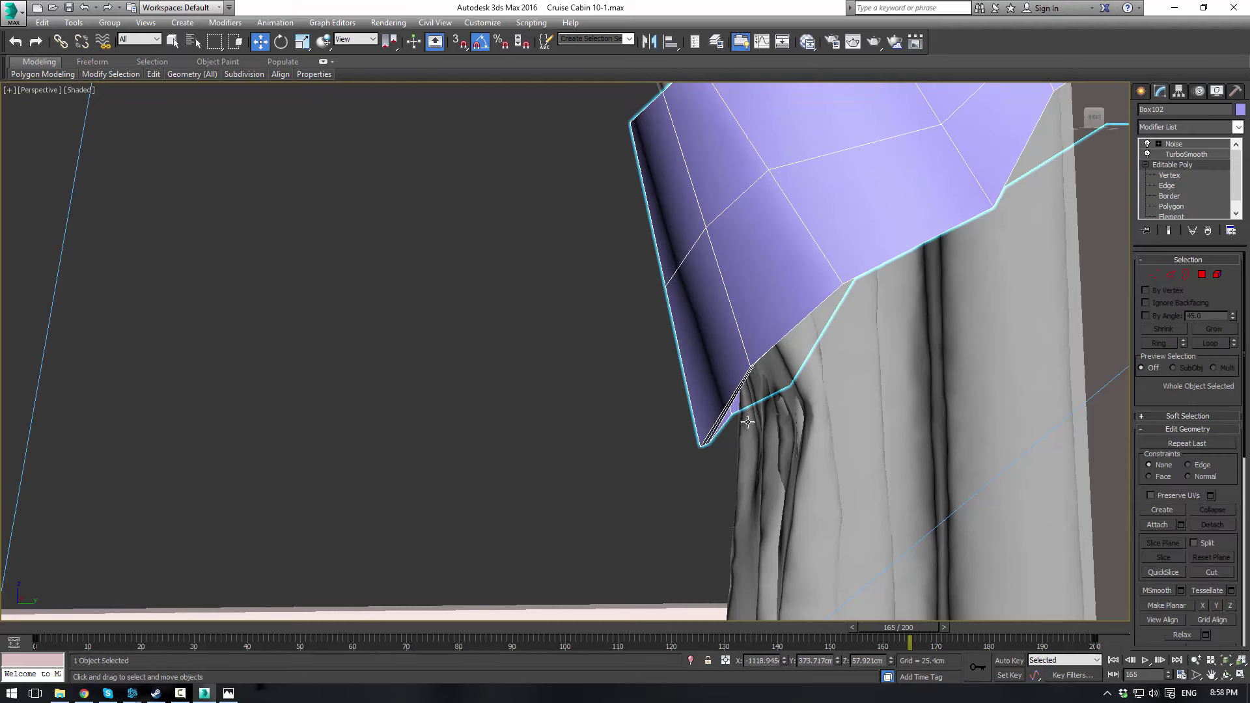
Reselect the tie-back and pull its three bottom vertices to the right
mouse_move(751, 417)
middle_mouse_down("alt")
mouse_move(721, 418)
mouse_move(731, 419)
middle_mouse_up("alt")
left_click_drag(741, 467, 707, 444)
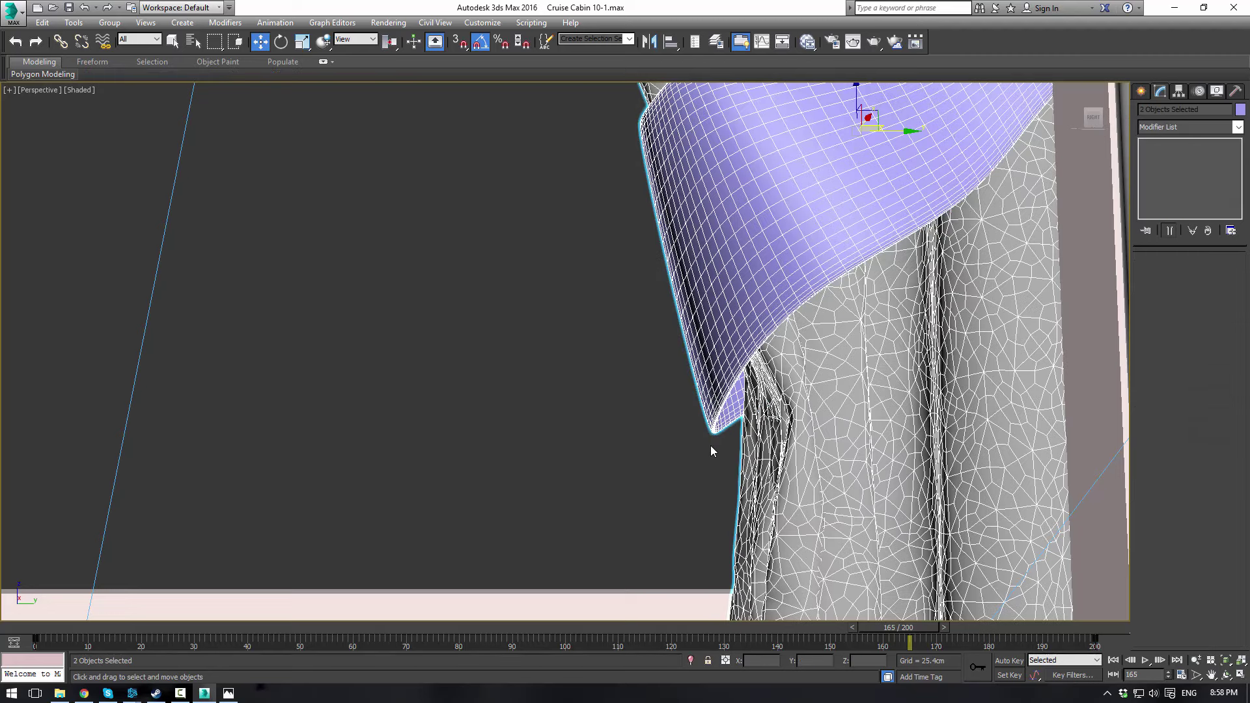
left_click(1056, 170)
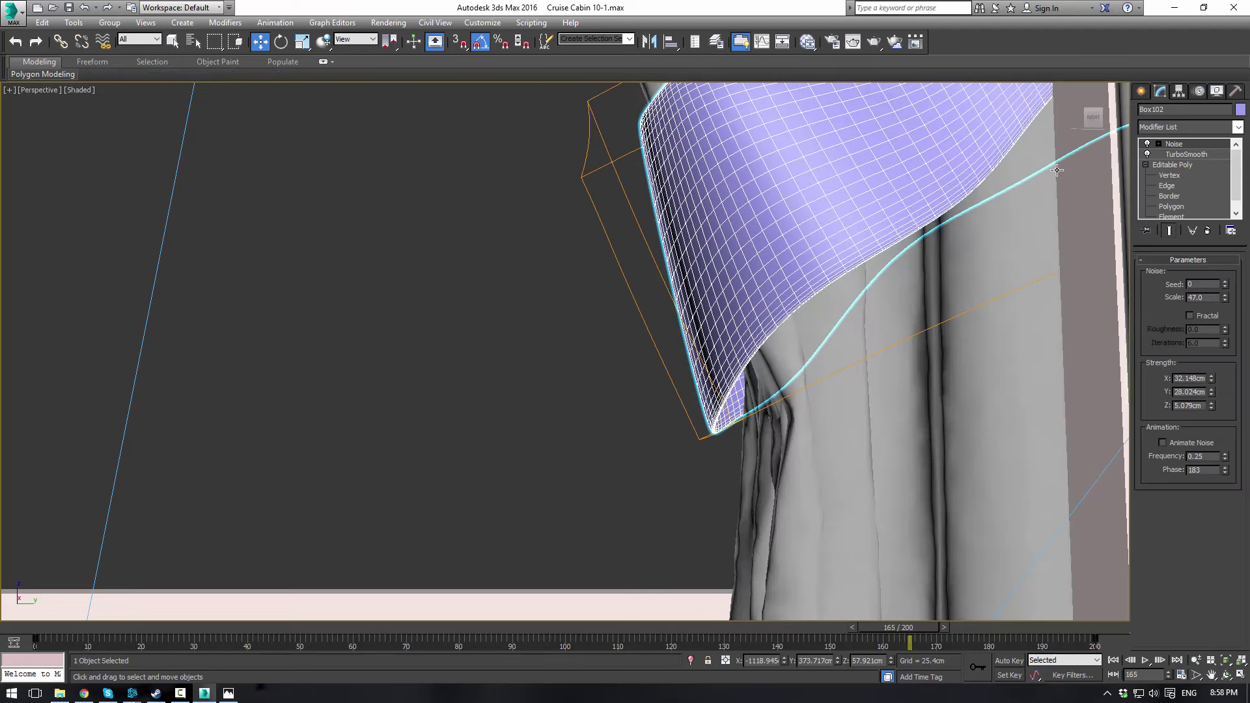
left_click(1169, 176)
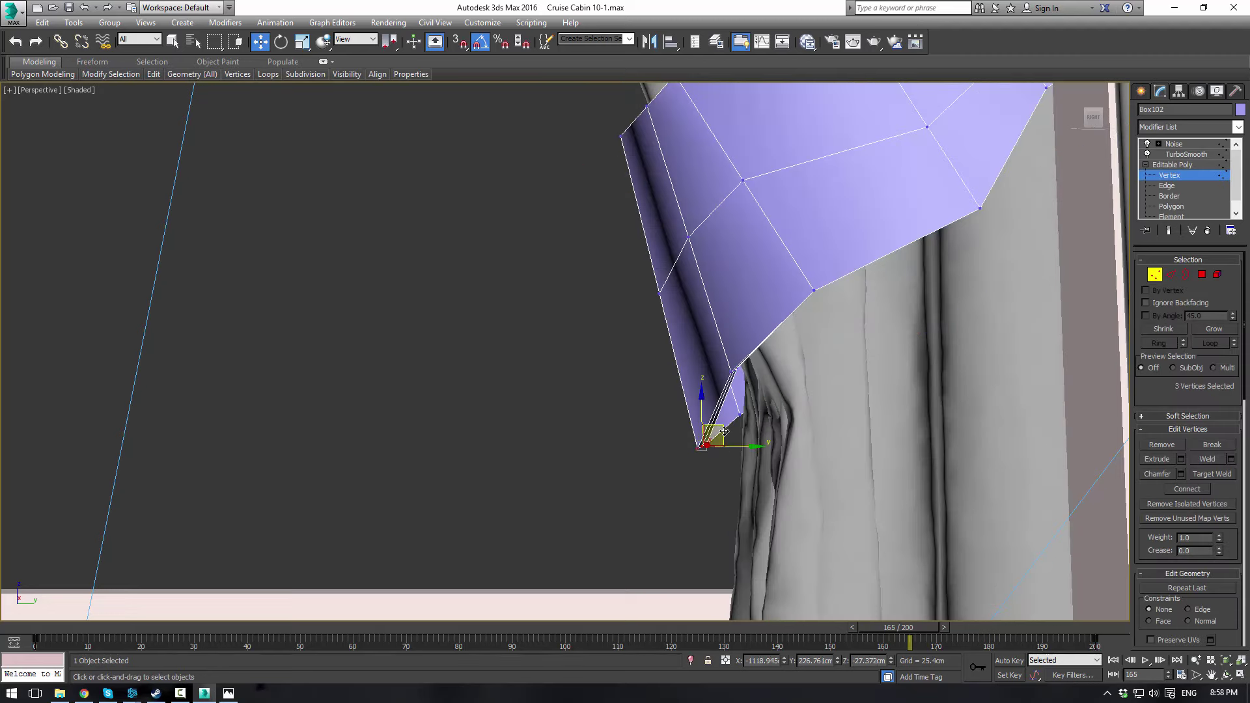
left_click_drag(725, 432, 760, 427)
Shift three tip vertices right and down, then show the smoothed tie-back again
middle_click_drag(760, 428, 808, 389, "alt")
left_click_drag(808, 386, 871, 442)
middle_click_drag(877, 446, 771, 420, "alt")
left_click_drag(842, 393, 871, 403)
middle_click_drag(859, 316, 886, 362, "alt")
middle_click_drag(940, 420, 897, 372)
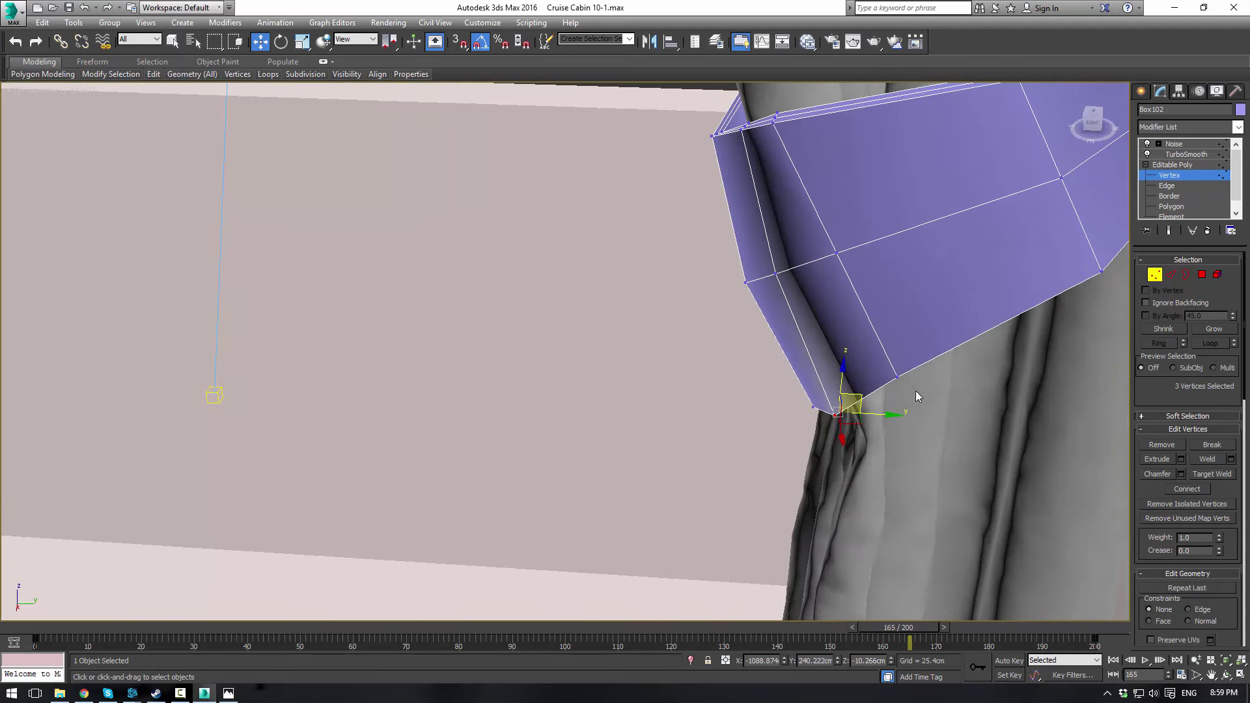
middle_click_drag(940, 422, 896, 345, "alt")
left_click_drag(899, 350, 929, 356)
left_click(1176, 165)
left_click(1176, 155)
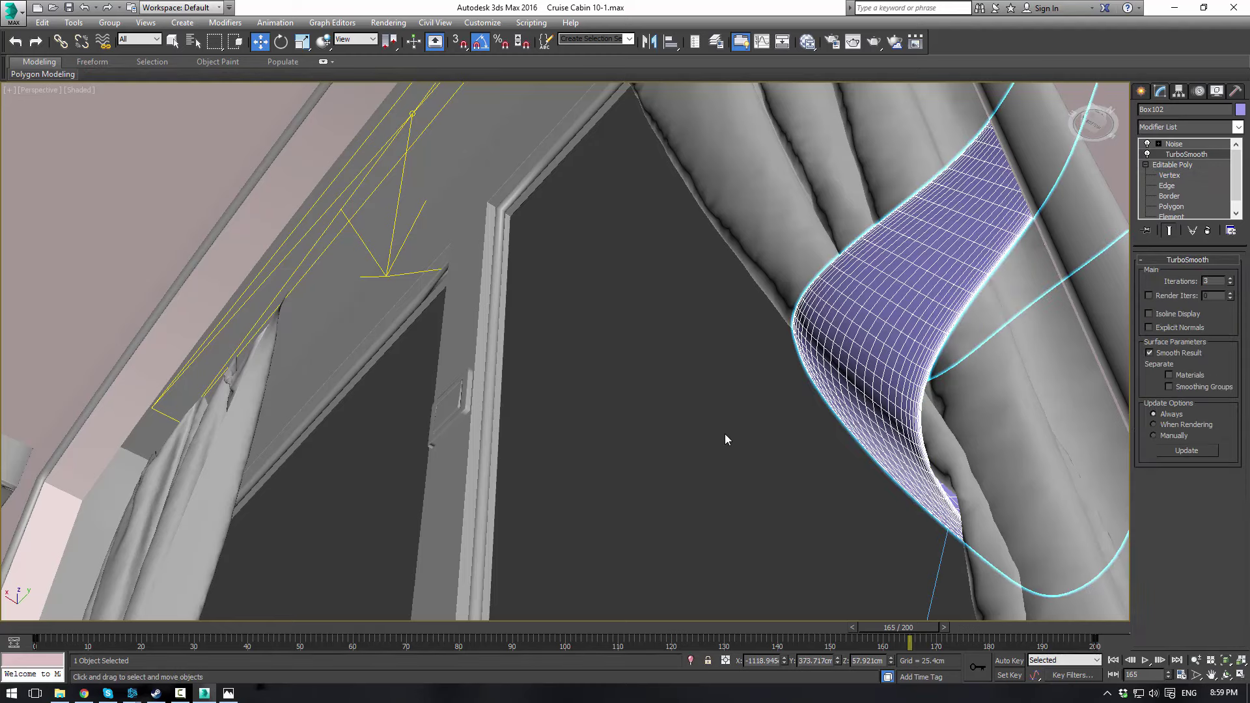
left_click(724, 435)
middle_click_drag(769, 313, 814, 422, "alt")
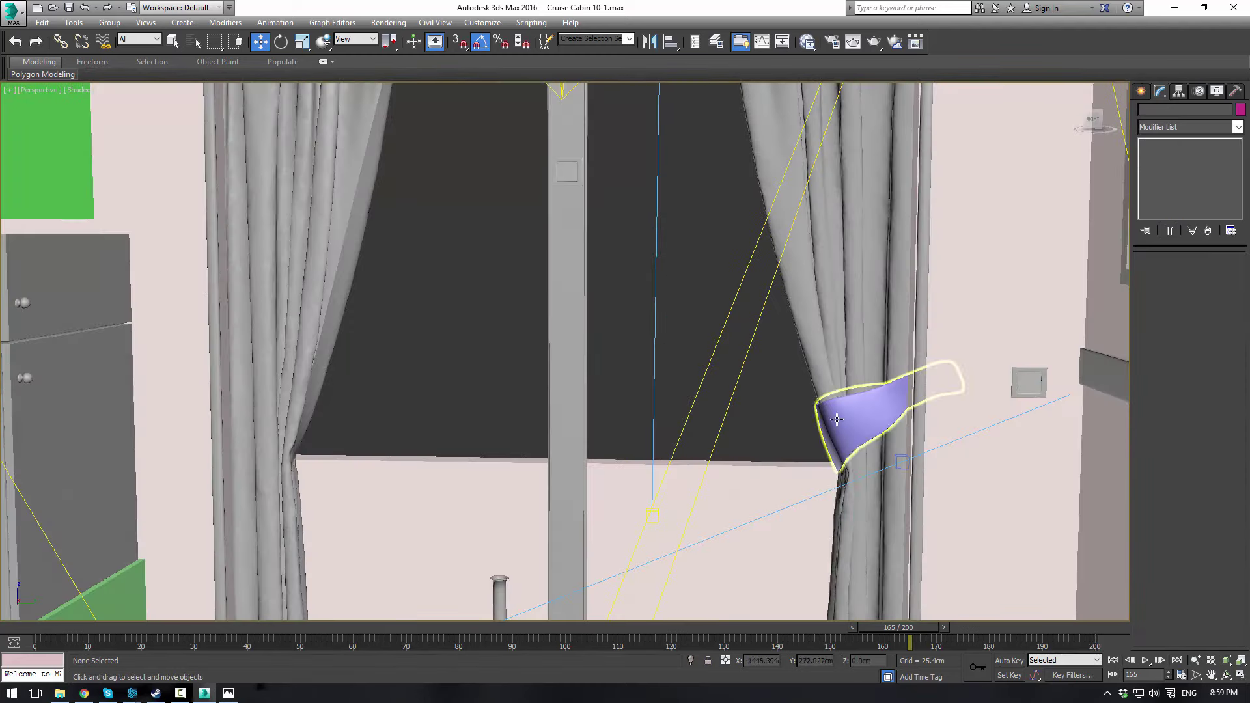
Clone the tie-back, mirror the copy, and move it onto the left curtain
left_click(827, 421)
left_click_drag(953, 415, 504, 412, "shift")
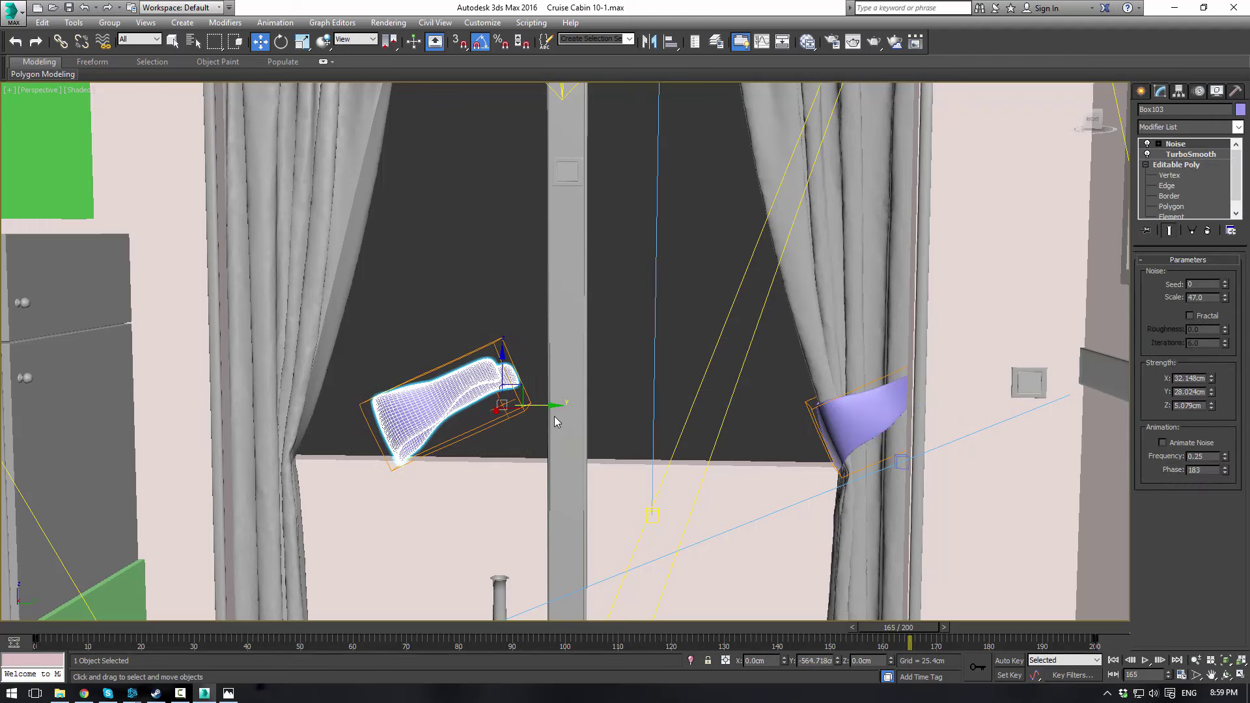
left_click(632, 405)
left_click(649, 41)
left_click(593, 452)
left_click_drag(539, 407, 234, 414)
left_click(397, 382)
Mirror the left tie-back across the X axis and nudge it into place along X
middle_click_drag(397, 382, 620, 372, "alt")
scroll(380, 385, "up", 4)
left_click(479, 367)
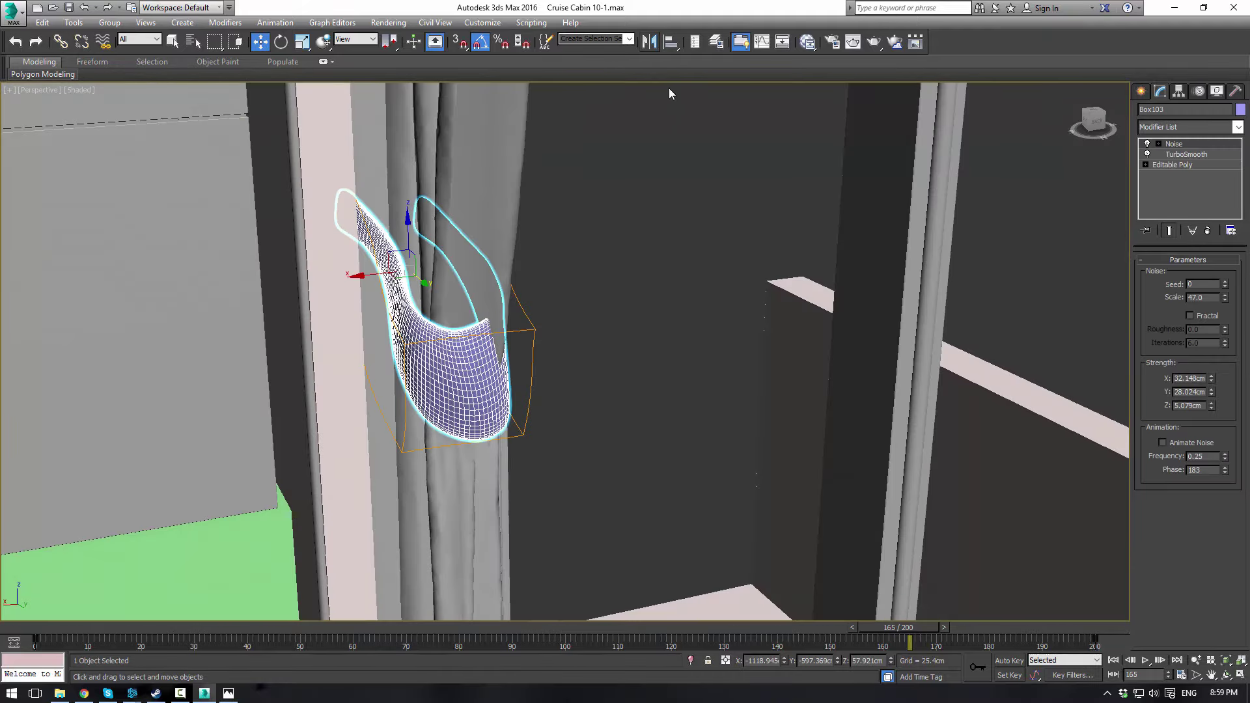
left_click(651, 43)
left_click(600, 283)
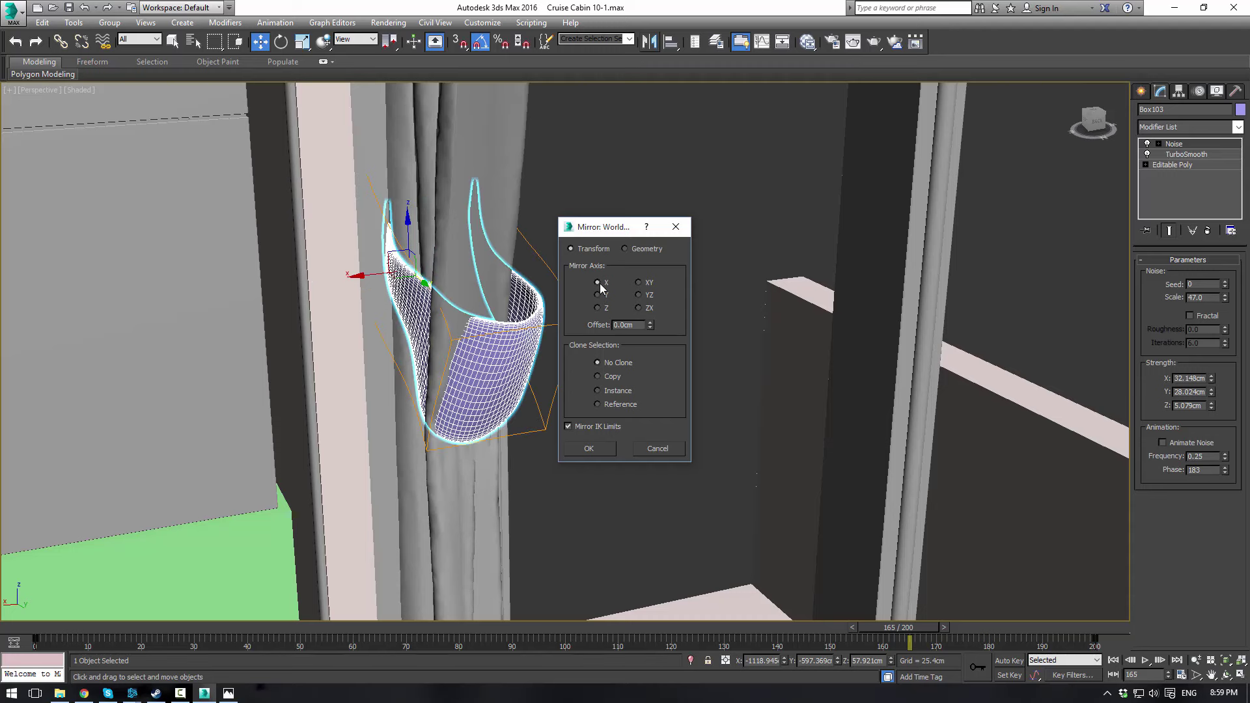
left_click(597, 307)
left_click(600, 282)
left_click(584, 455)
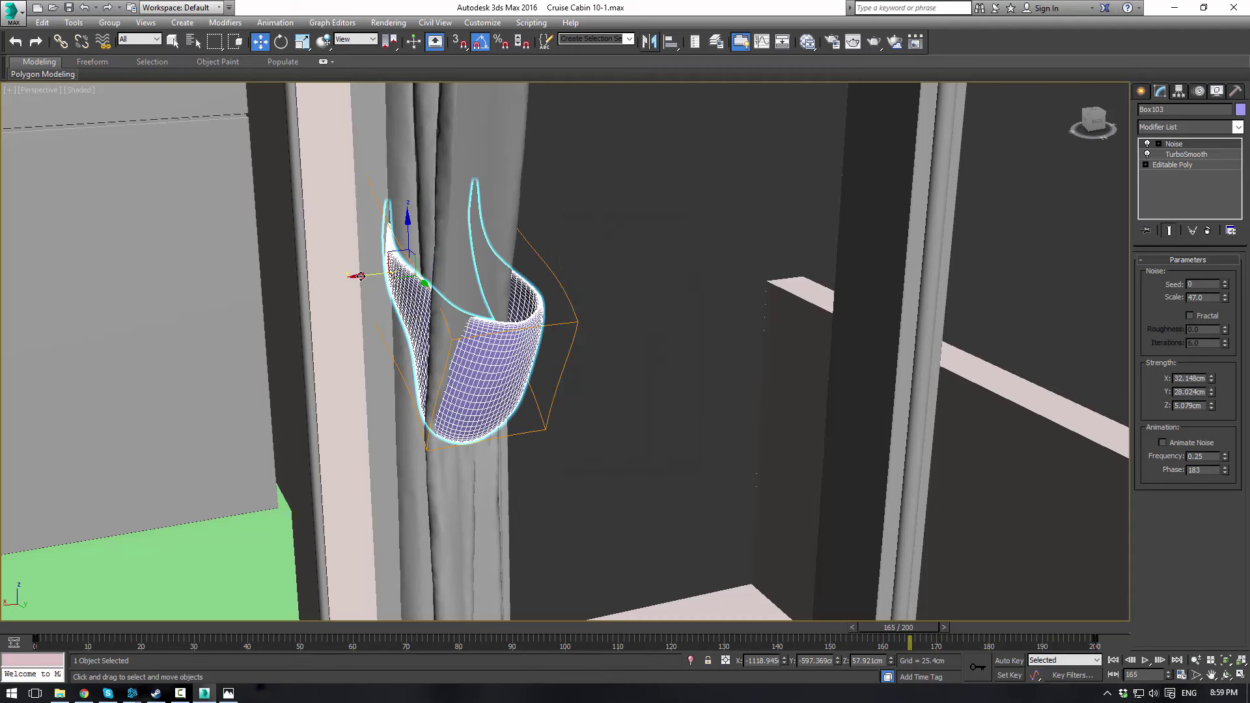
left_click_drag(360, 278, 341, 282)
middle_click_drag(469, 326, 629, 330, "alt")
Change both tie-backs' object colour from purple to gray
left_click(1042, 345, "ctrl")
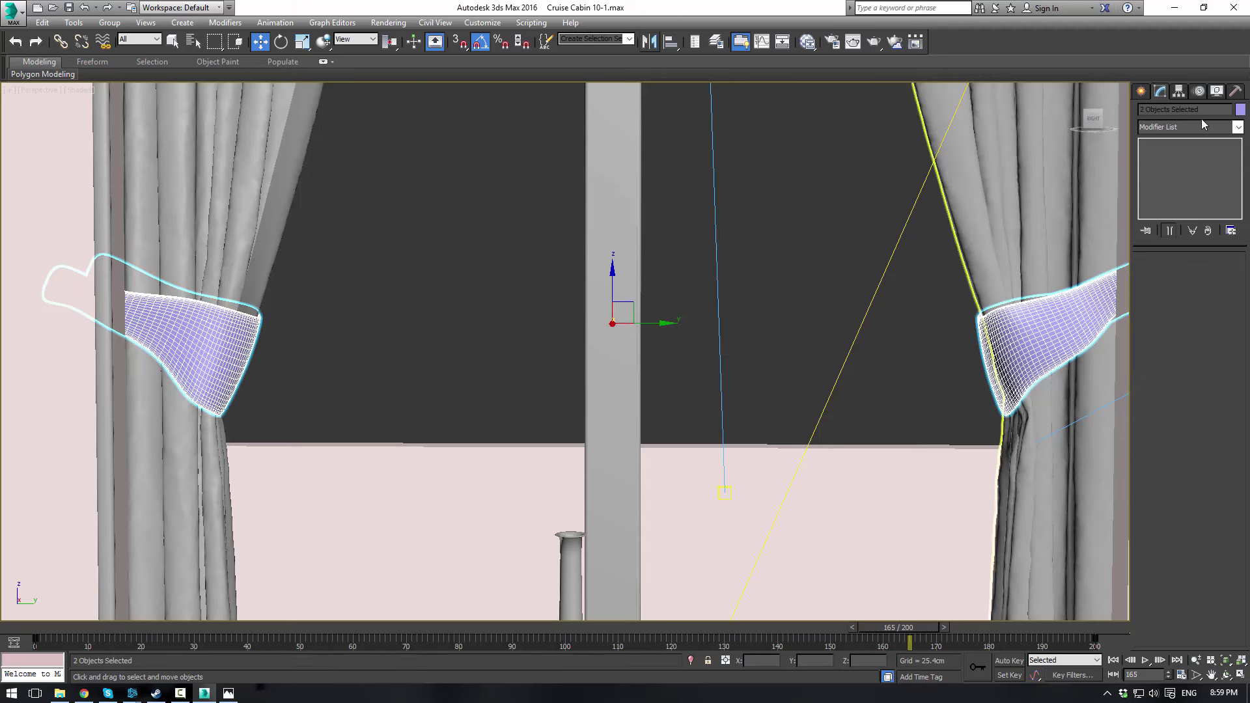
left_click(1241, 109)
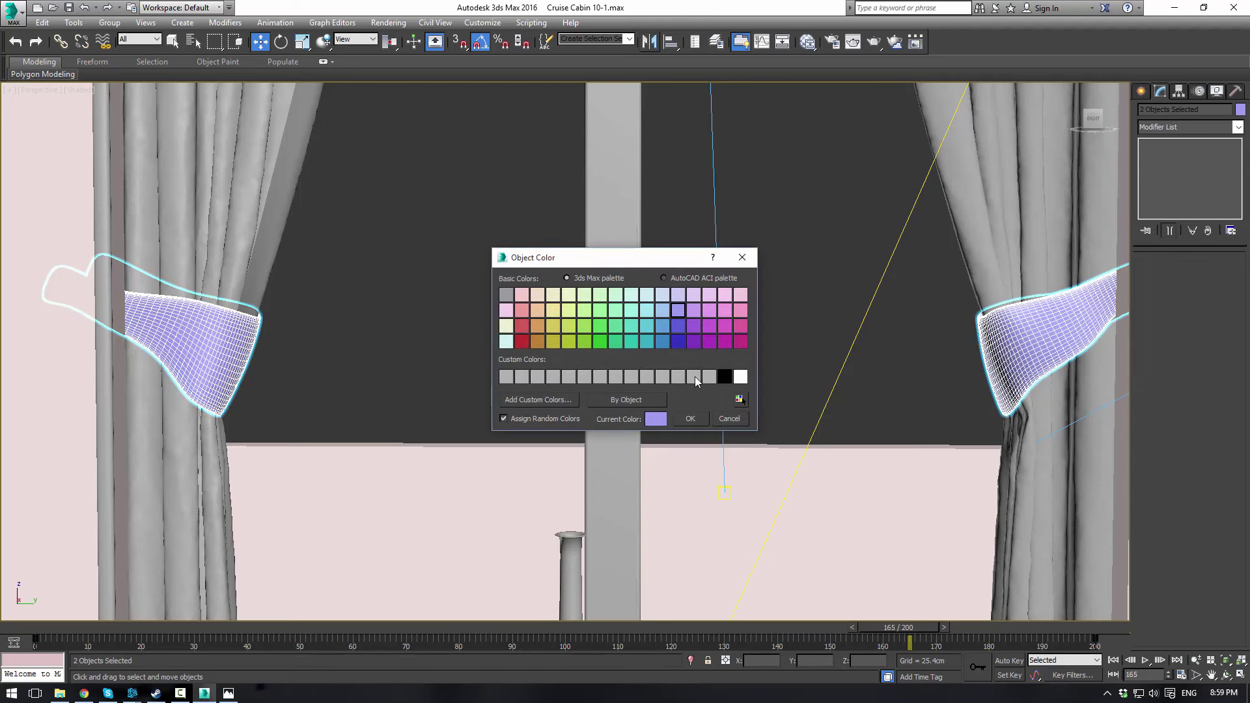
left_click(702, 419)
left_click(774, 337)
Make the VRayCam camera view active and maximize it
key("alt+w")
left_click(755, 440)
key("alt+w")
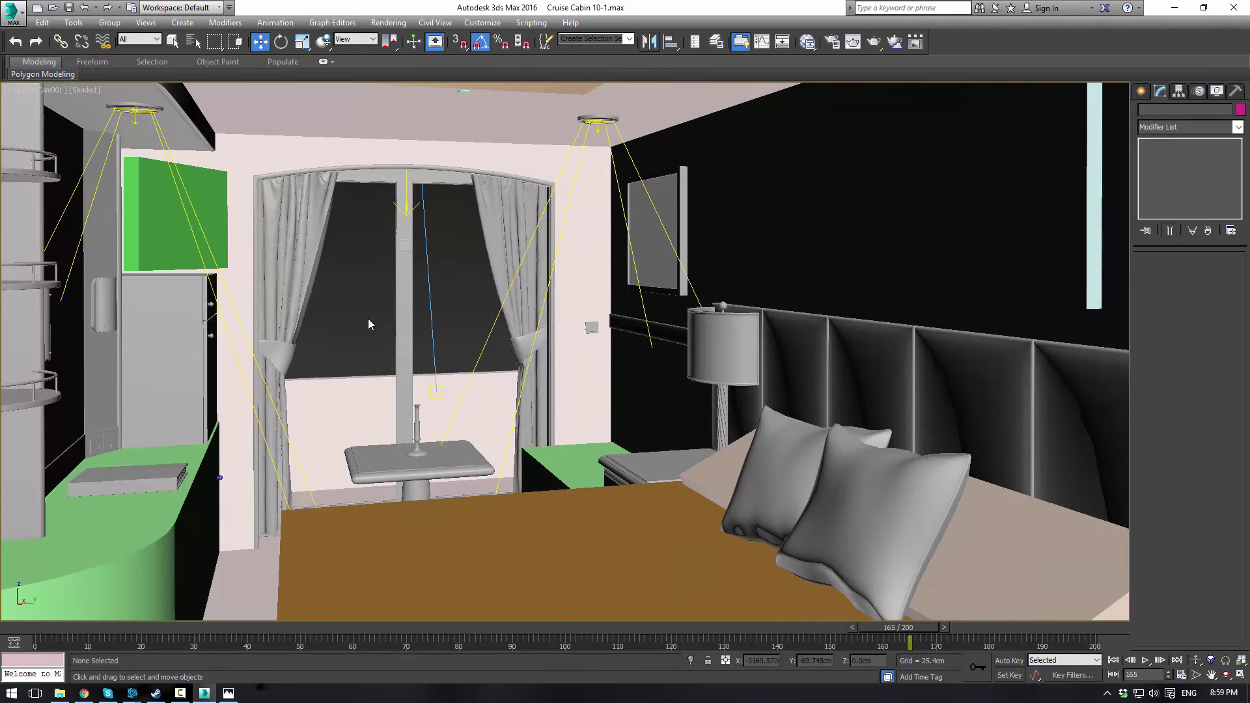